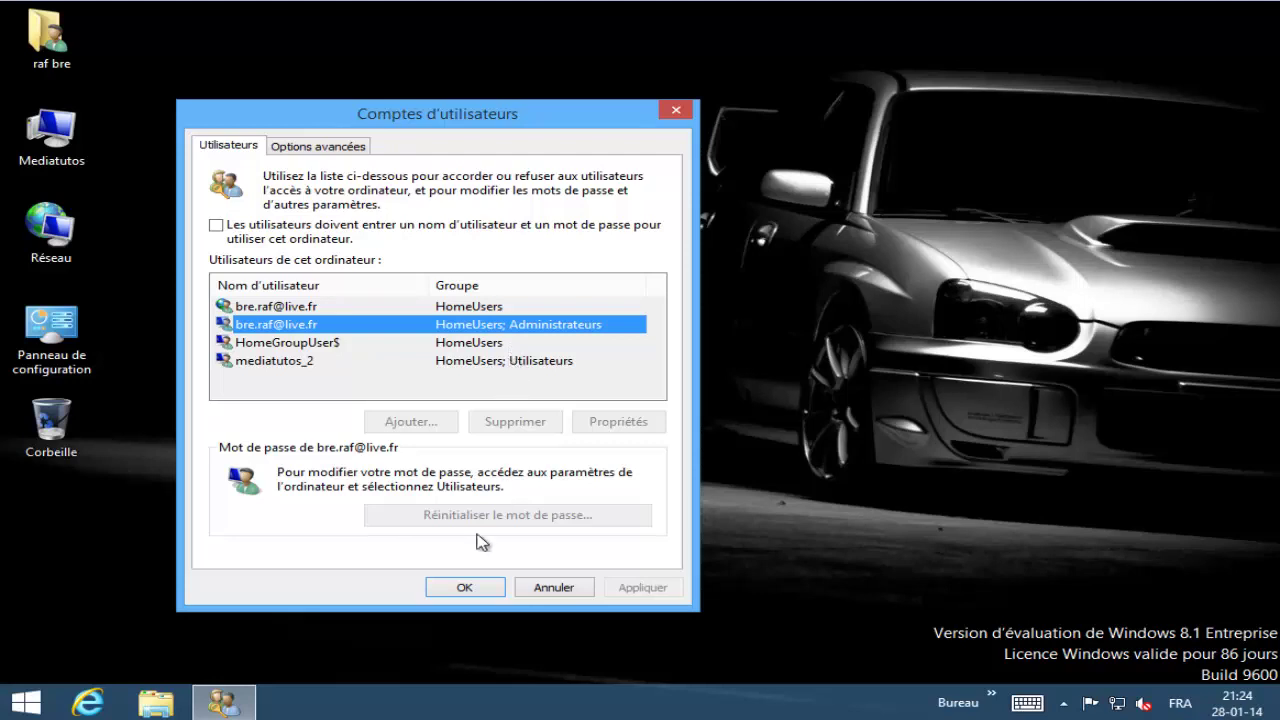
# - Confirm the Comptes d'utilisateurs settings and restart the computer with the "Mettre à jour et redémarrer" option
pyautogui.click(464, 588)
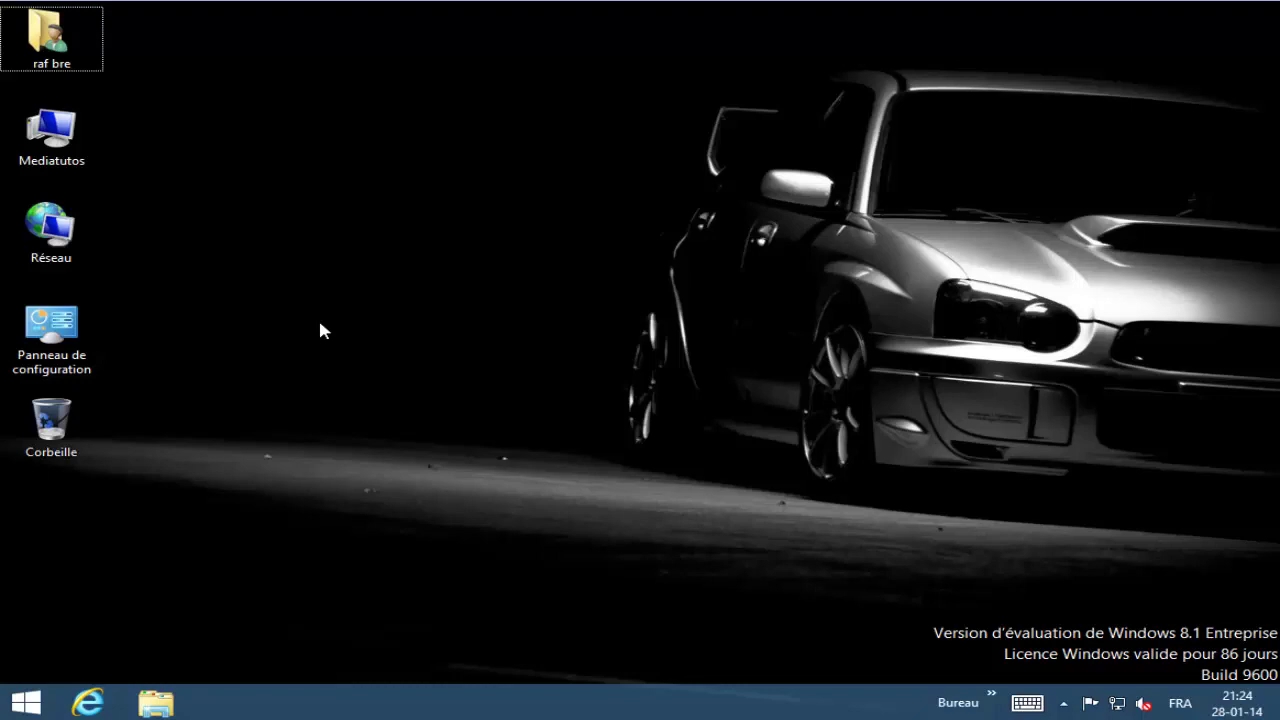
pyautogui.hotkey('alt', 'F4')
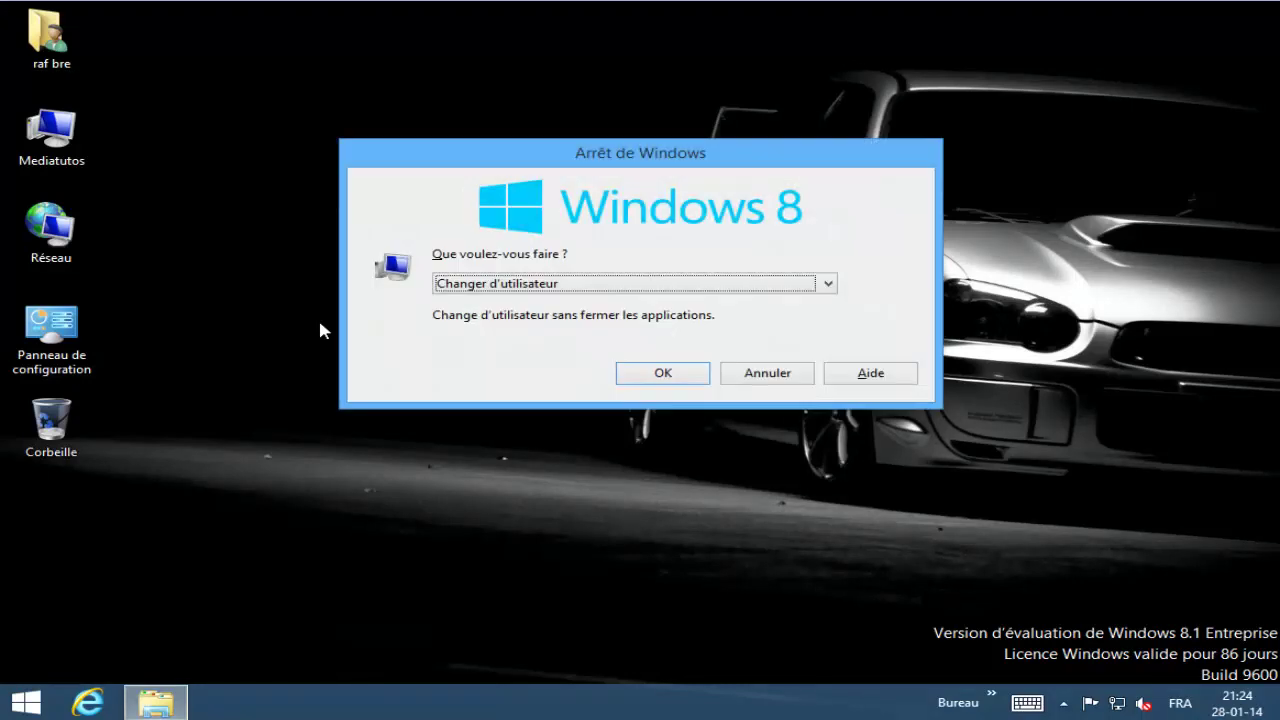
pyautogui.press('Down')
pyautogui.press('Down')
pyautogui.press('Down')
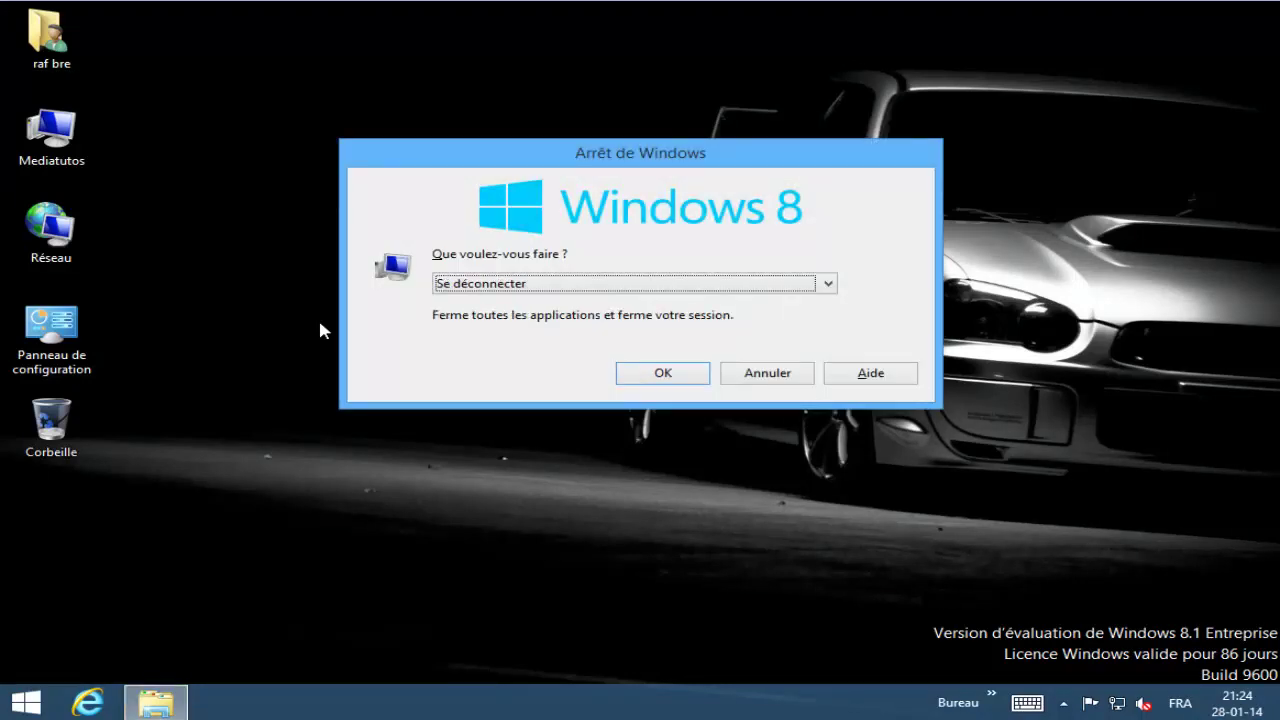
pyautogui.press('Down')
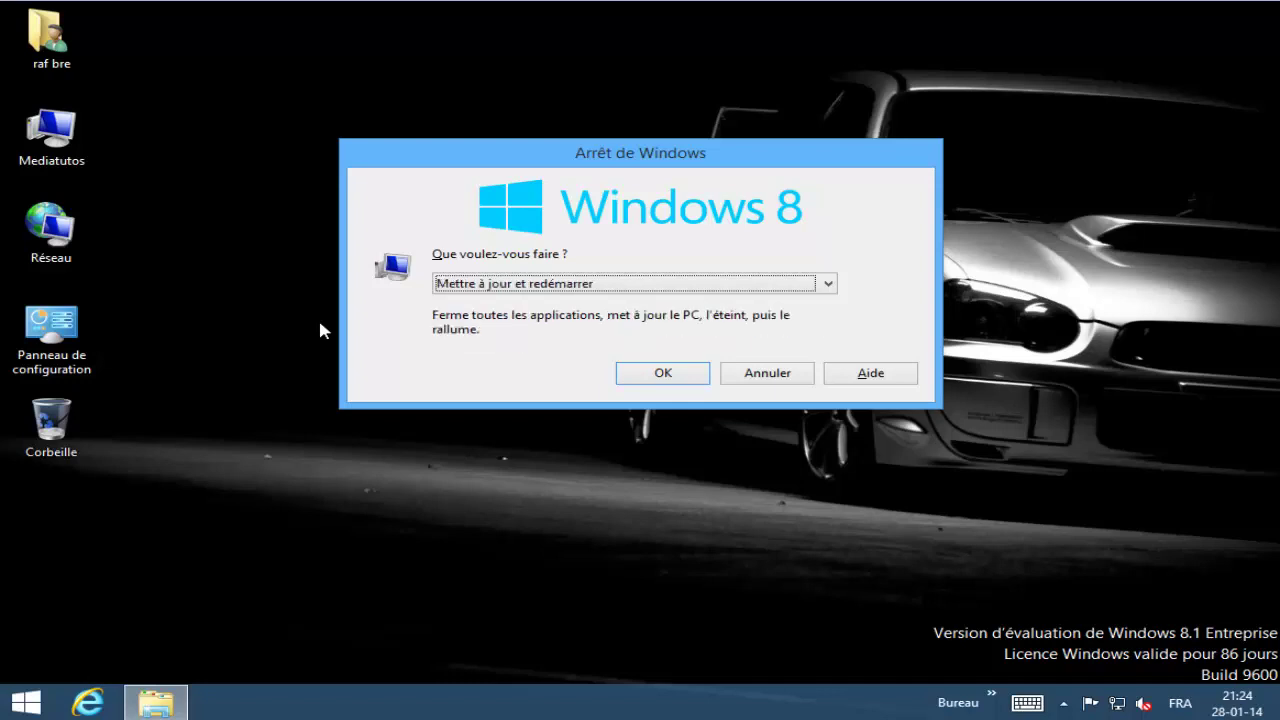
pyautogui.press('Return')
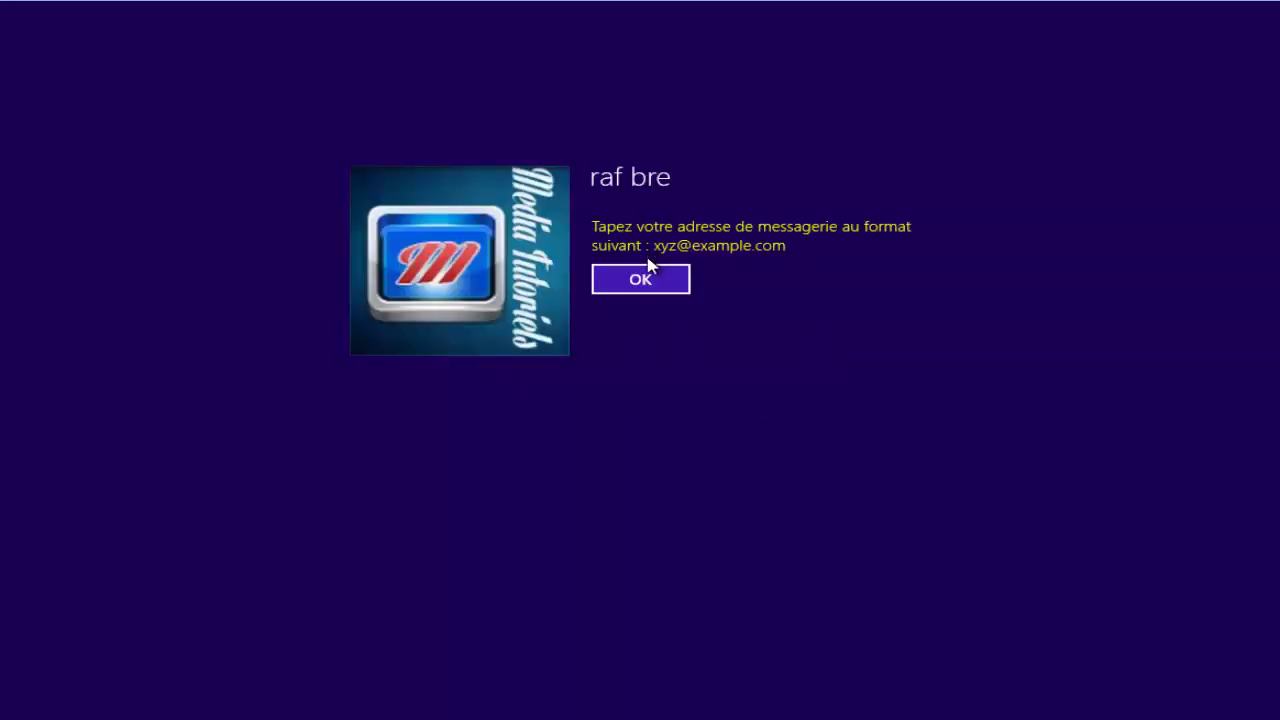
# - Dismiss the sign-in error, return to the list of accounts and choose the mediatutos account
pyautogui.click(646, 268)
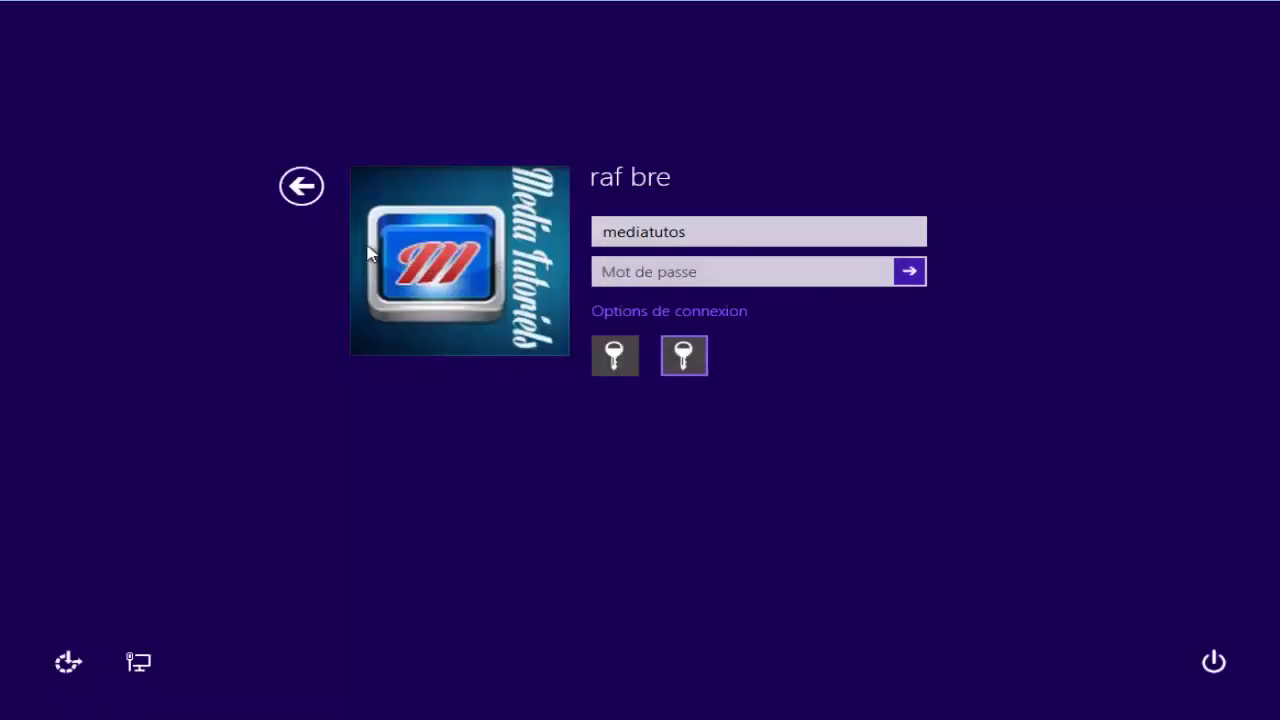
pyautogui.click(301, 186)
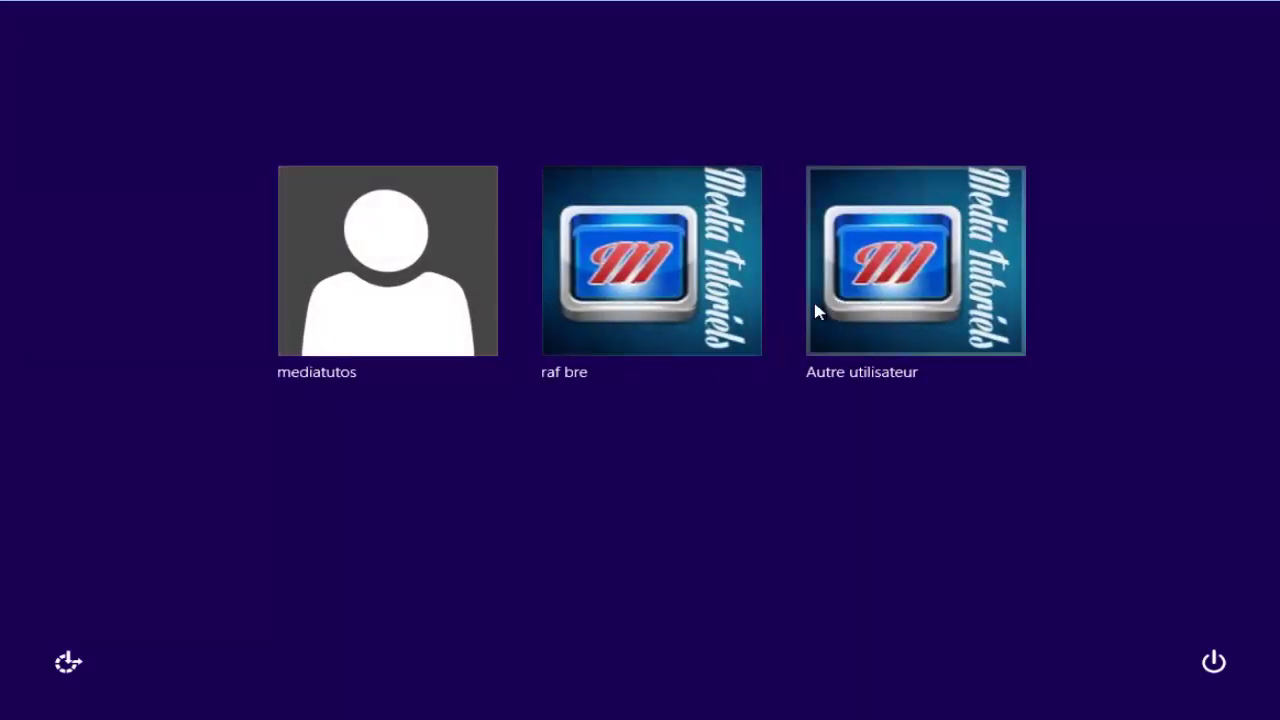
pyautogui.click(432, 312)
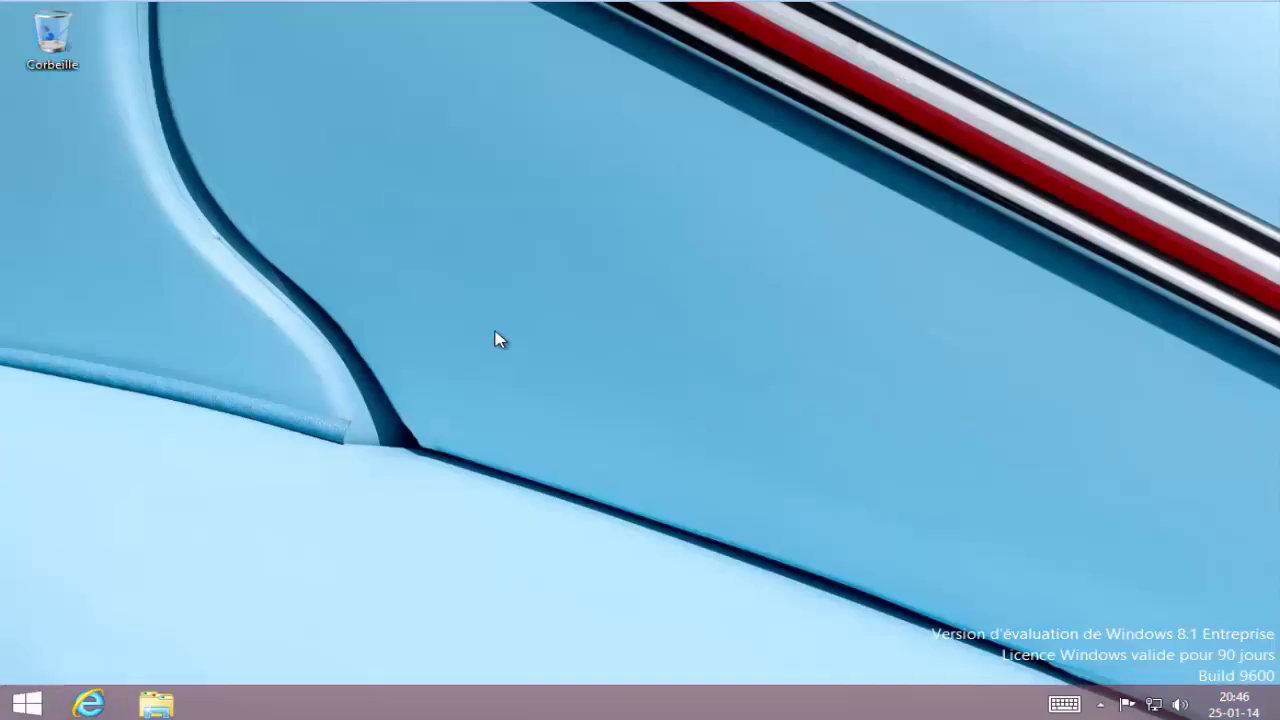
# - Set the dark car picture from the Bibliothèque d'images as the desktop background and save the change
pyautogui.rightClick(413, 220)
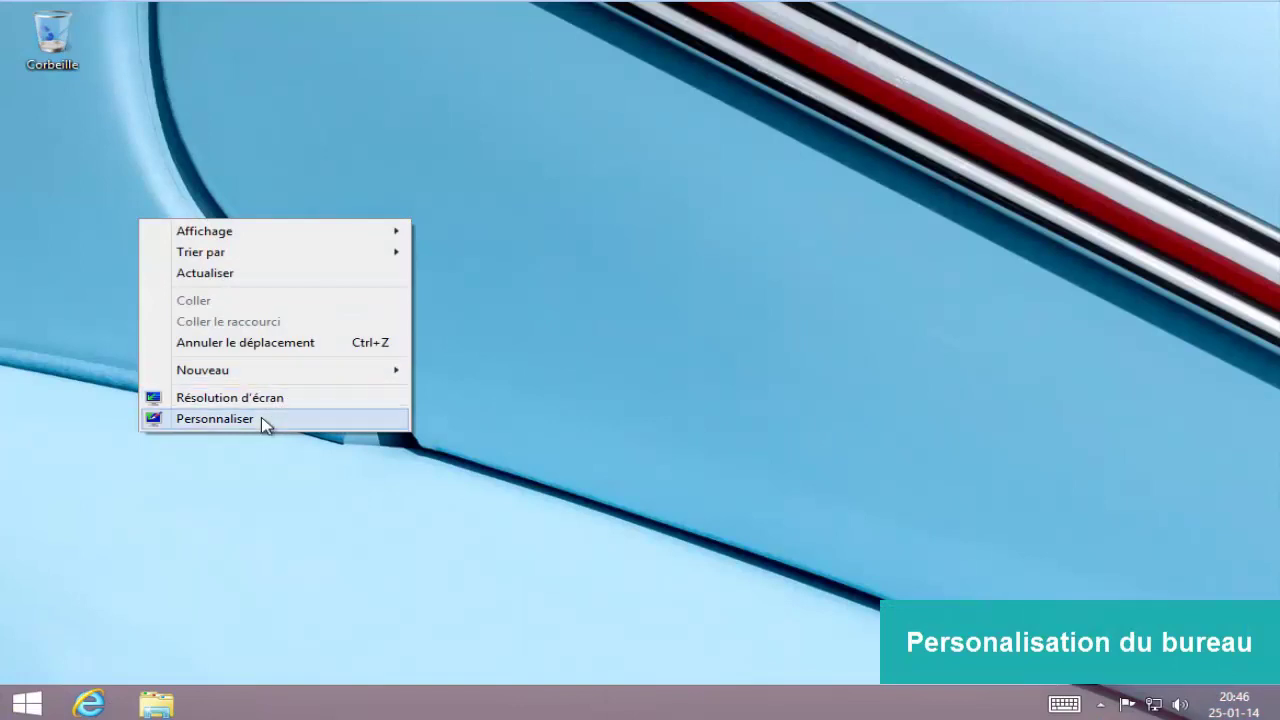
pyautogui.click(215, 419)
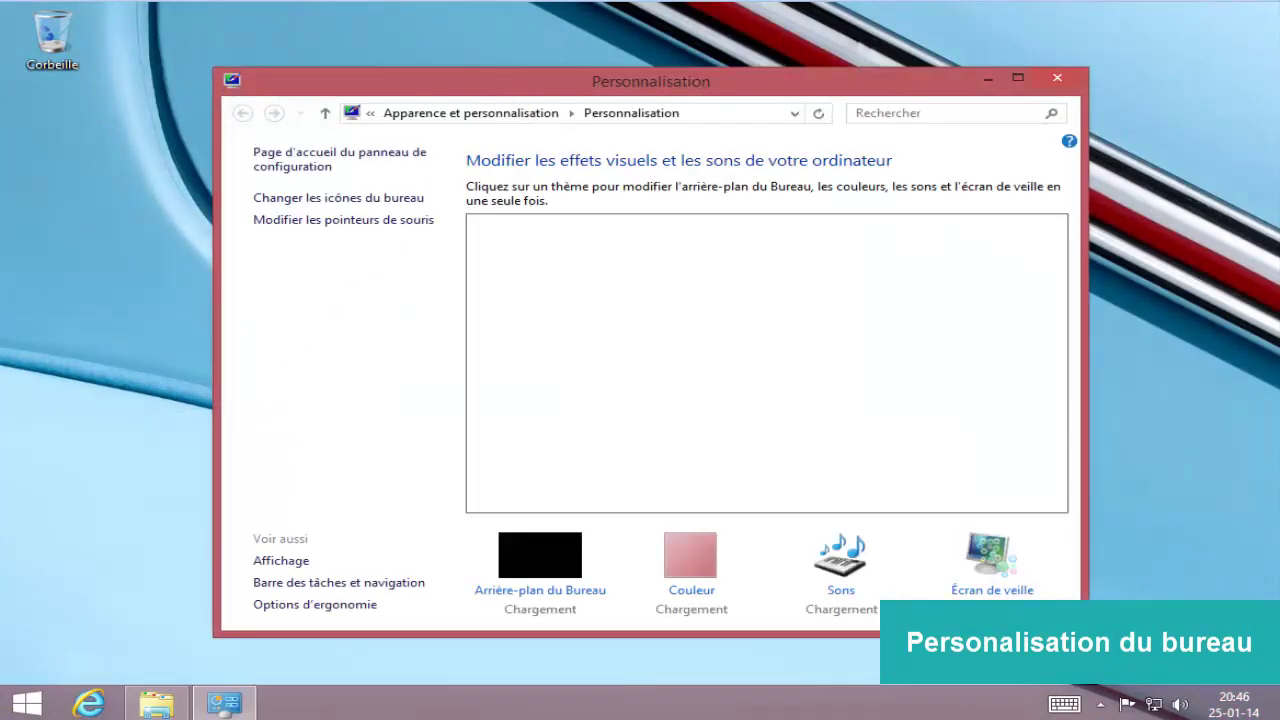
pyautogui.moveTo(310, 55); pyautogui.dragTo(418, 55)
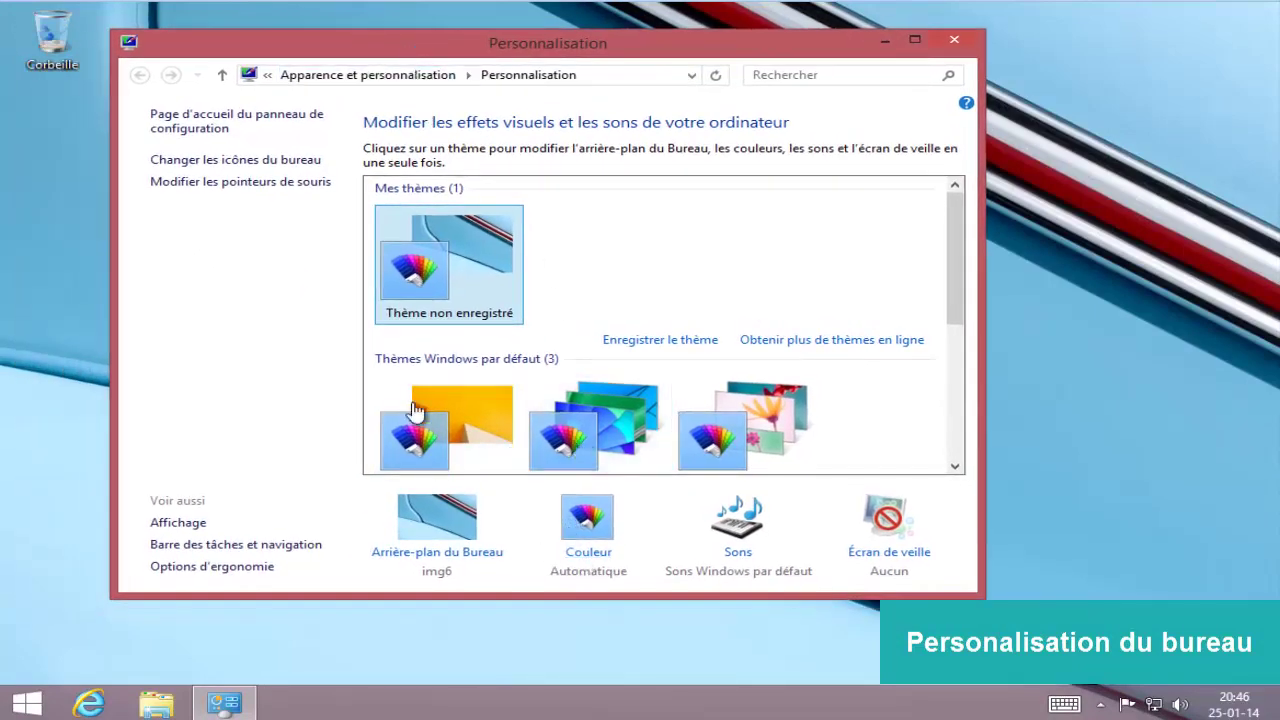
pyautogui.click(447, 517)
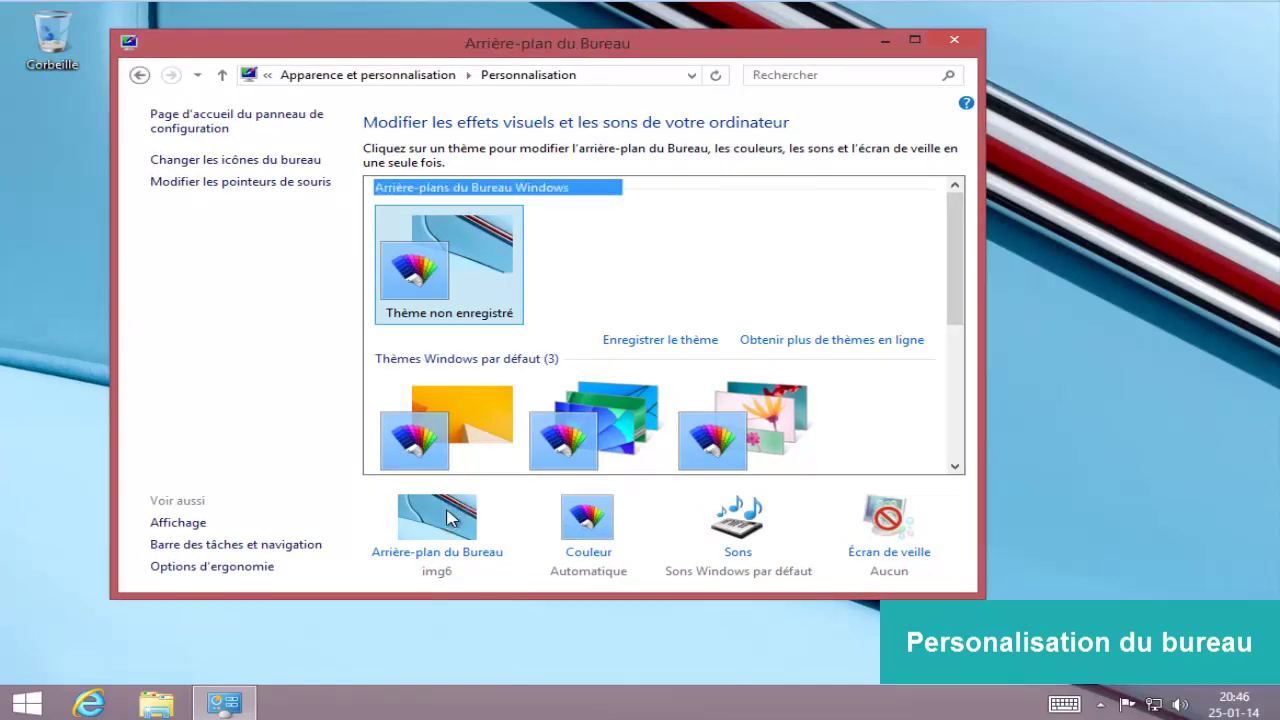
pyautogui.click(627, 190)
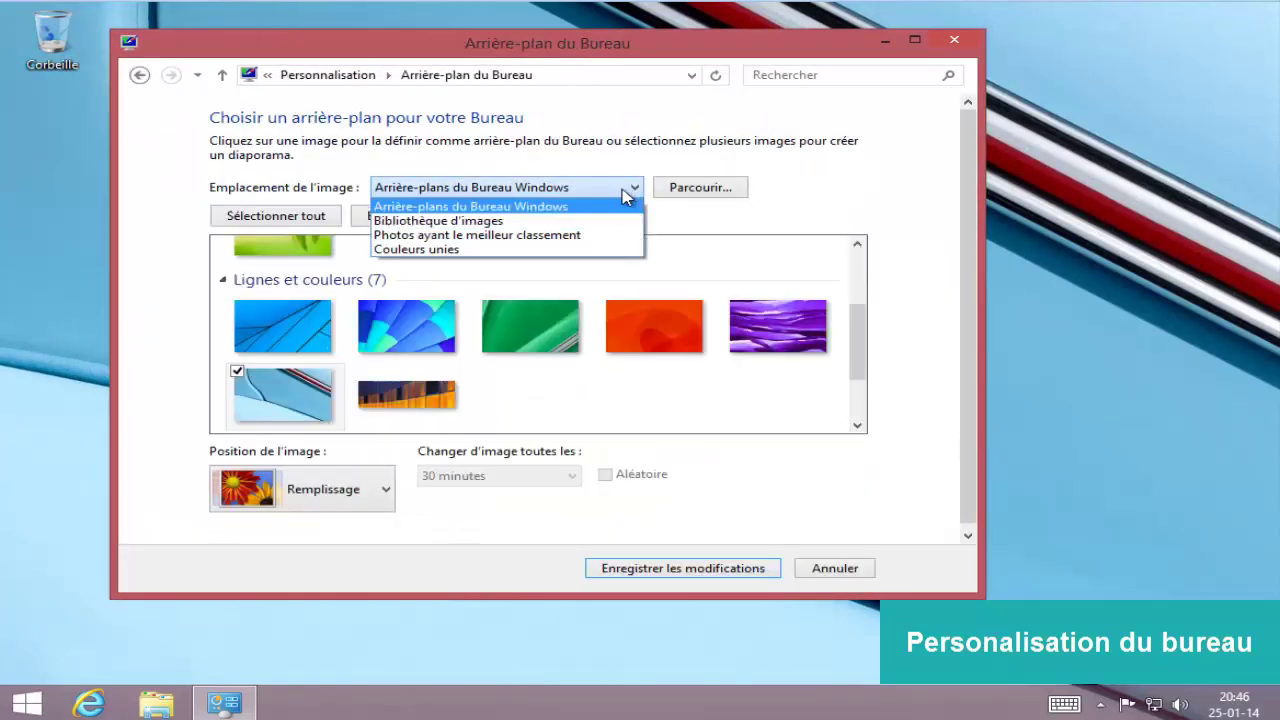
pyautogui.click(615, 220)
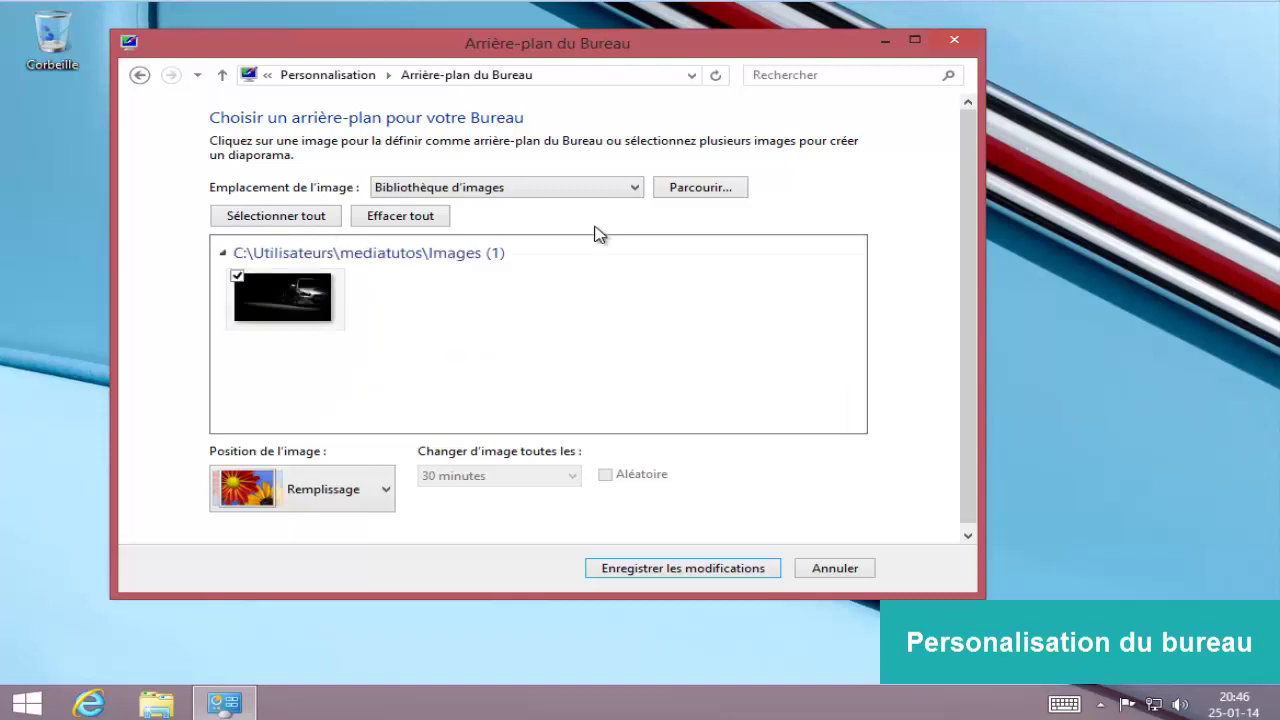
pyautogui.click(313, 322)
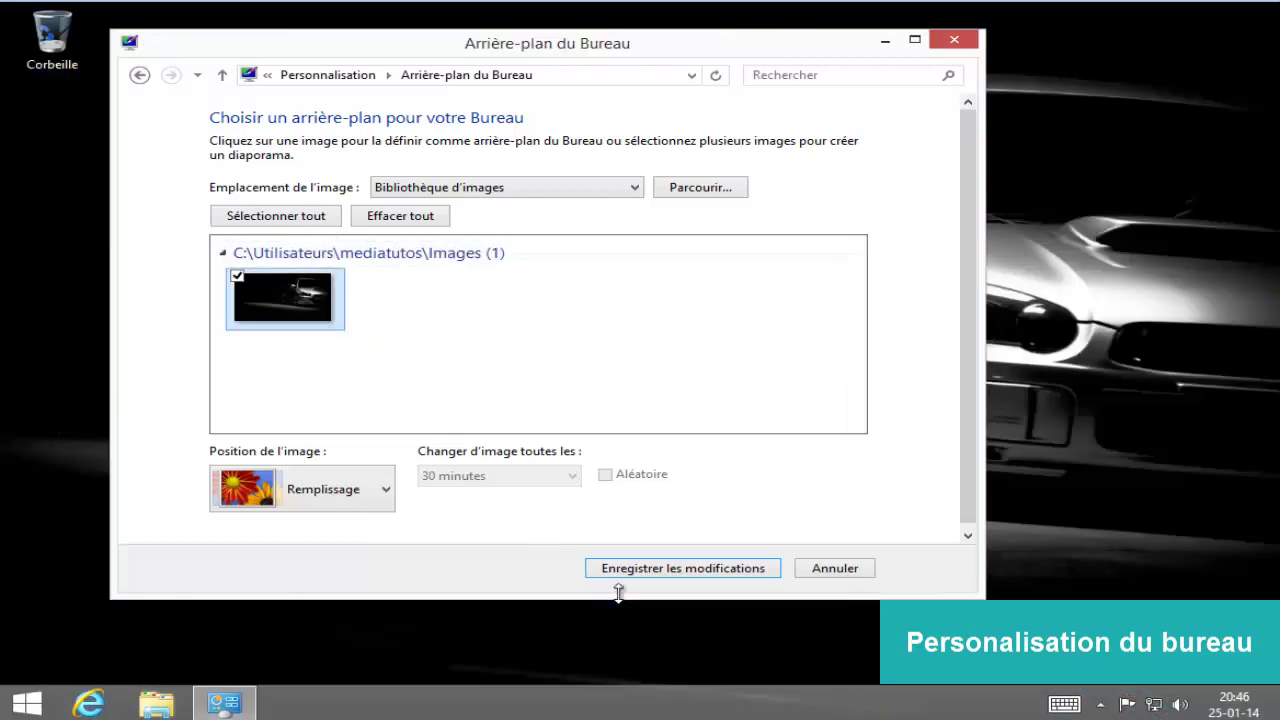
pyautogui.click(722, 568)
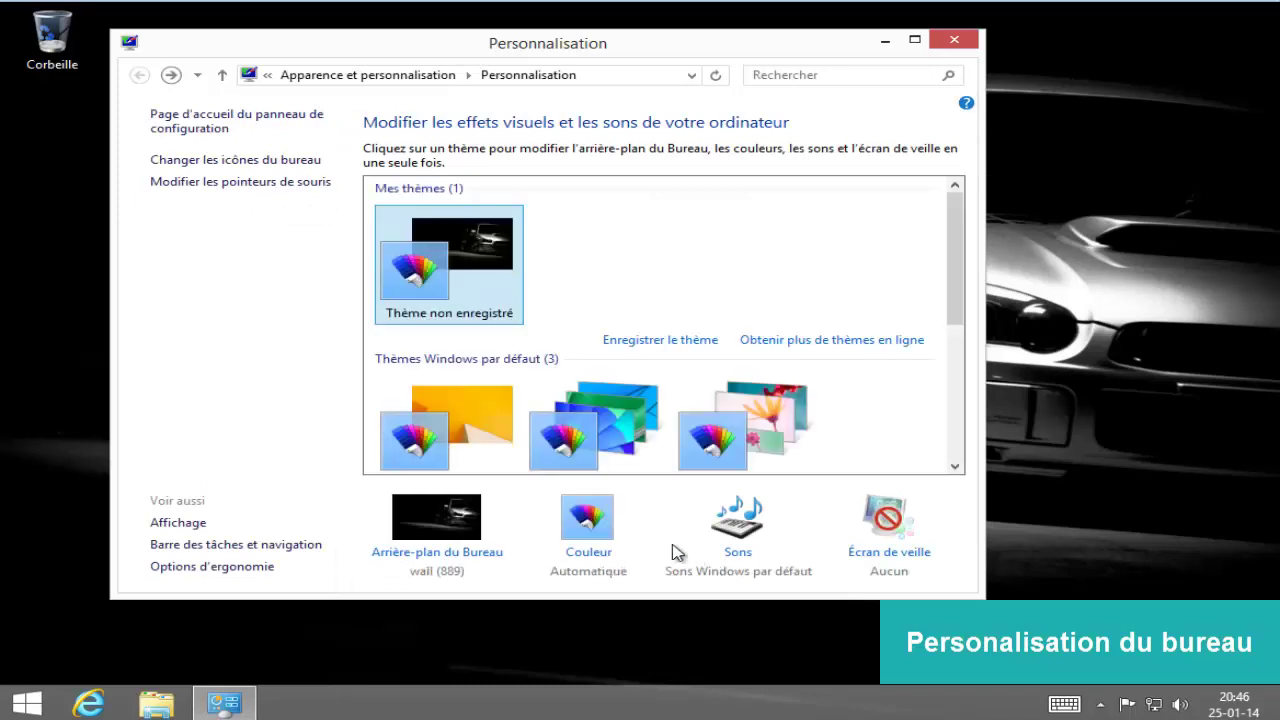
# - Open the window border and taskbar colour settings, preview several colours, and try light blue at maximum intensity
pyautogui.click(588, 525)
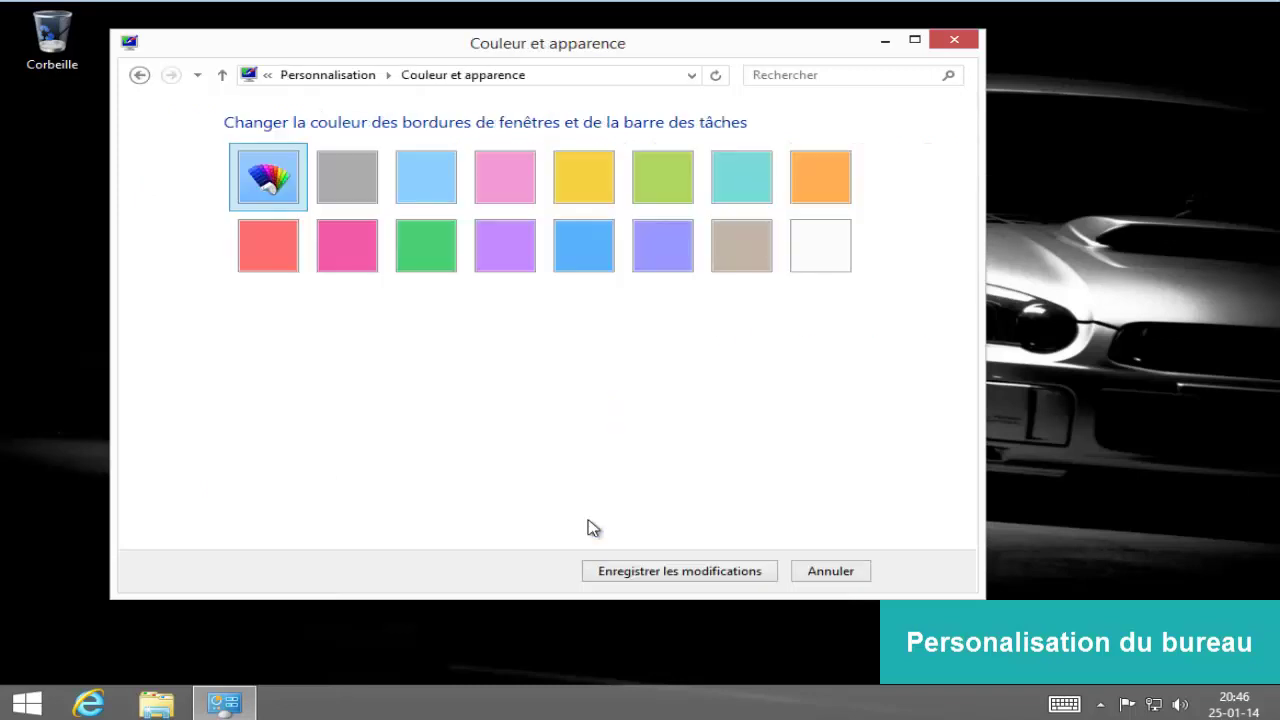
pyautogui.click(533, 248)
pyautogui.click(577, 248)
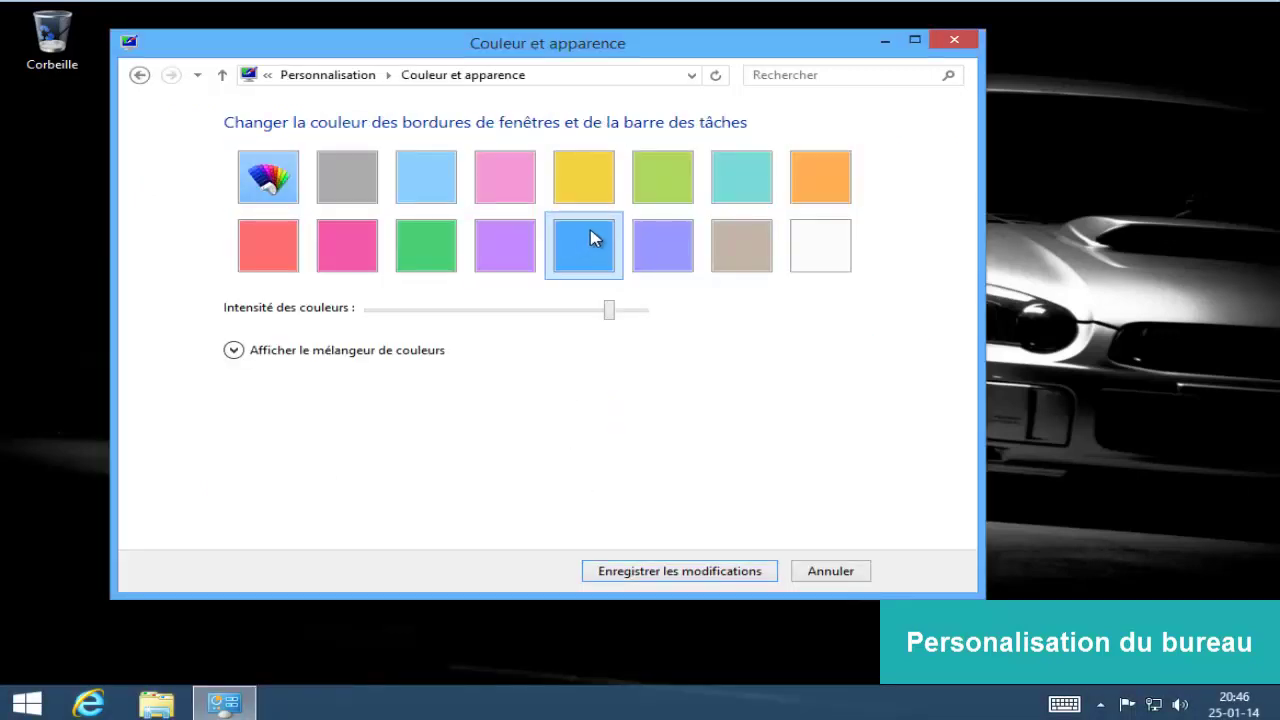
pyautogui.click(712, 192)
pyautogui.click(728, 256)
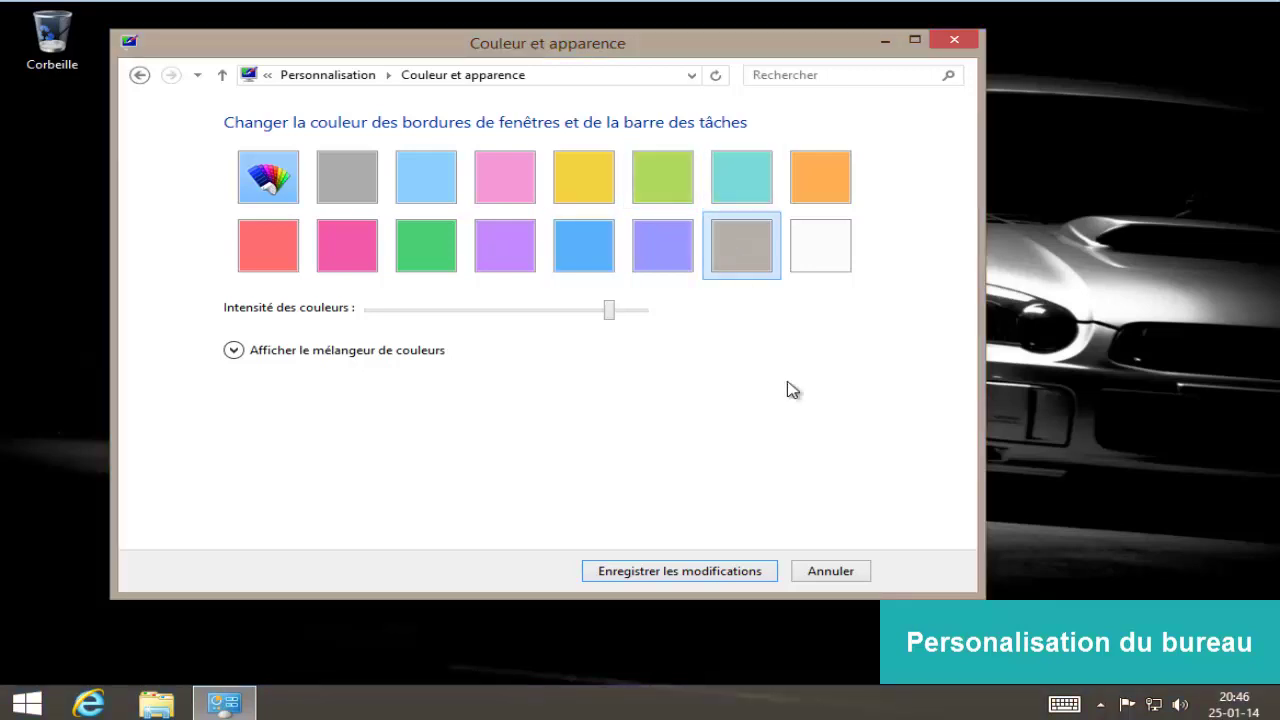
pyautogui.click(805, 186)
pyautogui.click(436, 179)
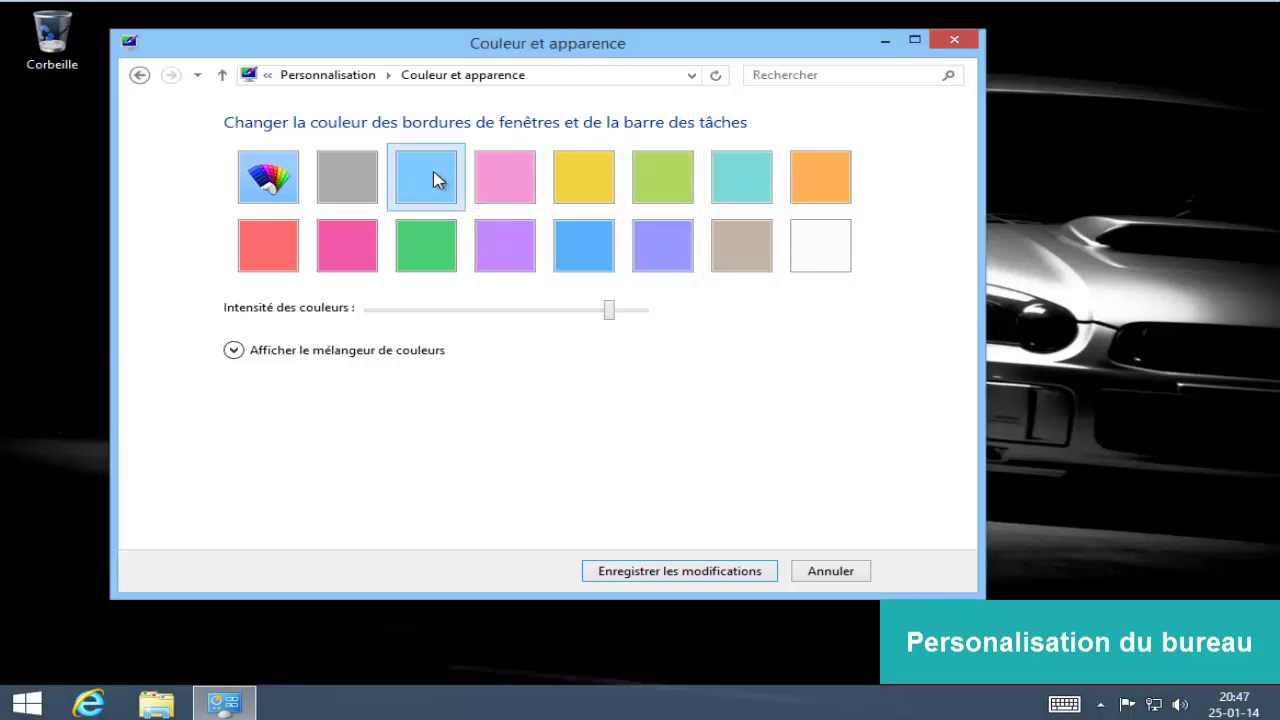
pyautogui.moveTo(616, 313); pyautogui.dragTo(703, 317)
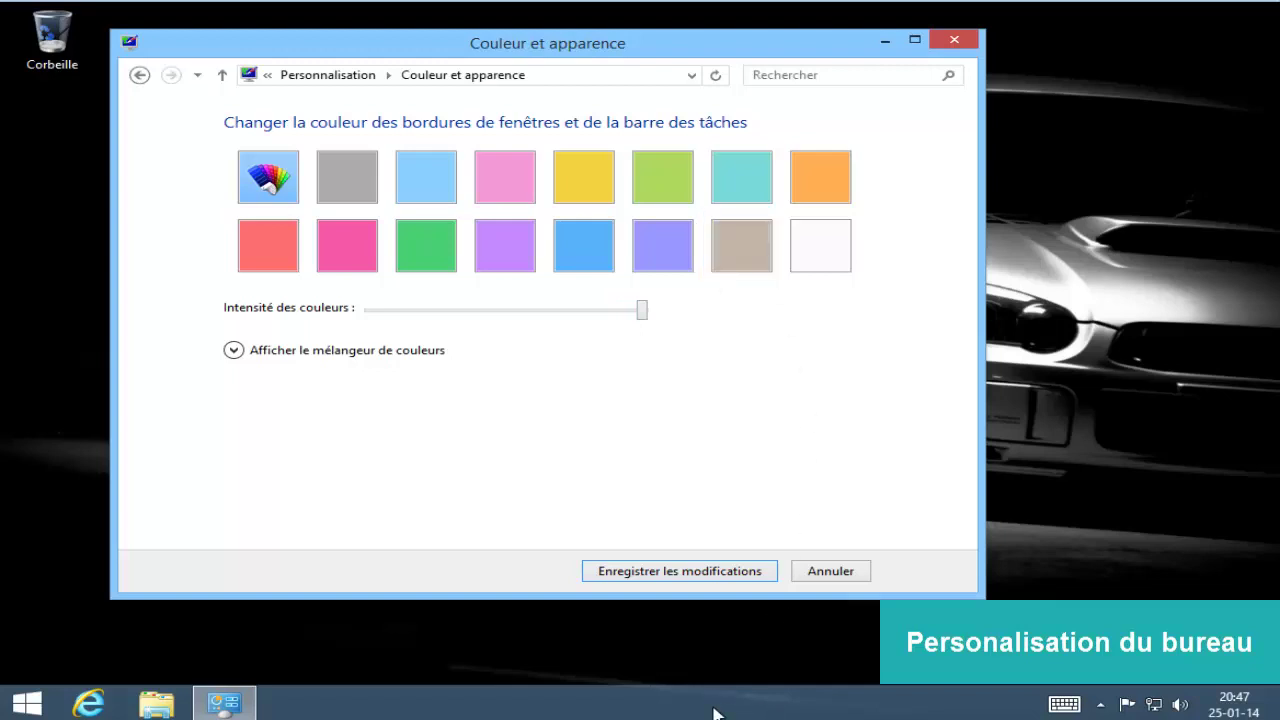
# - Compare a few more colours, choose the stronger blue for window borders and taskbar, and save the change
pyautogui.click(836, 188)
pyautogui.click(492, 246)
pyautogui.click(426, 185)
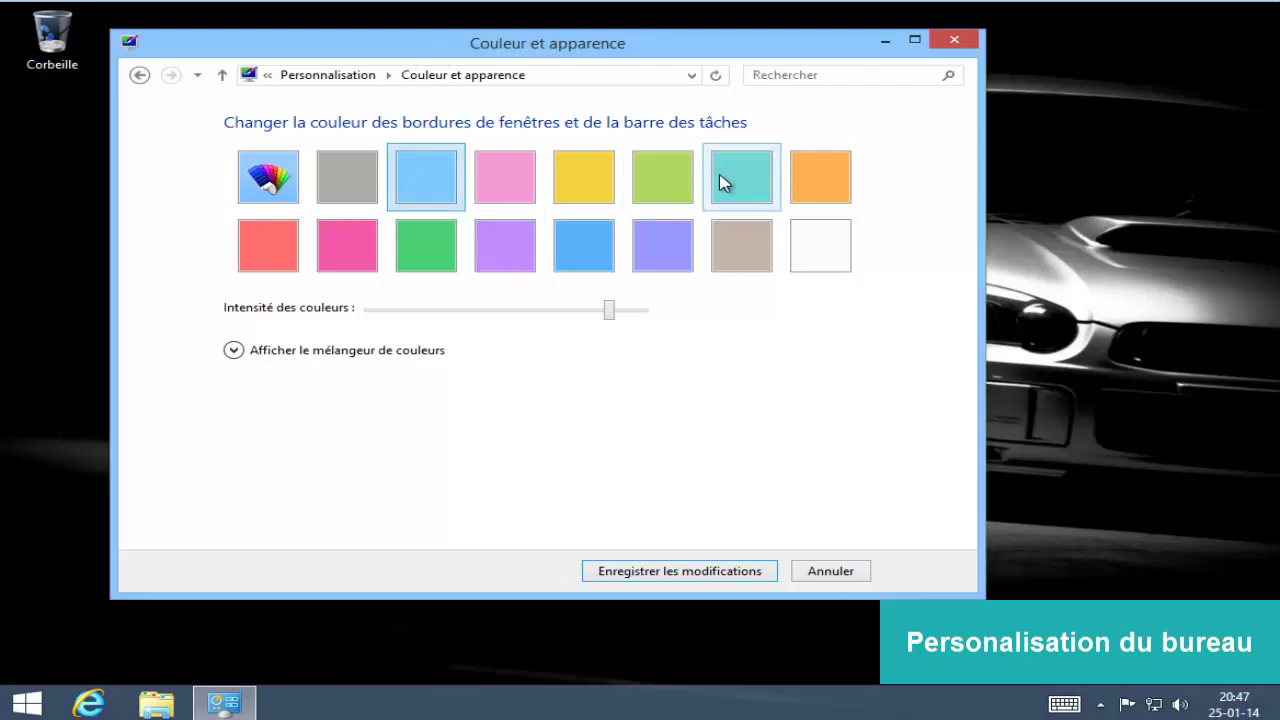
pyautogui.click(600, 255)
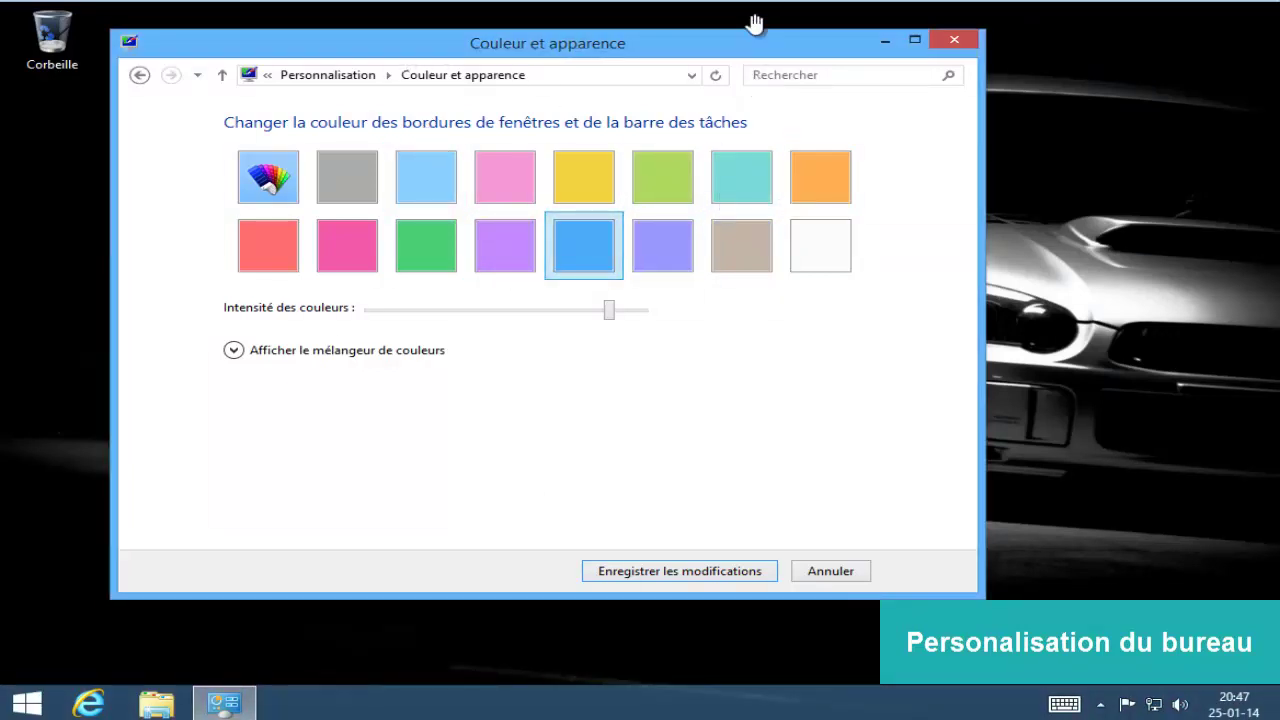
pyautogui.click(679, 571)
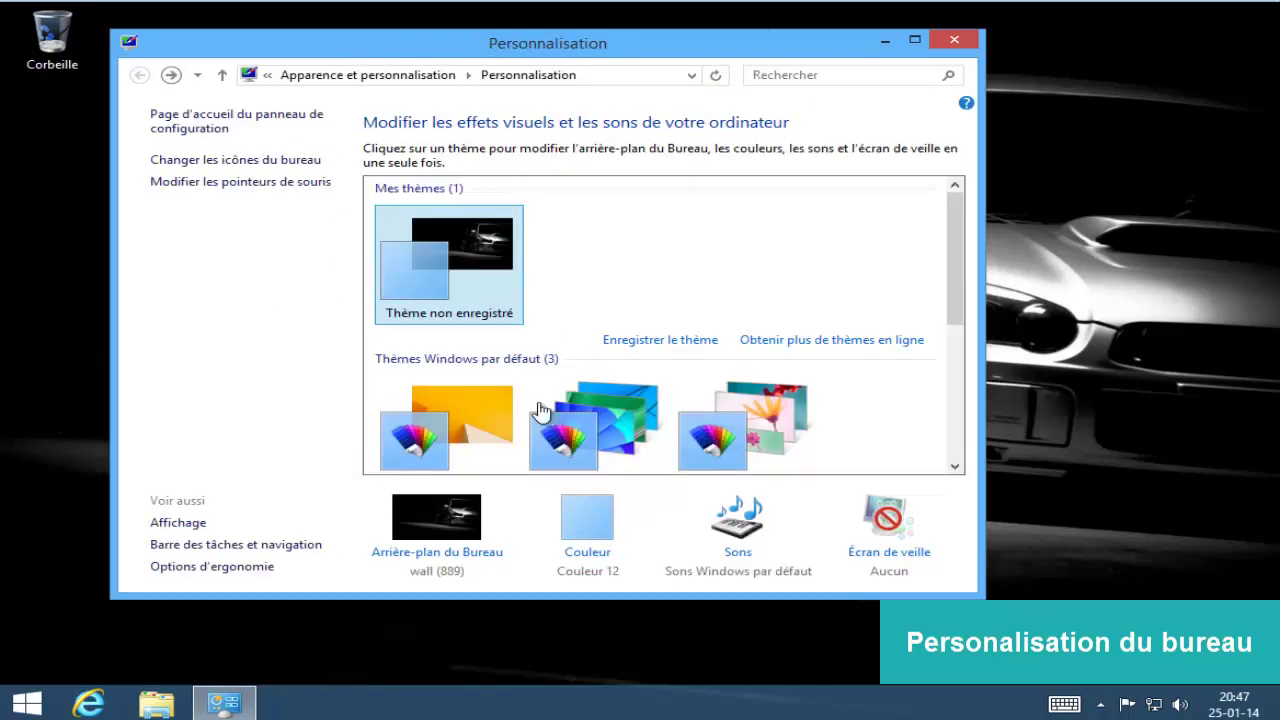
# - Enable the desktop icons Ordinateur, Fichiers de l'utilisateur, Réseau and Panneau de configuration, and apply the settings
pyautogui.click(201, 161)
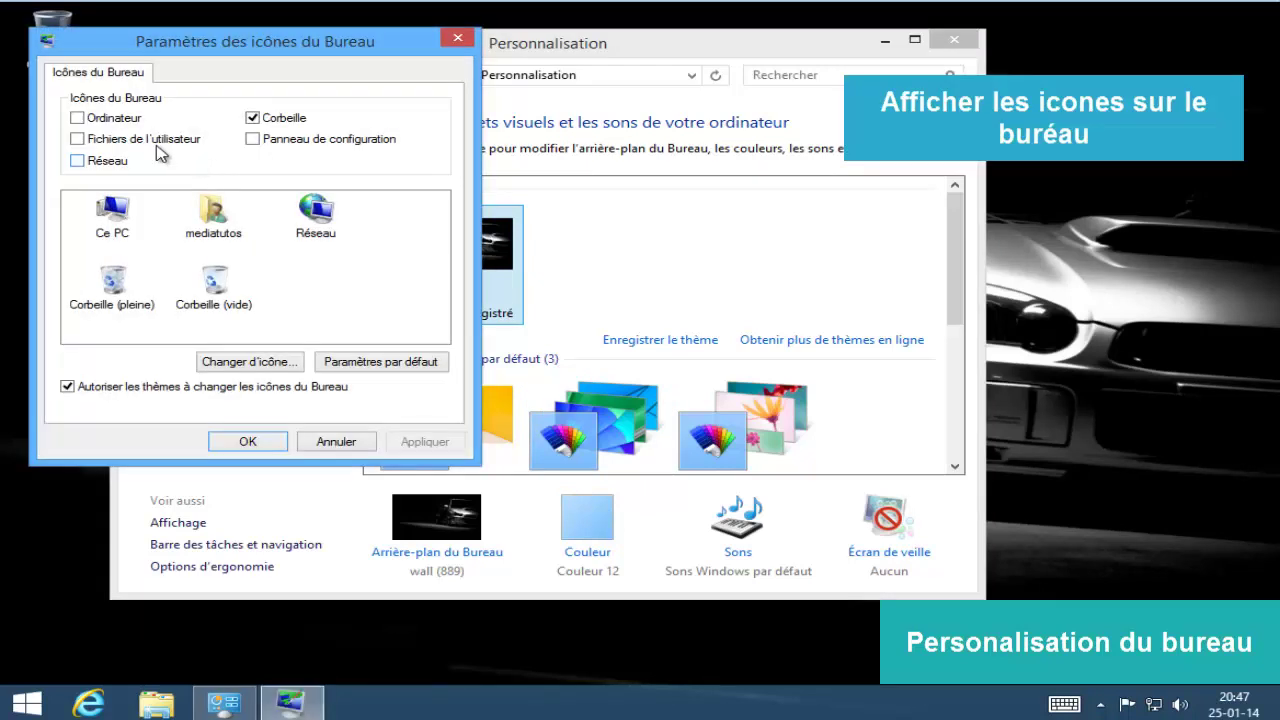
pyautogui.click(90, 119)
pyautogui.click(95, 139)
pyautogui.click(95, 161)
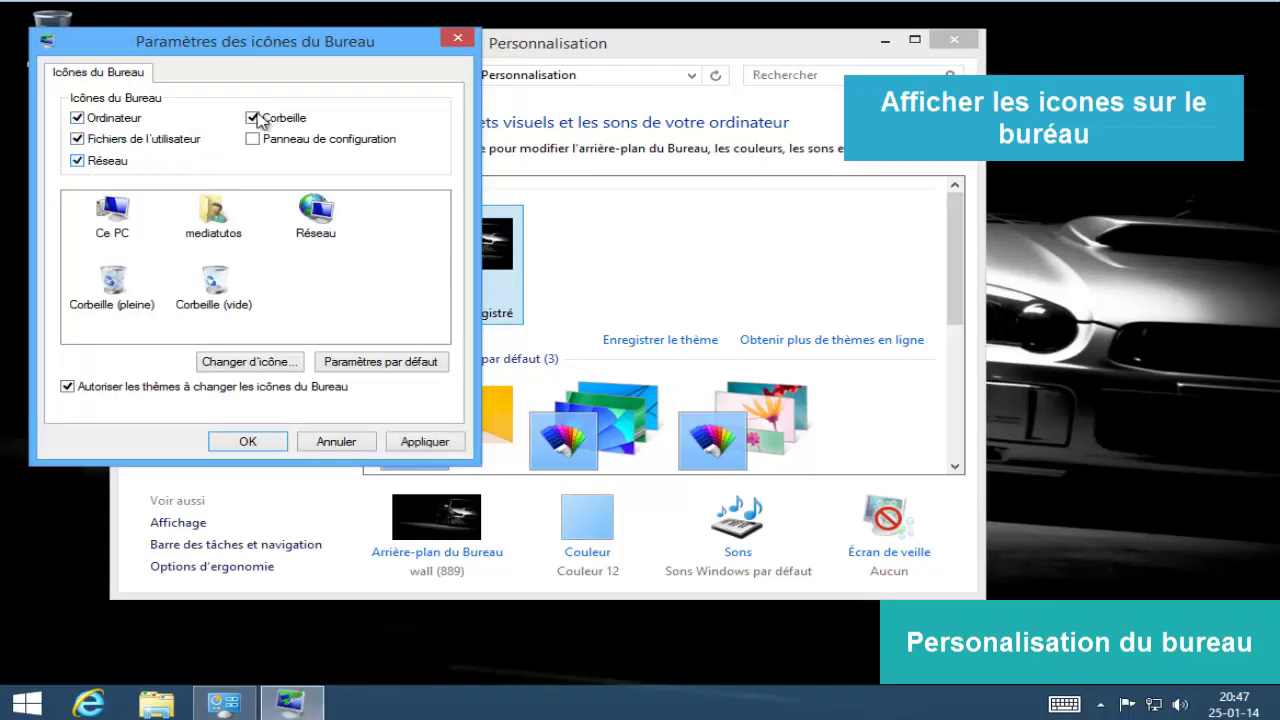
pyautogui.click(272, 143)
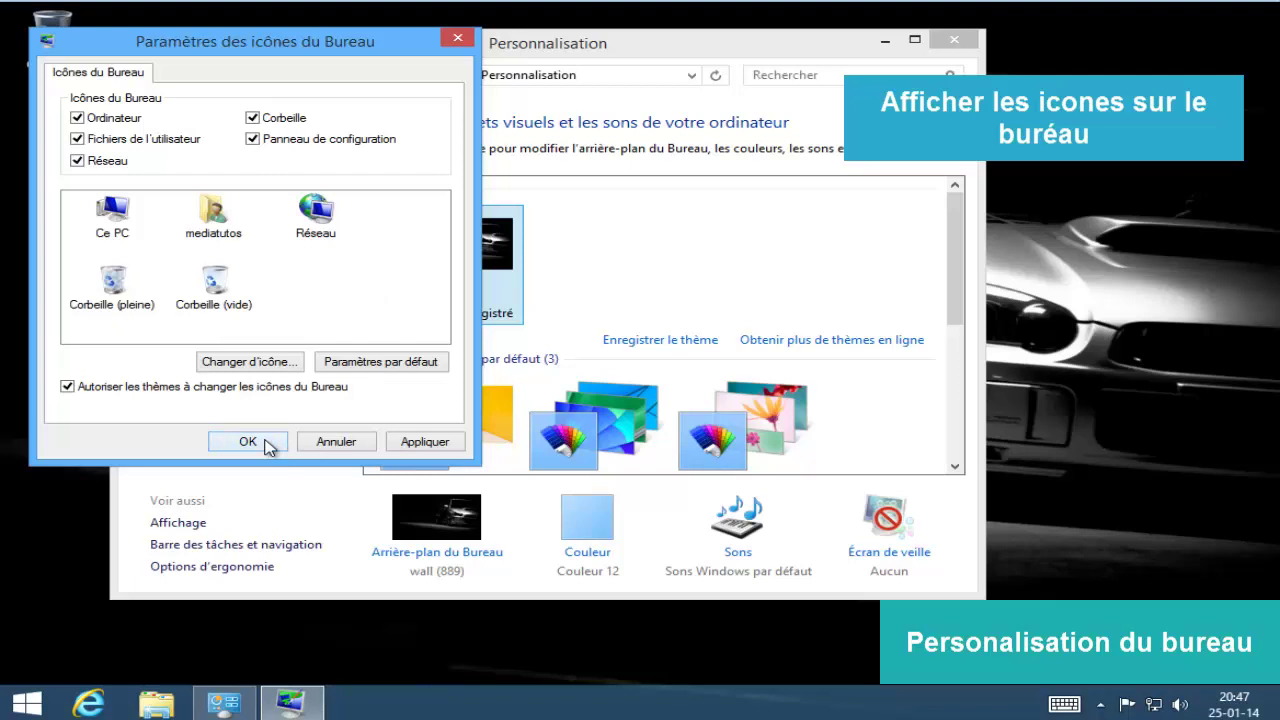
pyautogui.click(420, 442)
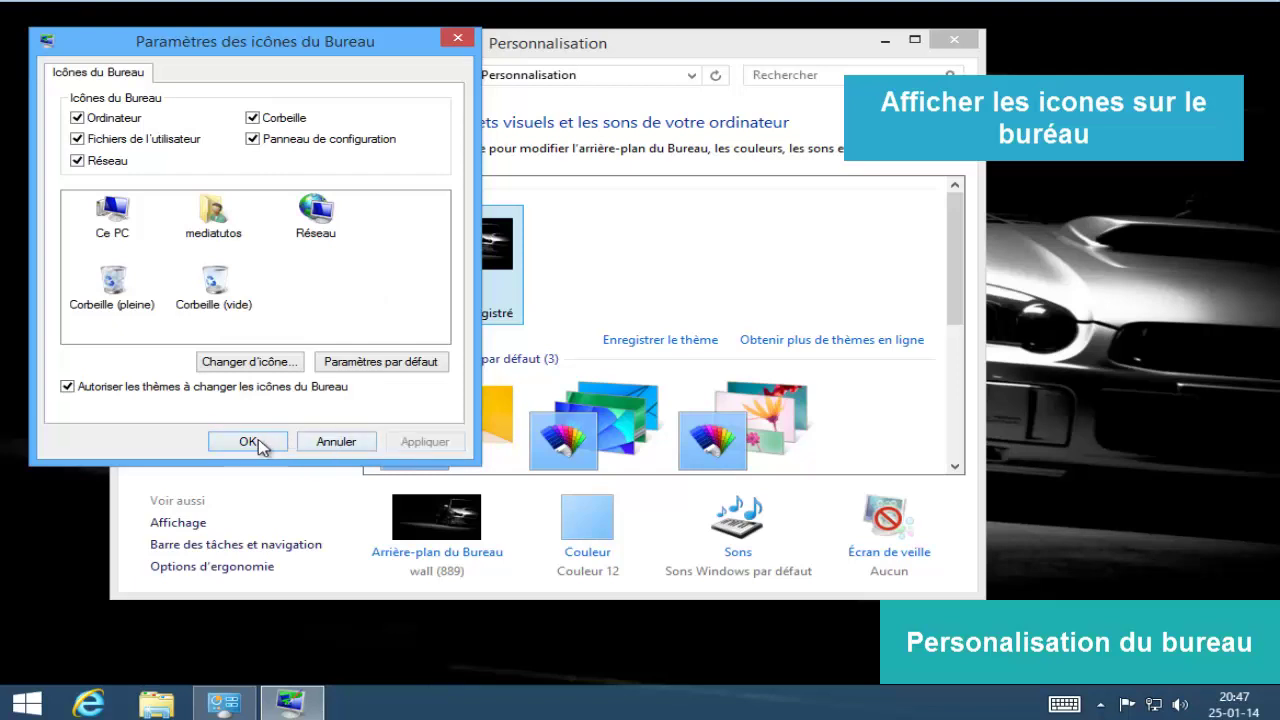
pyautogui.click(457, 38)
# - Arrange the desktop icons in one column: mediatutos, Ce PC, Réseau, Panneau de configuration and Corbeille last
pyautogui.moveTo(416, 40); pyautogui.dragTo(490, 35)
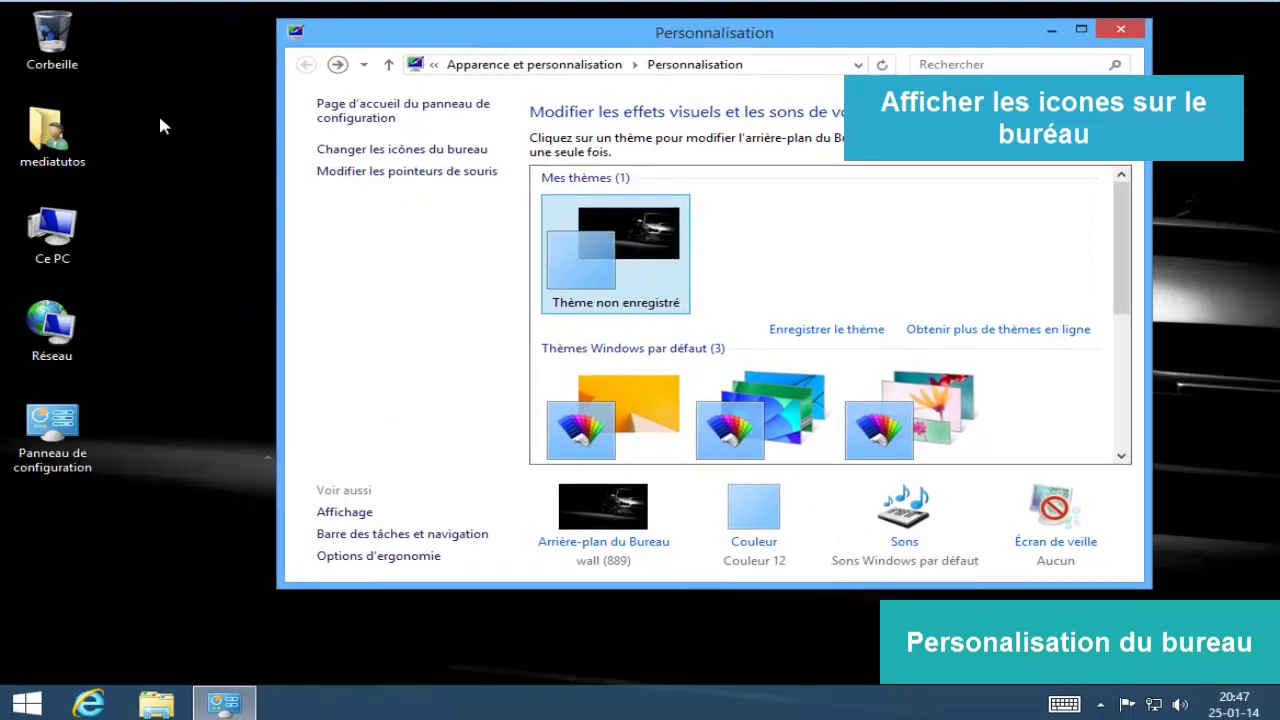
pyautogui.click(60, 143)
pyautogui.moveTo(51, 34); pyautogui.dragTo(158, 325)
pyautogui.moveTo(98, 153); pyautogui.dragTo(97, 55)
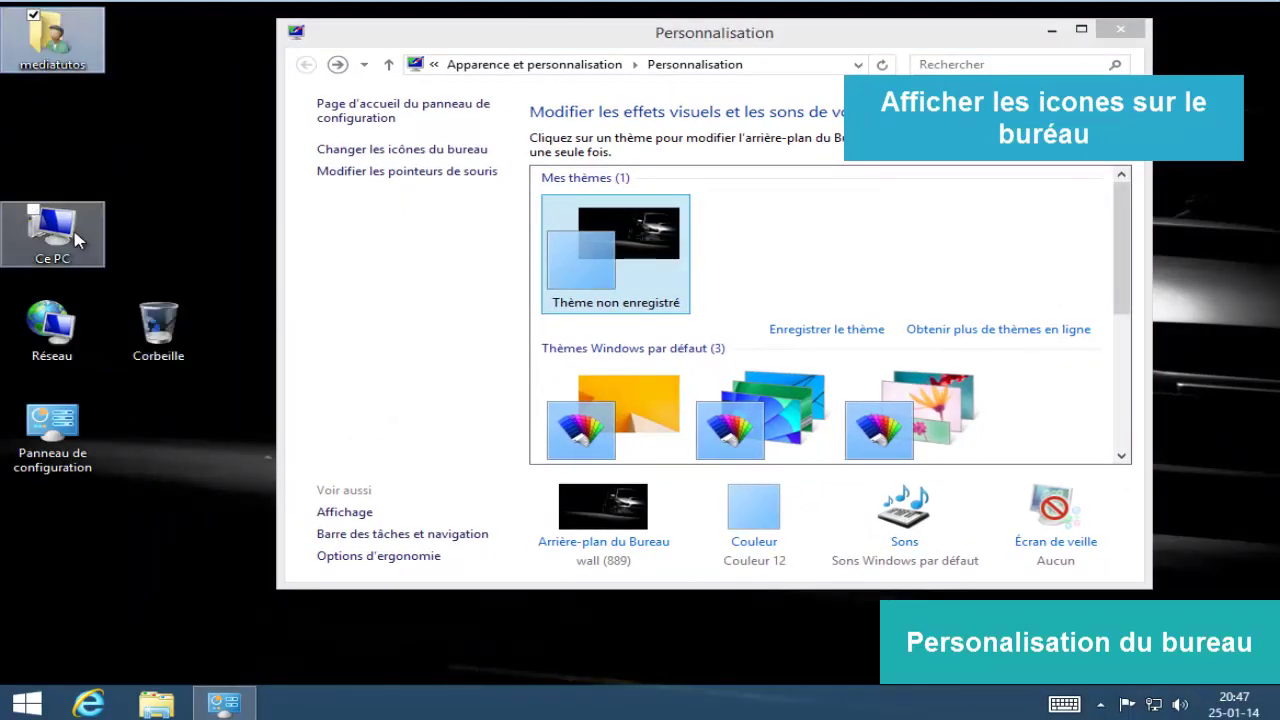
pyautogui.moveTo(76, 233); pyautogui.dragTo(70, 136)
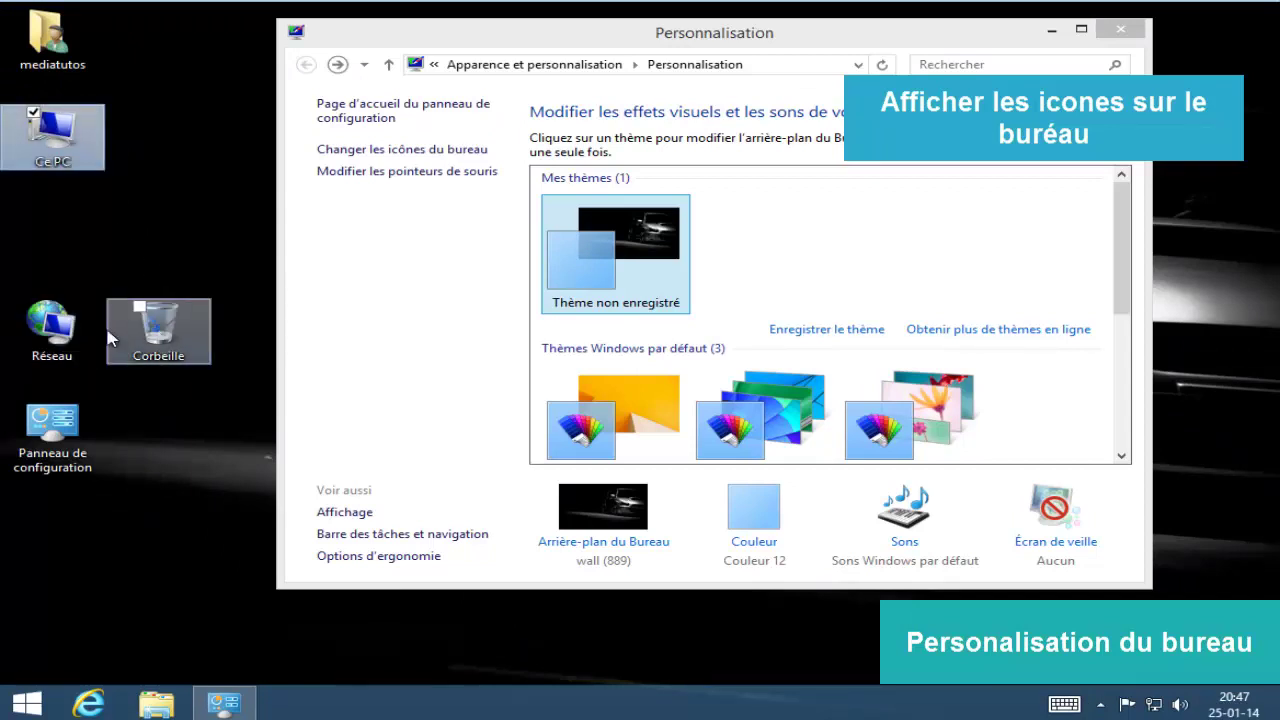
pyautogui.moveTo(78, 333); pyautogui.dragTo(77, 234)
pyautogui.moveTo(70, 425); pyautogui.dragTo(28, 418)
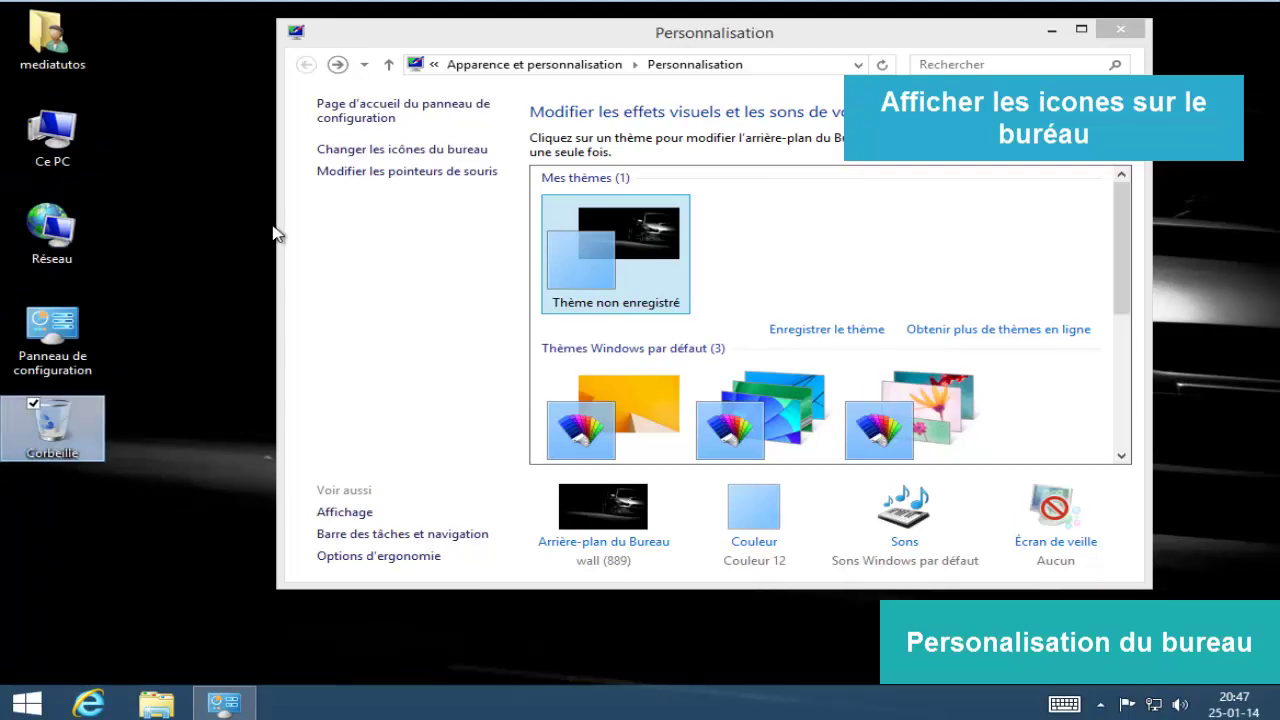
# - Deselect the desktop icons and close the Personnalisation window
pyautogui.click(274, 235)
pyautogui.click(700, 36)
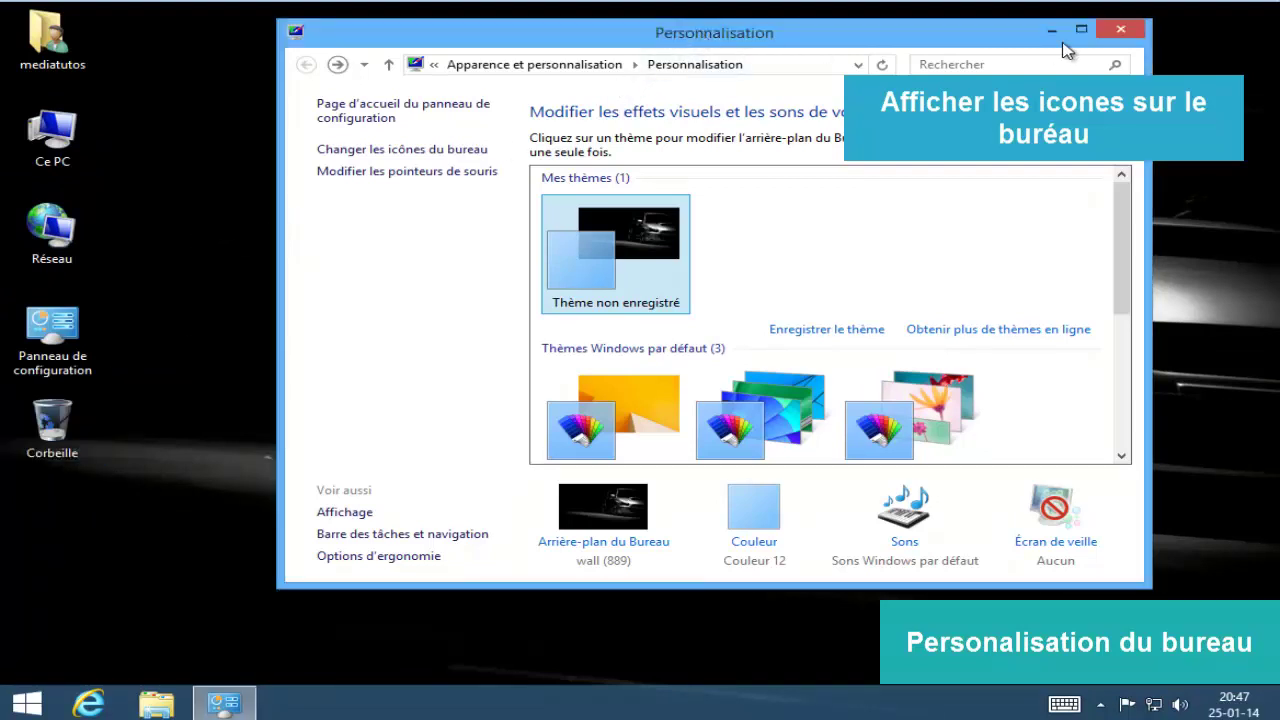
pyautogui.click(1121, 33)
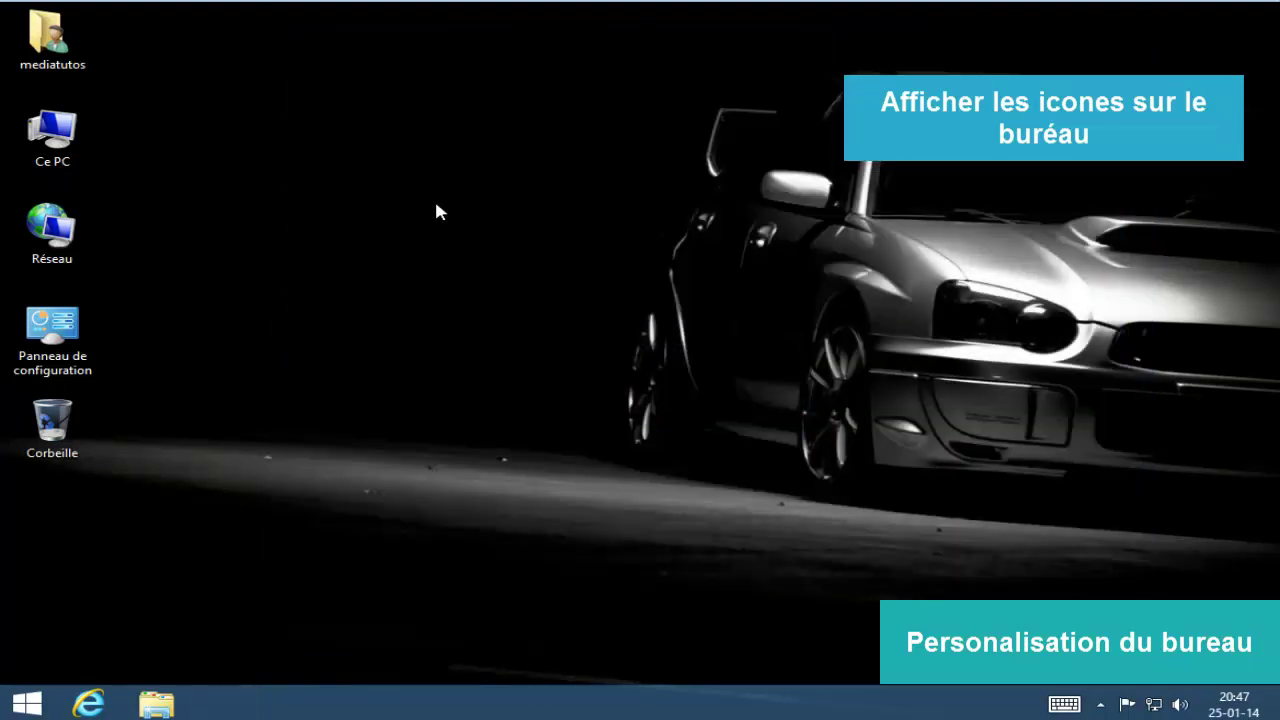
# - Rename the Ce PC desktop icon to Mediatutos
pyautogui.rightClick(73, 152)
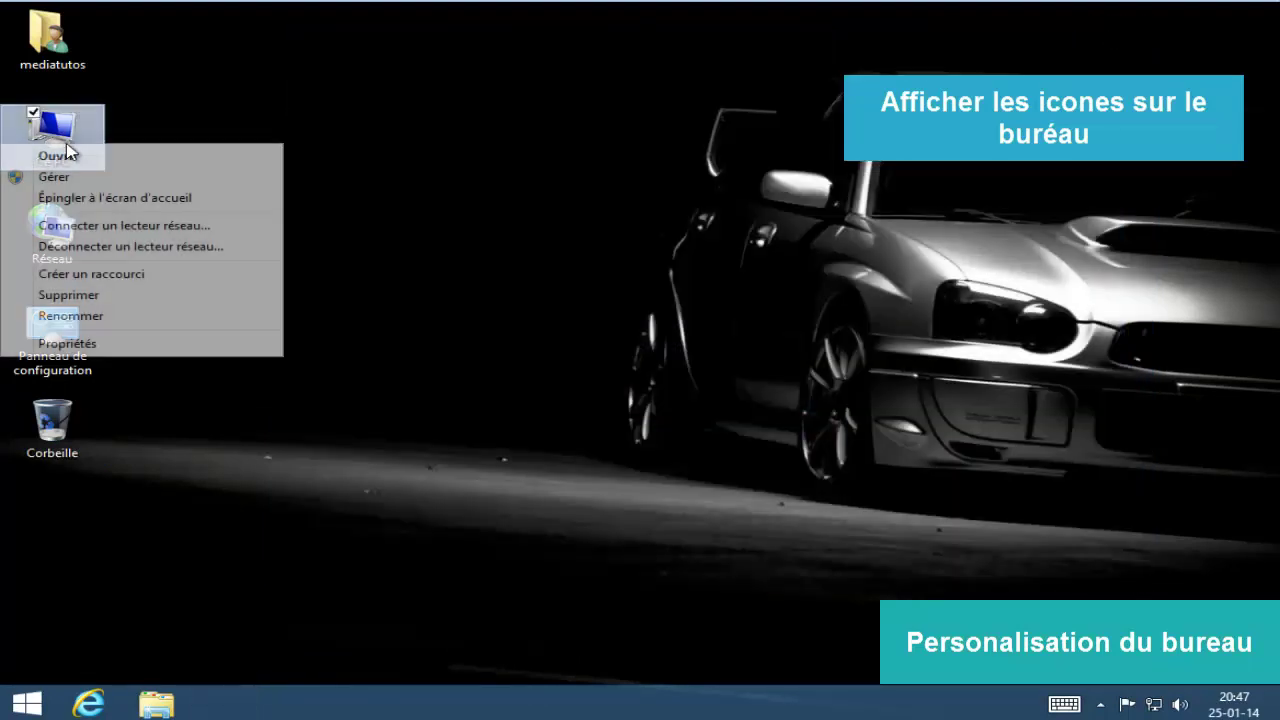
pyautogui.click(130, 320)
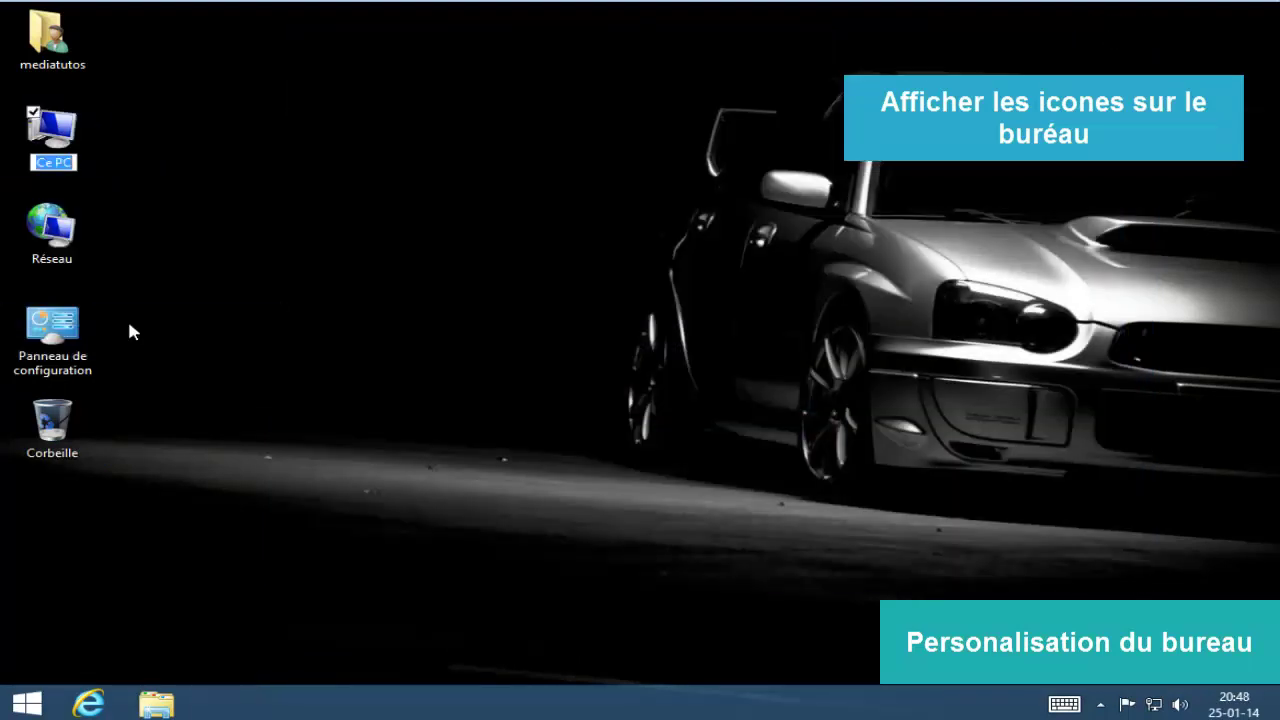
pyautogui.write('Me')
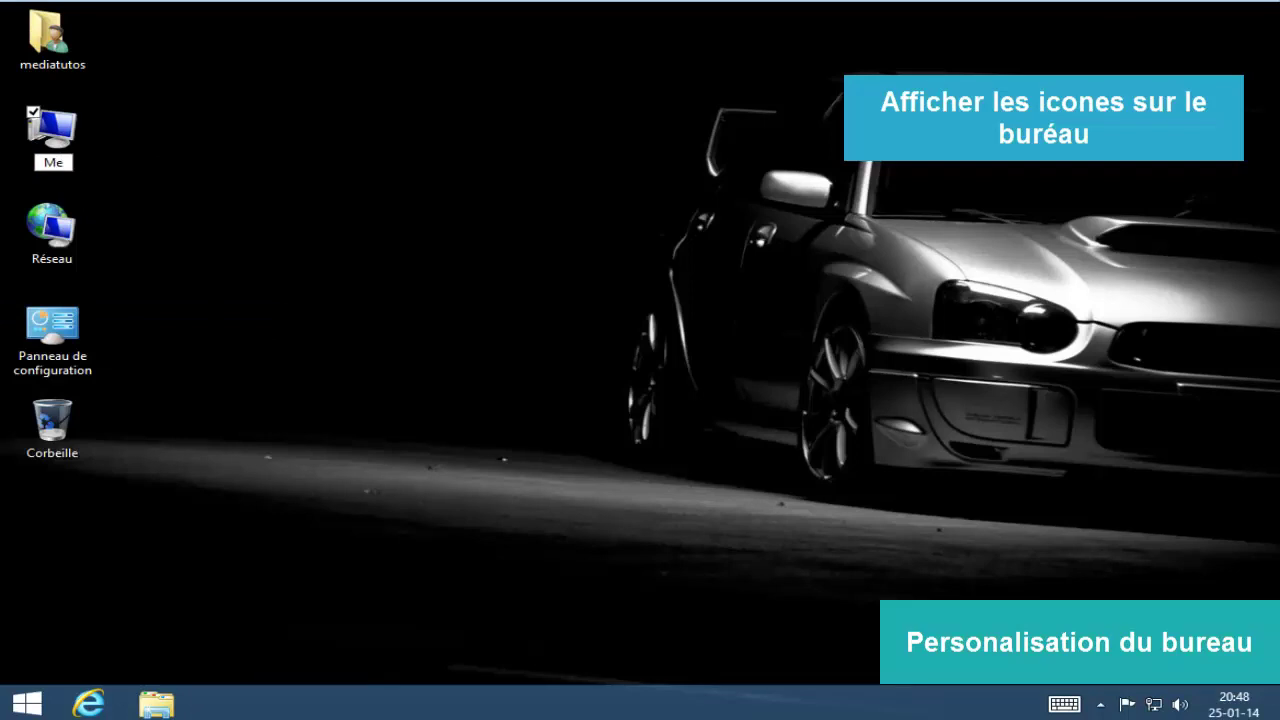
pyautogui.write('diatu')
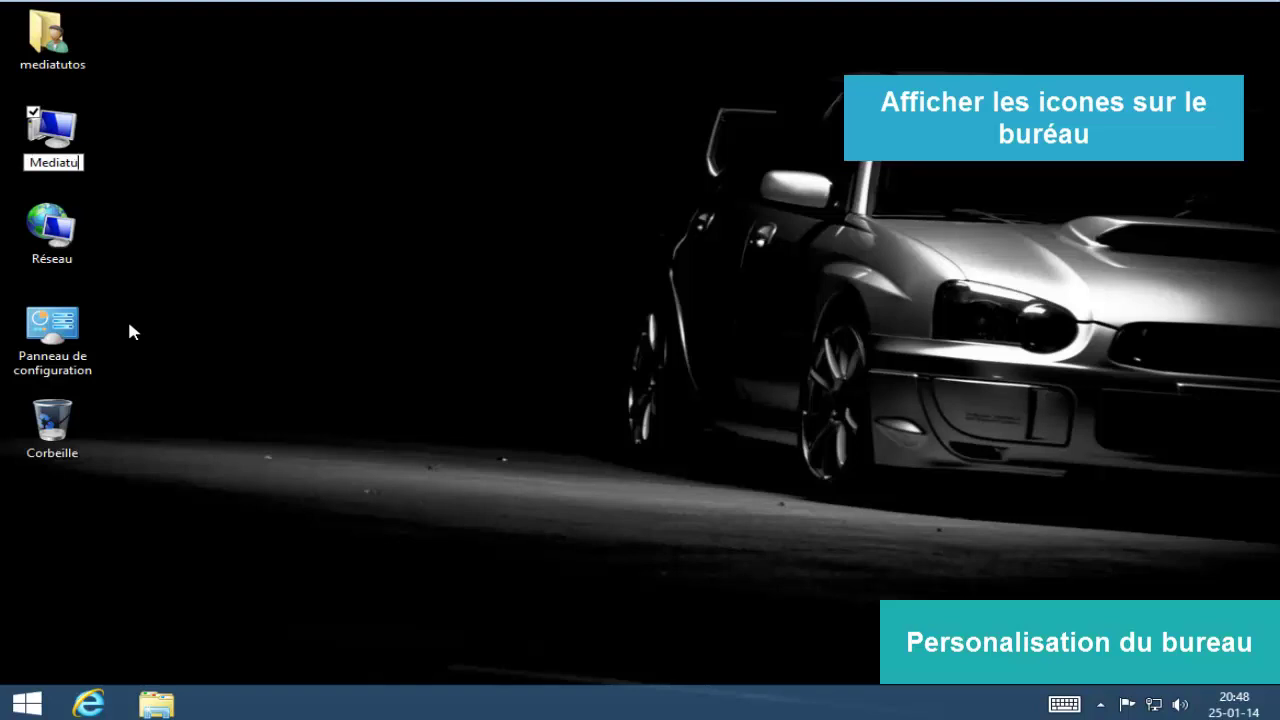
pyautogui.write('tos')
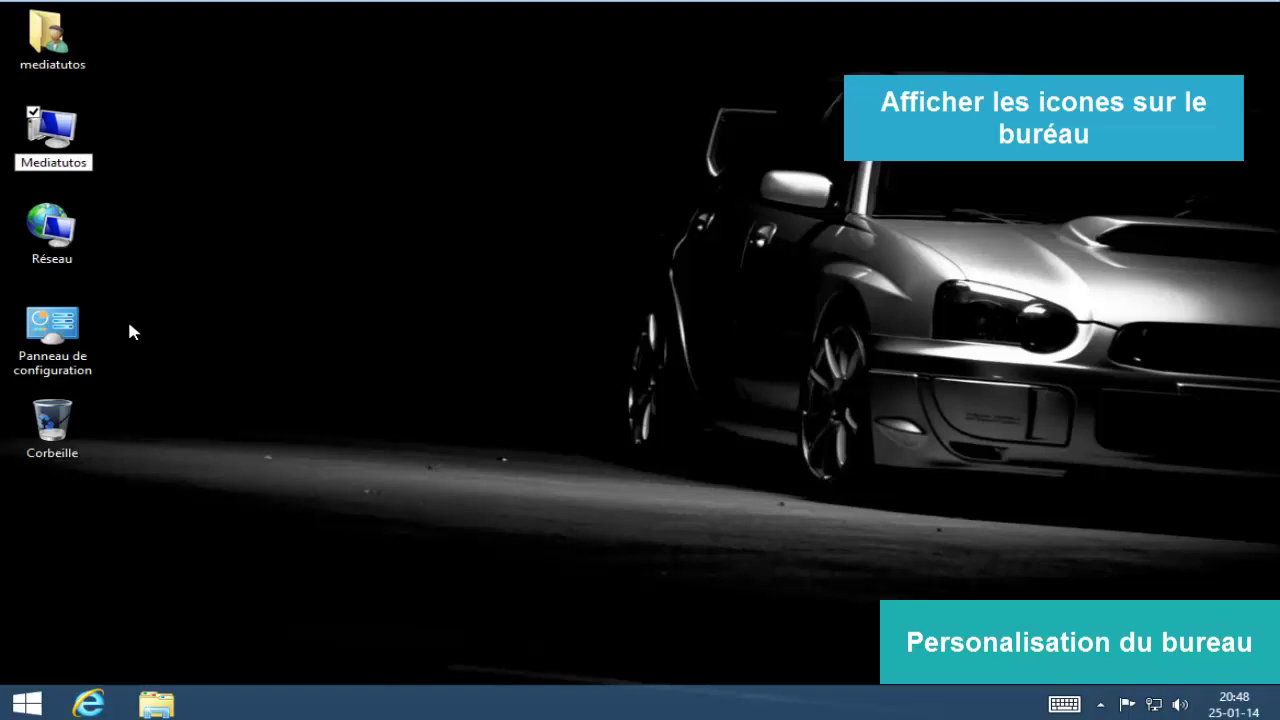
pyautogui.press('Return')
pyautogui.click(212, 225)
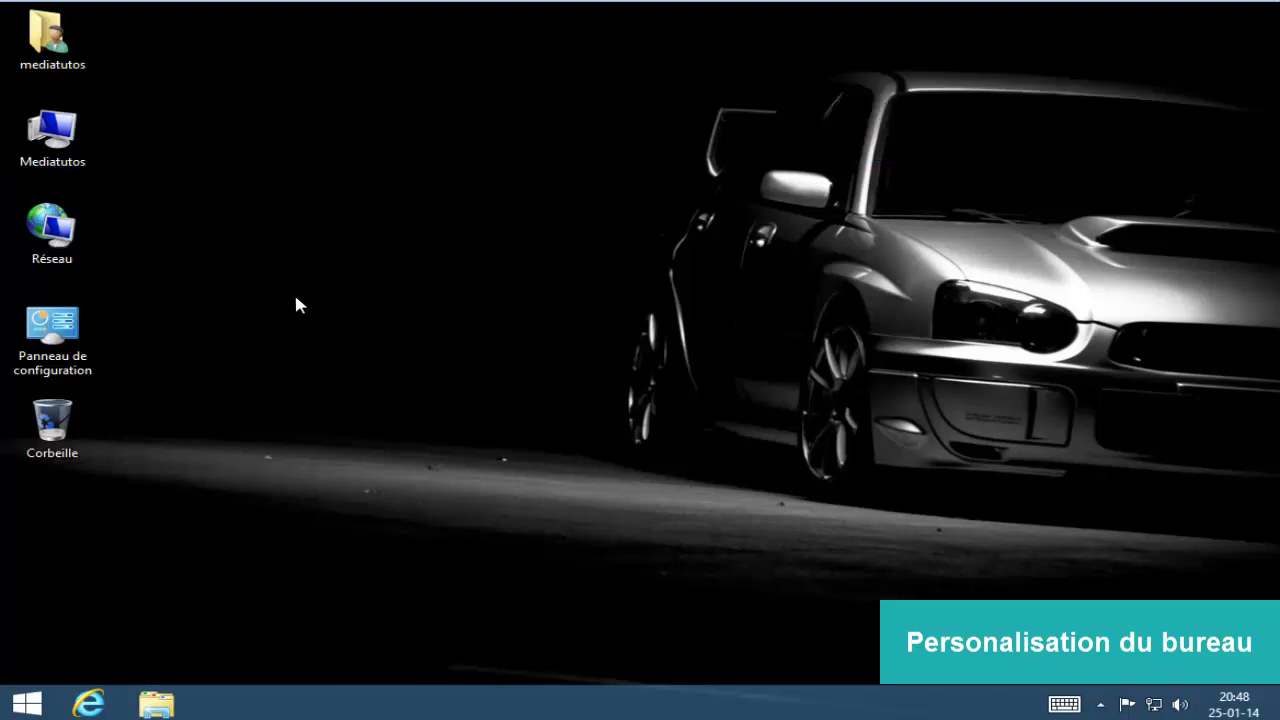
pyautogui.rightClick(1020, 172)
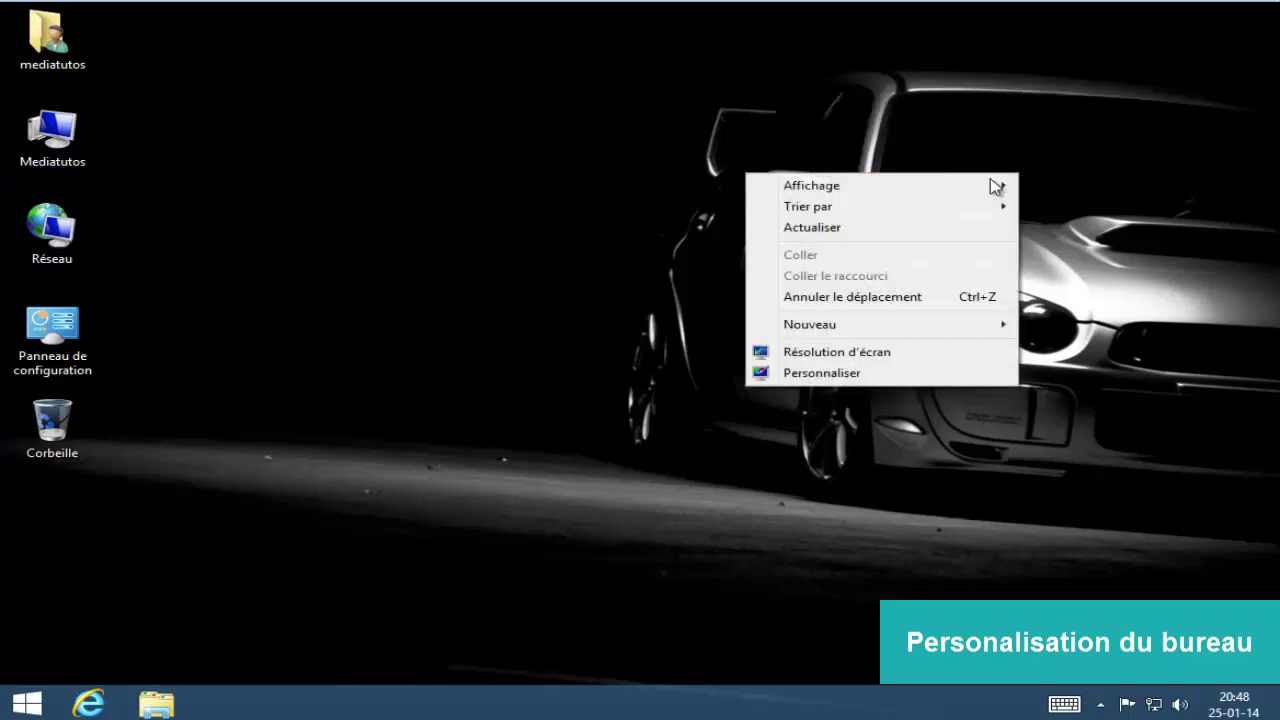
pyautogui.click(471, 208)
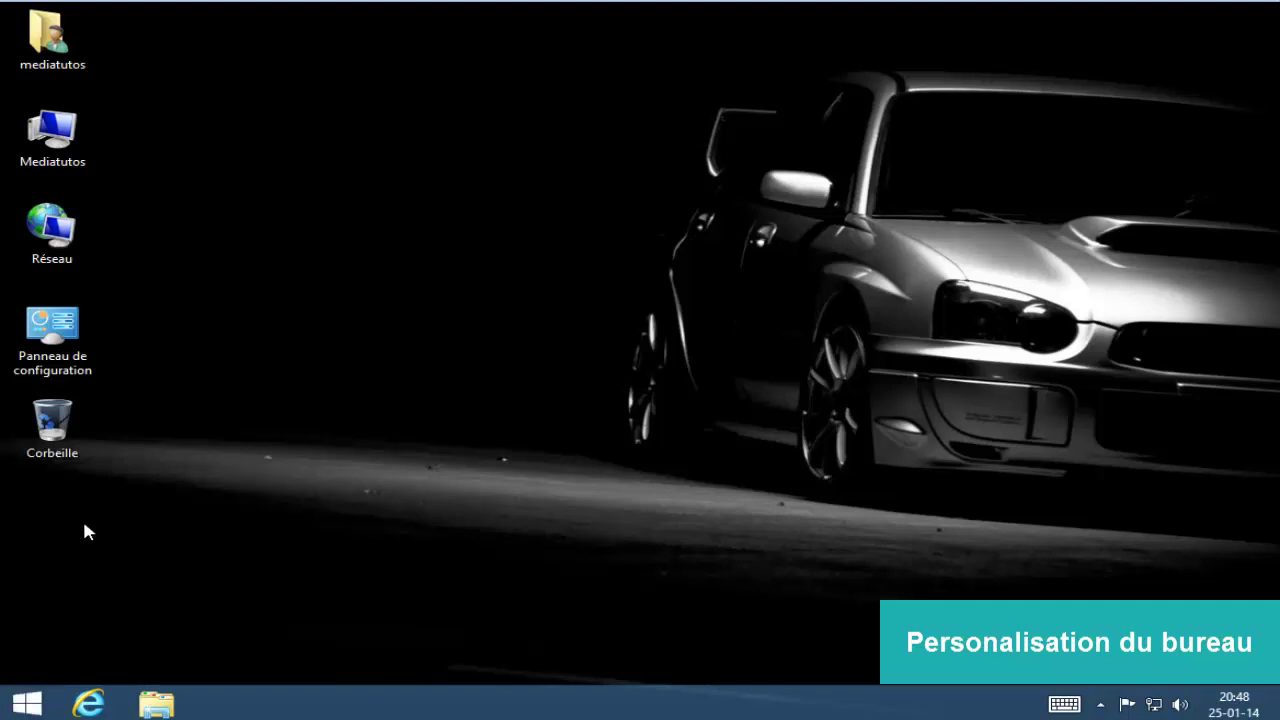
# - Unpin the Musique, Jeux, Caméra, Aide+Conseils, Internet Explorer, Sport and Actualités tiles from the Start screen
pyautogui.click(28, 704)
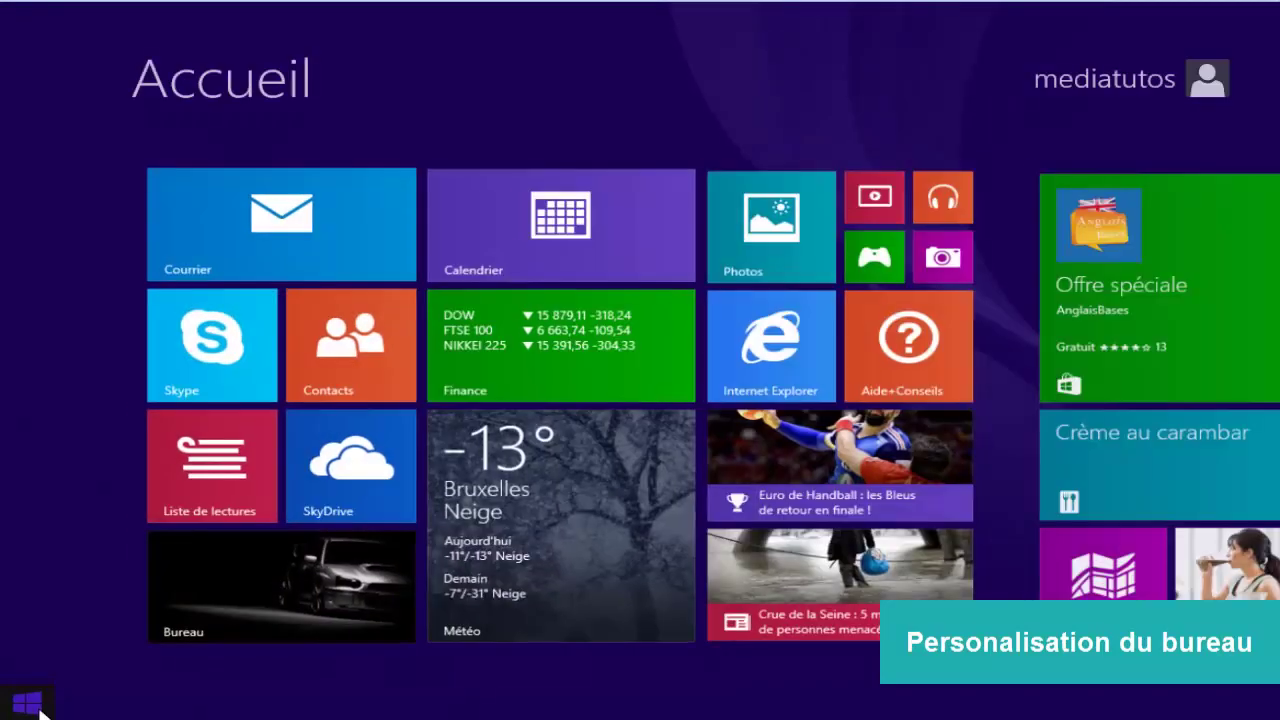
pyautogui.rightClick(926, 345)
pyautogui.rightClick(926, 235)
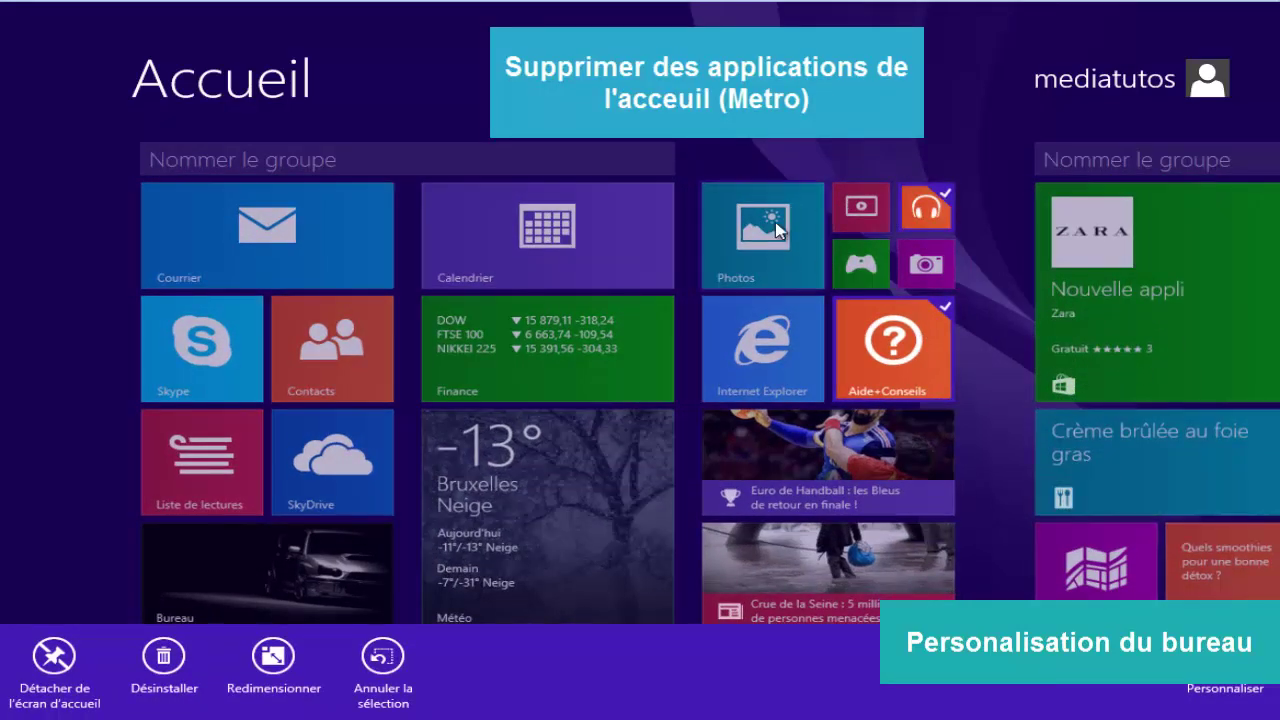
pyautogui.rightClick(862, 268)
pyautogui.rightClick(915, 268)
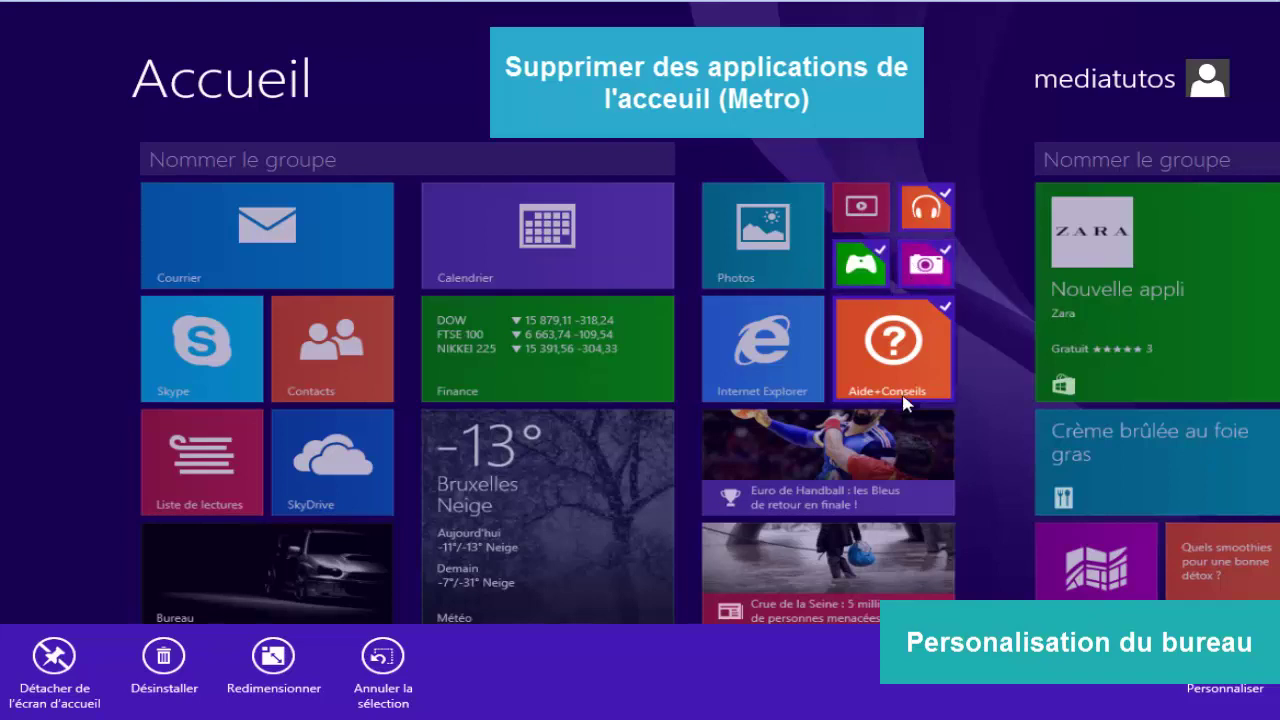
pyautogui.rightClick(797, 364)
pyautogui.rightClick(814, 450)
pyautogui.rightClick(810, 573)
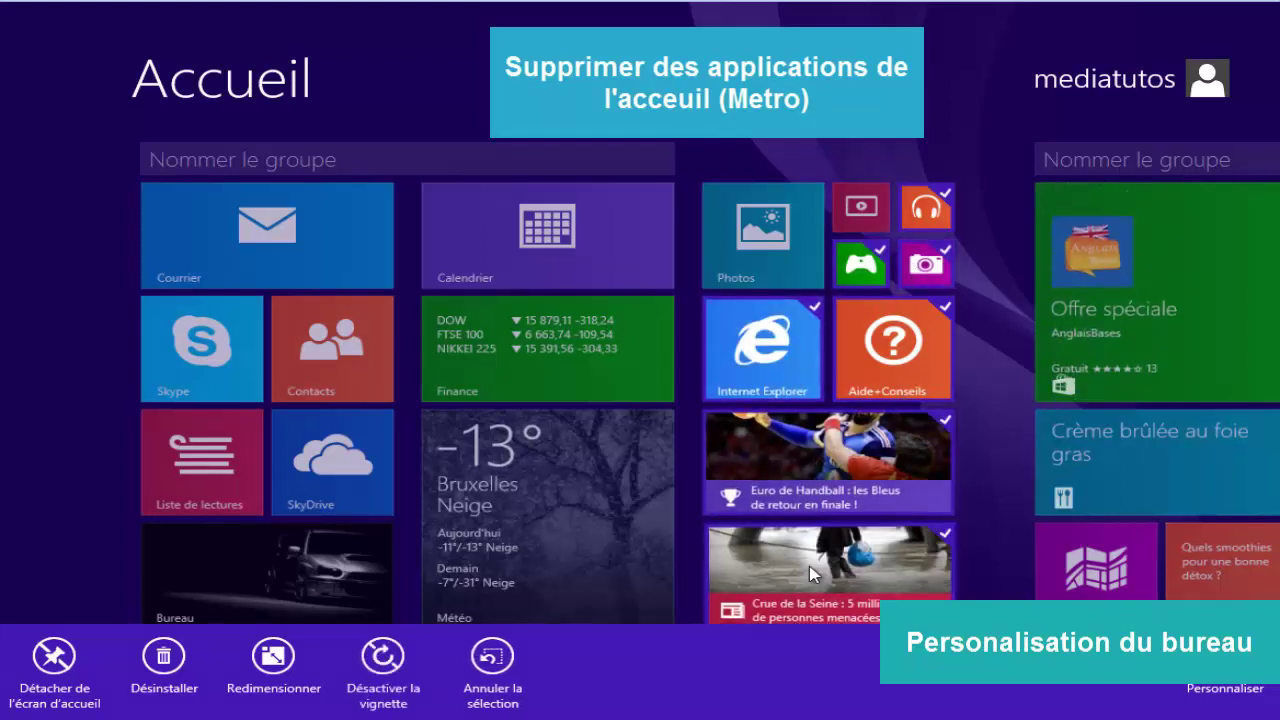
pyautogui.click(55, 656)
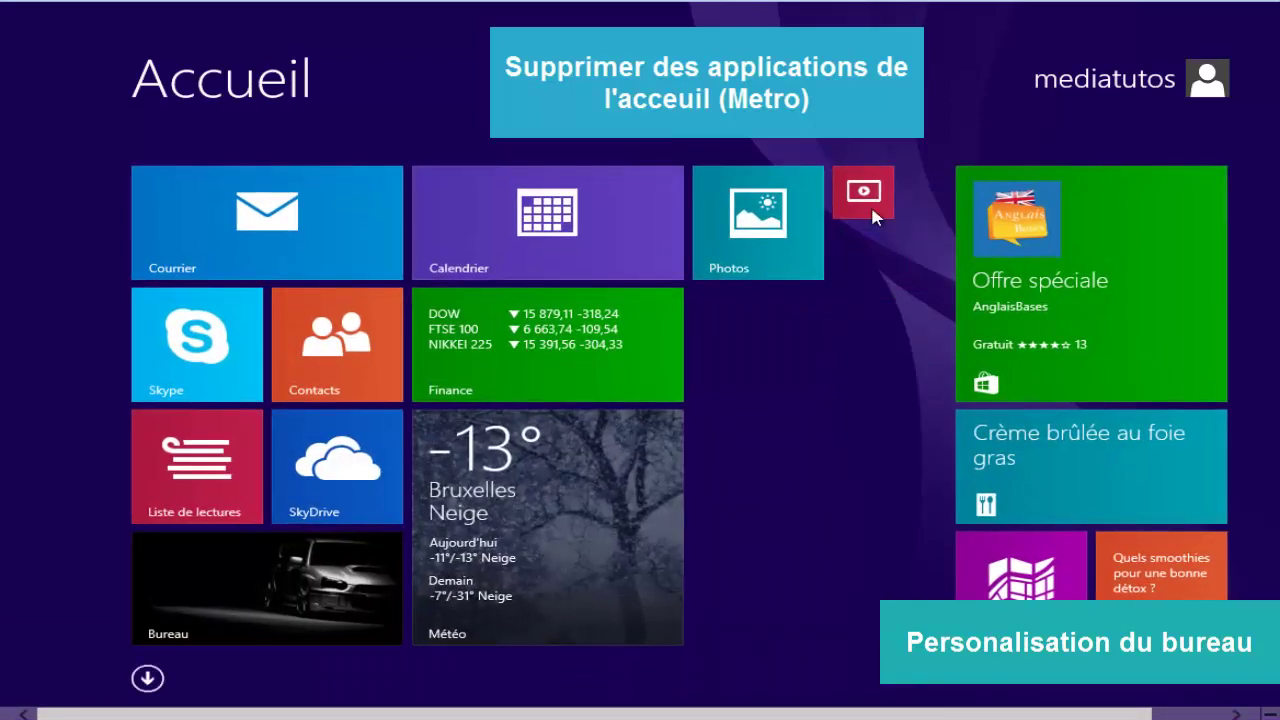
# - Unpin the Windows Store tile from the Start screen and return to the desktop
pyautogui.rightClick(1155, 240)
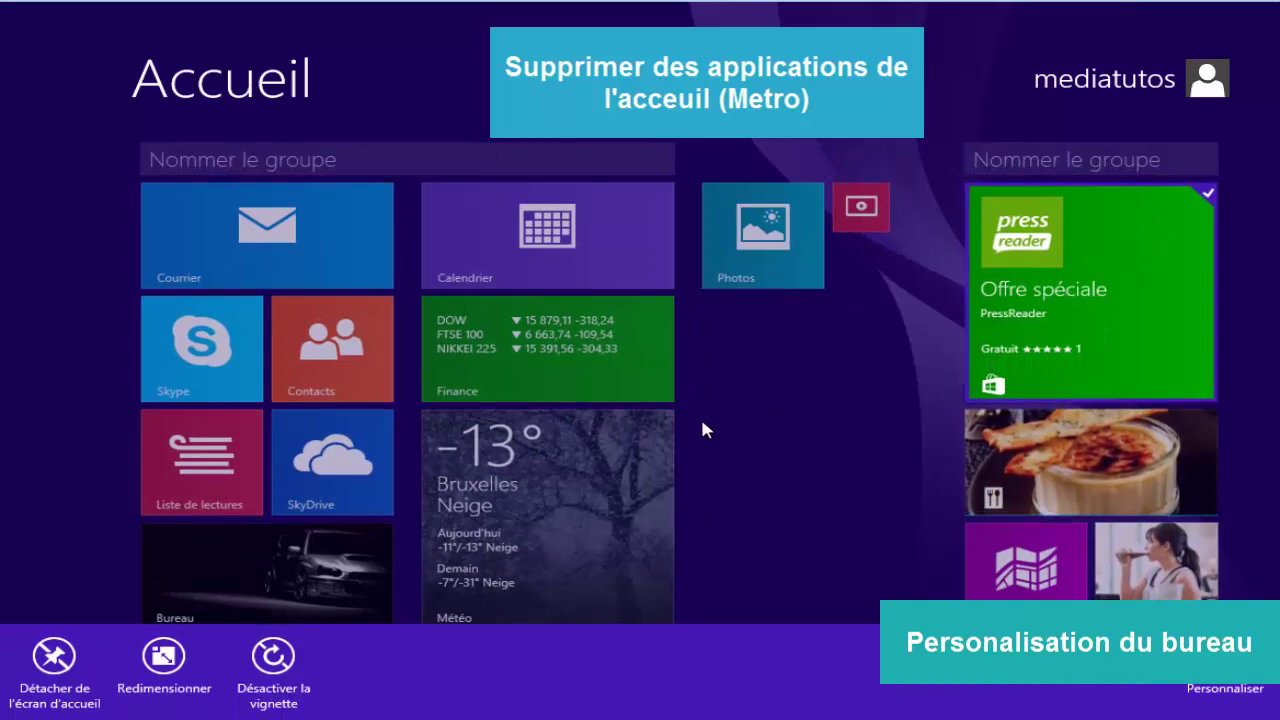
pyautogui.click(55, 660)
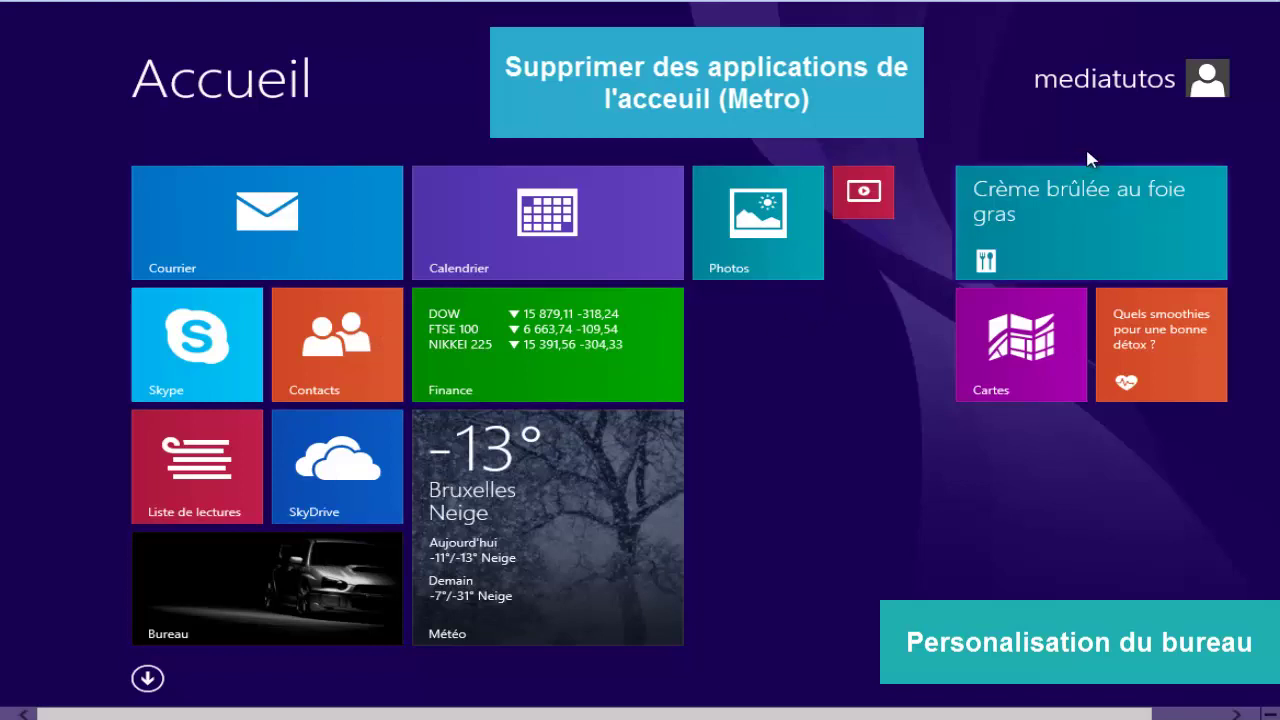
pyautogui.click(325, 538)
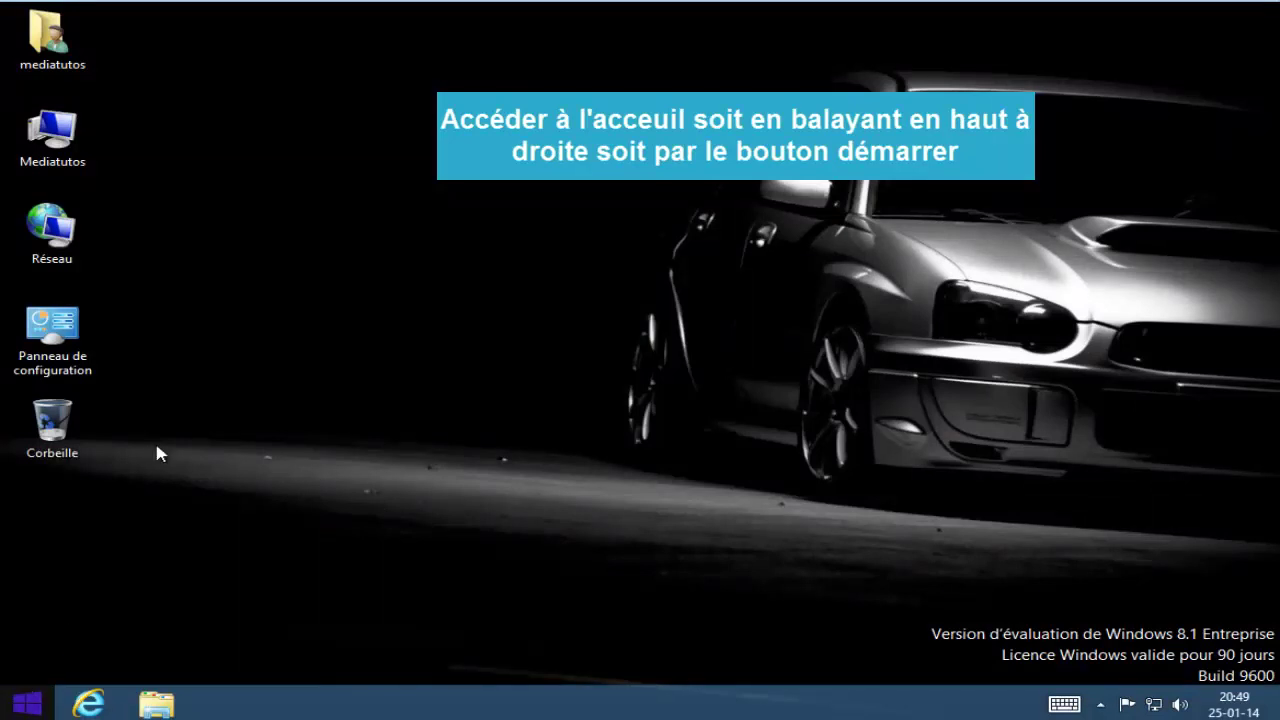
# - Browse the full applications list from the Start screen and return to the desktop
pyautogui.click(46, 693)
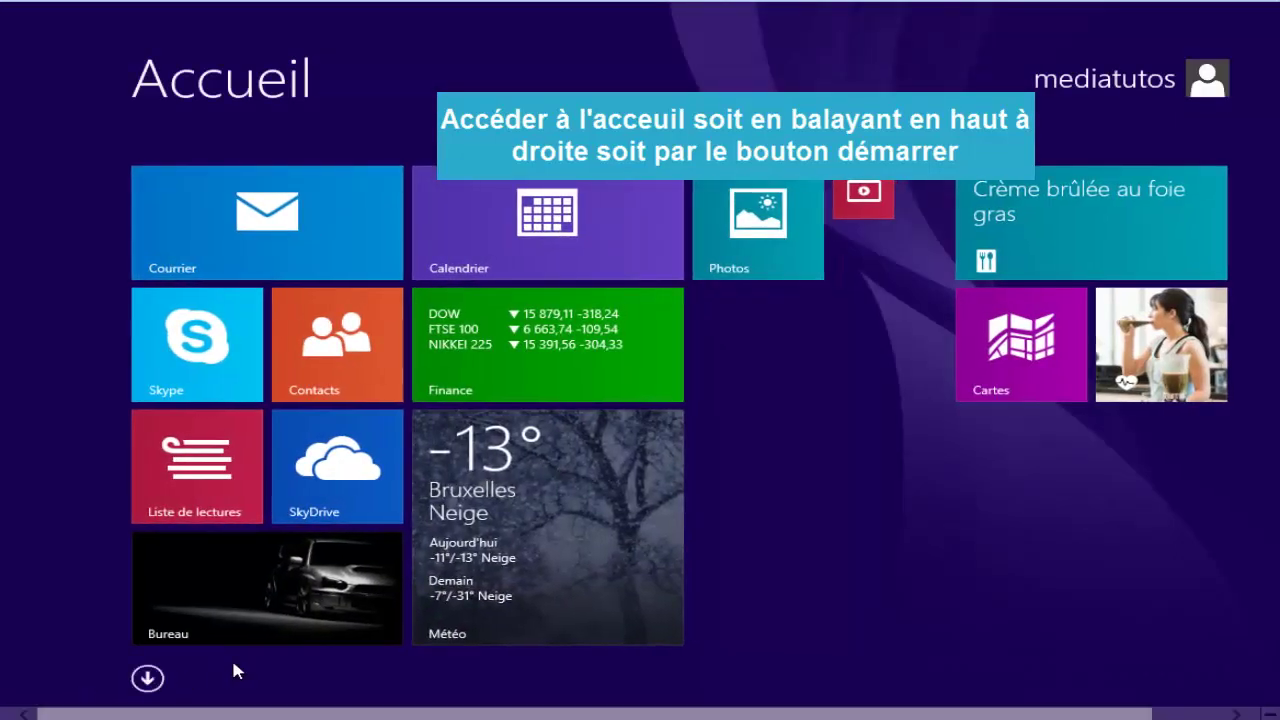
pyautogui.click(147, 678)
pyautogui.scroll(6, 938, 416)
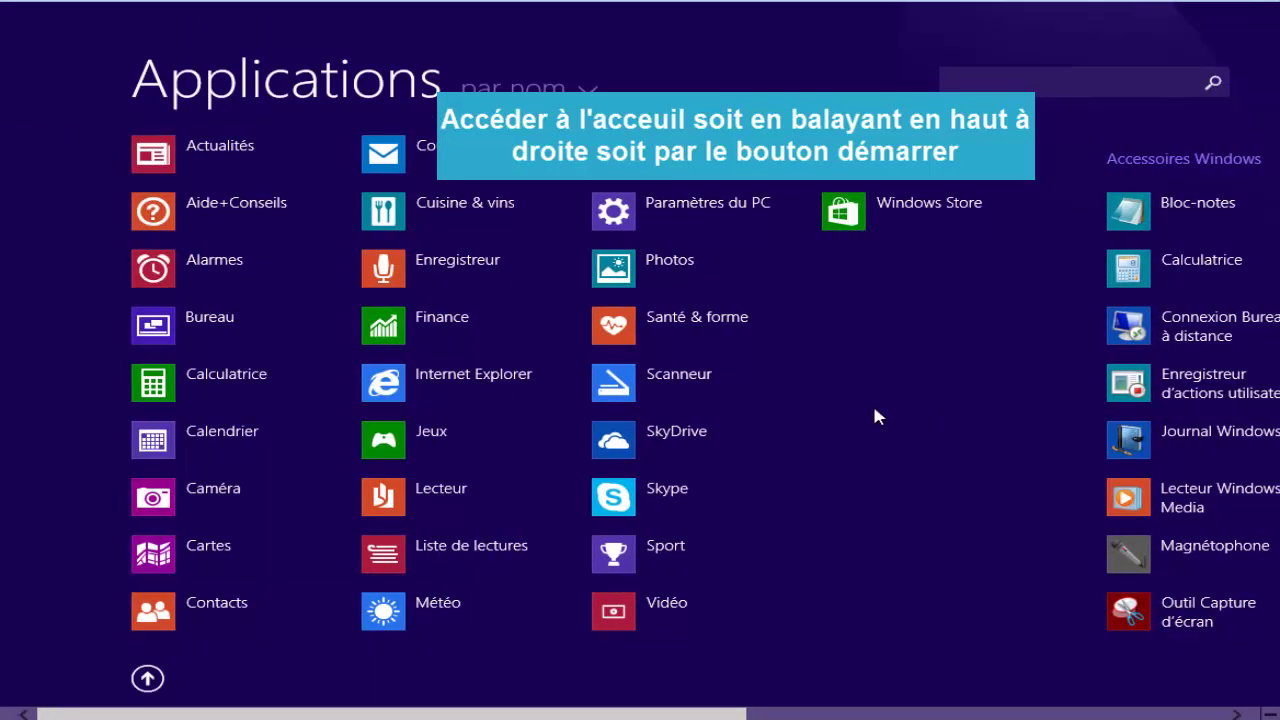
pyautogui.press('super')
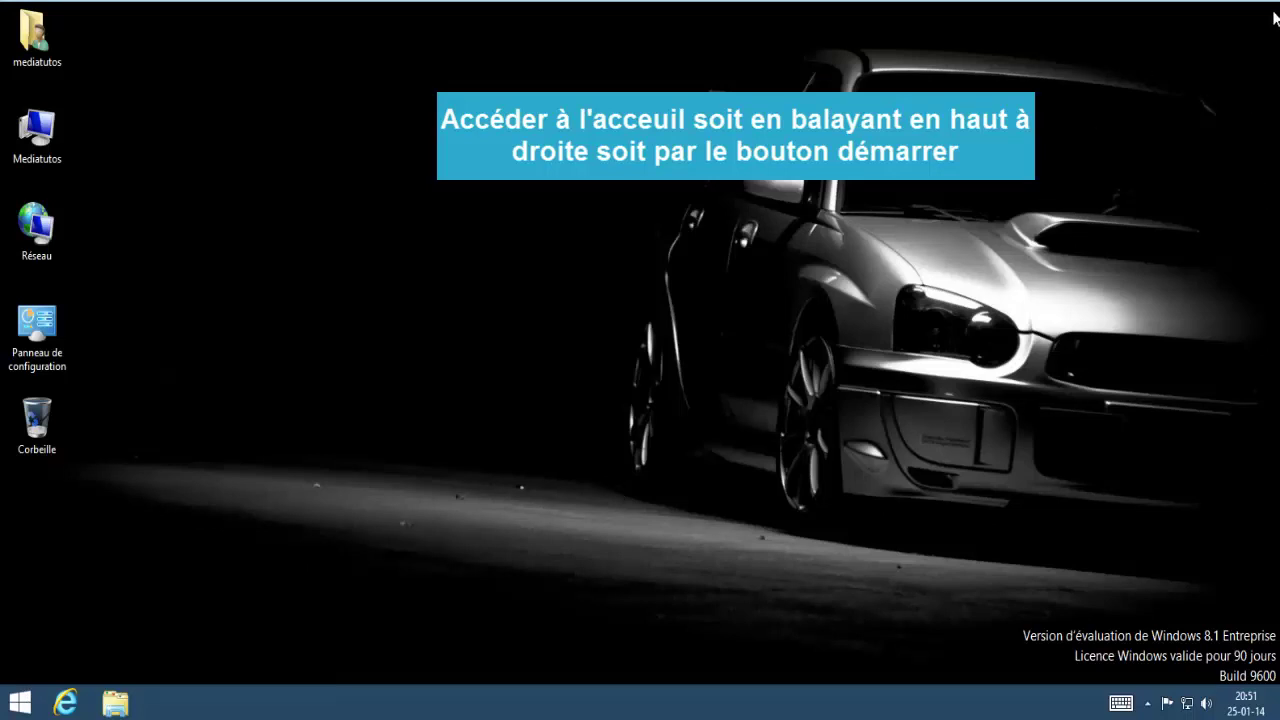
# - Go to the Start screen through the charms and again from the desktop, and view the applications list before returning to the tiles
pyautogui.moveTo(1277, 17)
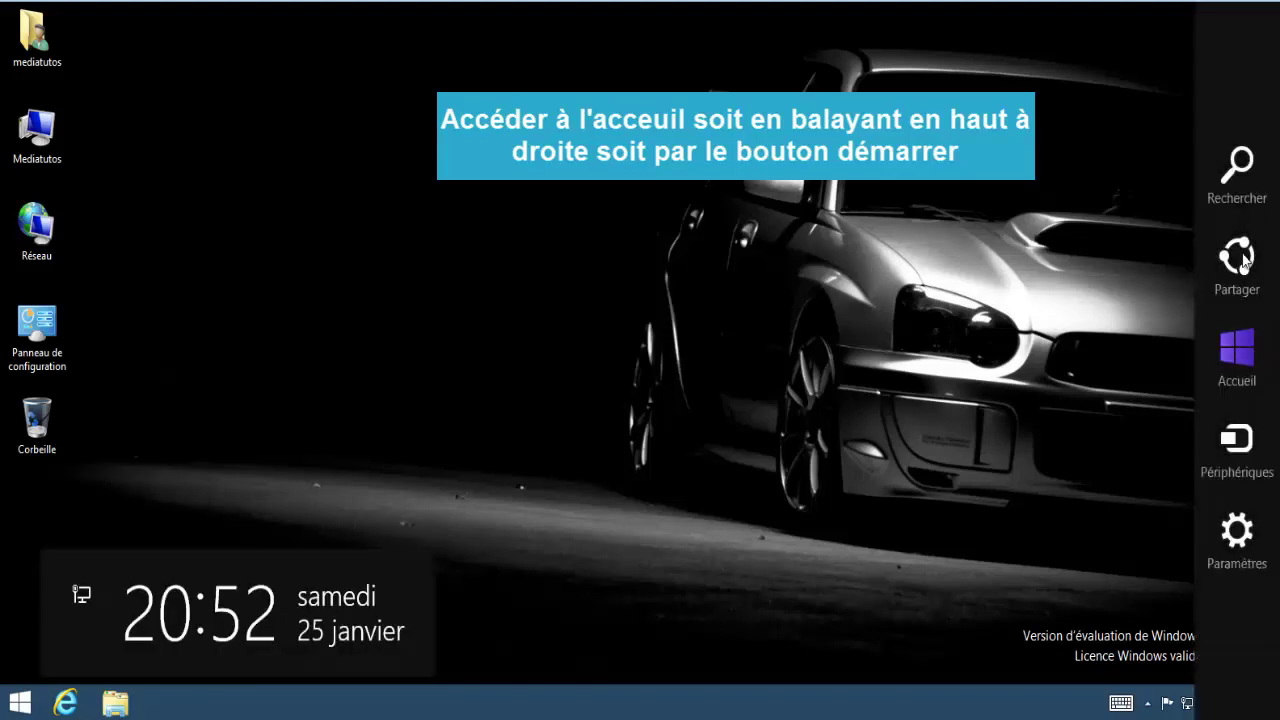
pyautogui.click(1240, 350)
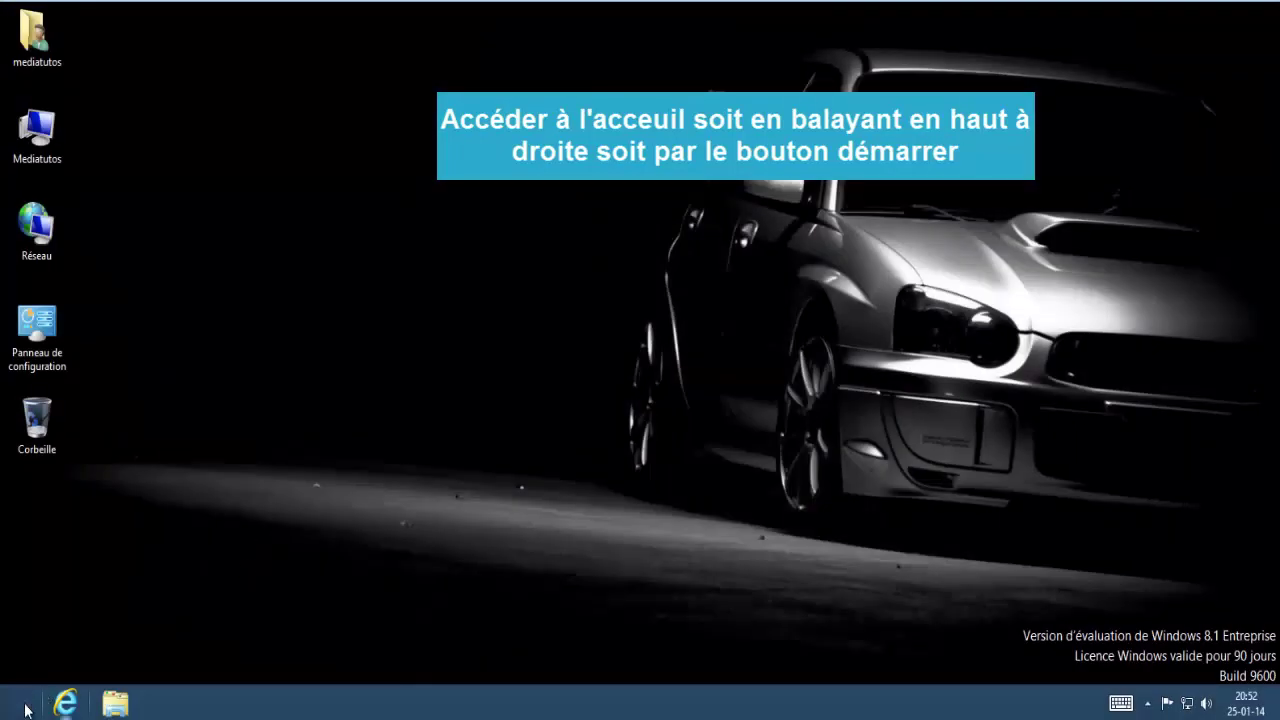
pyautogui.click(22, 705)
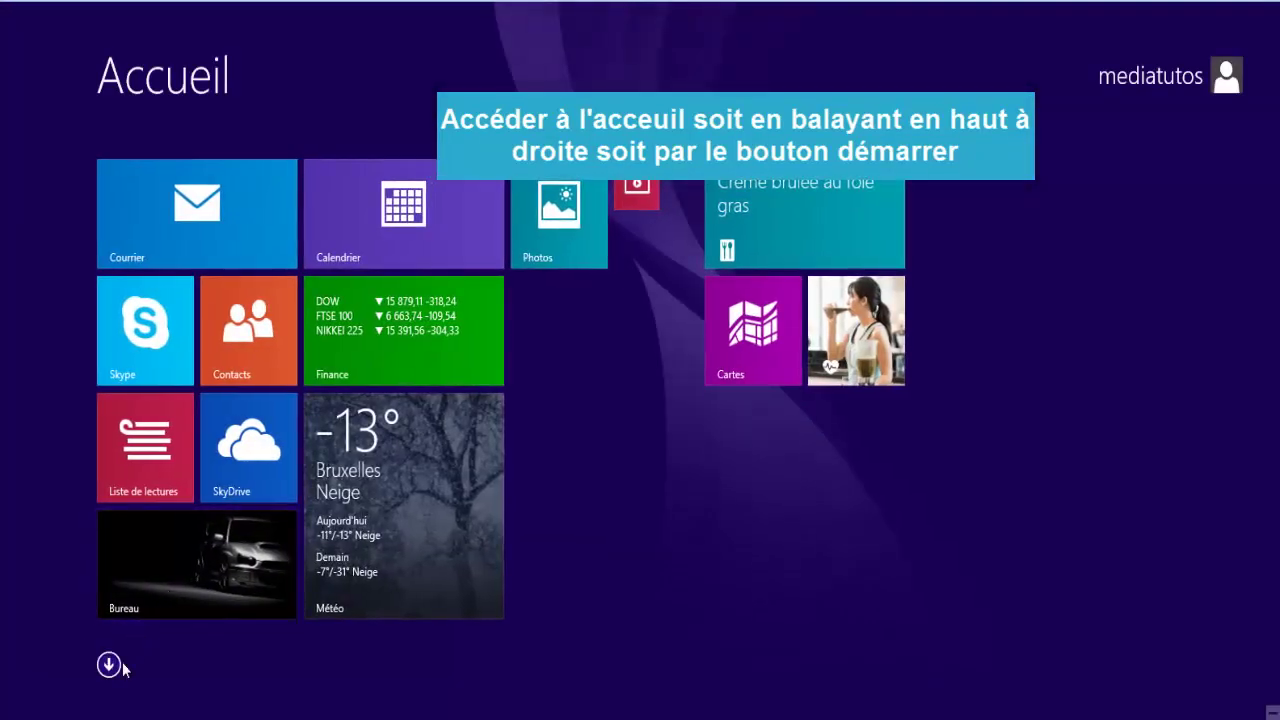
pyautogui.click(108, 665)
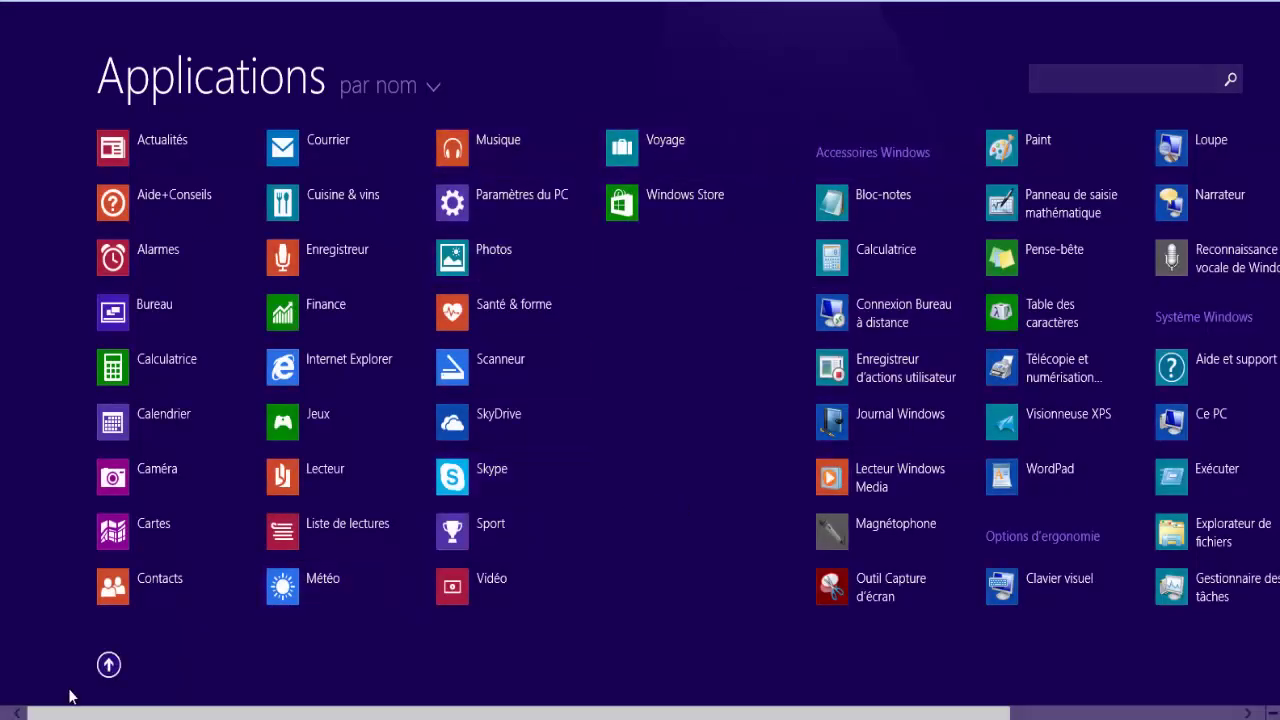
pyautogui.click(108, 665)
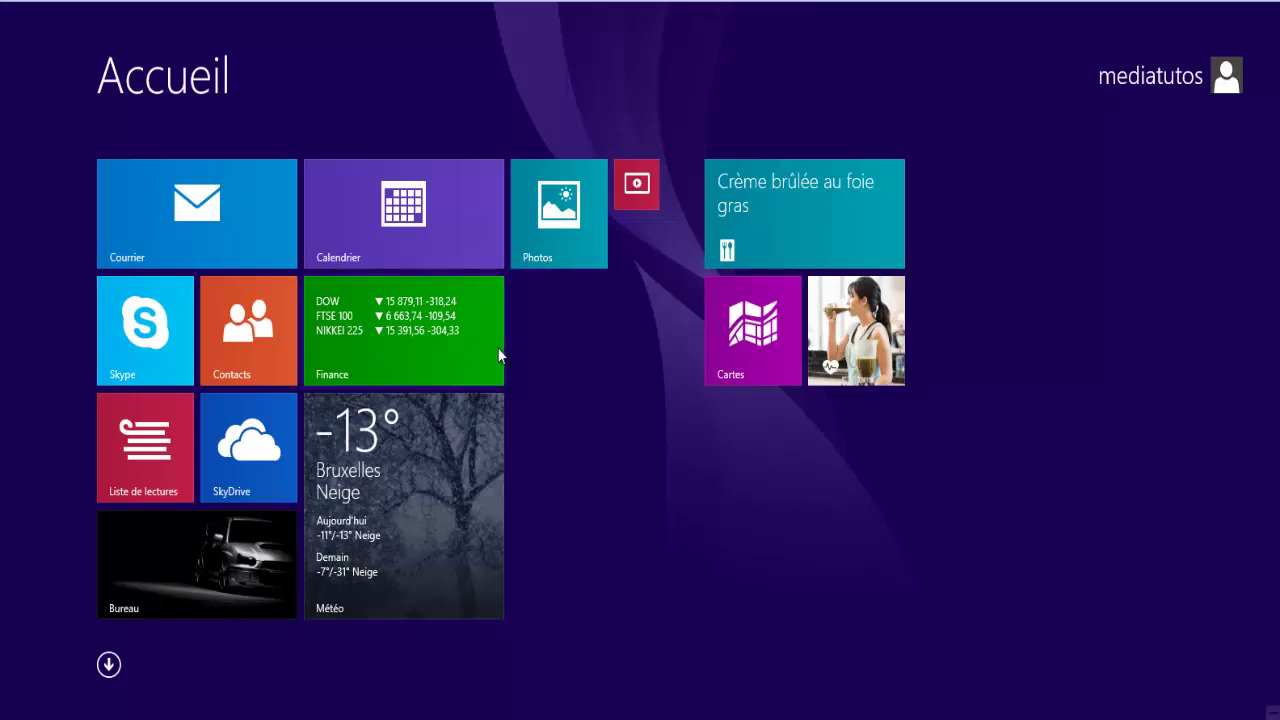
# - Launch Windows Store from the applications list, look through its home page, and close the app back to the desktop
pyautogui.click(108, 665)
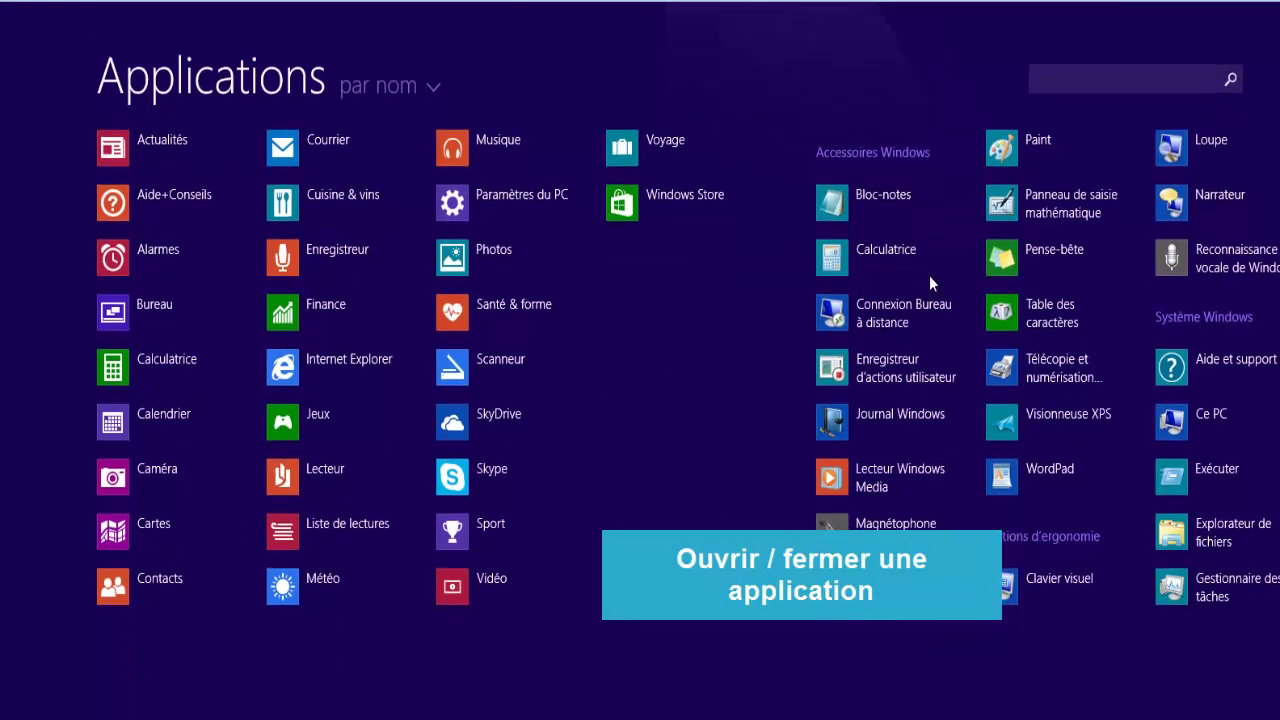
pyautogui.click(723, 205)
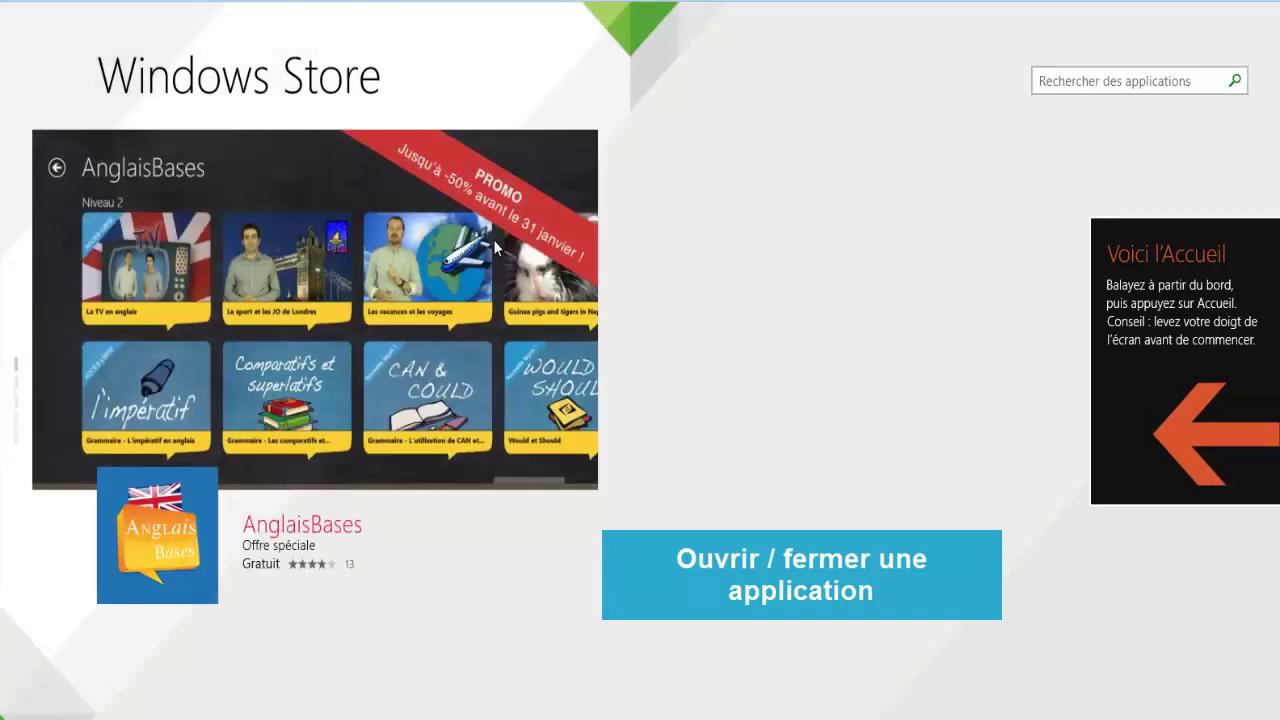
pyautogui.hscroll(10, 722, 305)
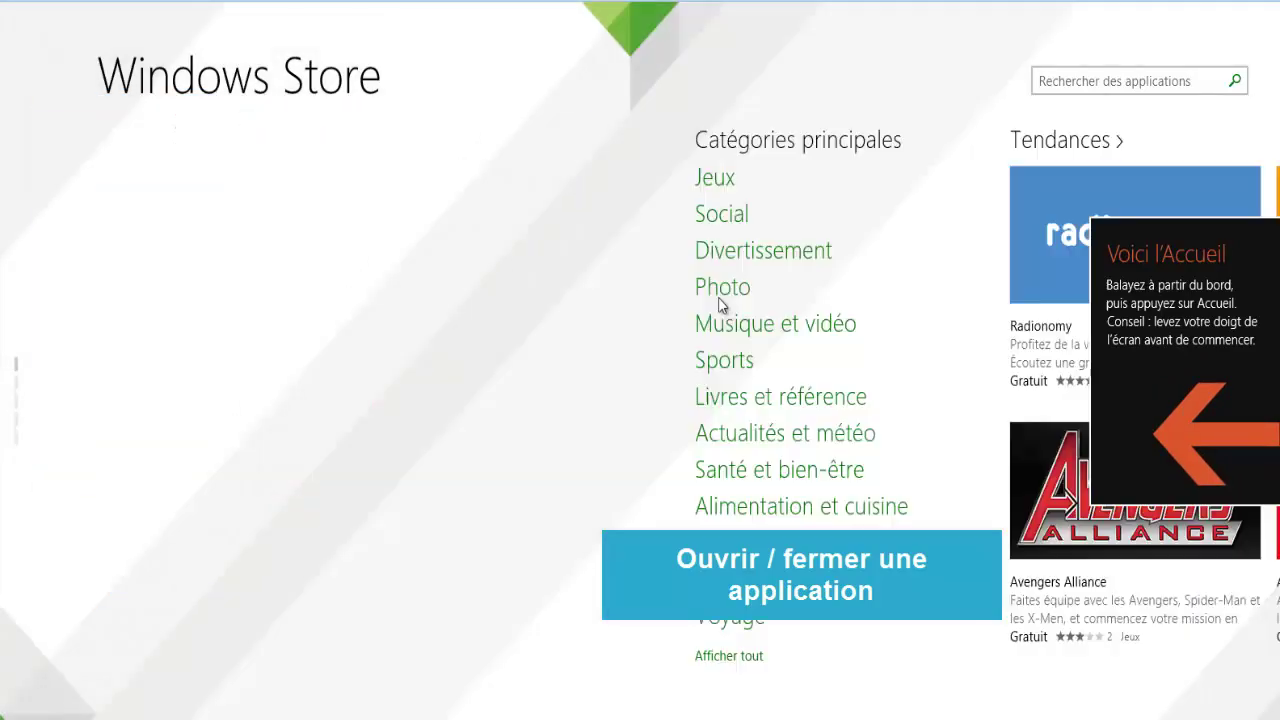
pyautogui.hscroll(8, 722, 305)
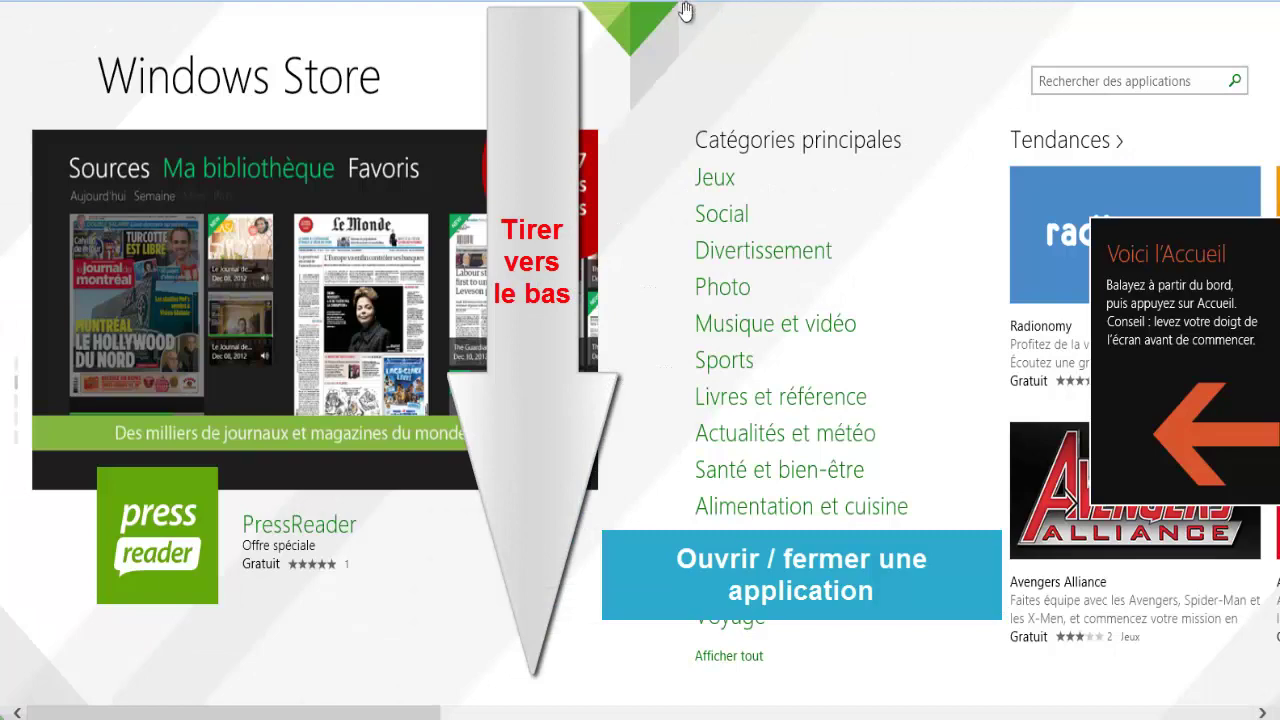
pyautogui.moveTo(685, 12); pyautogui.dragTo(686, 710)
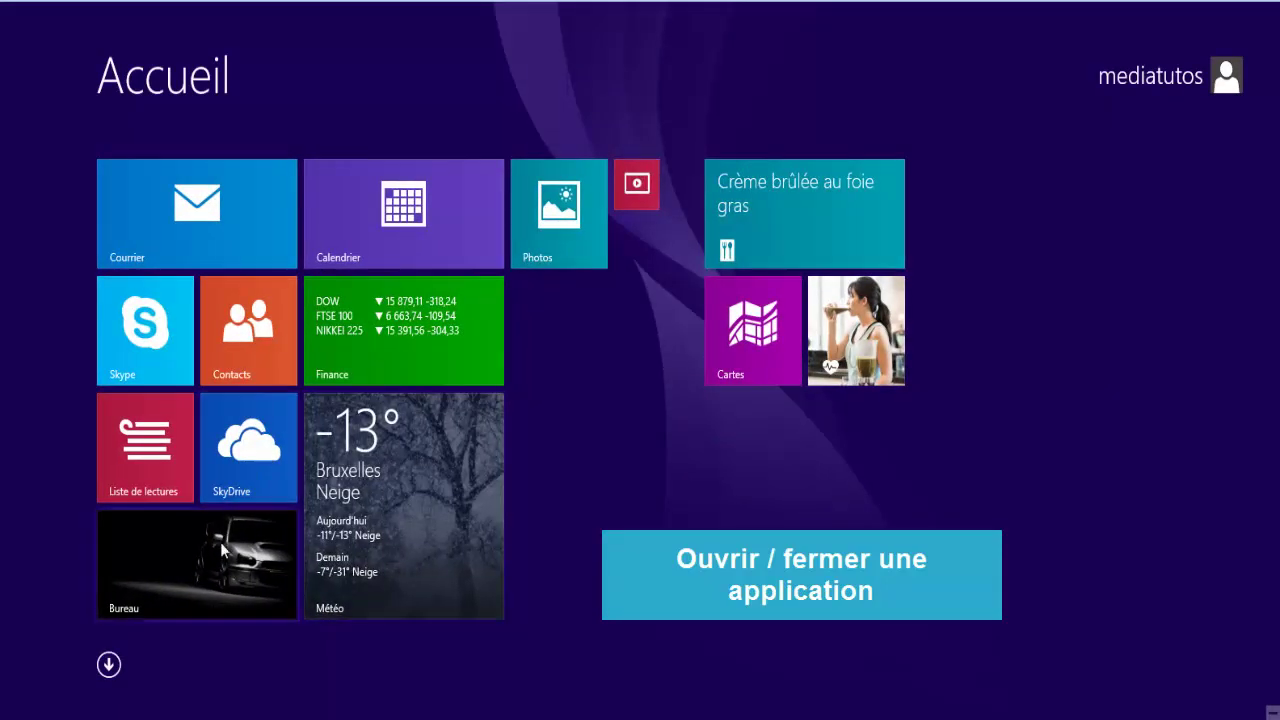
pyautogui.click(220, 542)
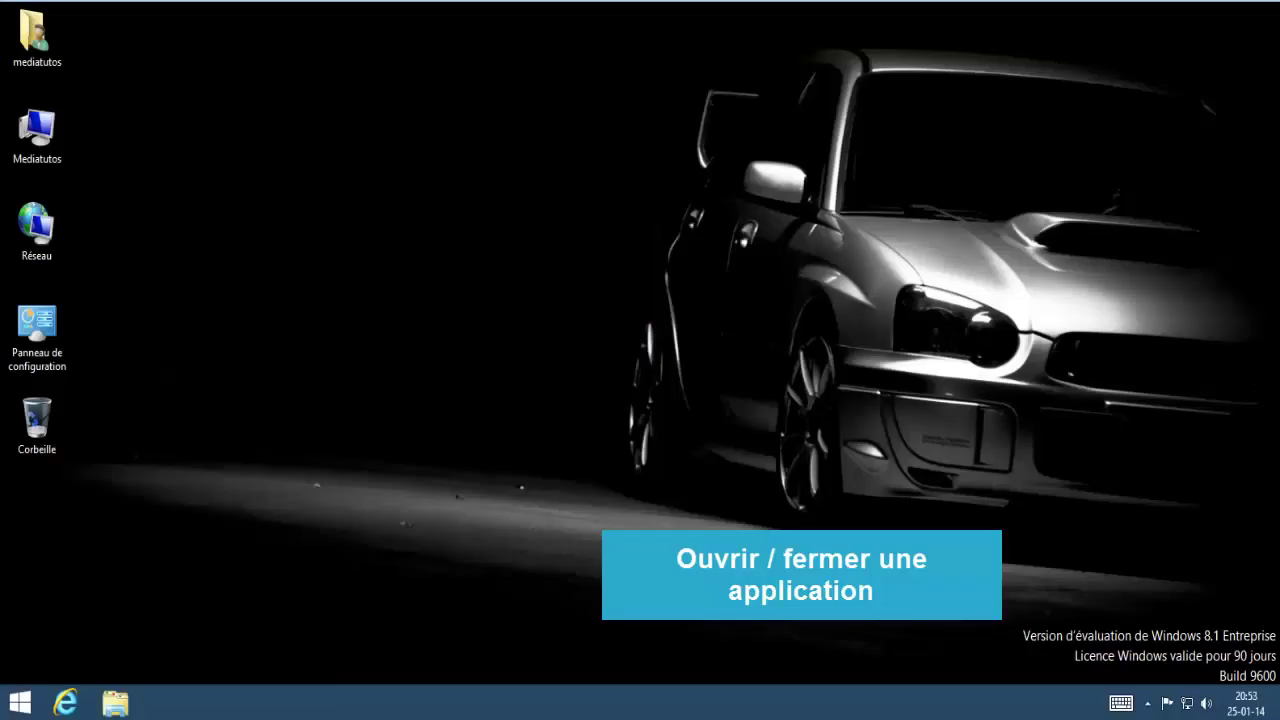
# - Reopen Windows Store, switch back to the desktop, and close the Store from the running-app thumbnails
pyautogui.click(22, 705)
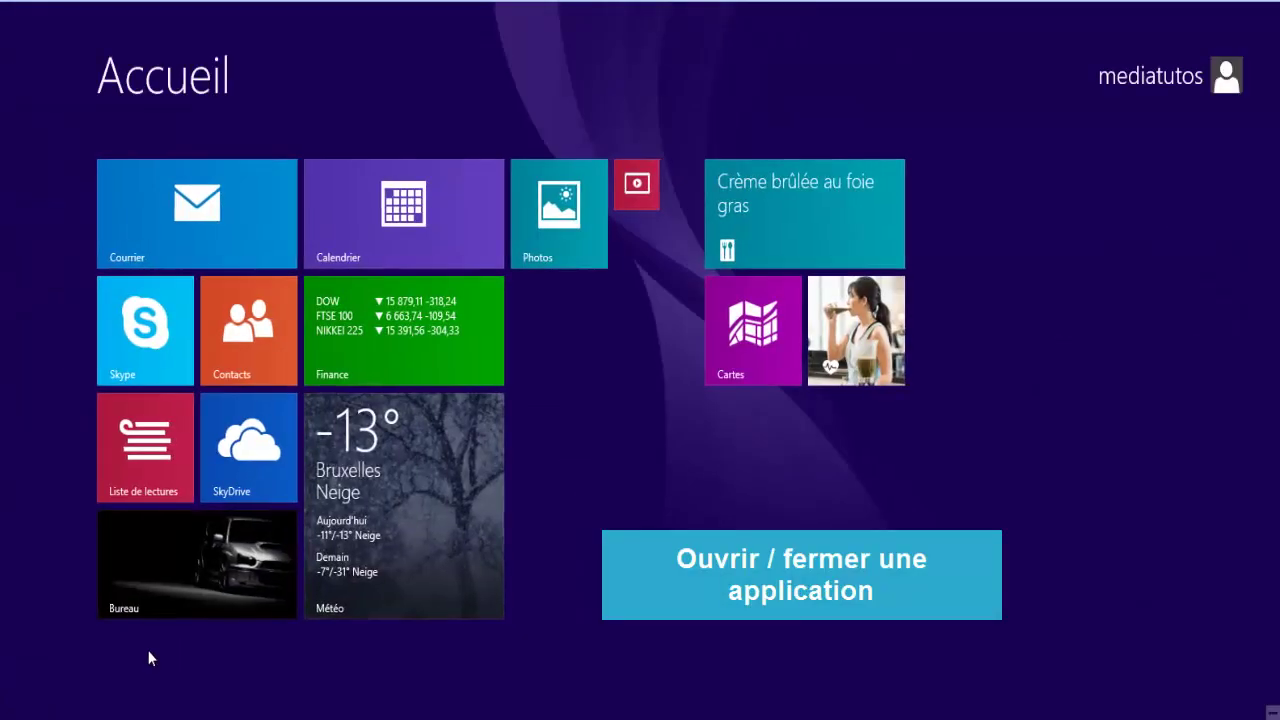
pyautogui.click(103, 658)
pyautogui.click(650, 190)
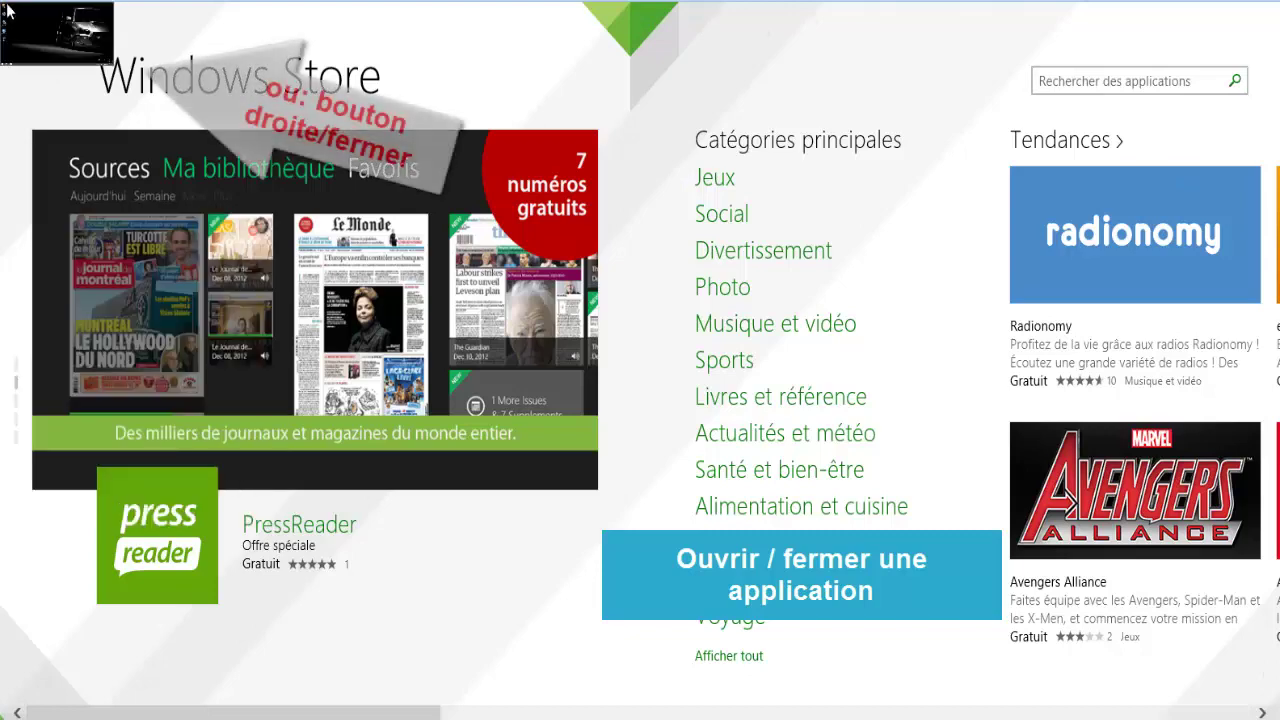
pyautogui.click(6, 10)
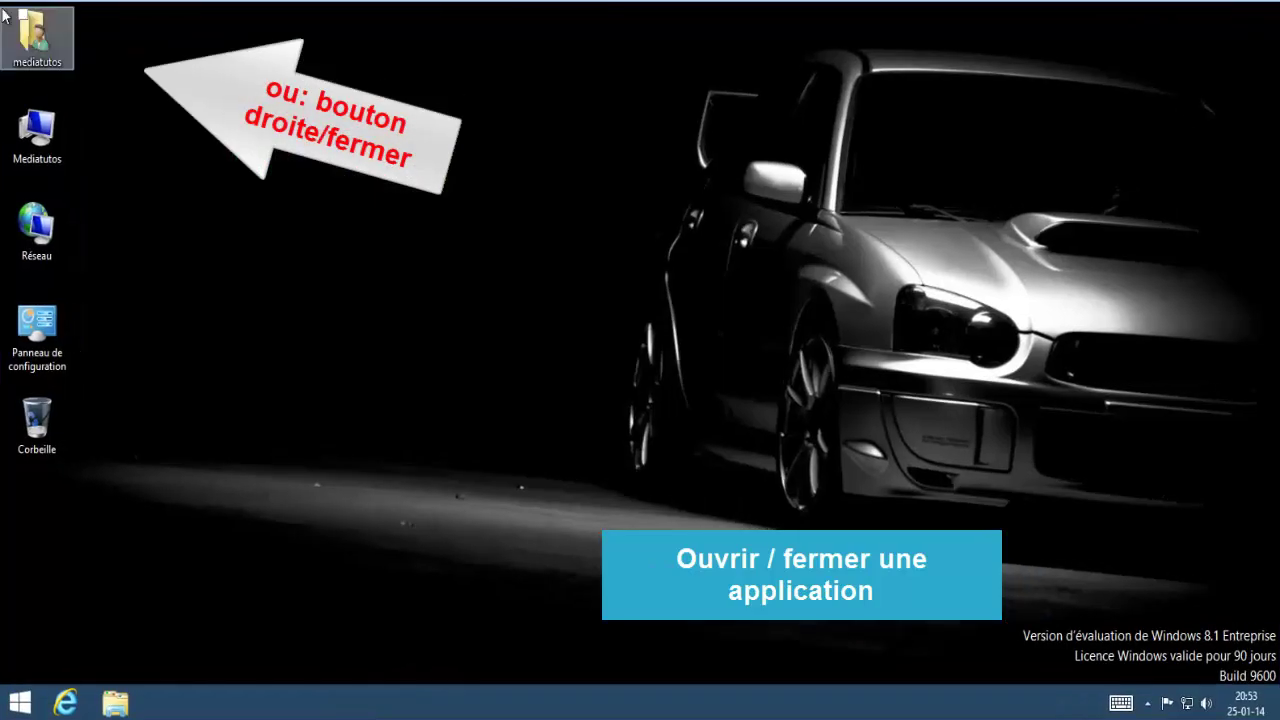
pyautogui.rightClick(6, 10)
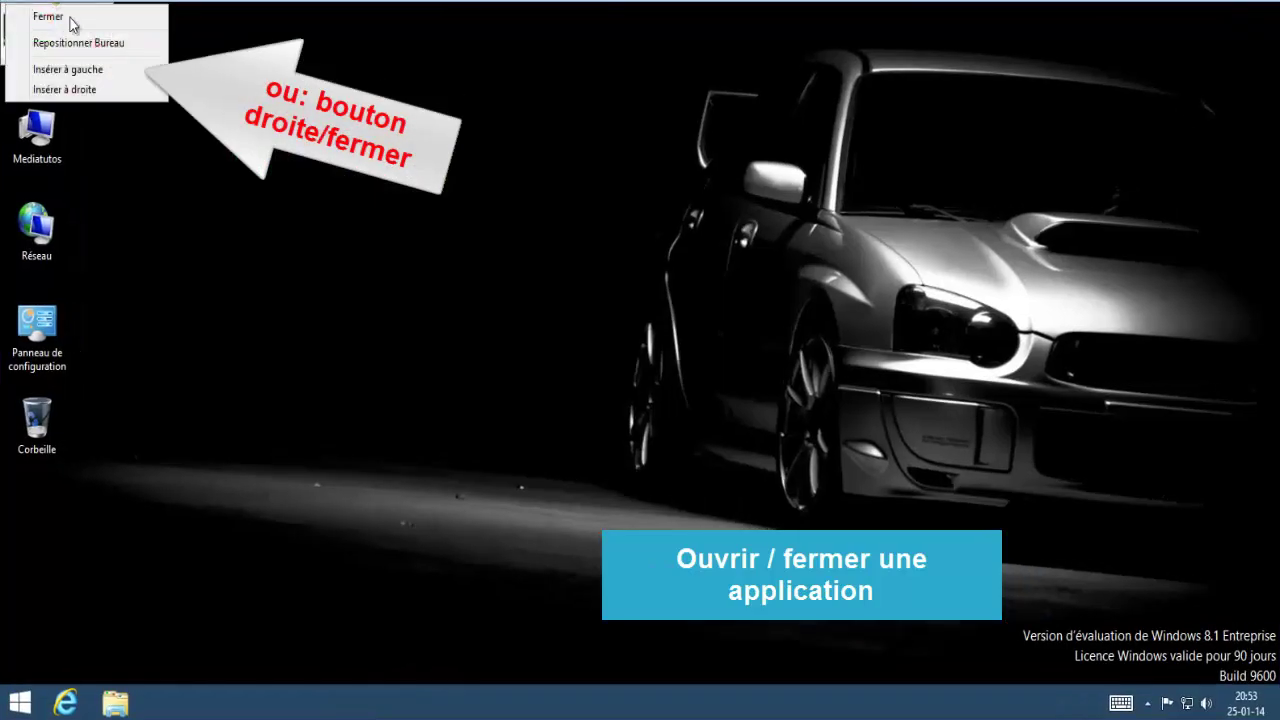
pyautogui.click(87, 20)
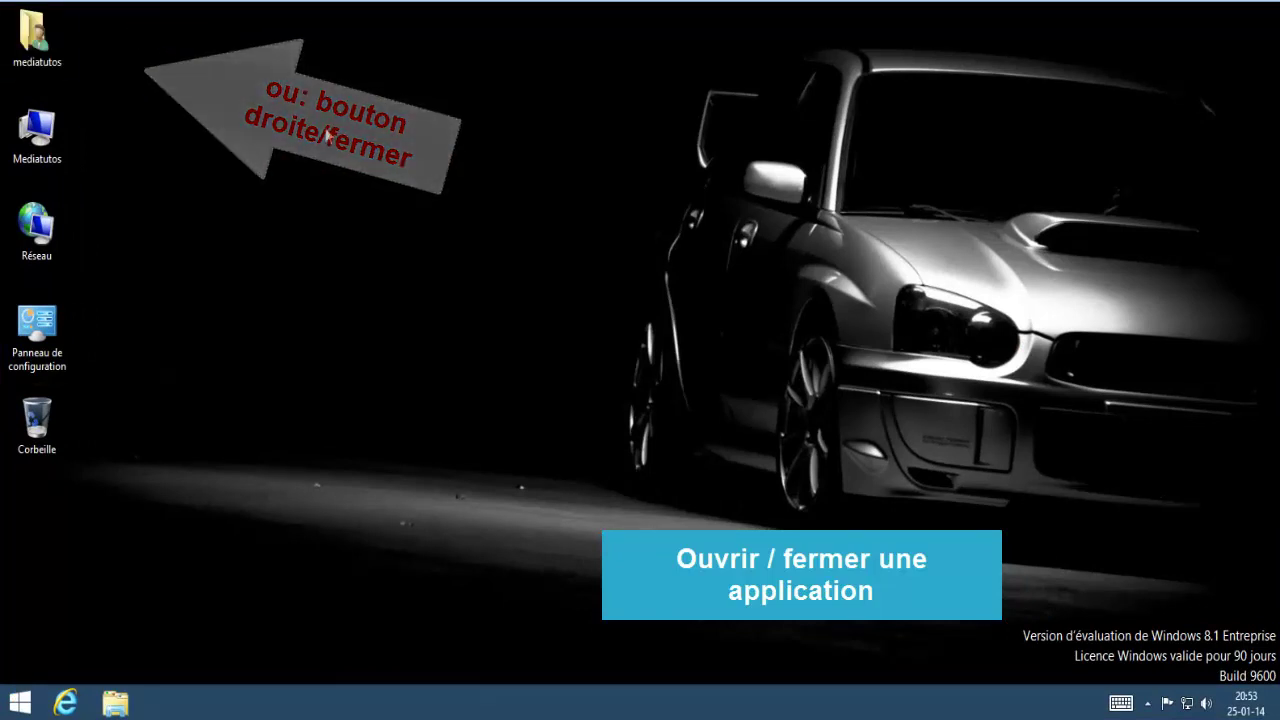
# - Set the taskbar and navigation properties to go to the desktop at sign-in and show the desktop background on the Start screen
pyautogui.rightClick(590, 707)
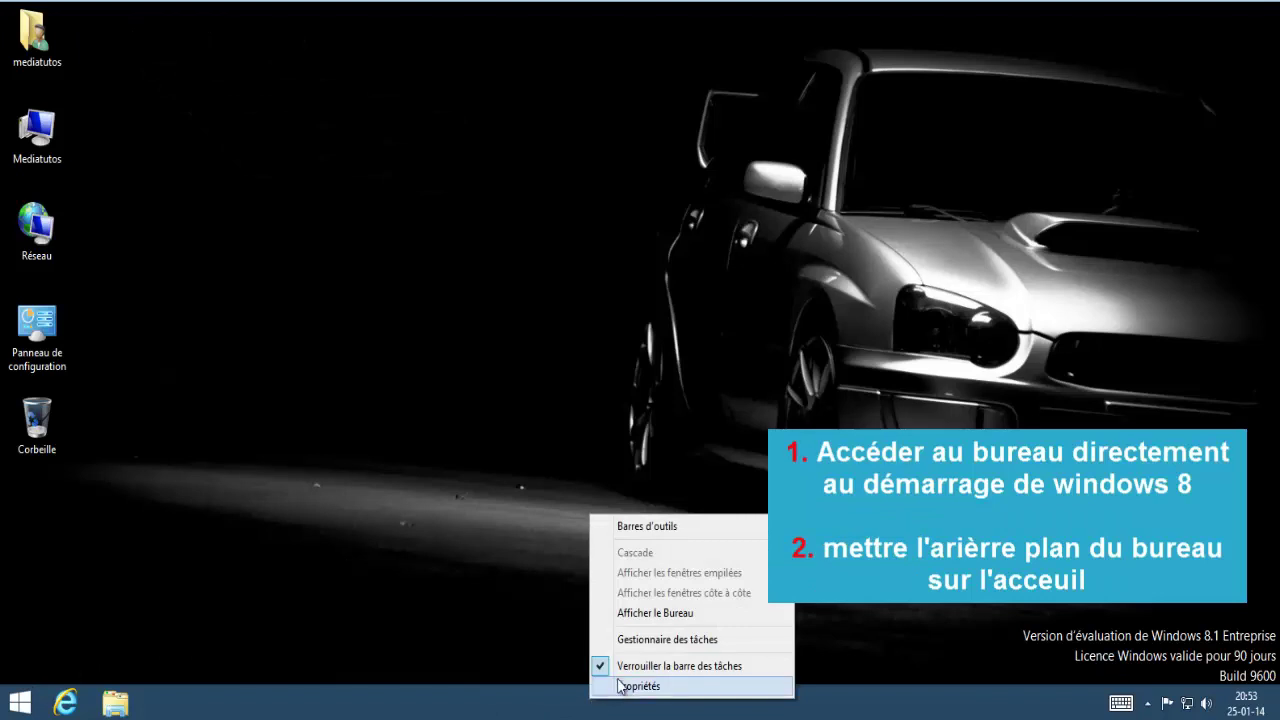
pyautogui.click(622, 686)
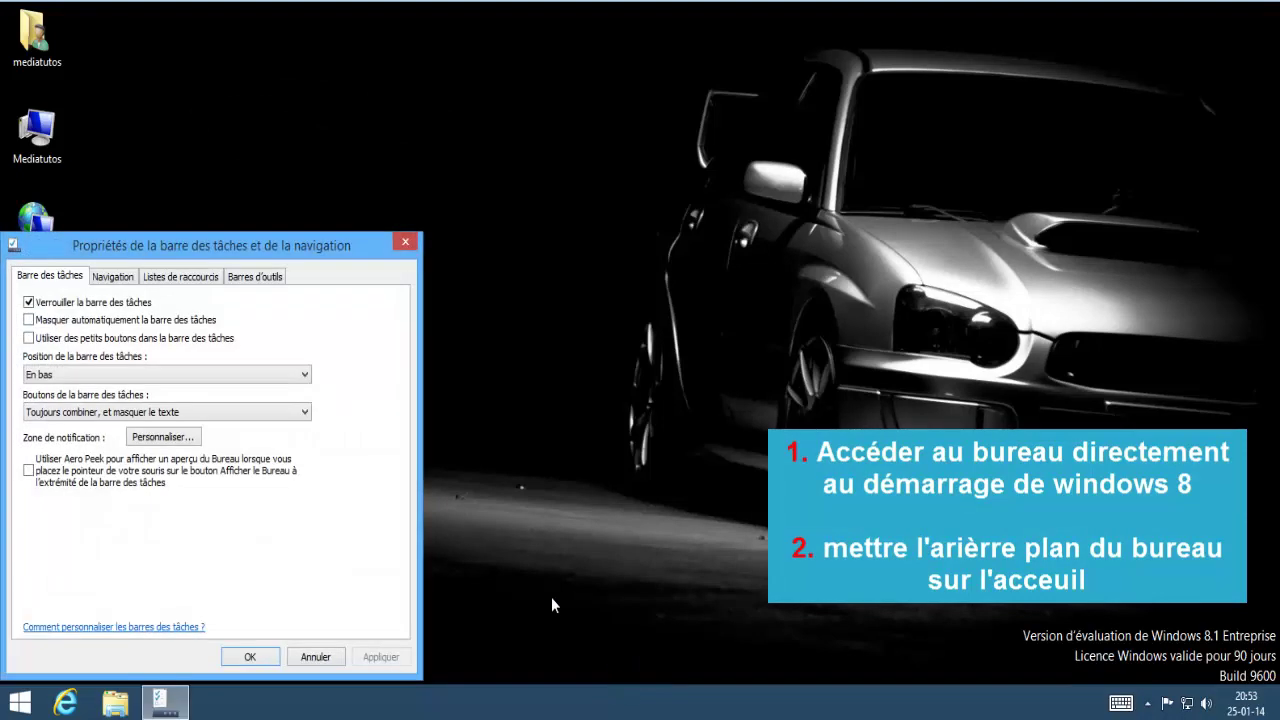
pyautogui.moveTo(242, 235); pyautogui.dragTo(600, 80)
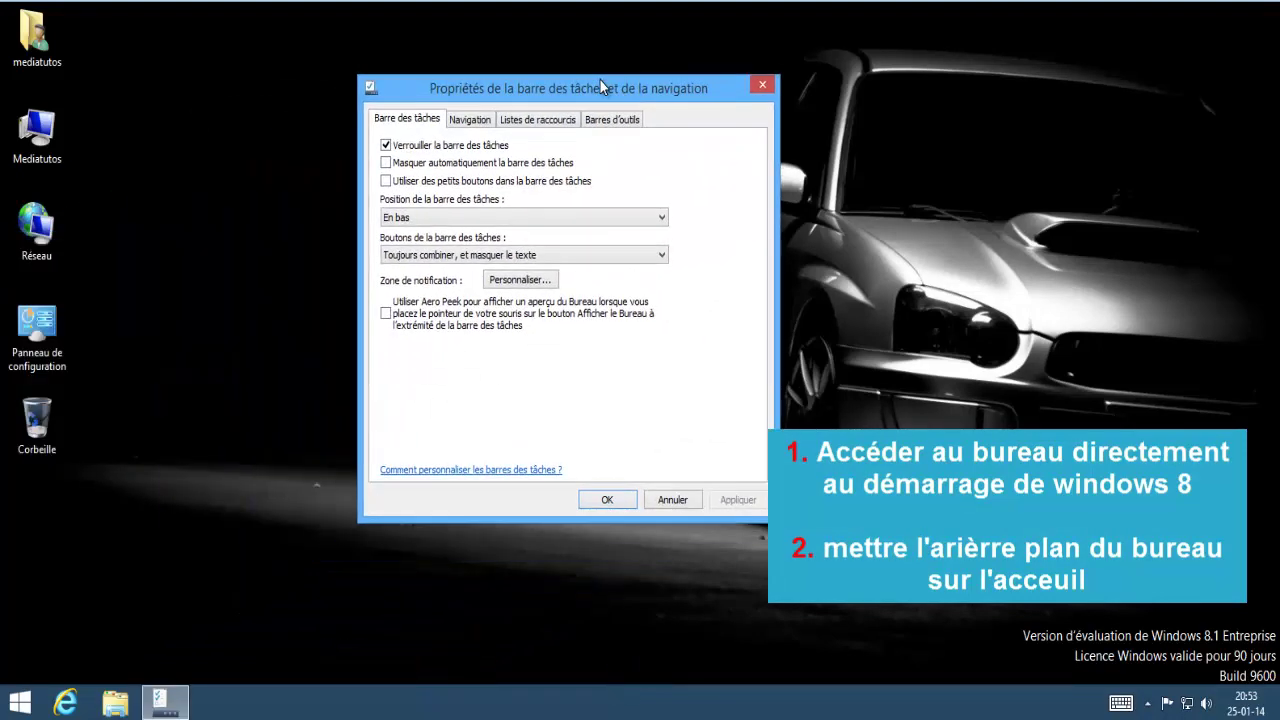
pyautogui.click(478, 128)
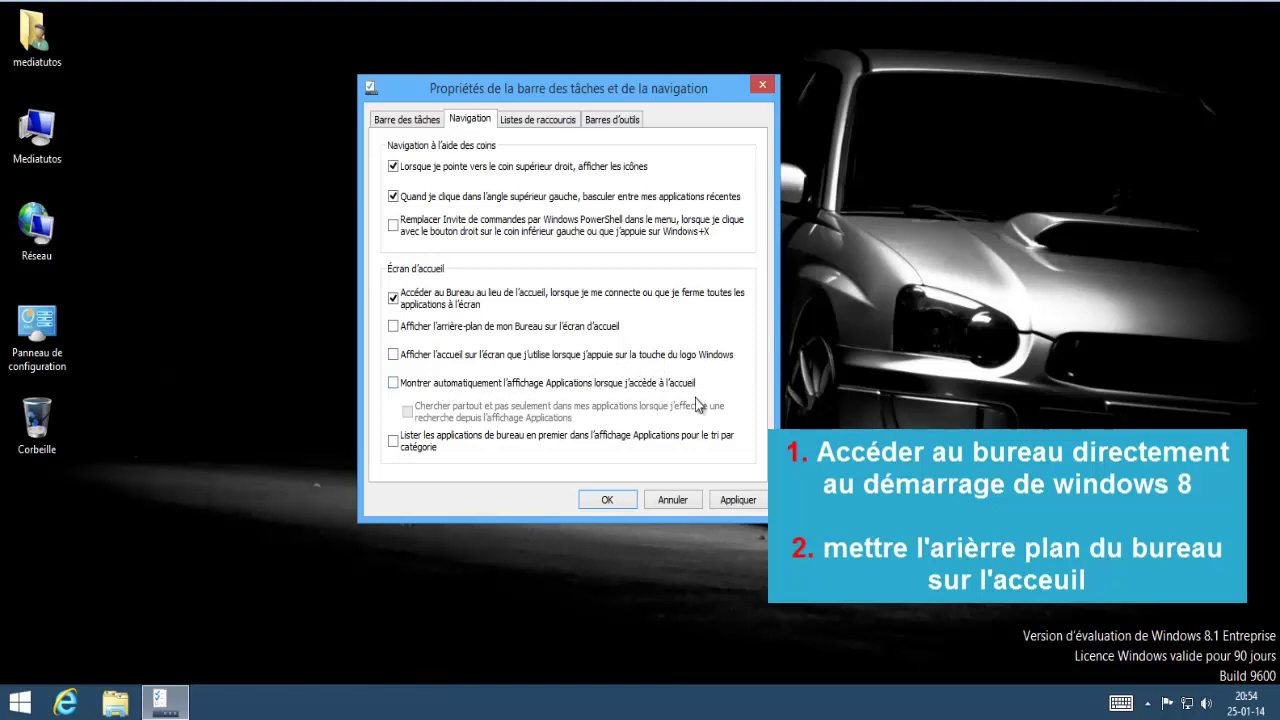
pyautogui.click(717, 504)
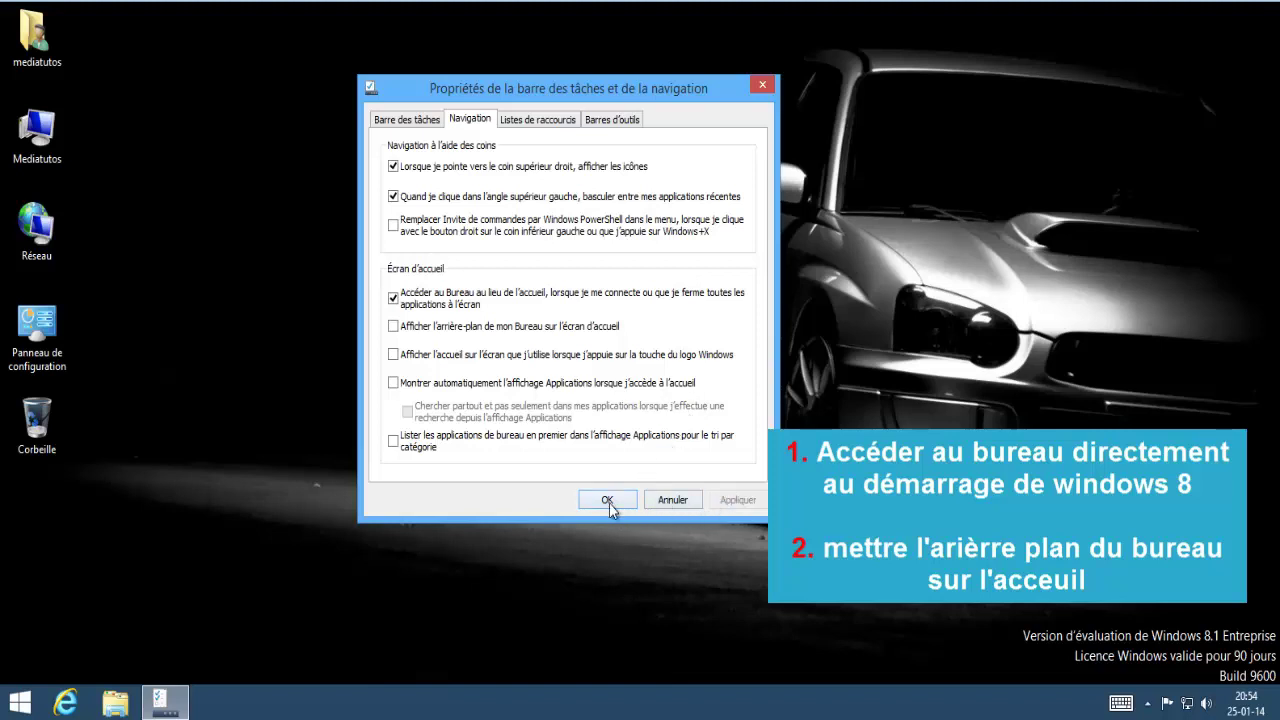
pyautogui.click(402, 331)
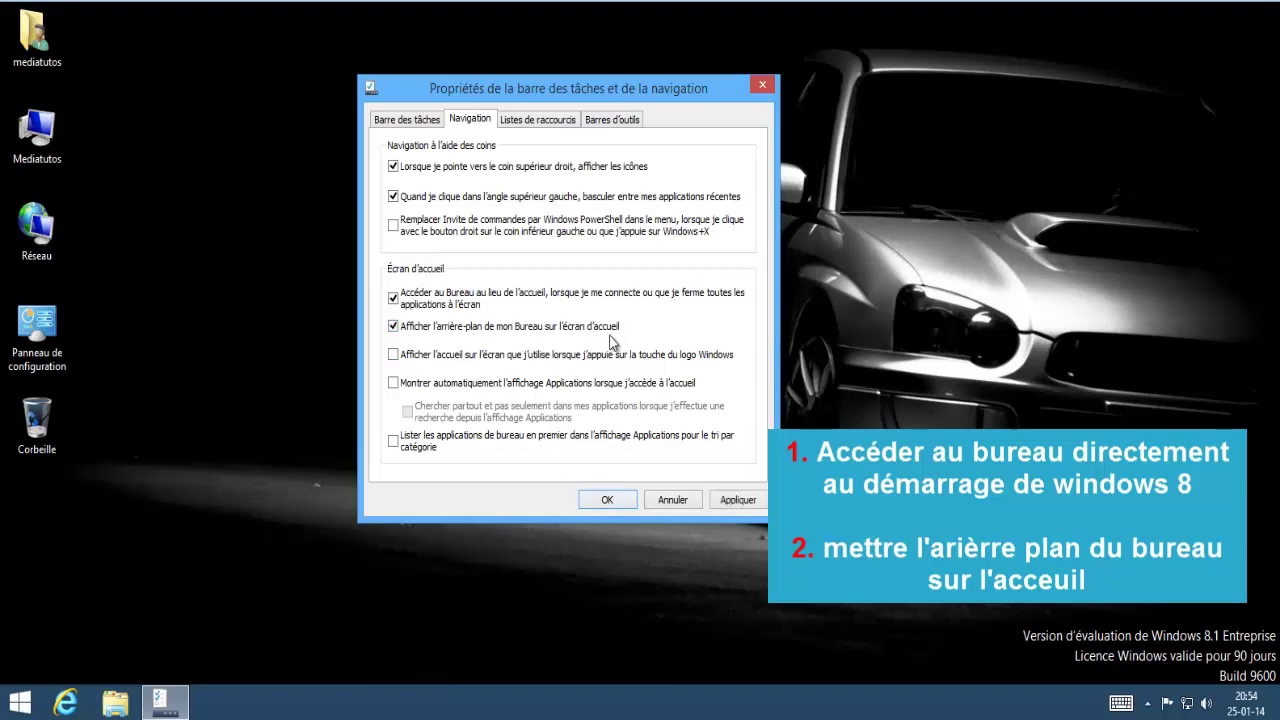
pyautogui.click(607, 500)
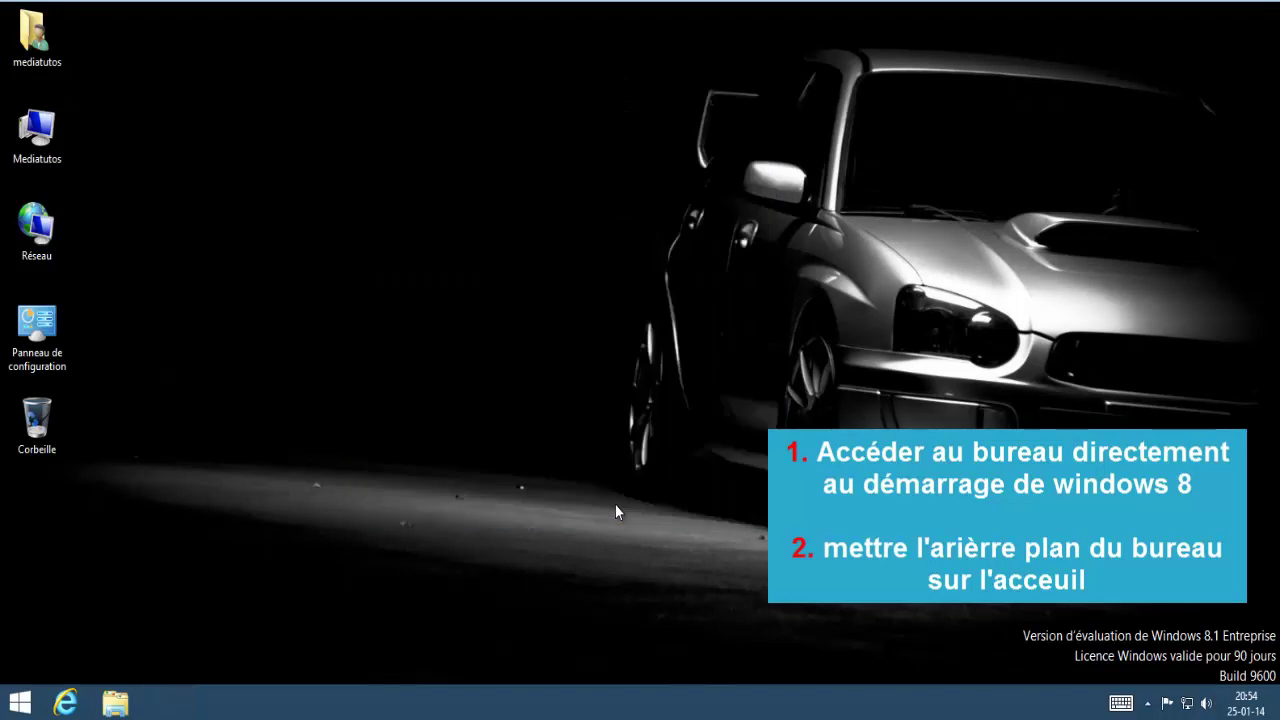
# - Check the desktop background on the Start screen and the applications list, and return to the desktop
pyautogui.click(25, 707)
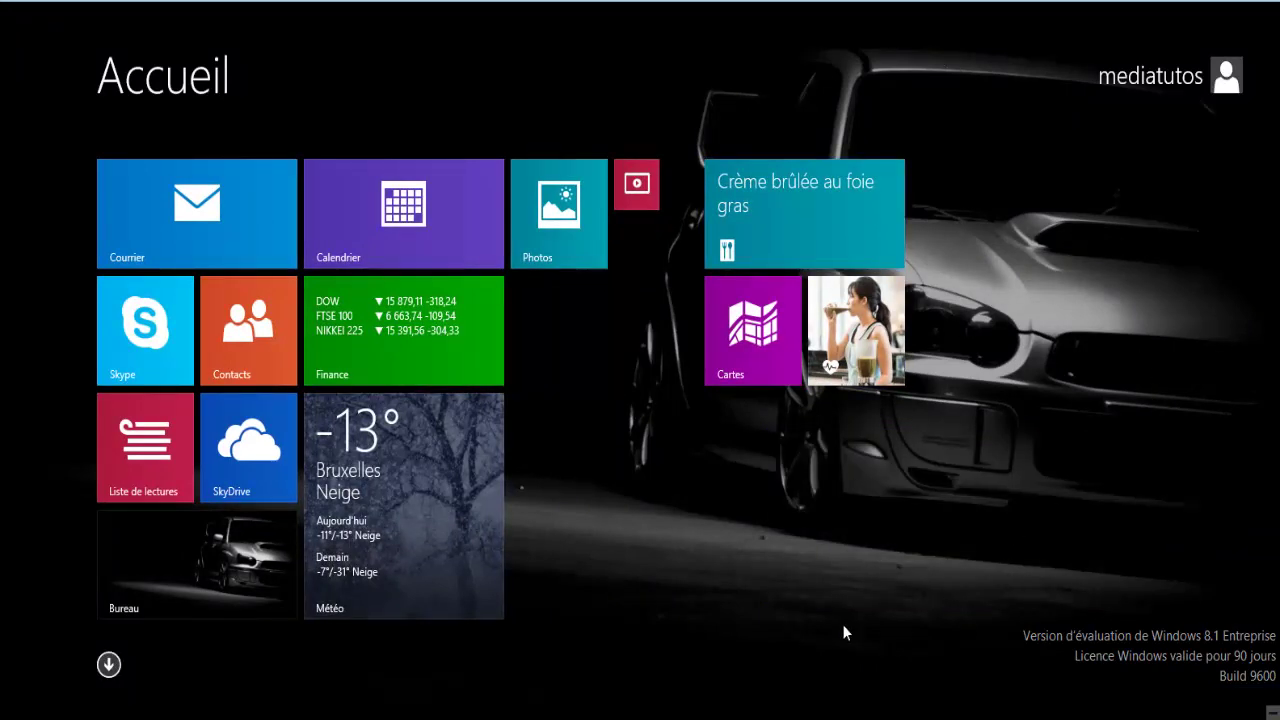
pyautogui.click(108, 665)
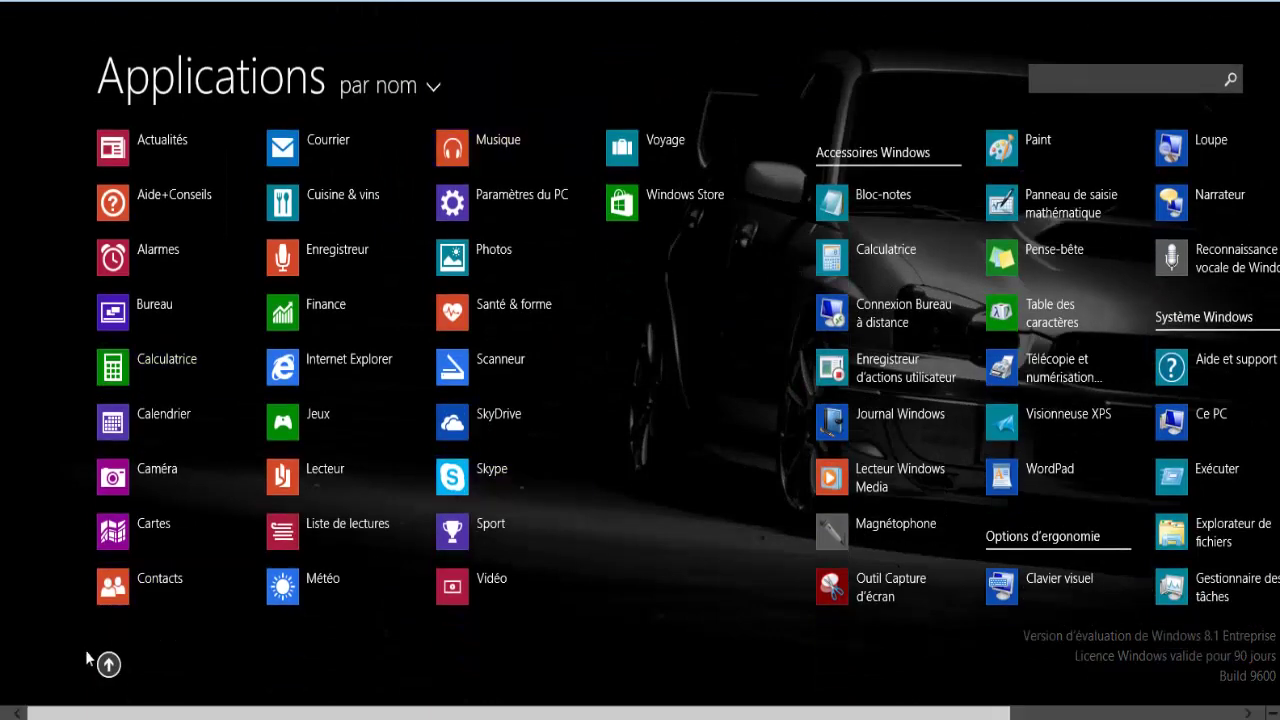
pyautogui.click(108, 665)
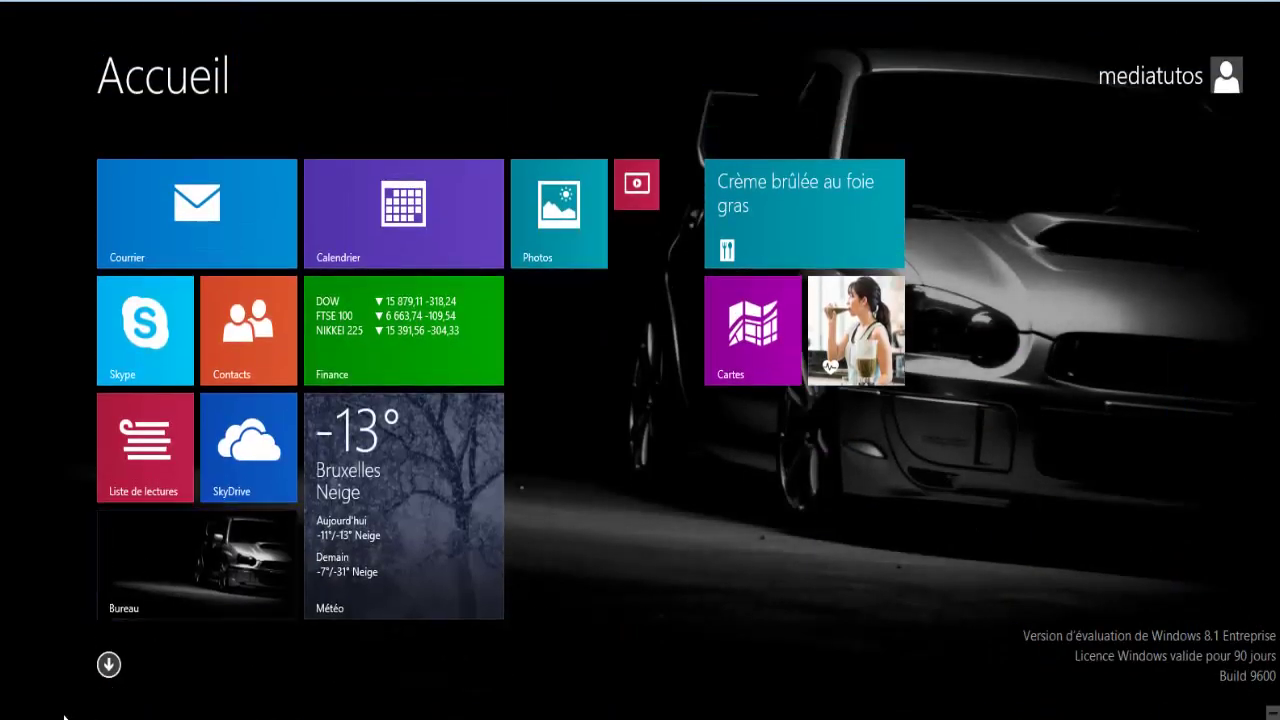
pyautogui.click(189, 561)
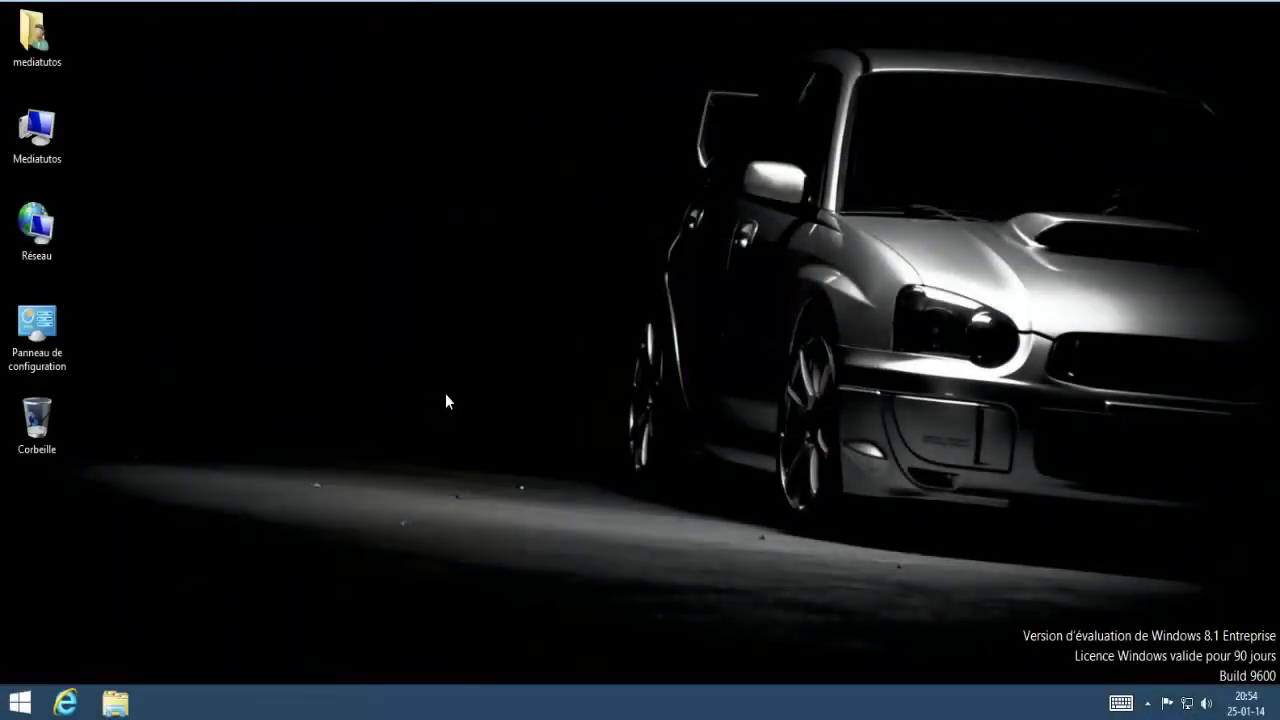
# - Reopen the taskbar and navigation properties, look through their options, and add the Adresse and Bureau toolbars to the taskbar
pyautogui.rightClick(530, 698)
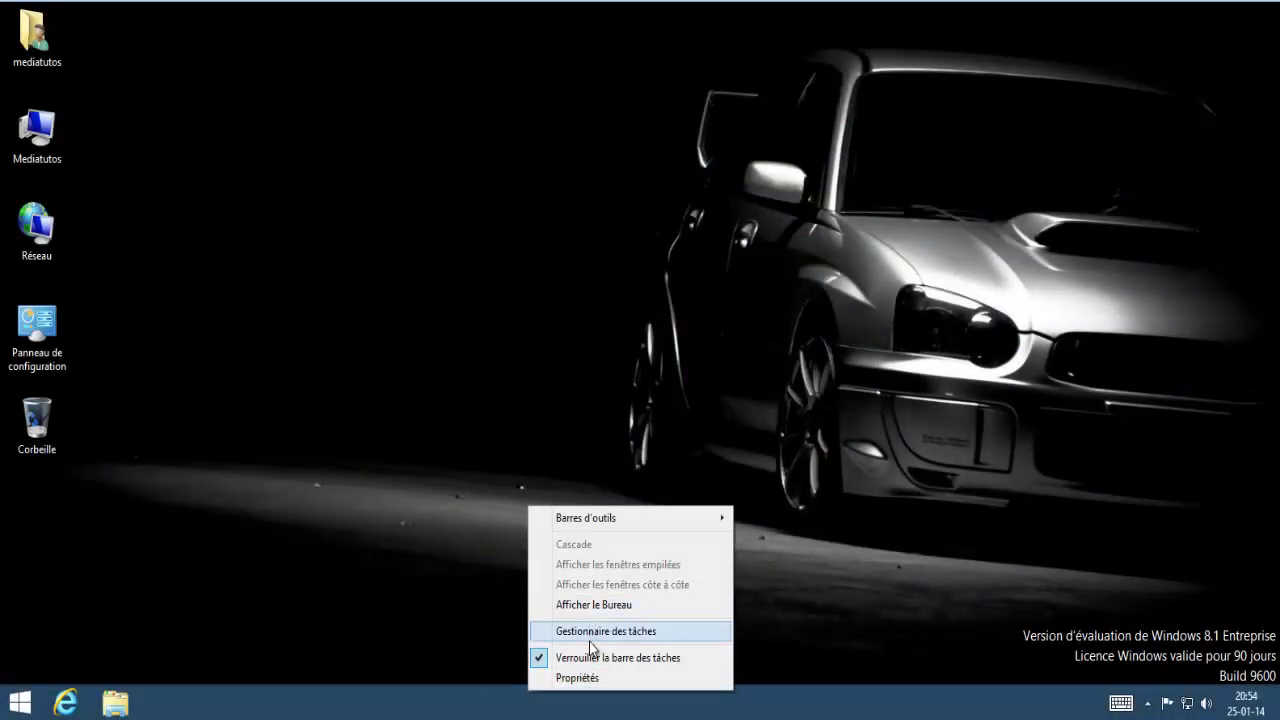
pyautogui.click(588, 678)
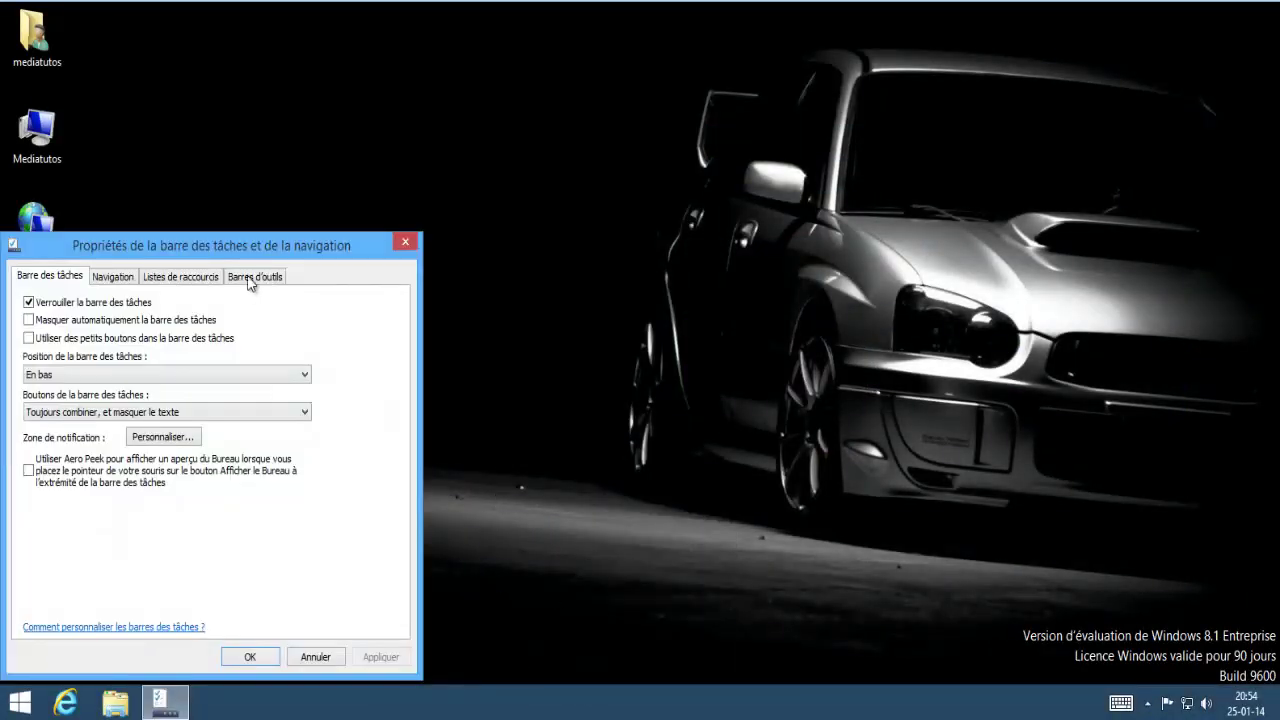
pyautogui.moveTo(266, 246); pyautogui.dragTo(532, 146)
pyautogui.click(380, 176)
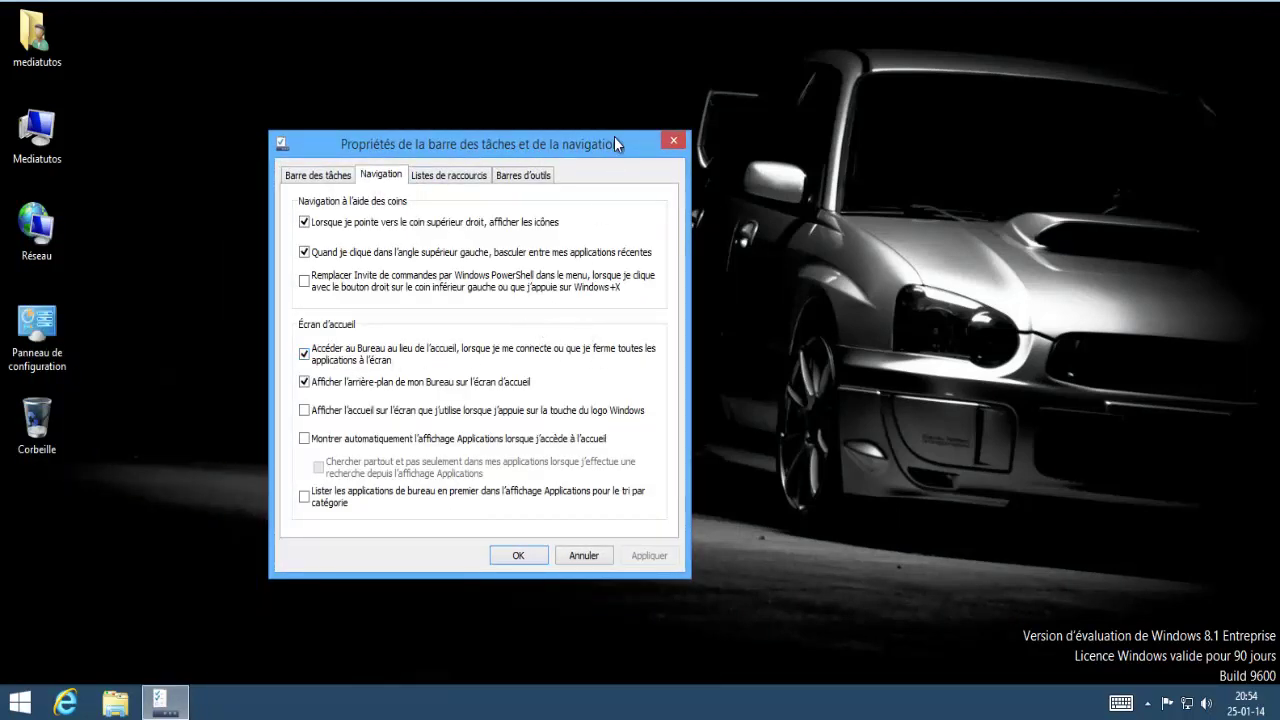
pyautogui.click(431, 176)
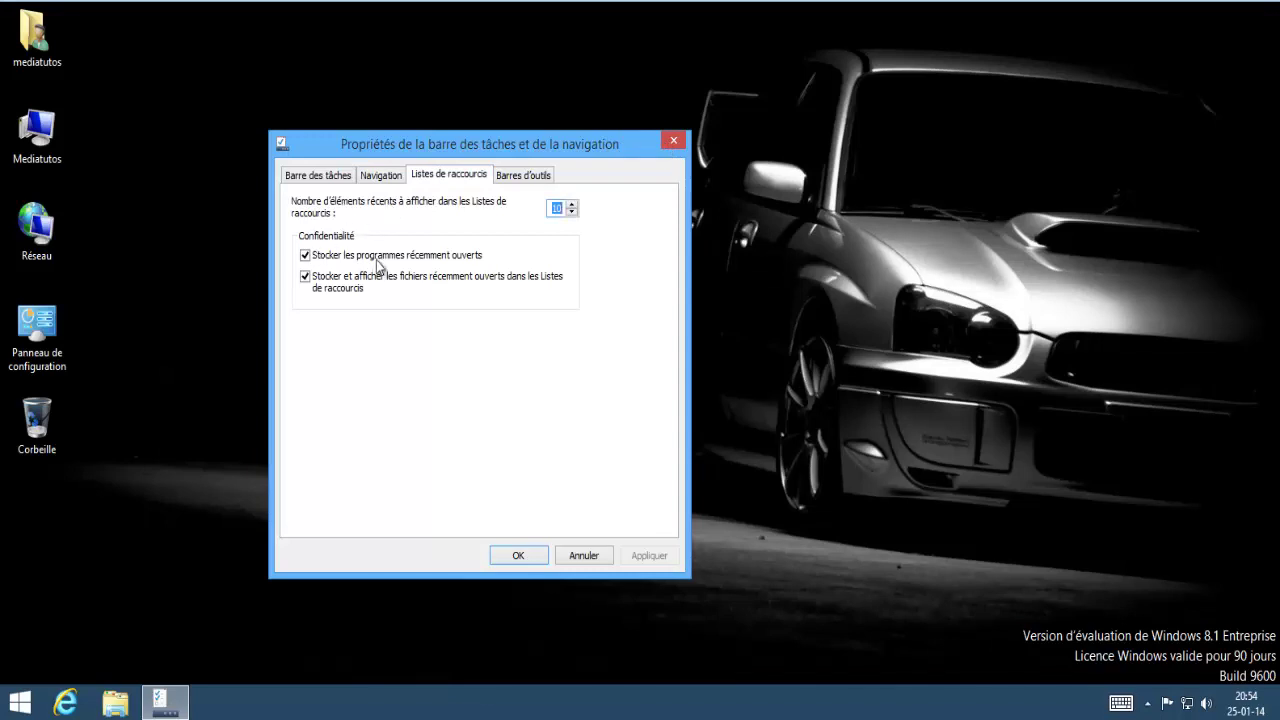
pyautogui.click(505, 174)
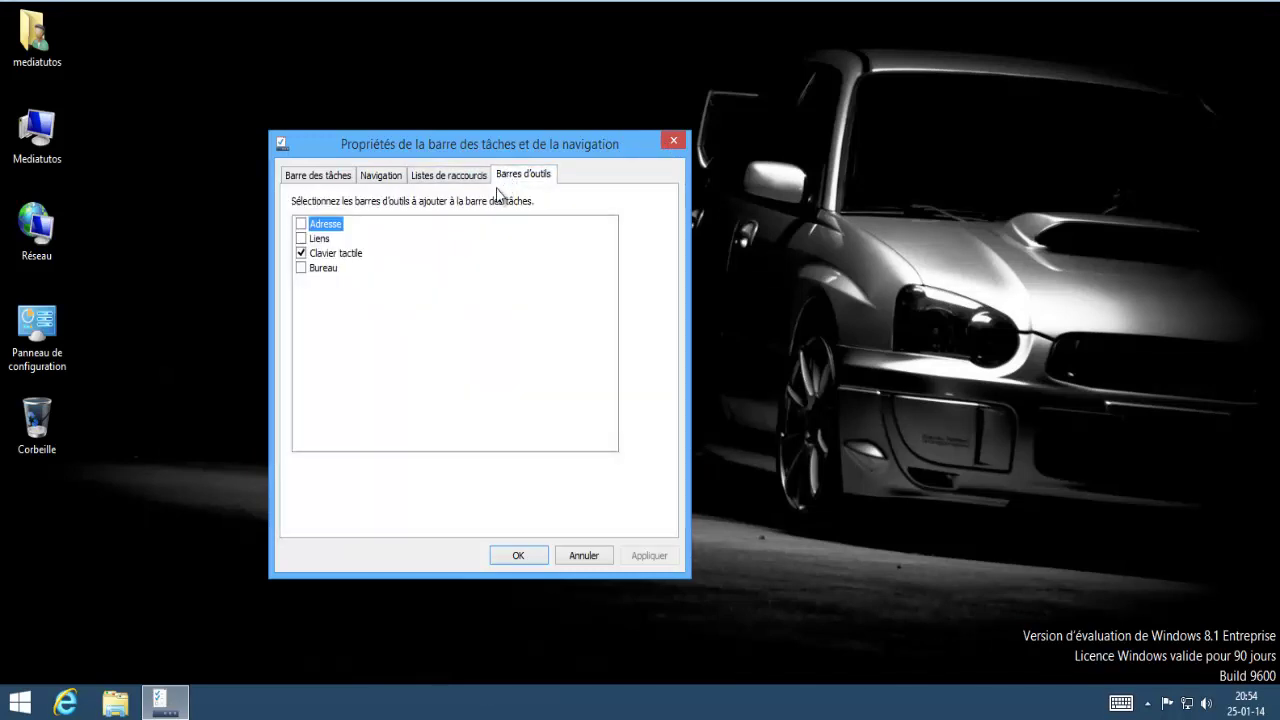
pyautogui.click(301, 268)
pyautogui.click(301, 224)
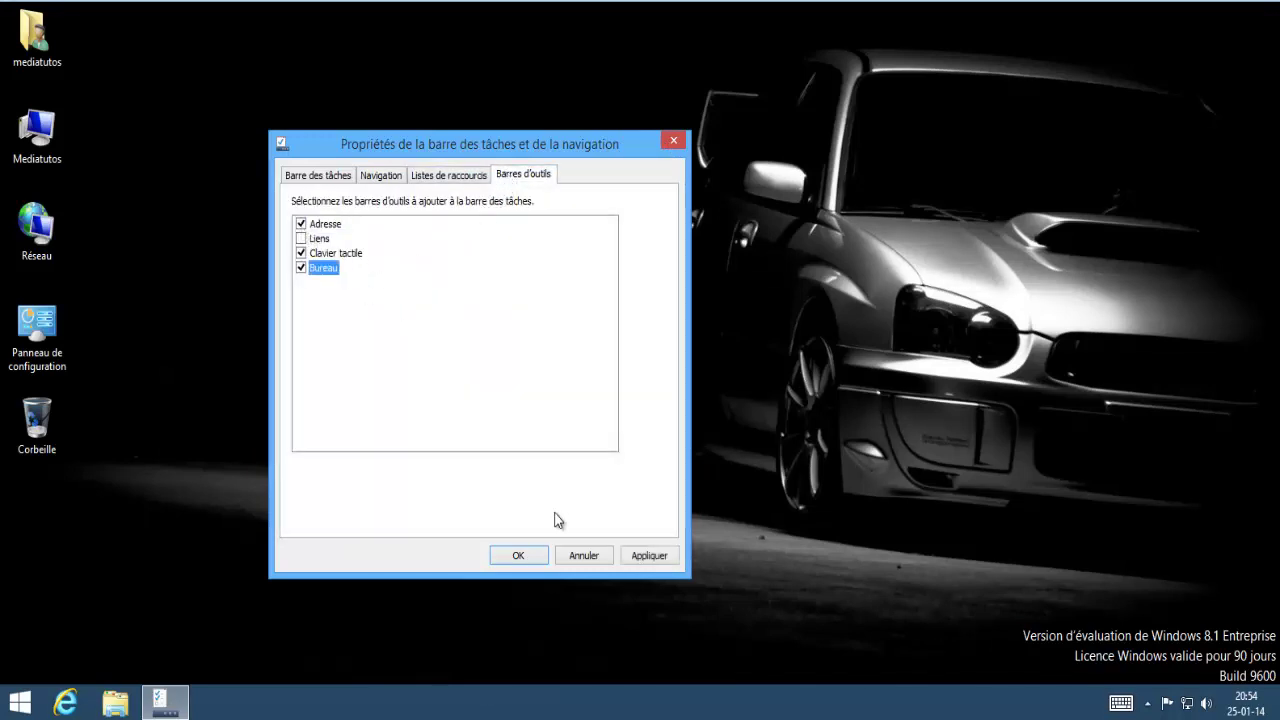
pyautogui.click(634, 559)
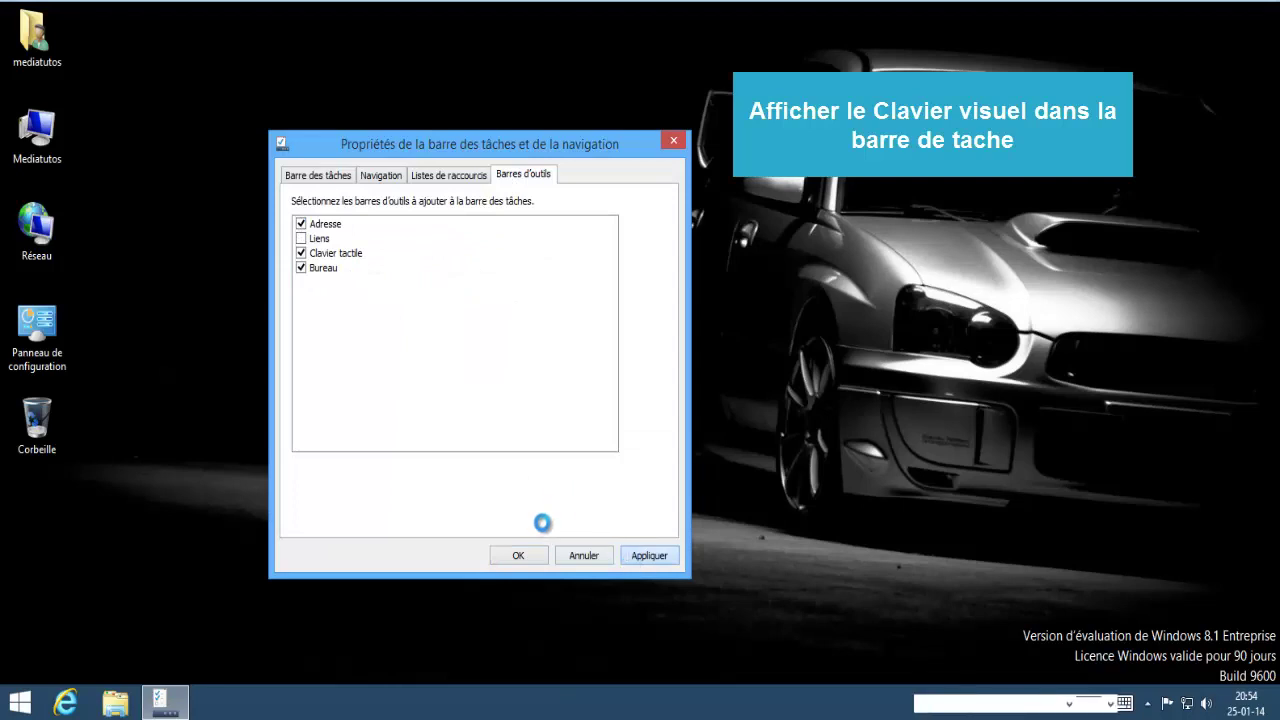
# - Remove the Adresse toolbar from the taskbar, and switch the Clavier tactile option off and back on
pyautogui.click(301, 224)
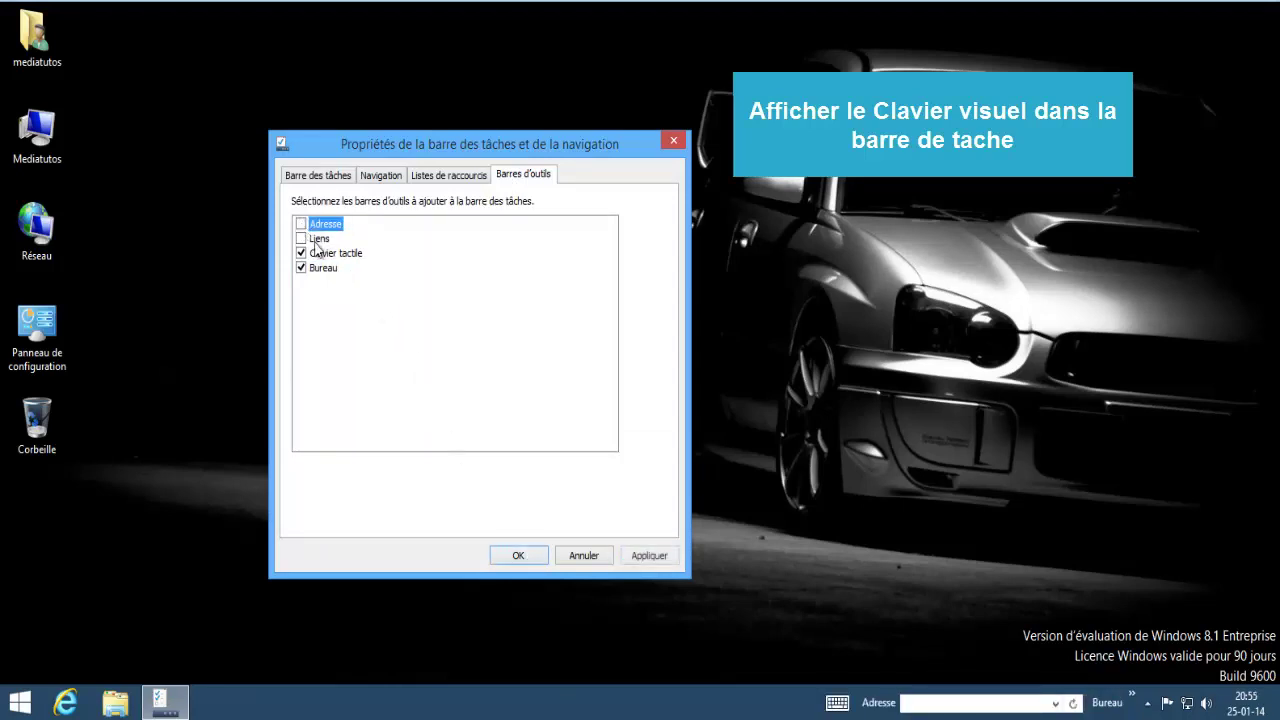
pyautogui.click(636, 558)
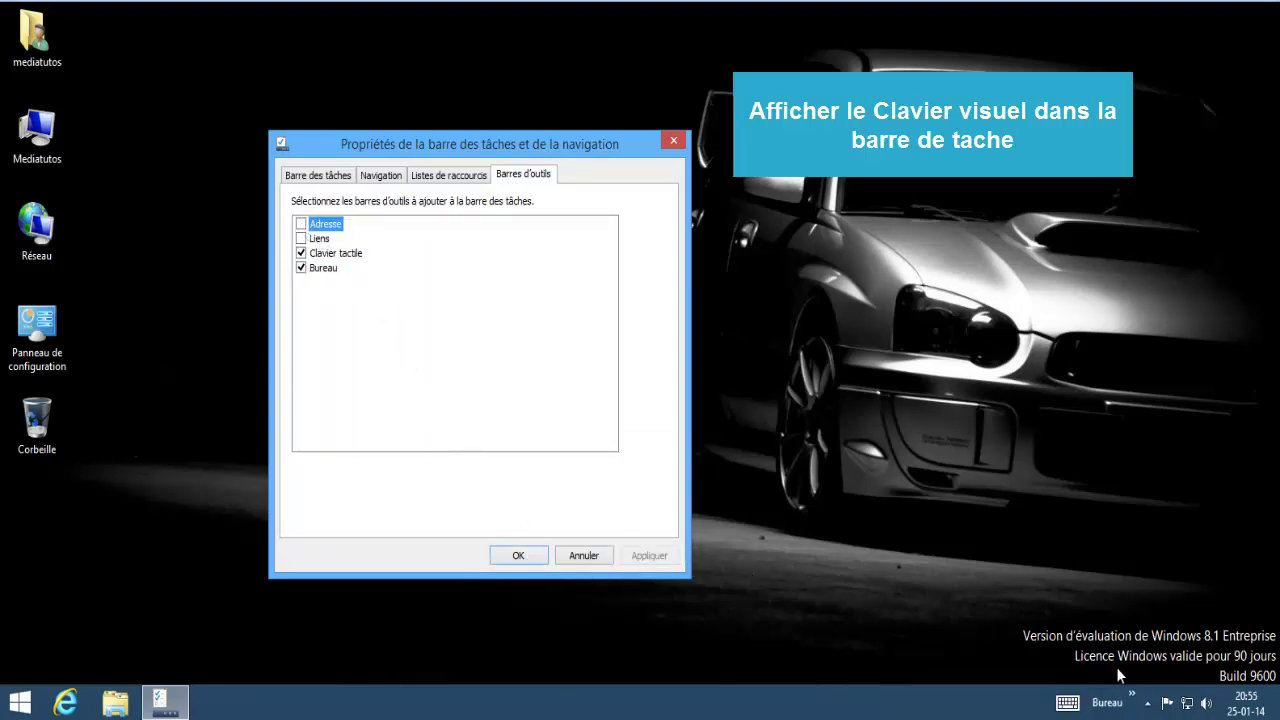
pyautogui.click(301, 253)
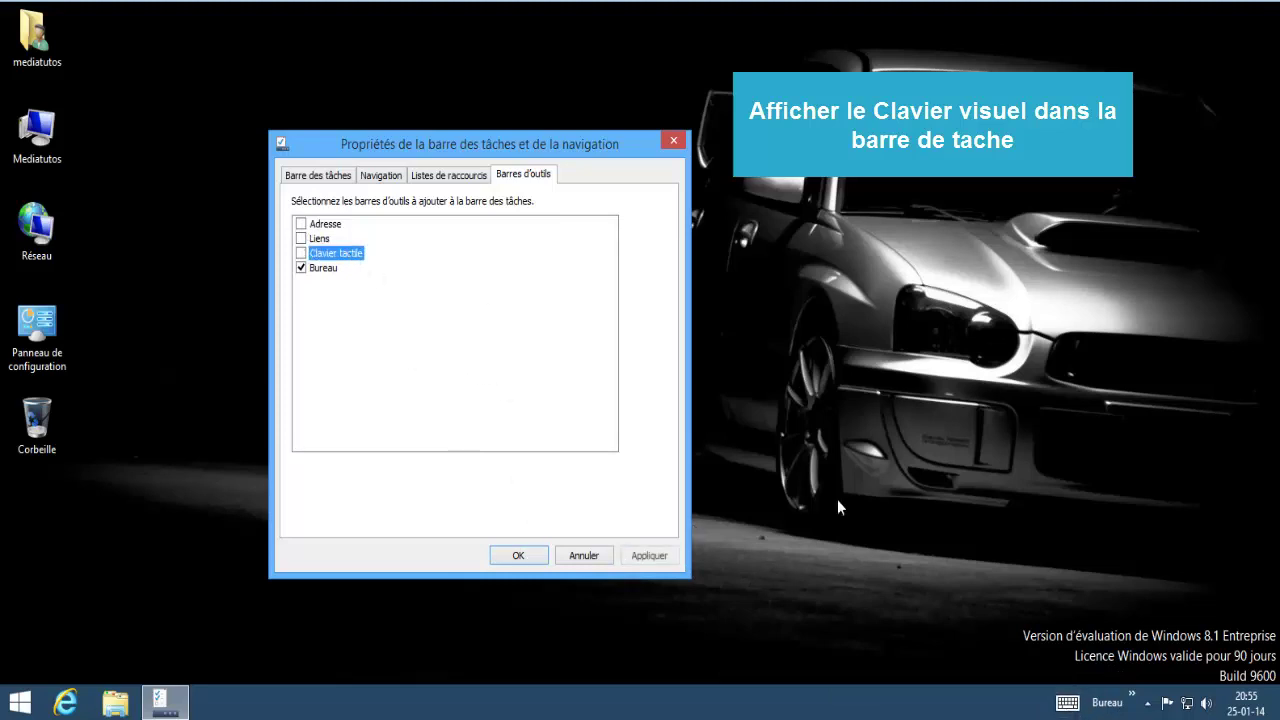
# - Display the touch keyboard from the taskbar, view its number and symbol layout and its keyboard modes, and dismiss it
pyautogui.click(1067, 703)
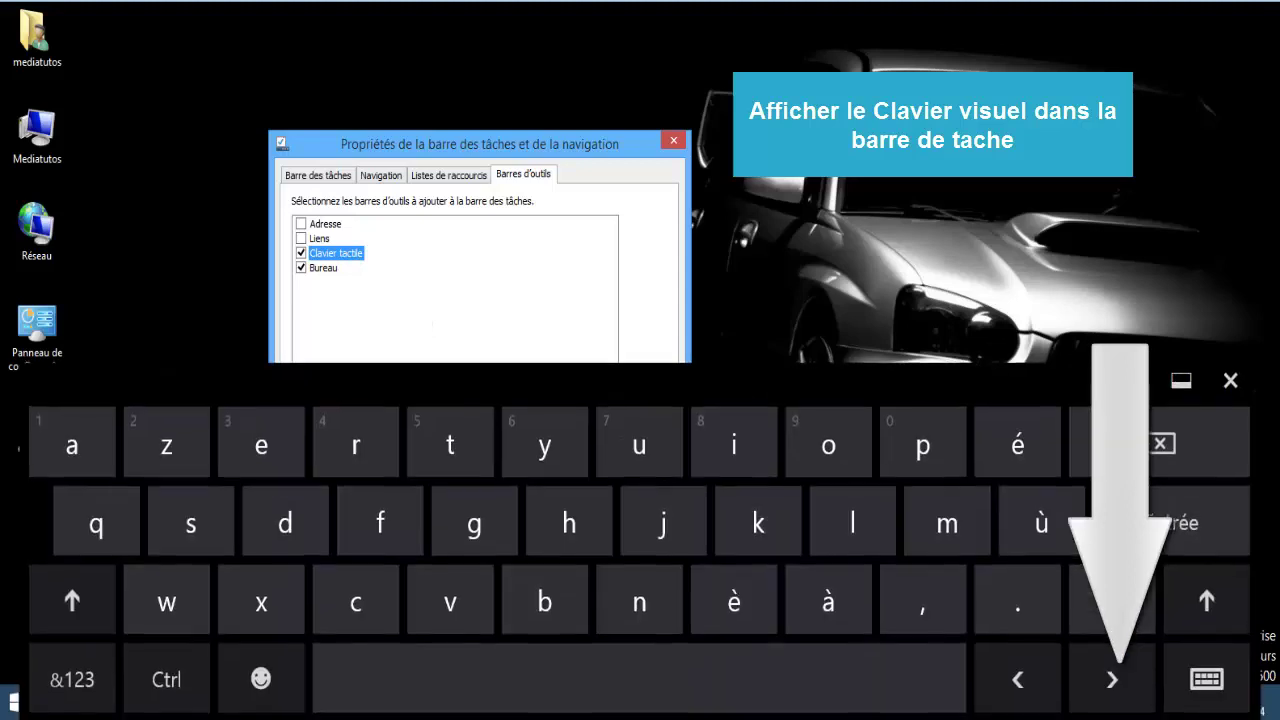
pyautogui.click(72, 679)
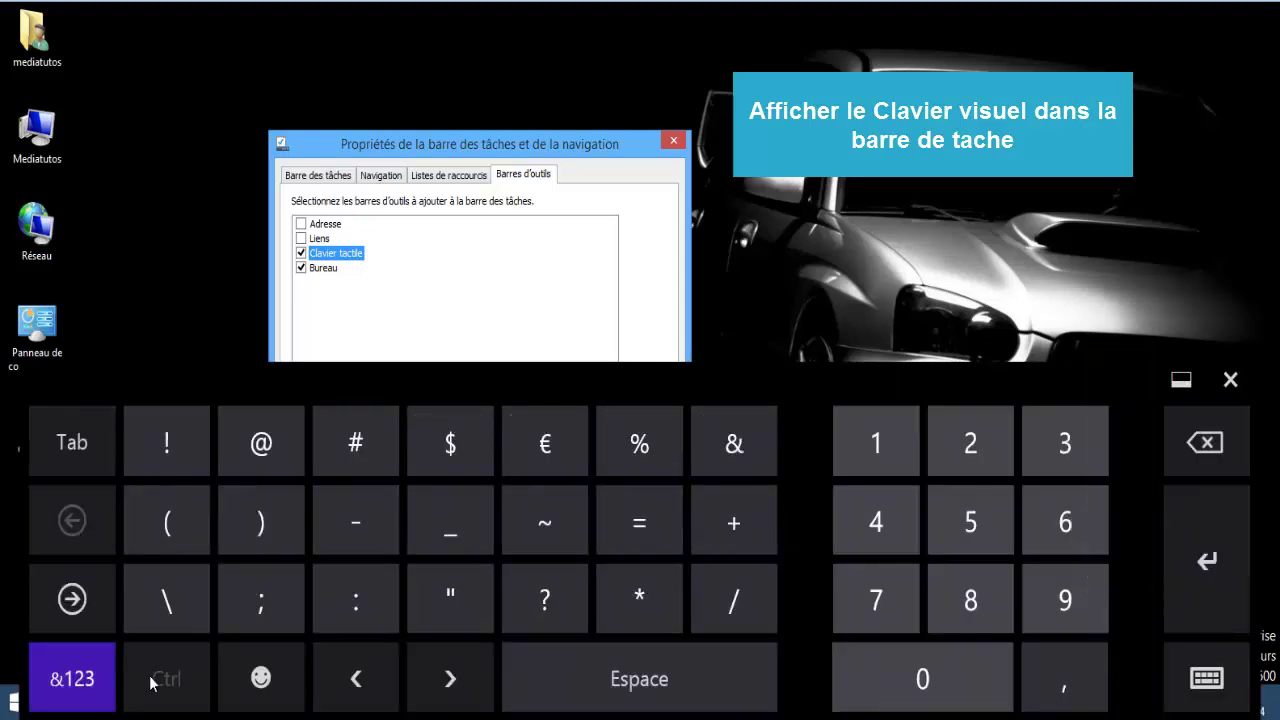
pyautogui.click(113, 686)
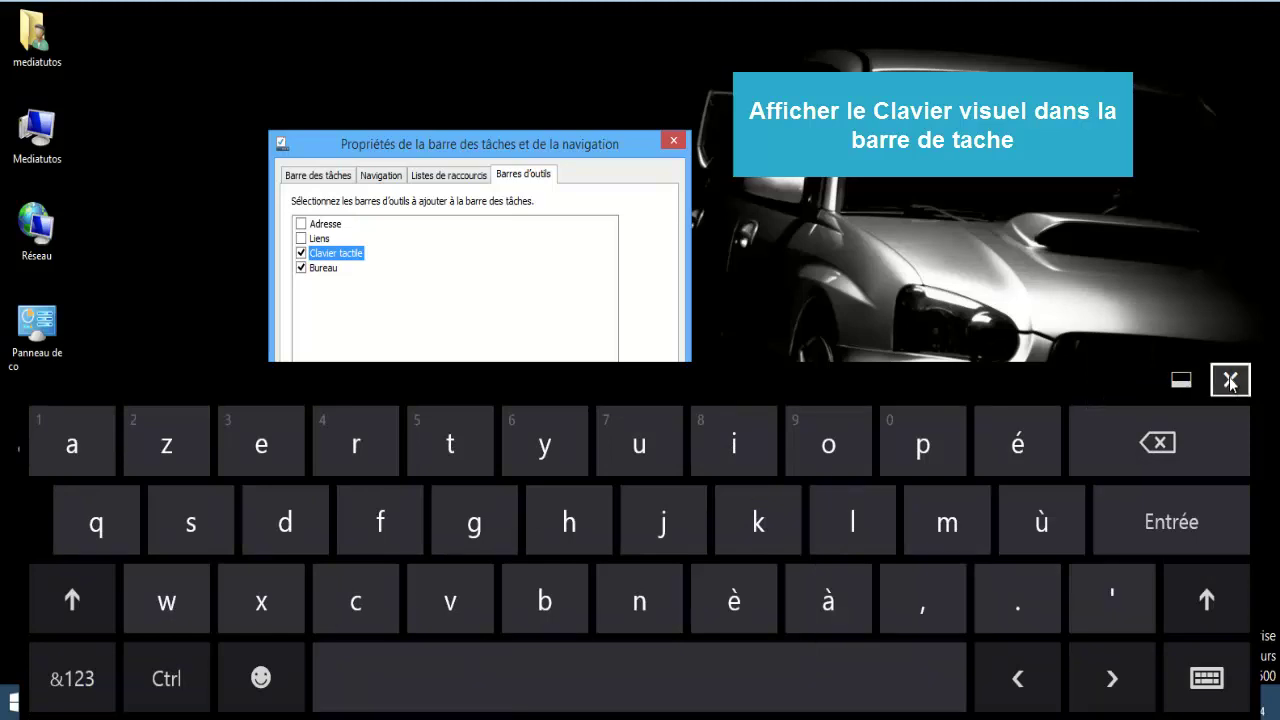
pyautogui.click(1209, 670)
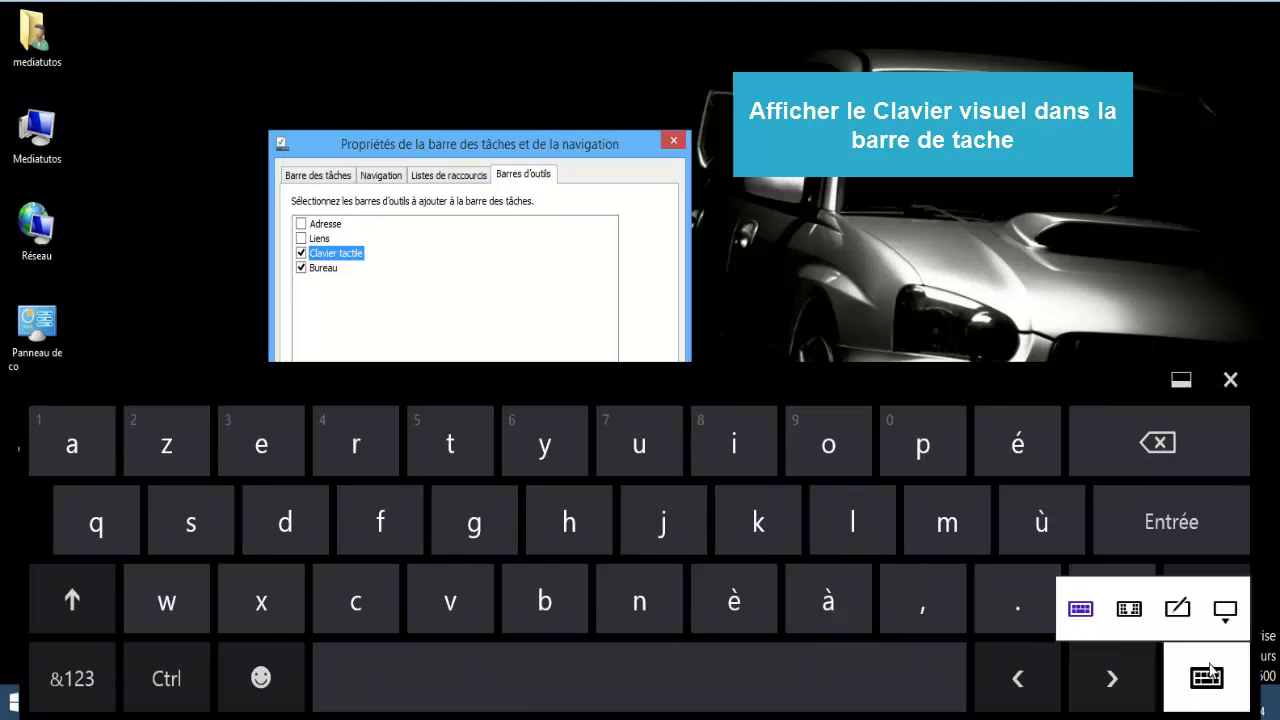
pyautogui.click(1213, 607)
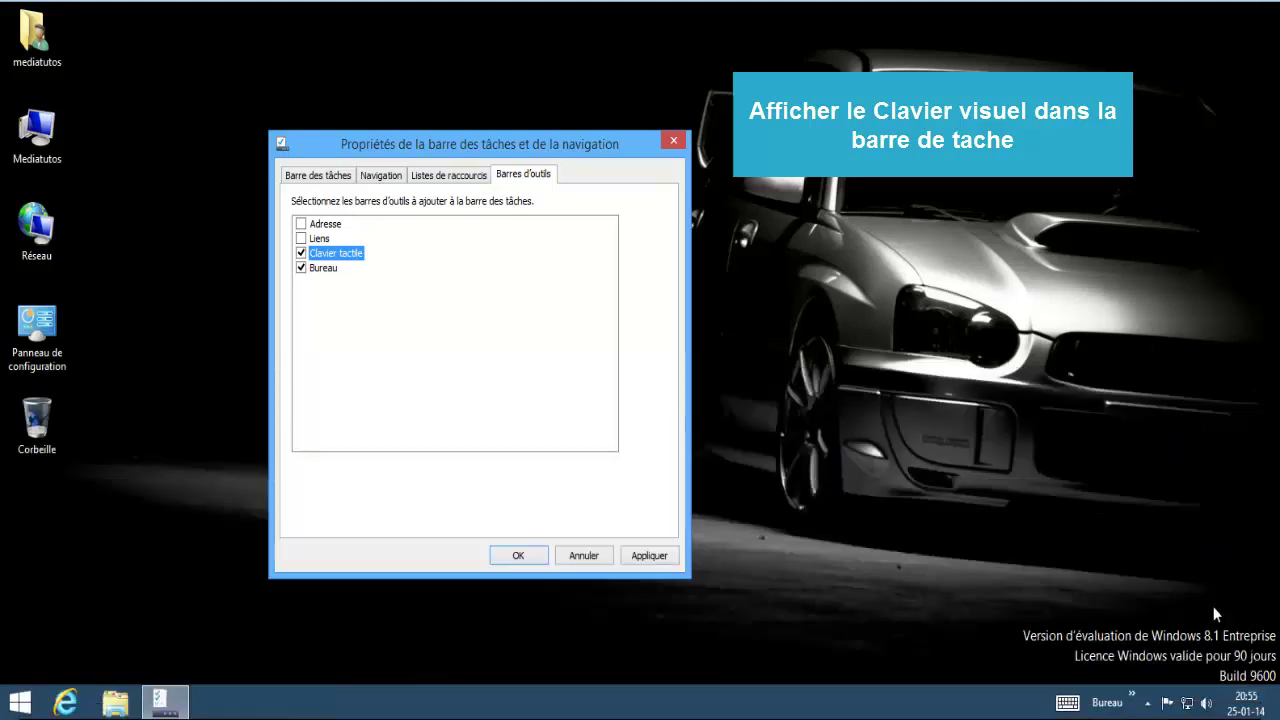
pyautogui.click(1070, 704)
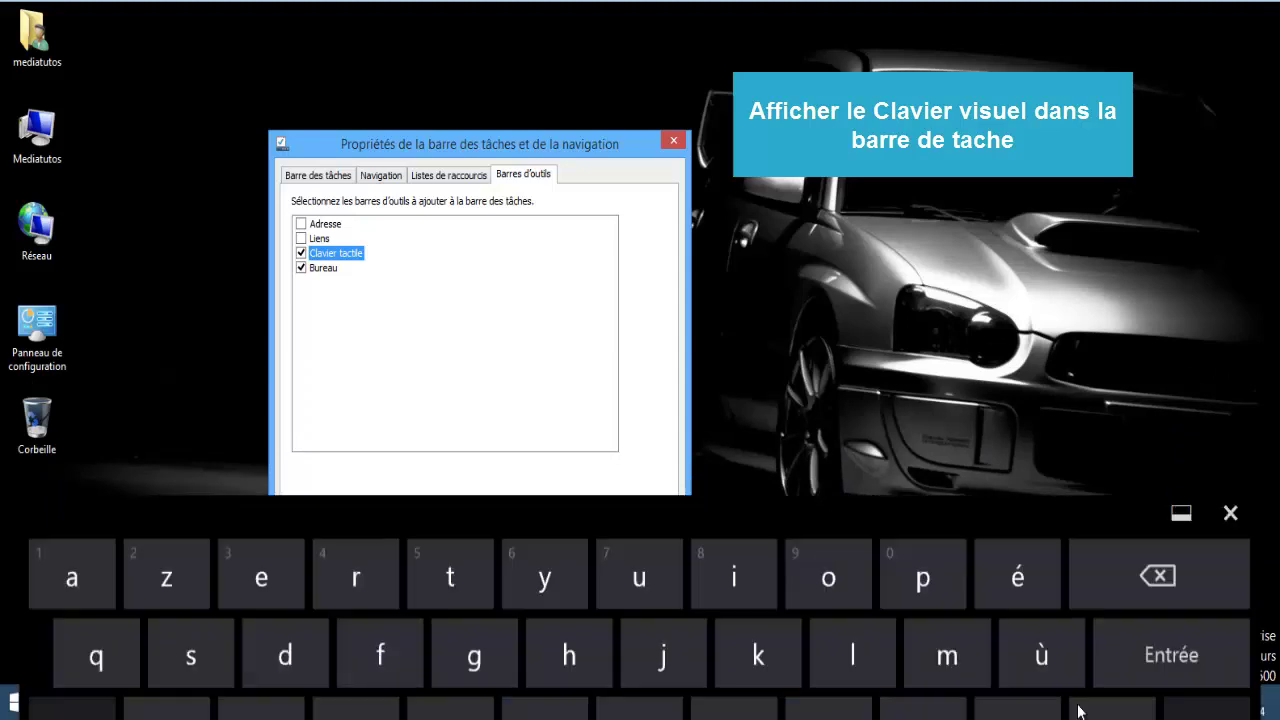
pyautogui.click(1228, 381)
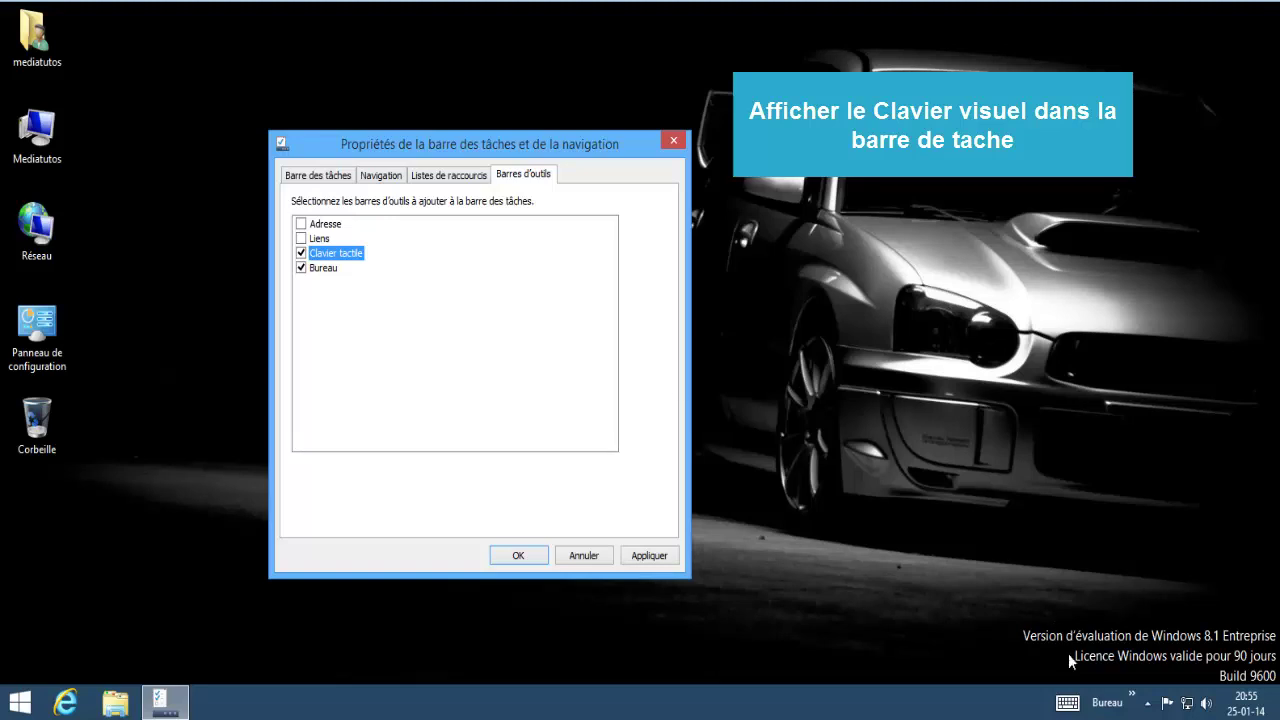
# - Apply the Clavier tactile and Bureau toolbar selection and close the taskbar properties
pyautogui.click(1119, 711)
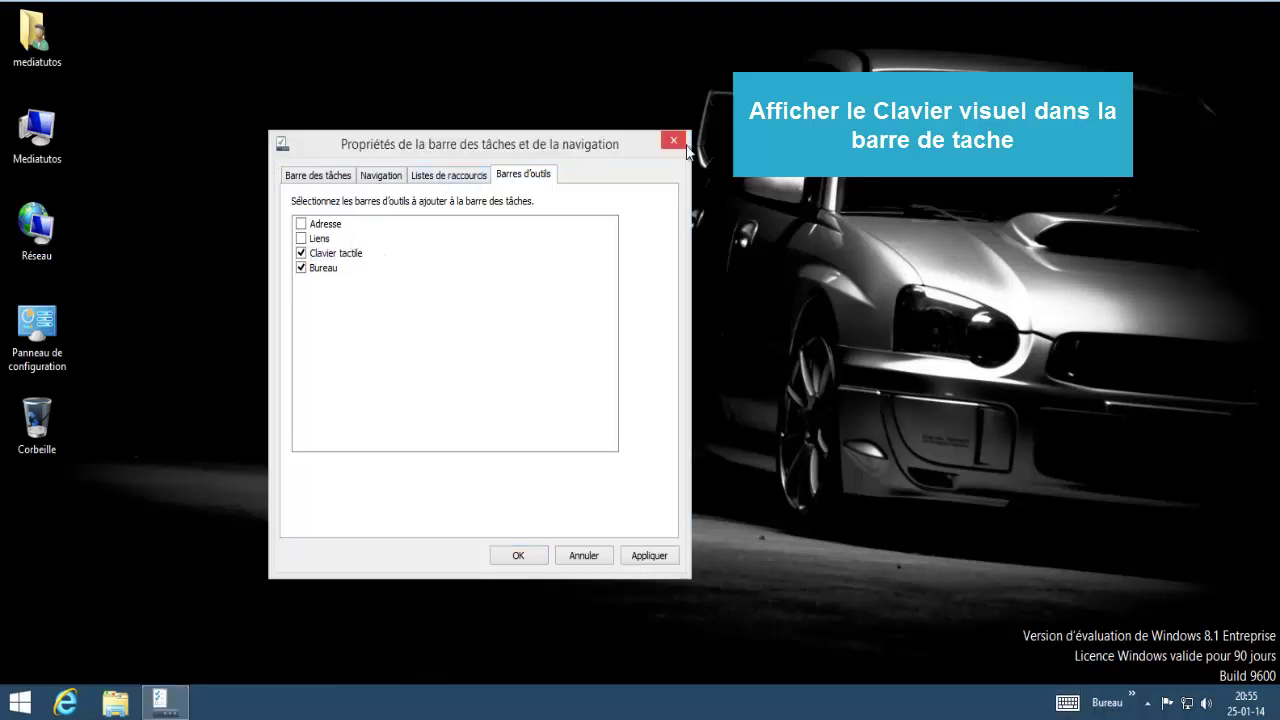
pyautogui.click(650, 556)
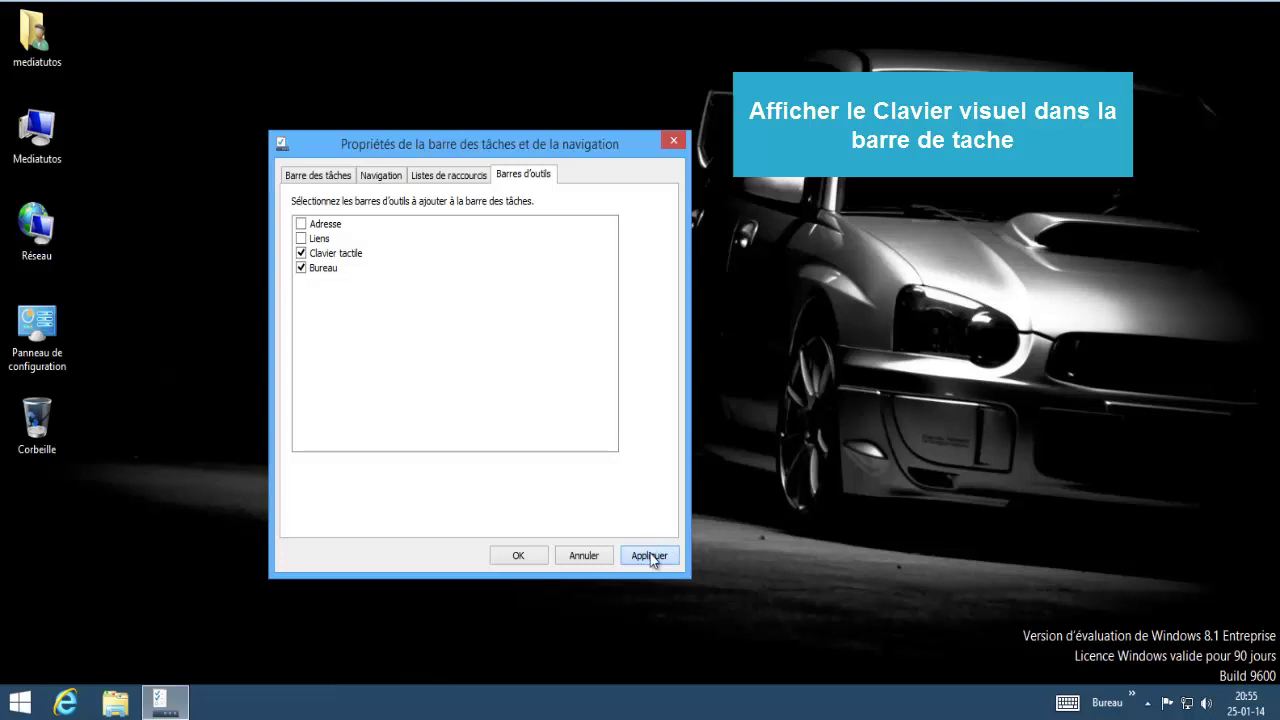
pyautogui.click(516, 556)
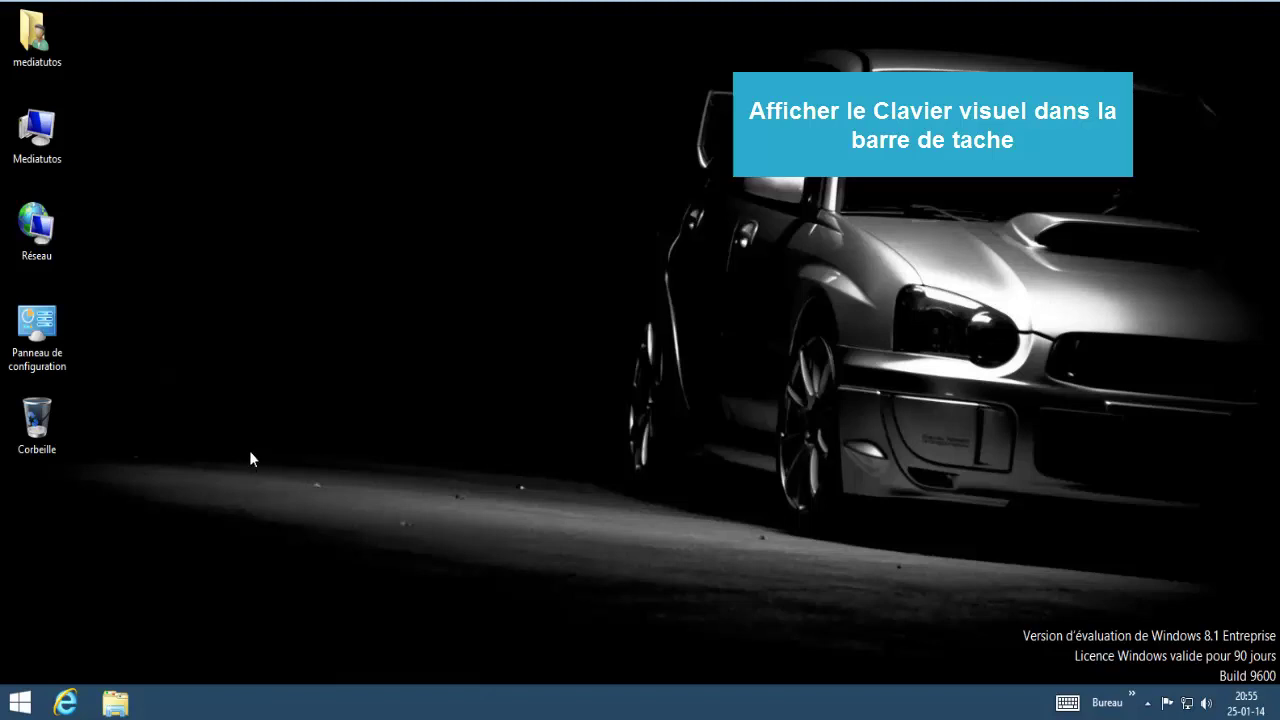
# - View the Control Panel and close it, and bring up the folder options from the user's personal folder
pyautogui.doubleClick(62, 320)
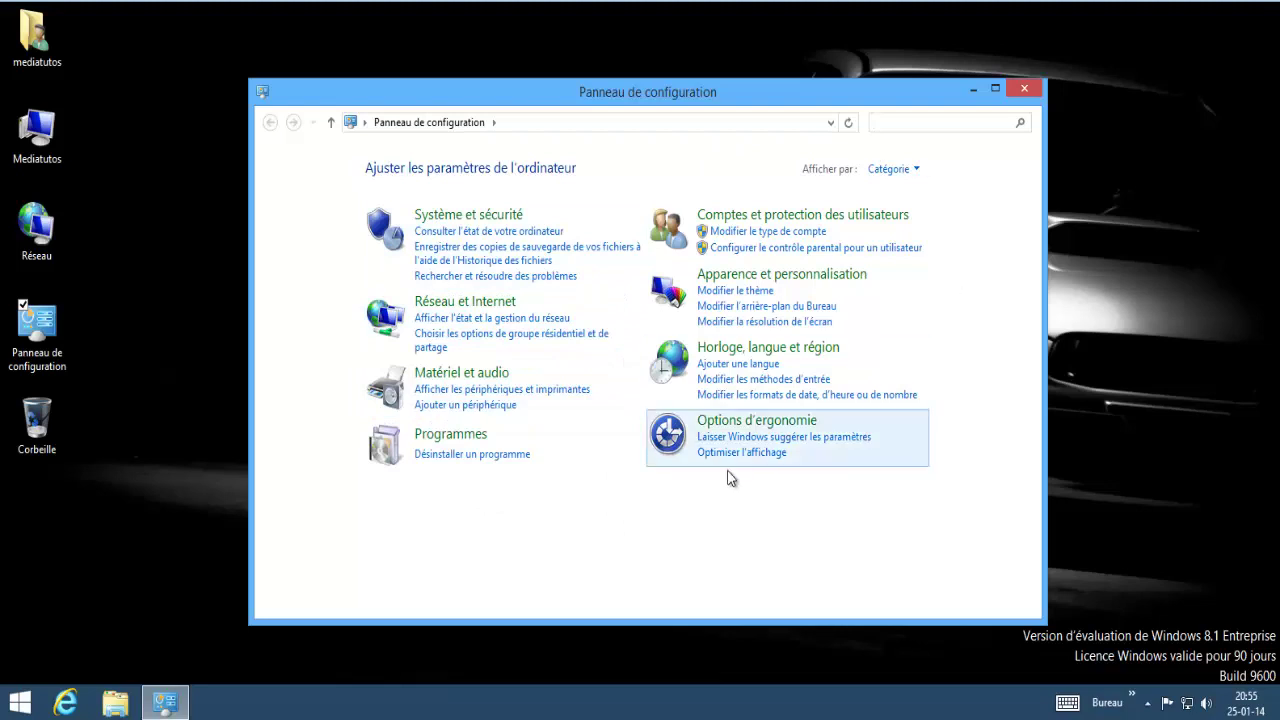
pyautogui.click(1023, 90)
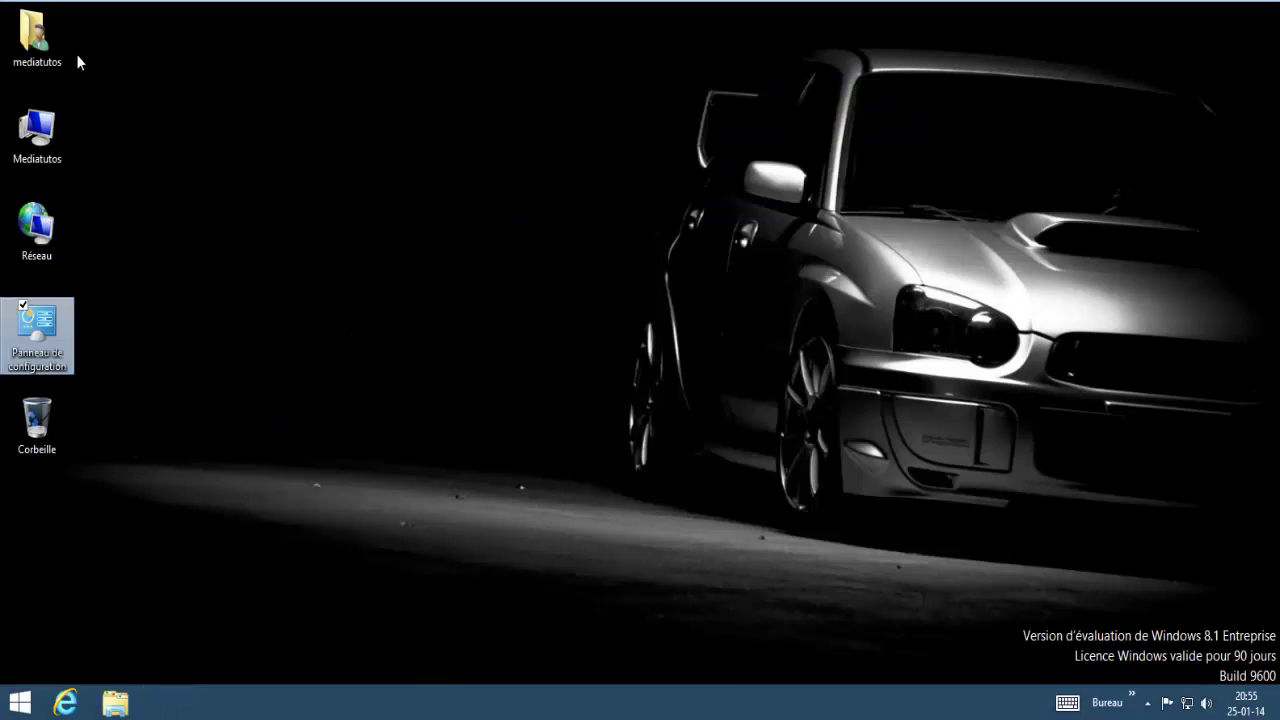
pyautogui.click(52, 58)
pyautogui.doubleClick(51, 53)
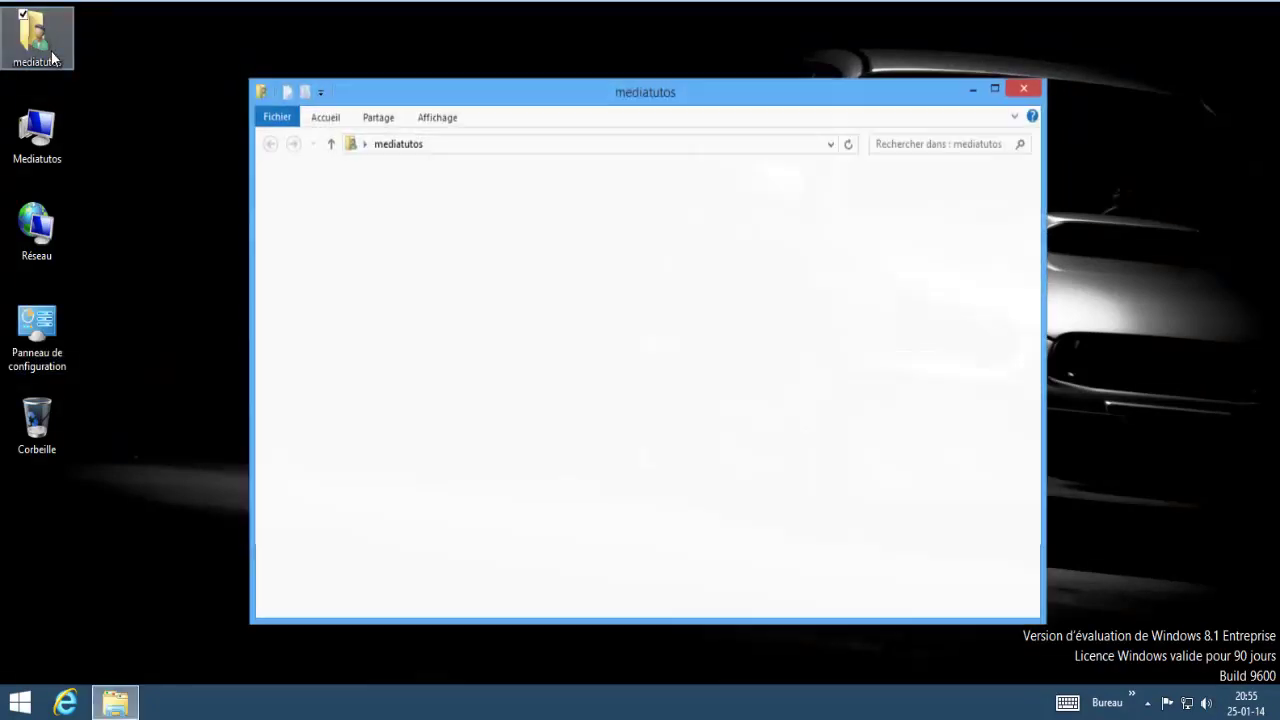
pyautogui.click(431, 119)
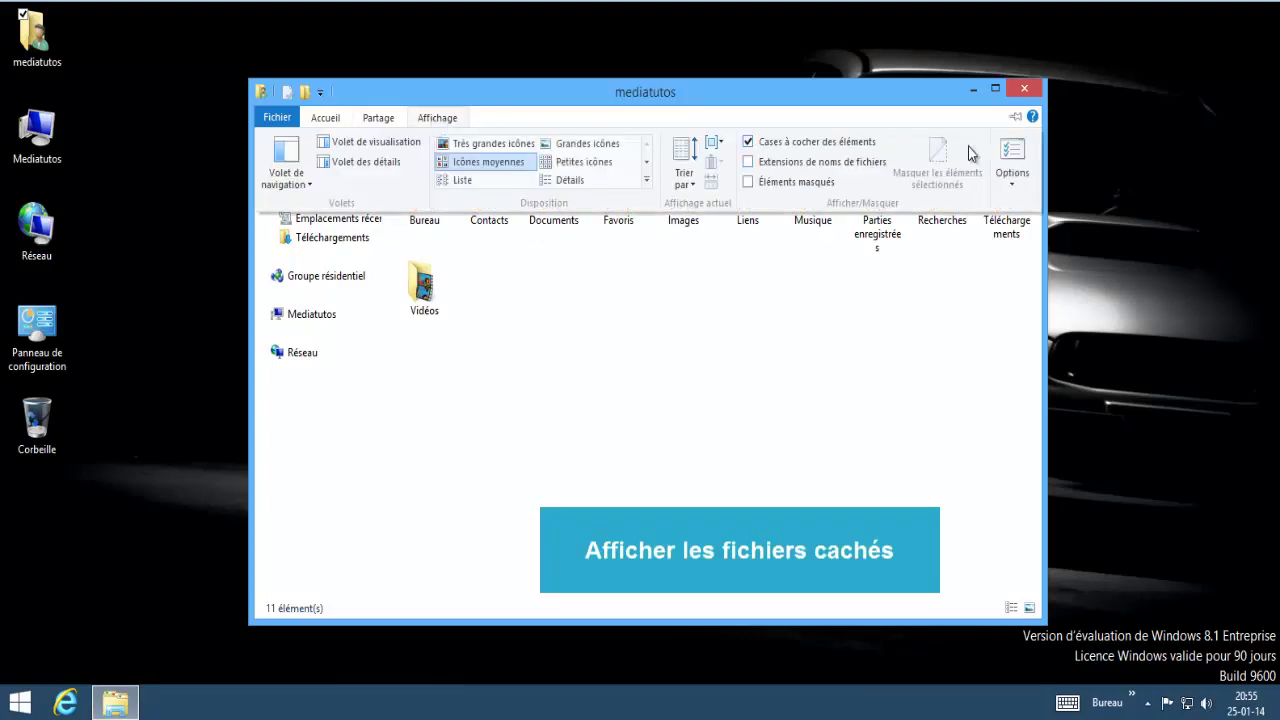
pyautogui.click(1022, 176)
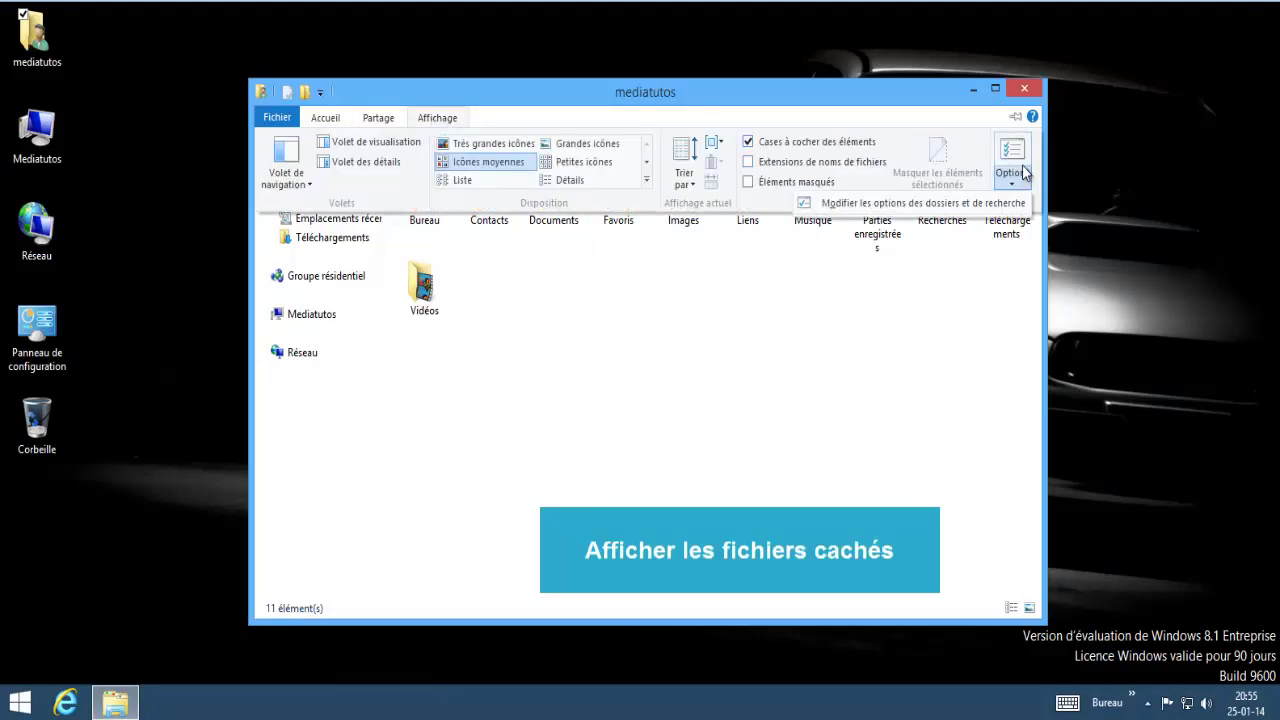
pyautogui.click(1026, 150)
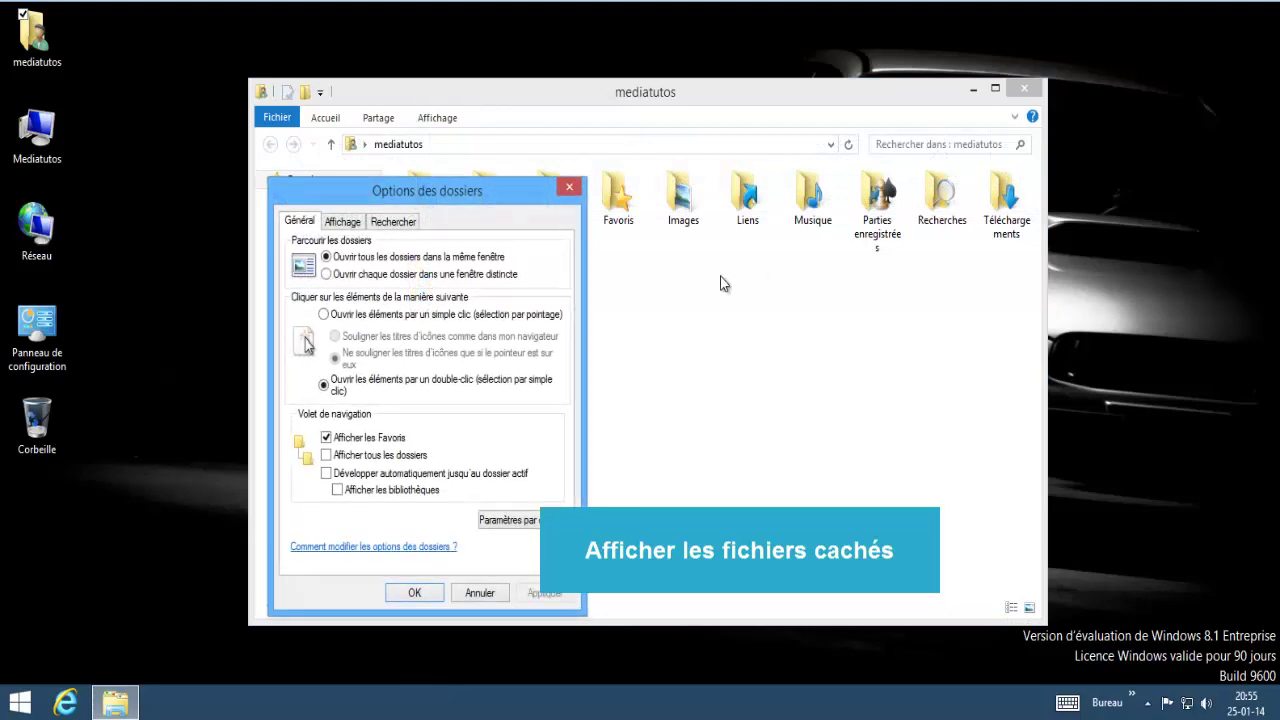
# - Enable "Afficher les fichiers, dossiers et lecteurs cachés" in the advanced folder view settings and apply the change
pyautogui.moveTo(424, 196); pyautogui.dragTo(792, 61)
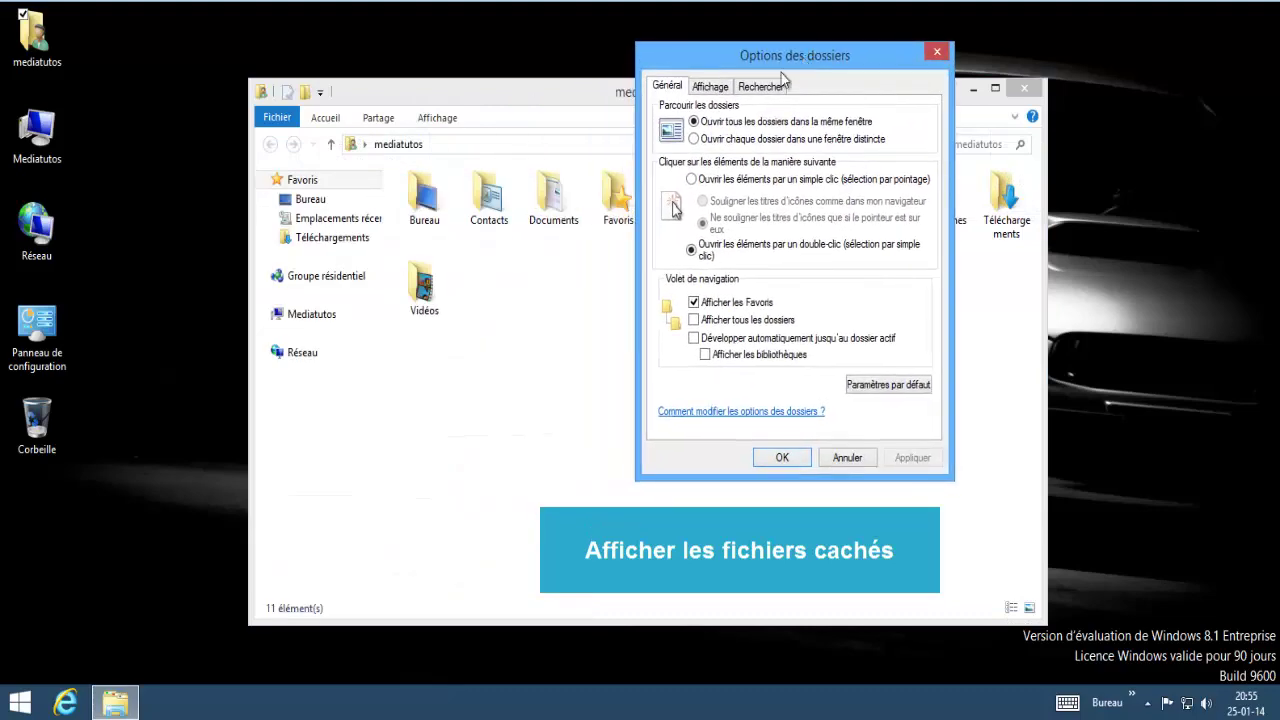
pyautogui.click(710, 86)
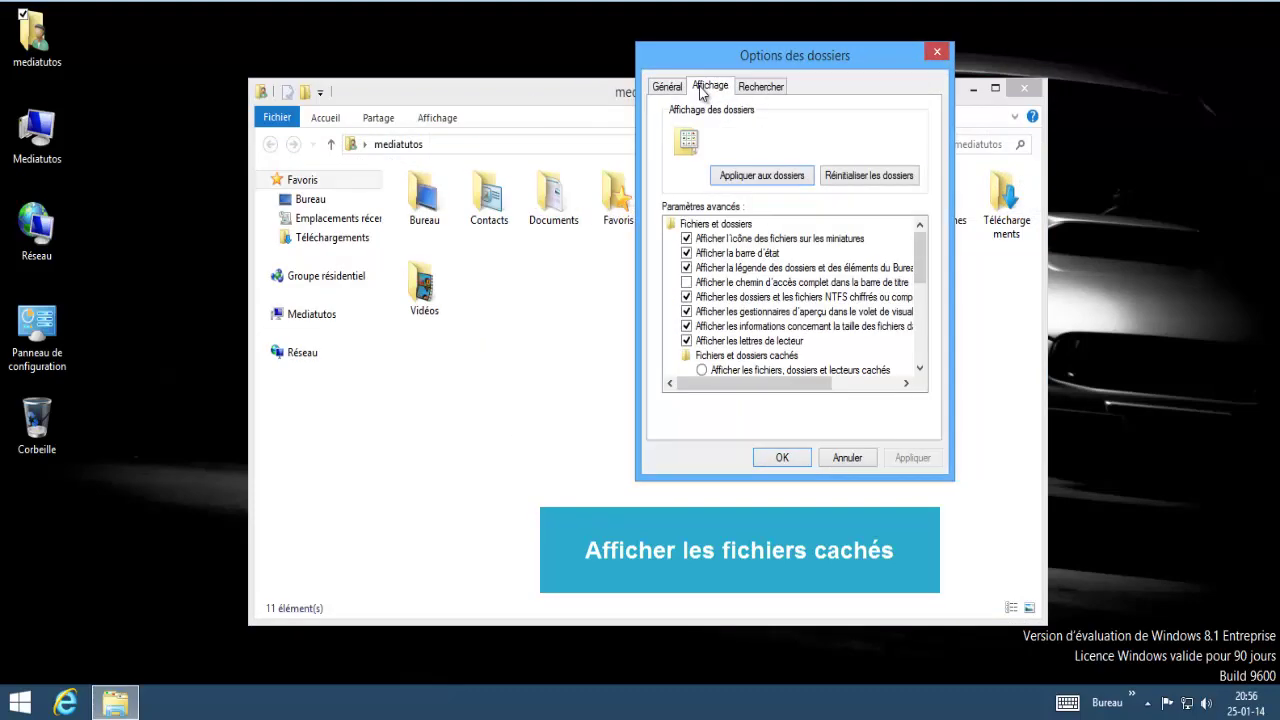
pyautogui.click(702, 370)
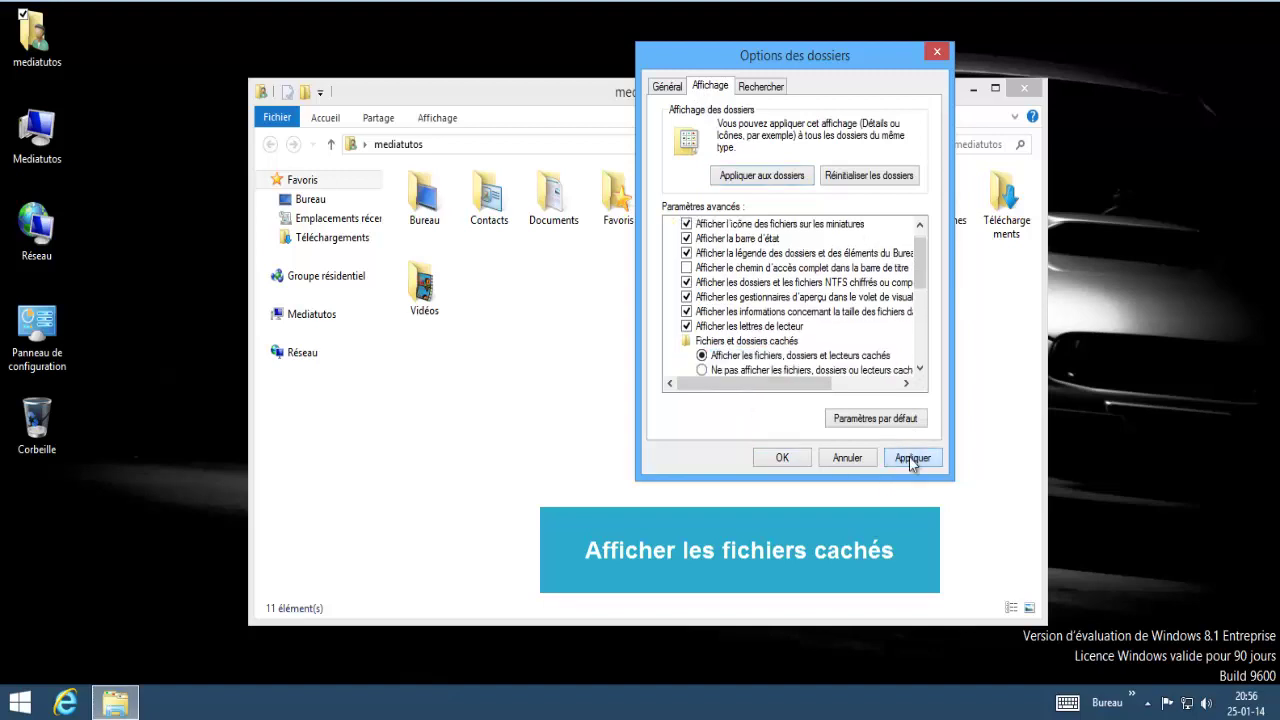
pyautogui.click(912, 458)
pyautogui.click(782, 457)
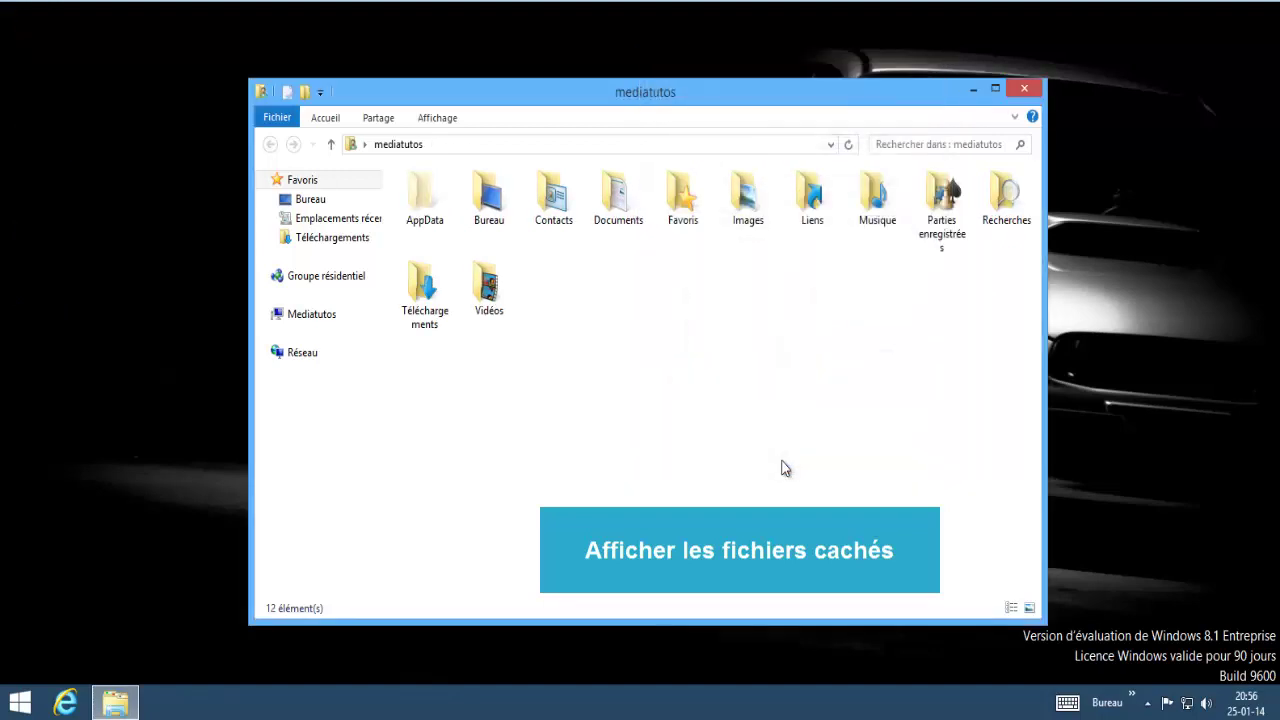
# - Open the hidden AppData folder to view its subfolders, and close the folder window
pyautogui.click(434, 203)
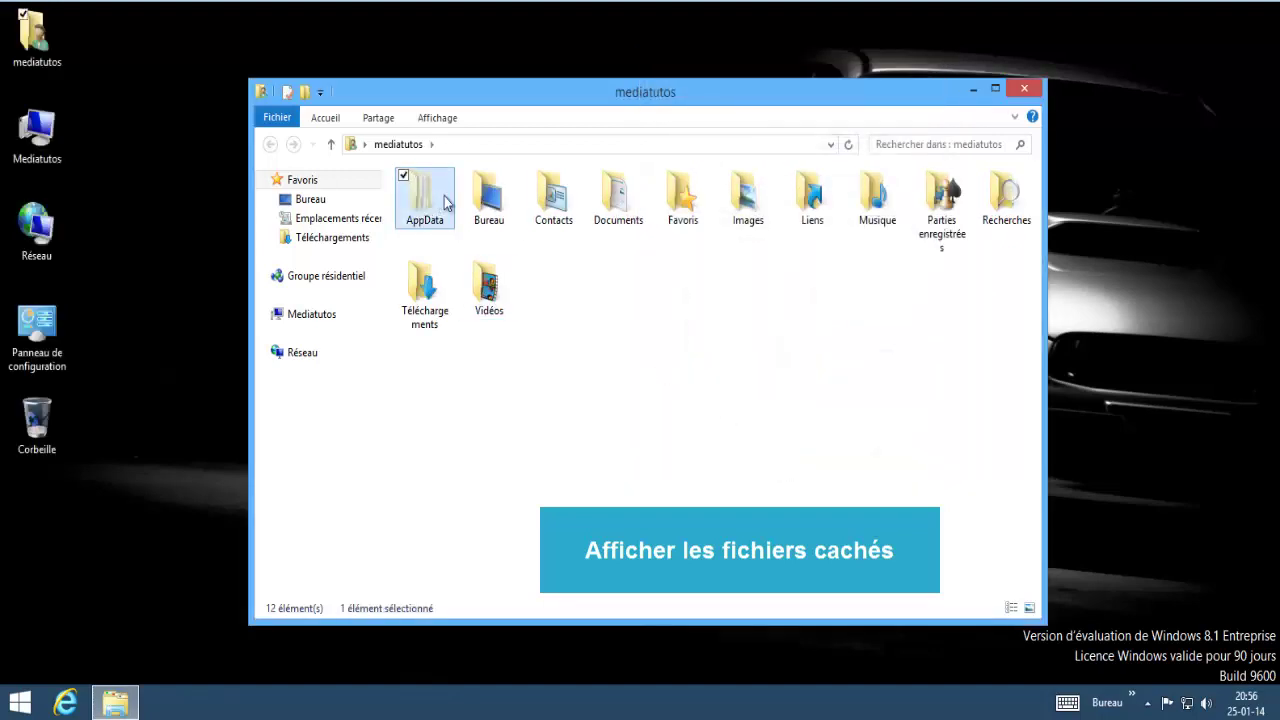
pyautogui.doubleClick(434, 210)
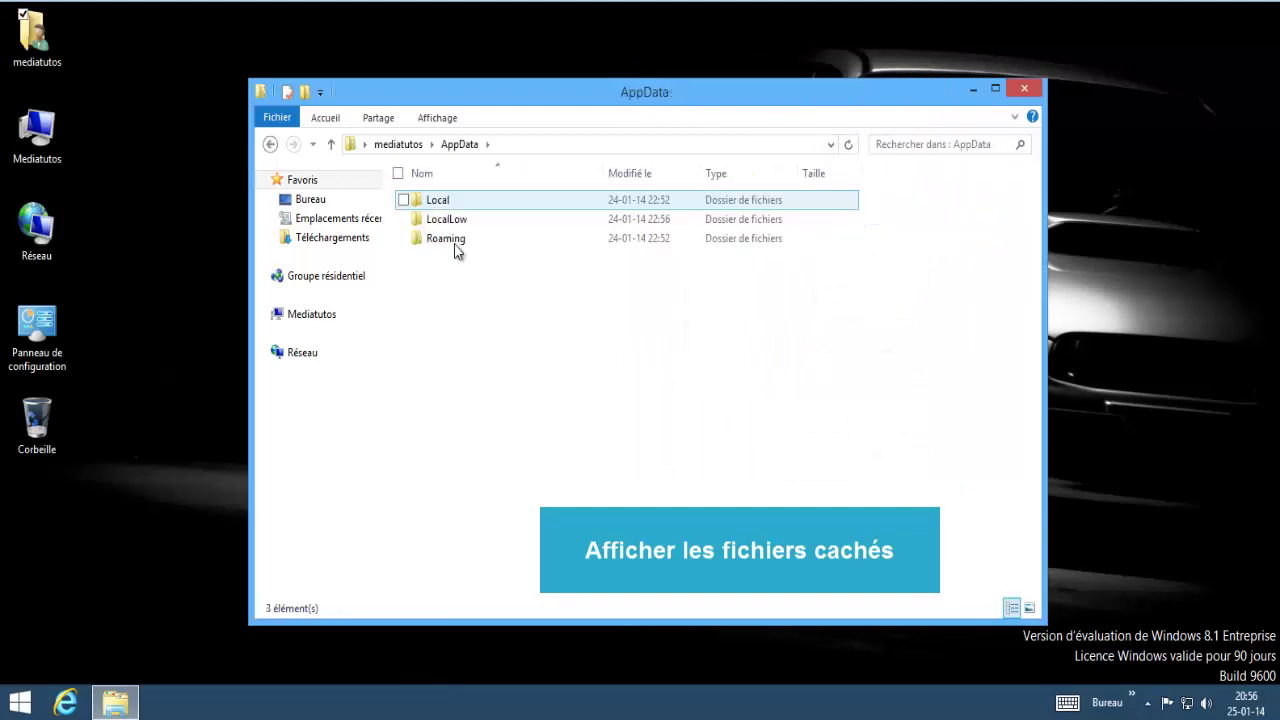
pyautogui.click(1024, 88)
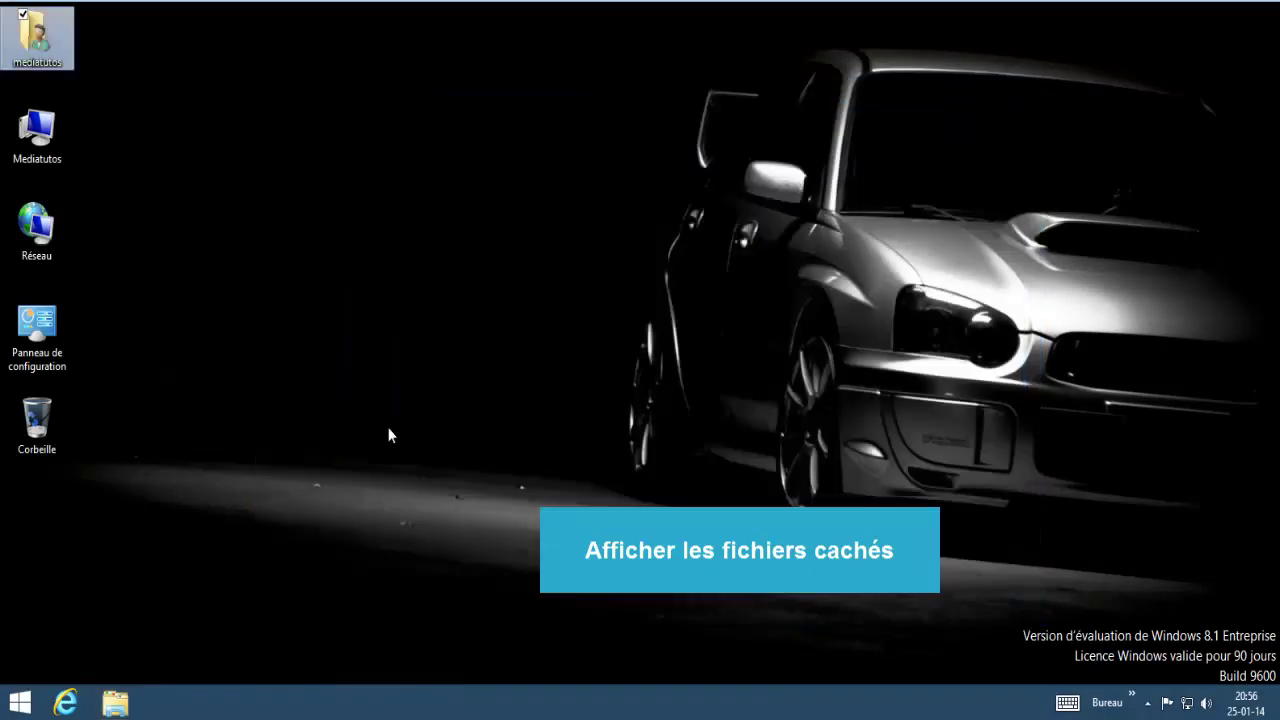
# - Search everywhere for rstrui from the Start screen and launch System Restore from the result
pyautogui.click(20, 700)
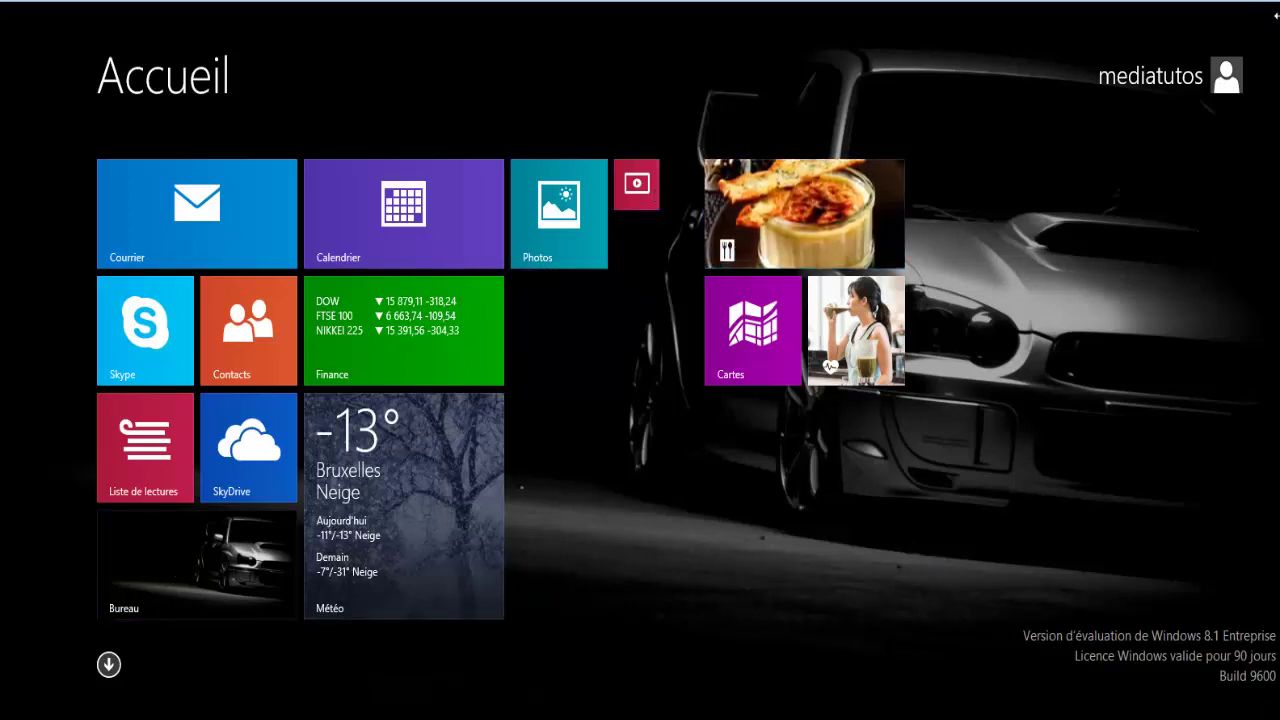
pyautogui.moveTo(1276, 14)
pyautogui.click(1249, 190)
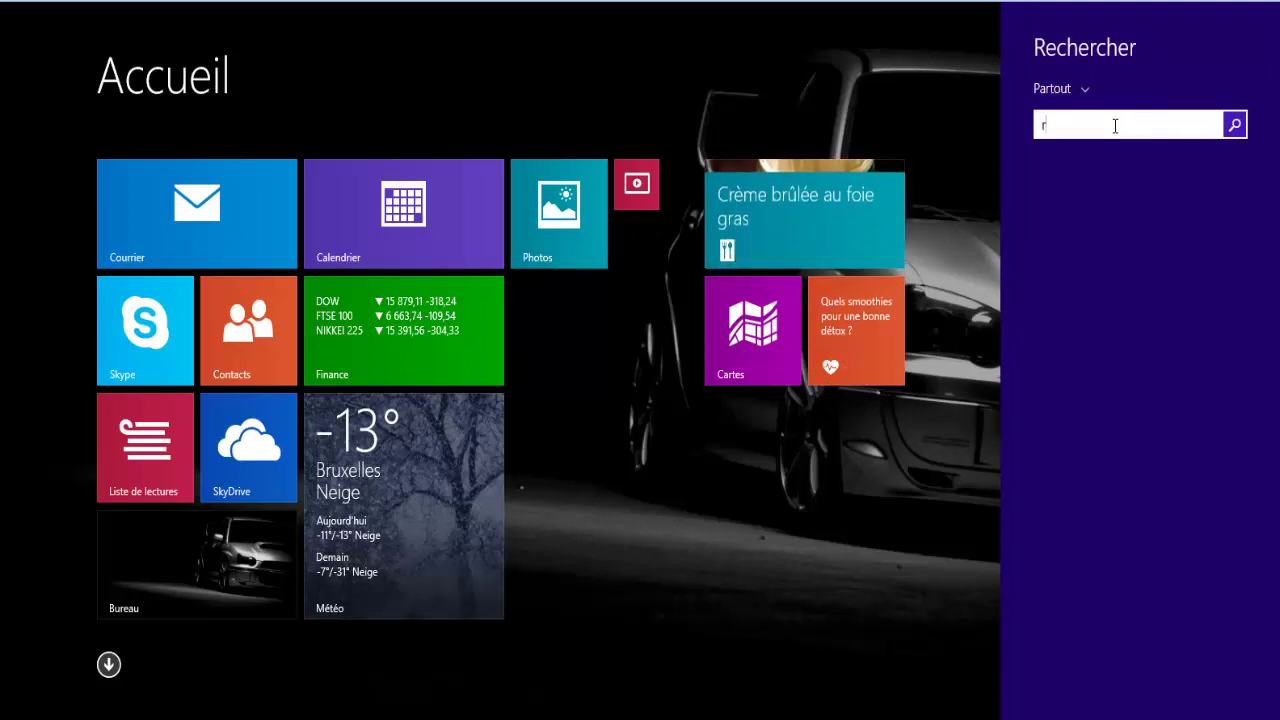
pyautogui.write('rstrui')
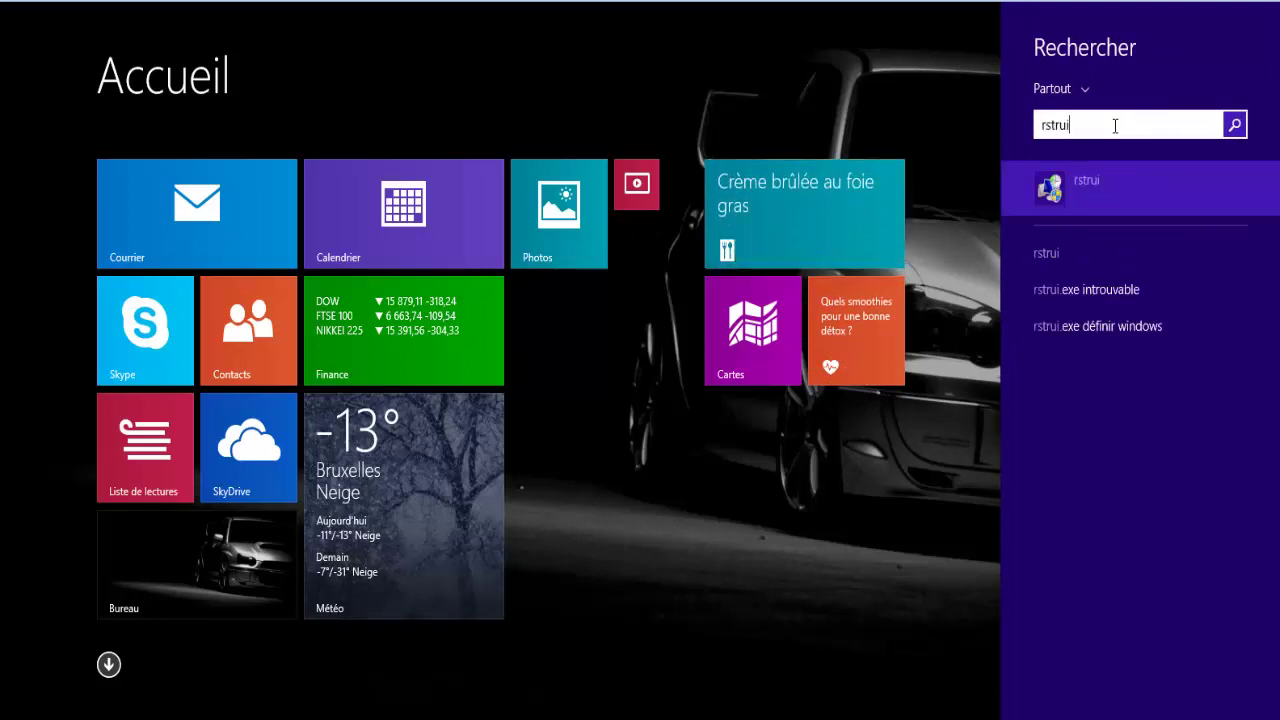
pyautogui.click(1042, 201)
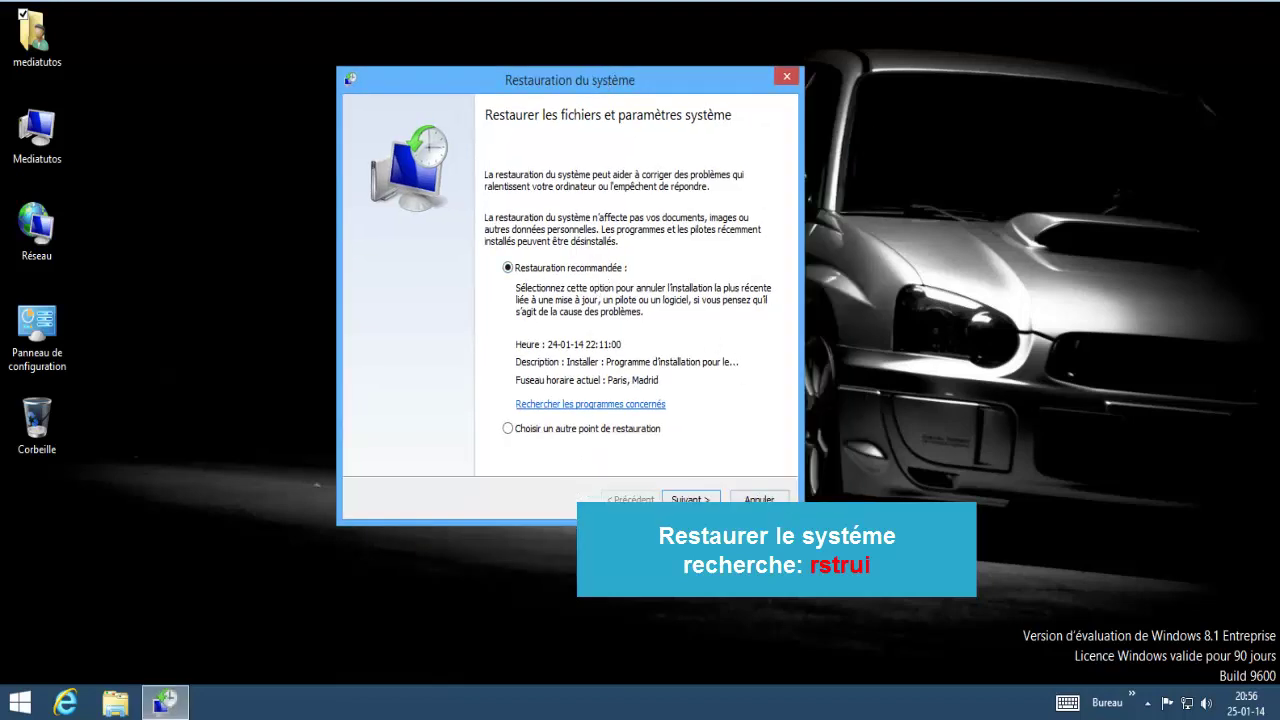
# - Review the recommended restore point's confirmation page and the list of other restore points, and cancel System Restore
pyautogui.click(686, 499)
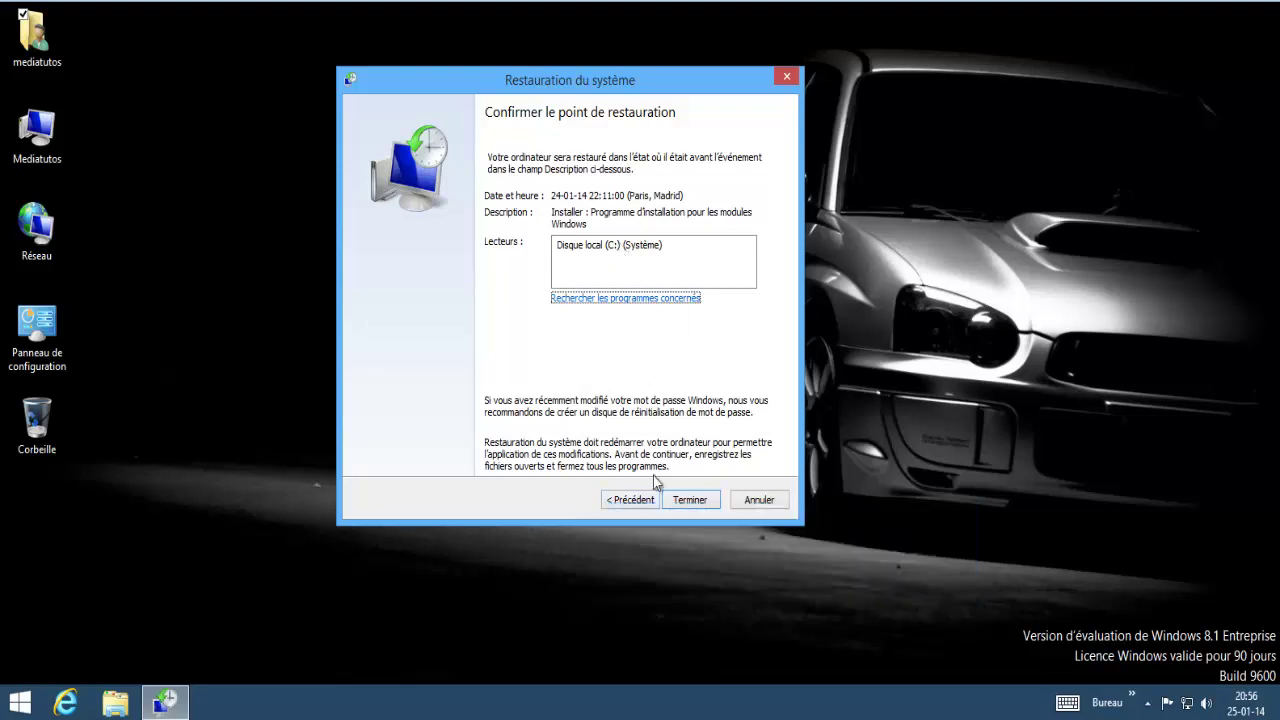
pyautogui.click(612, 499)
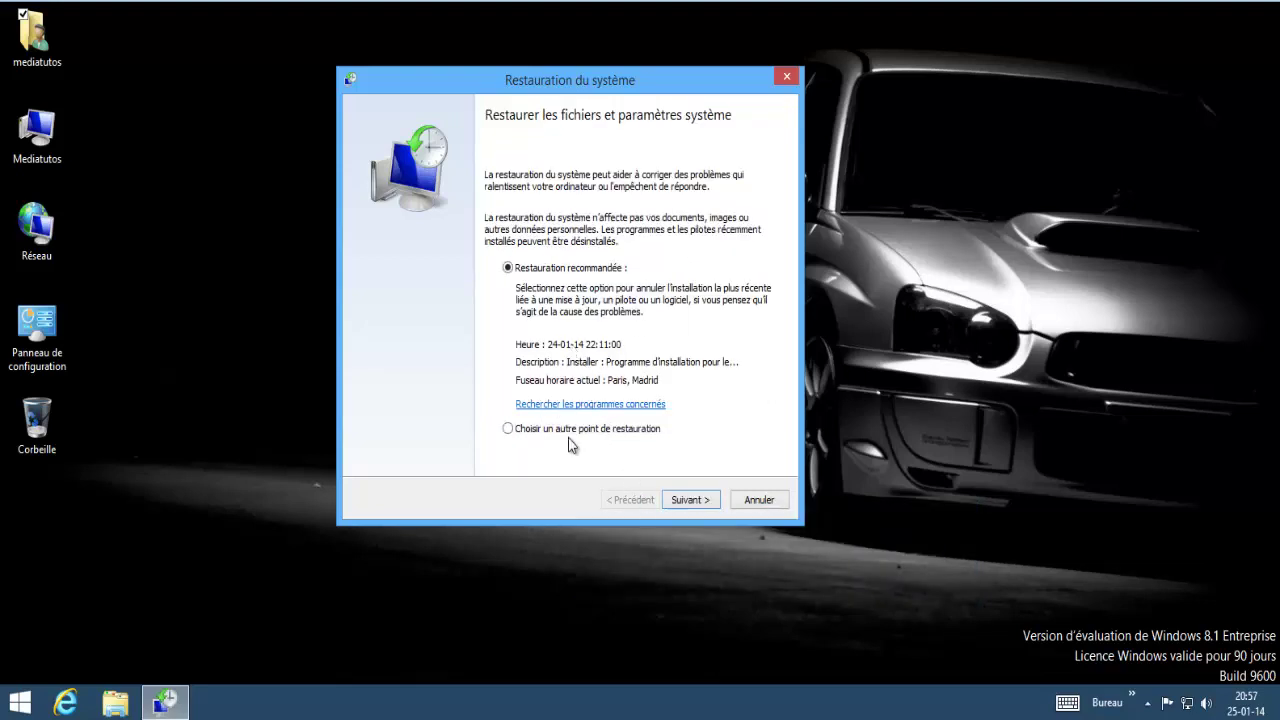
pyautogui.click(573, 433)
pyautogui.click(682, 499)
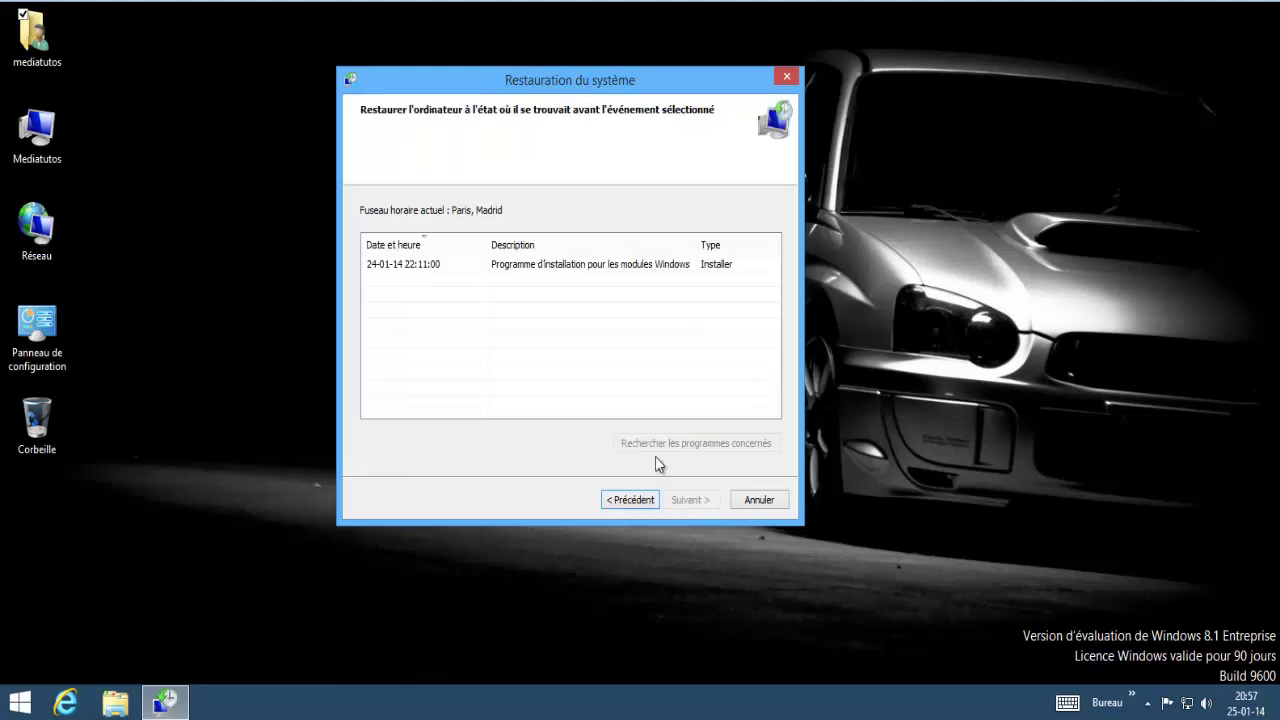
pyautogui.click(477, 268)
pyautogui.click(623, 498)
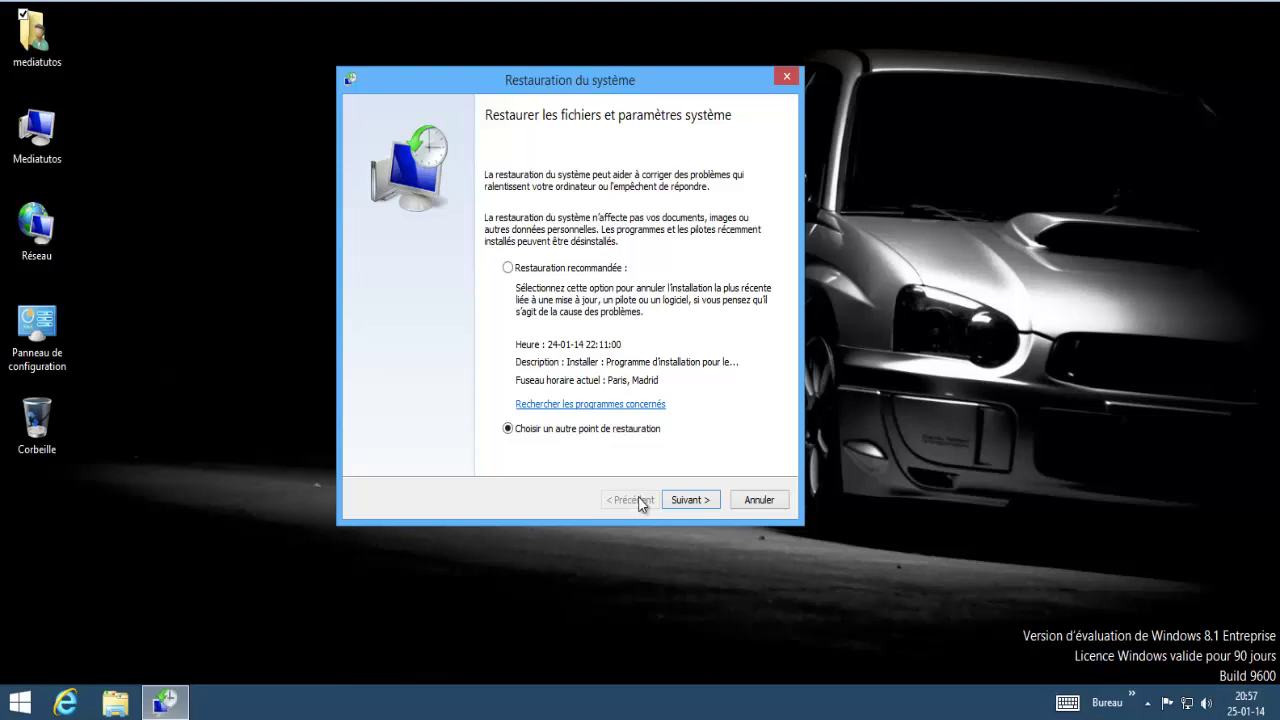
pyautogui.click(743, 503)
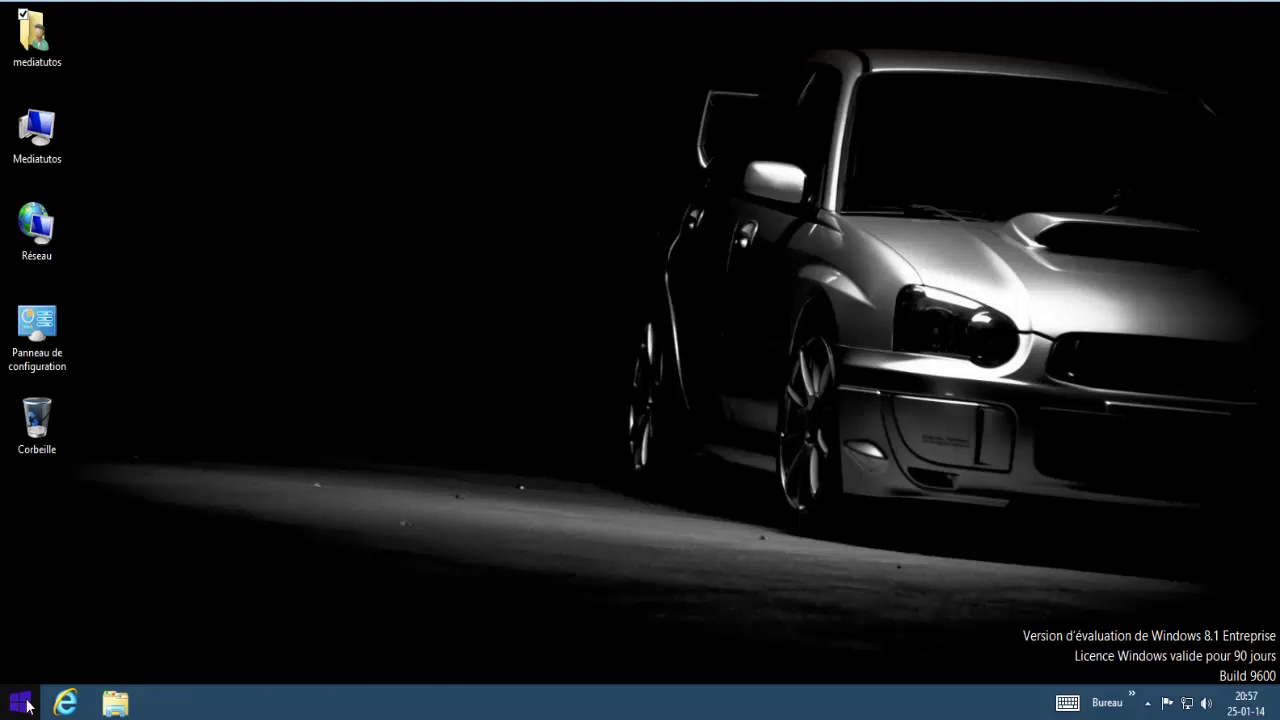
pyautogui.rightClick(240, 631)
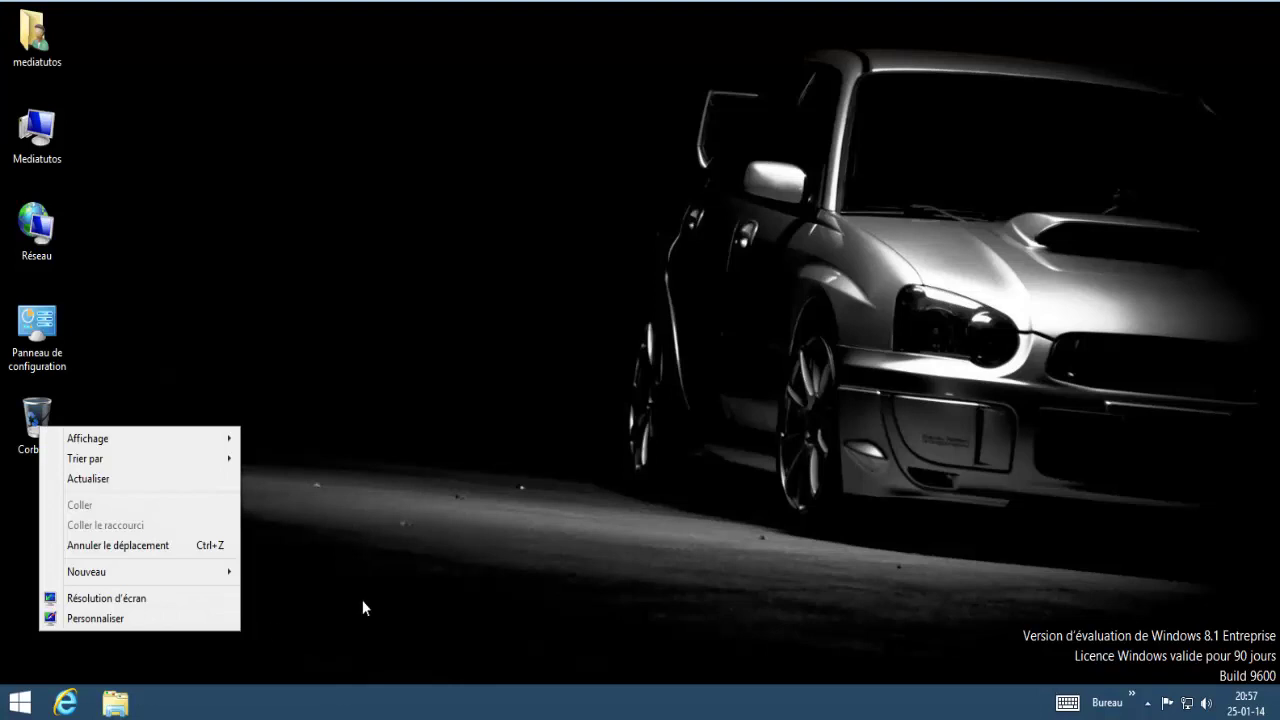
pyautogui.click(409, 586)
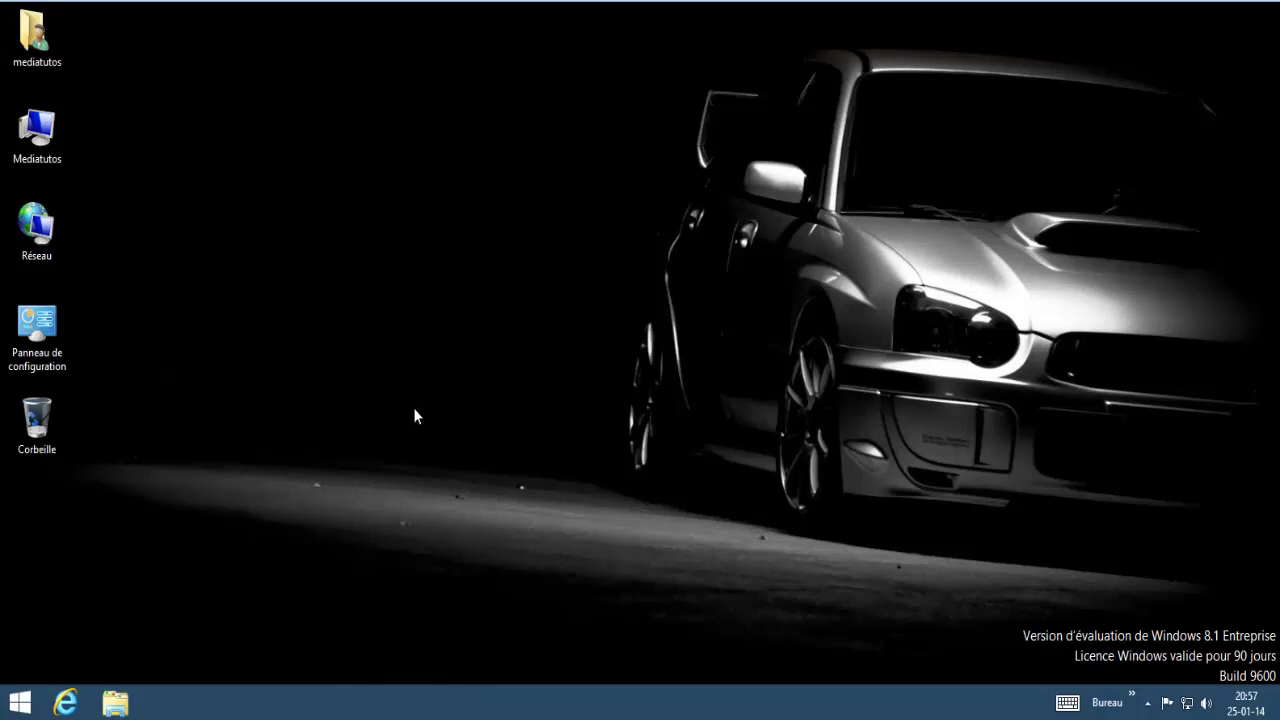
# - Launch System Configuration by running msconfig from the Run dialog, placed near the middle of the desktop
pyautogui.press('super+r')
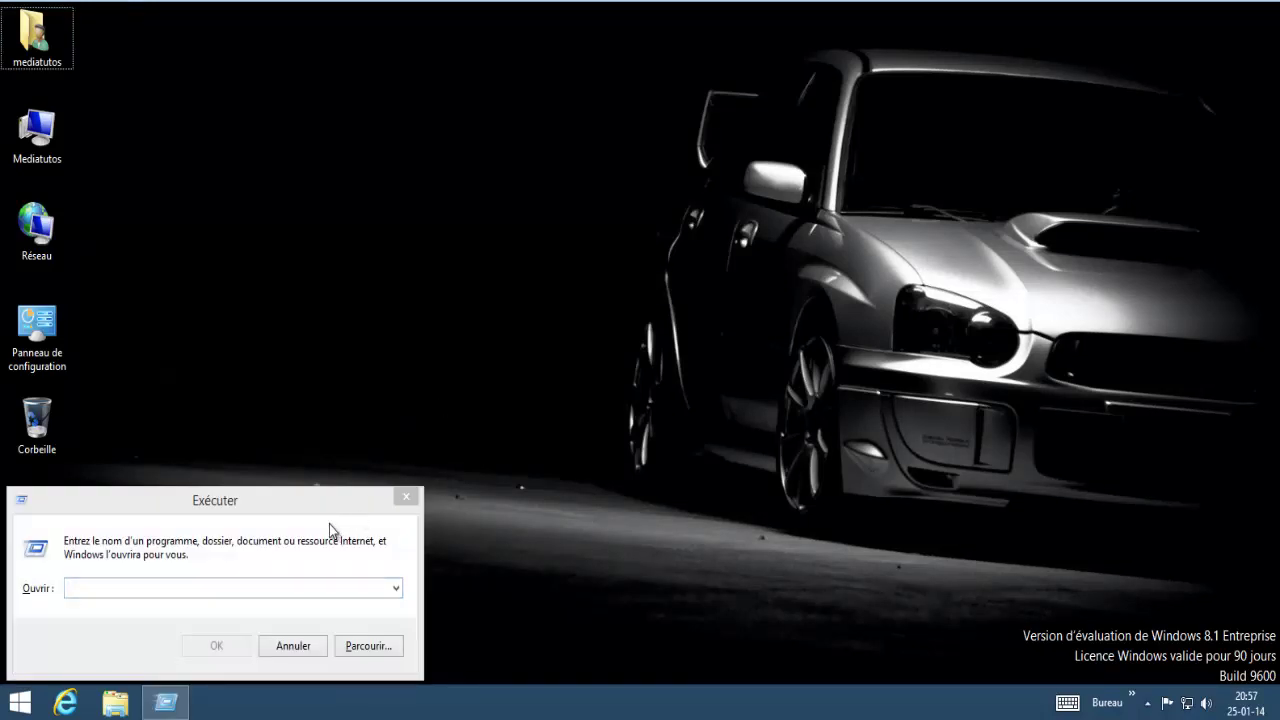
pyautogui.moveTo(325, 495); pyautogui.dragTo(718, 183)
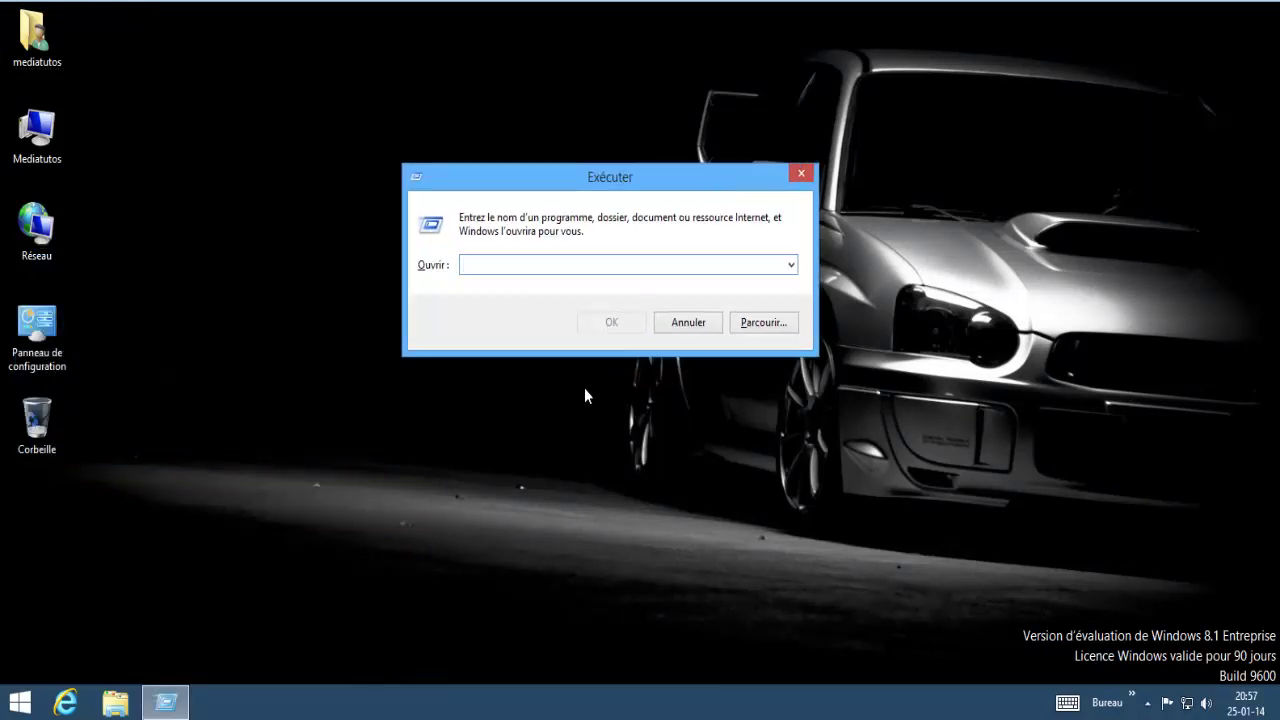
pyautogui.click(791, 265)
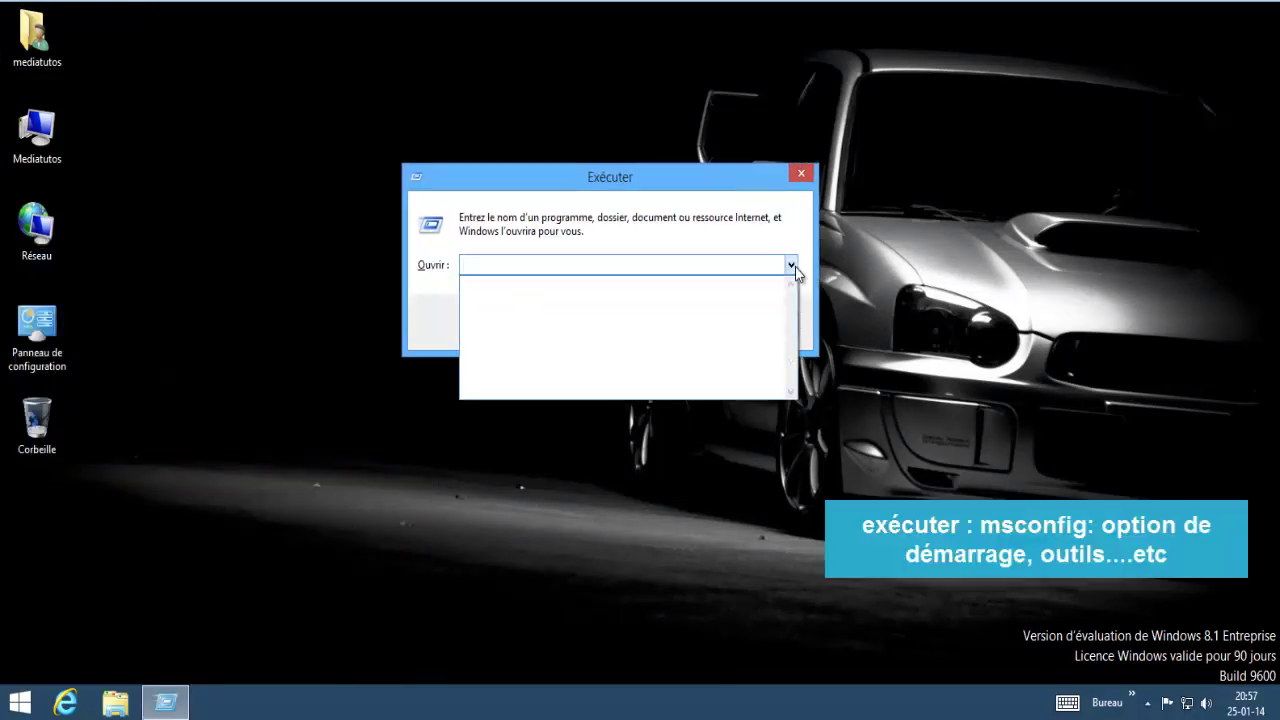
pyautogui.click(791, 265)
pyautogui.write('msconfig')
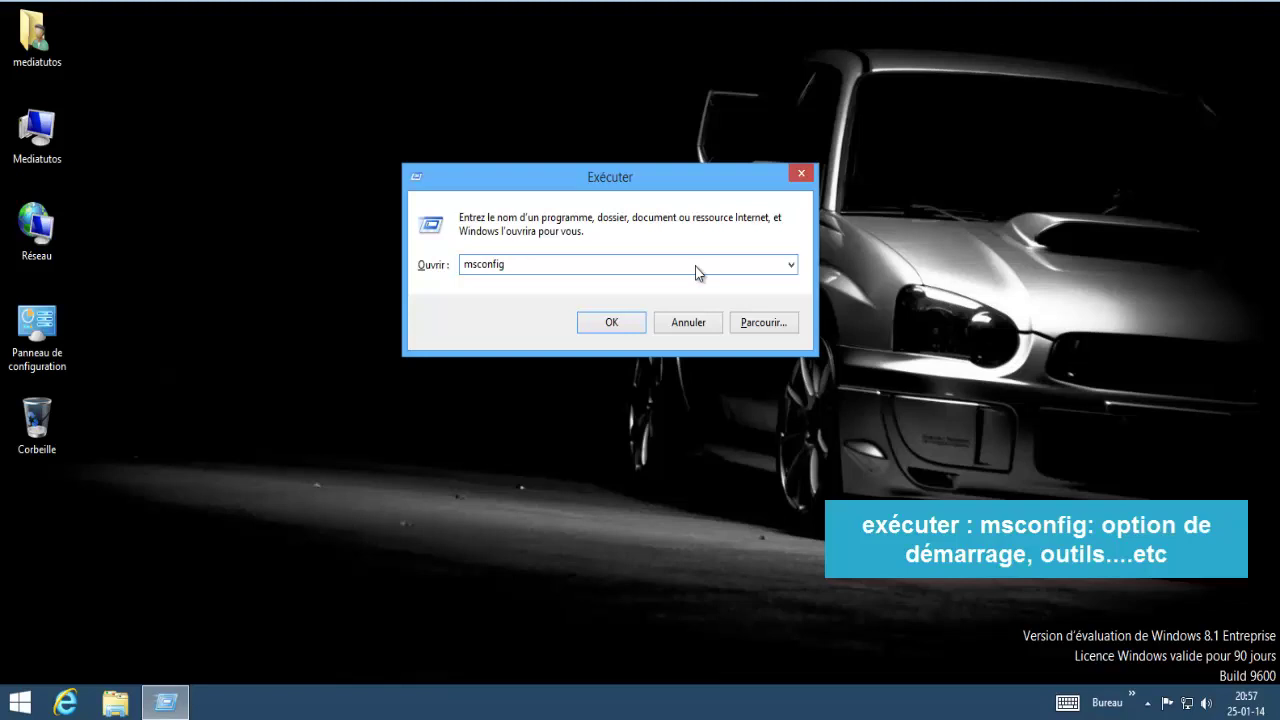
pyautogui.press('Return')
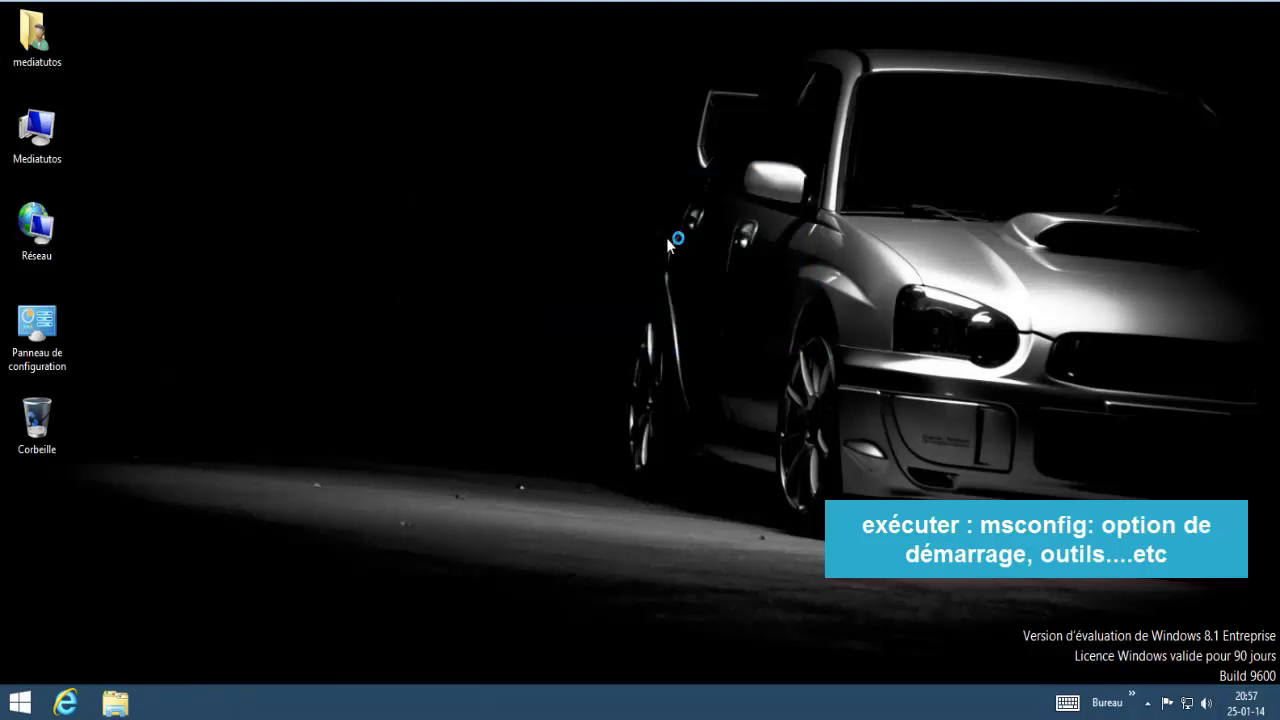
# - Examine the boot options, services, startup section and list of tools in the System Configuration window
pyautogui.moveTo(693, 177); pyautogui.dragTo(691, 139)
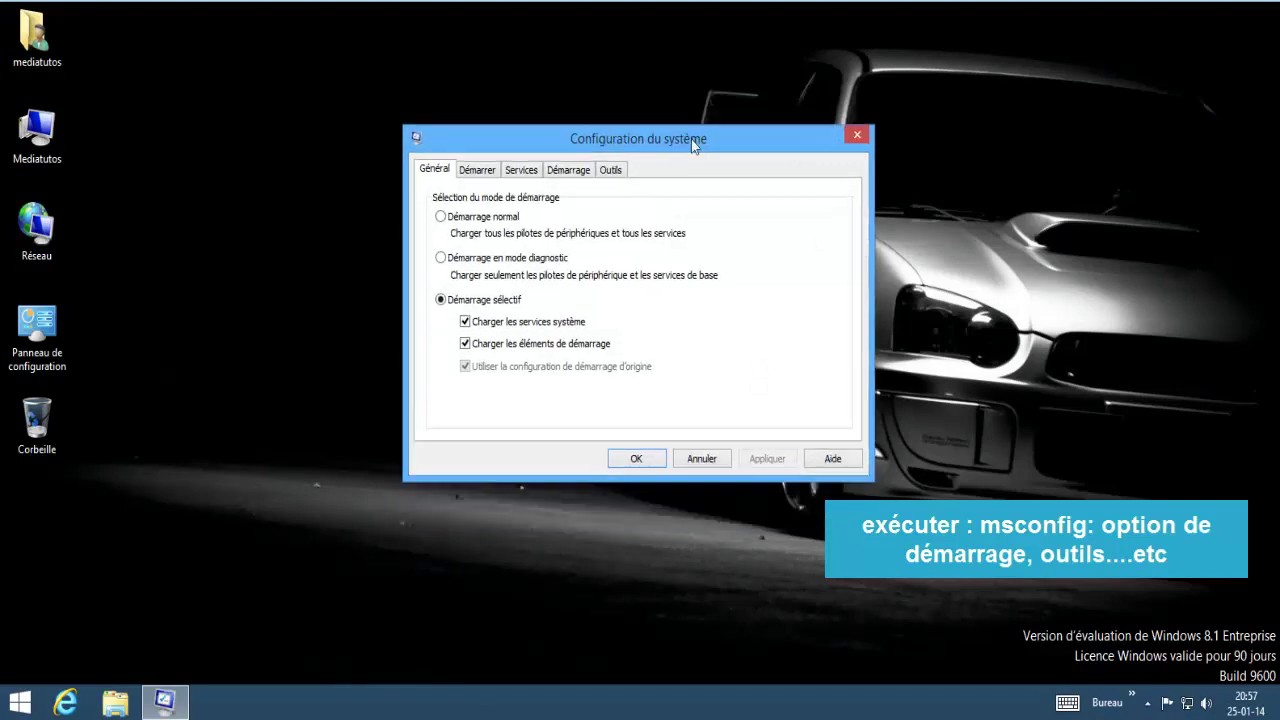
pyautogui.click(479, 170)
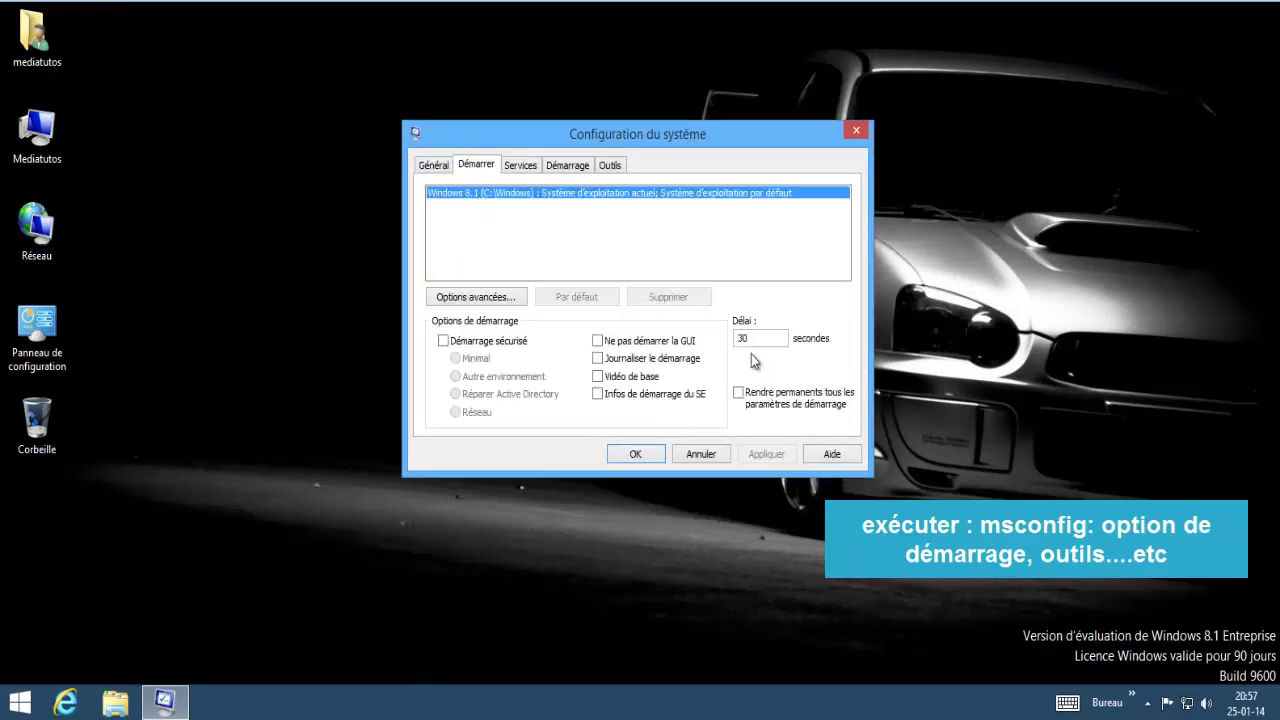
pyautogui.click(767, 343)
pyautogui.click(520, 165)
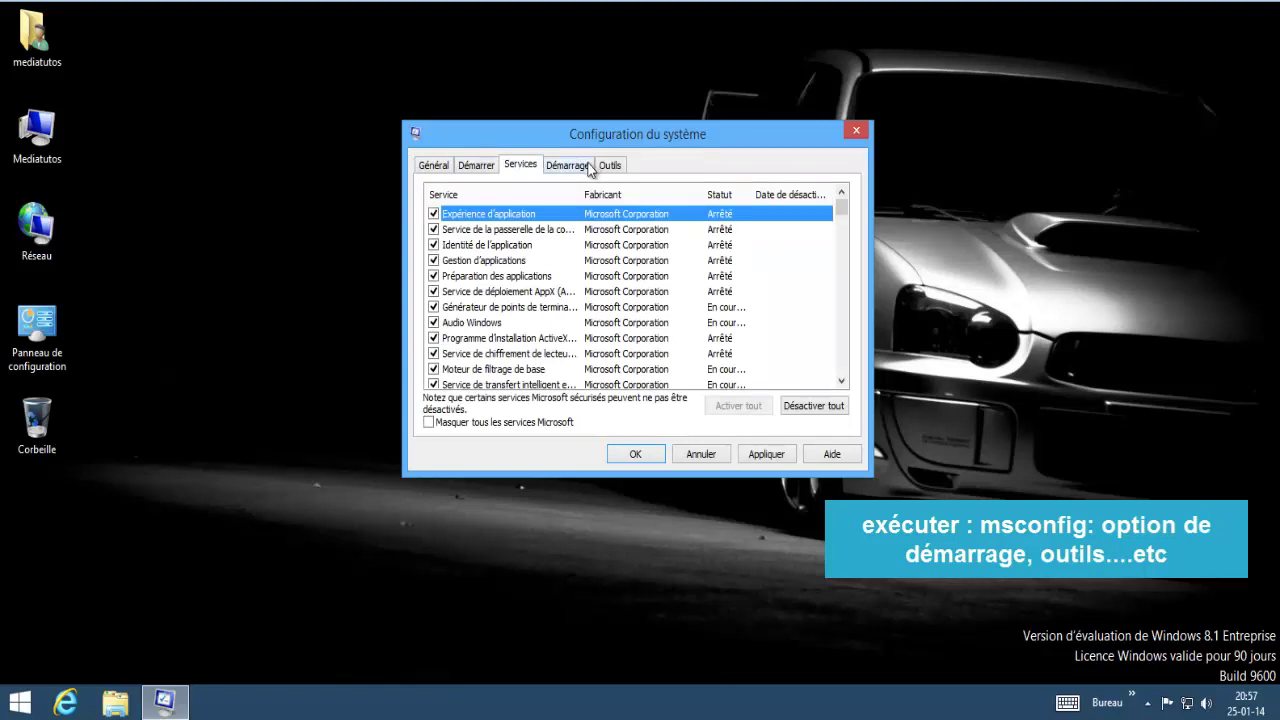
pyautogui.click(588, 167)
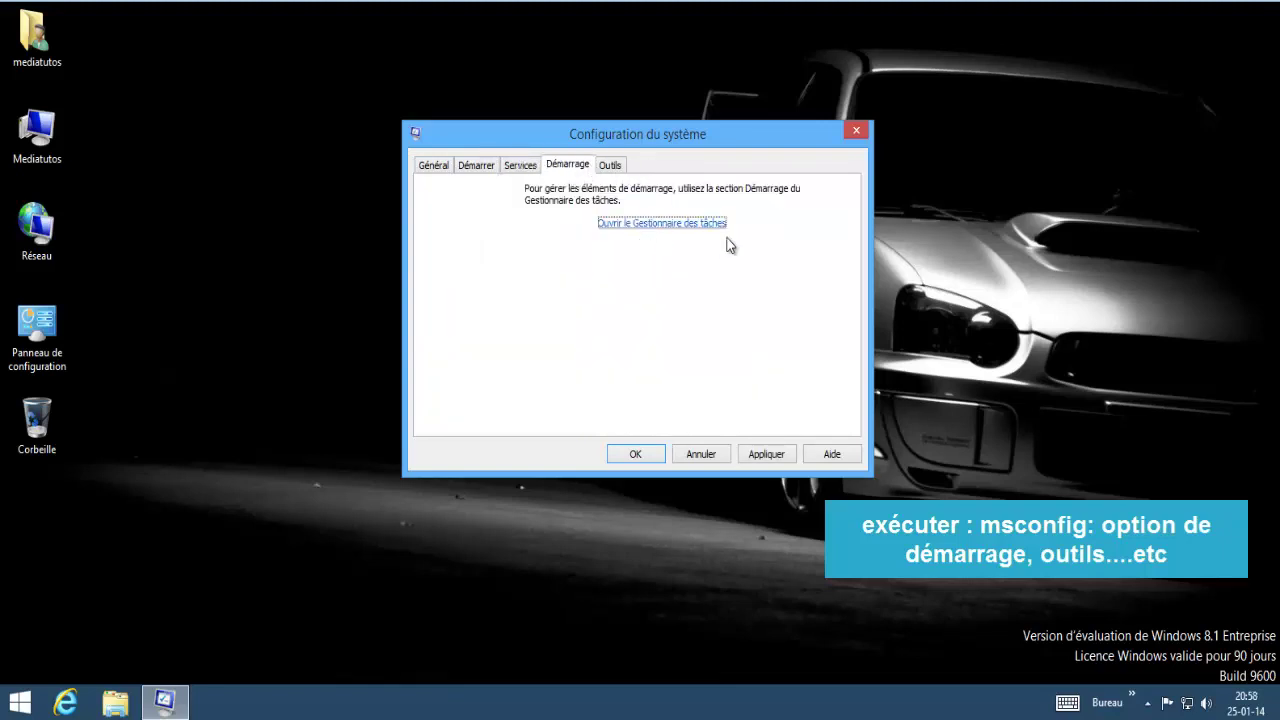
pyautogui.click(612, 170)
pyautogui.scroll(-3, 533, 260)
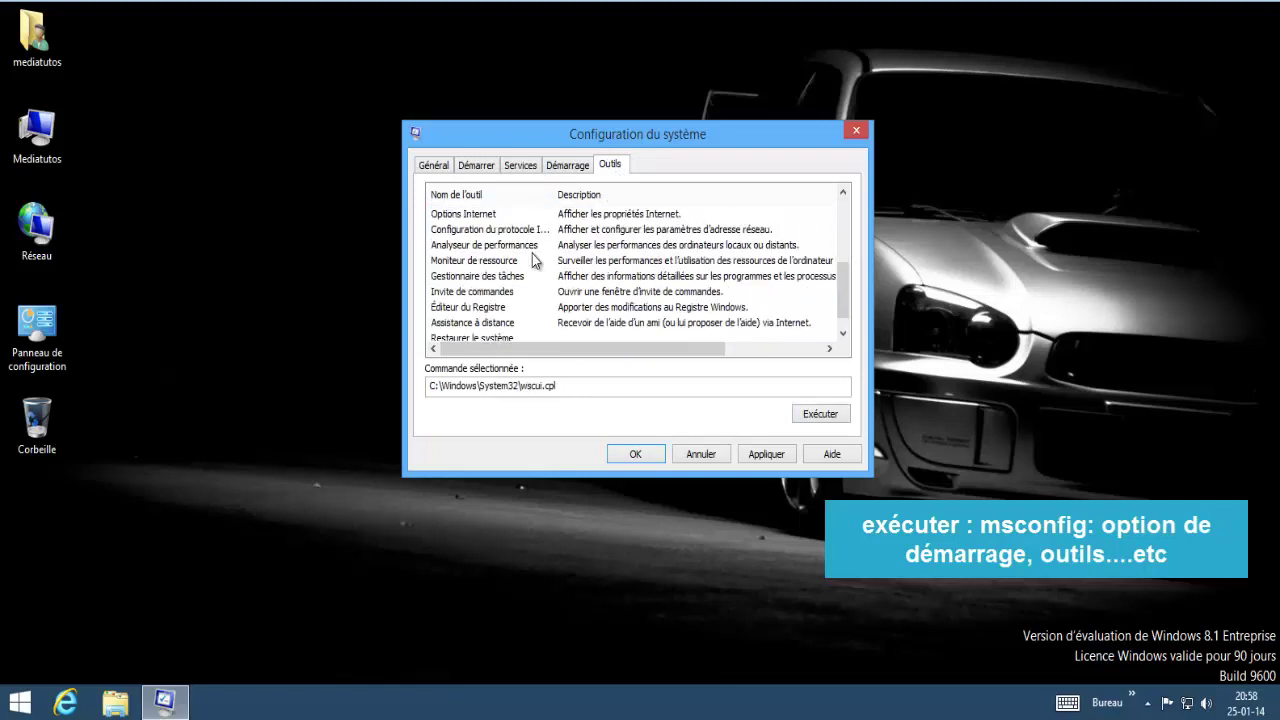
pyautogui.scroll(-1, 533, 260)
pyautogui.scroll(4, 553, 305)
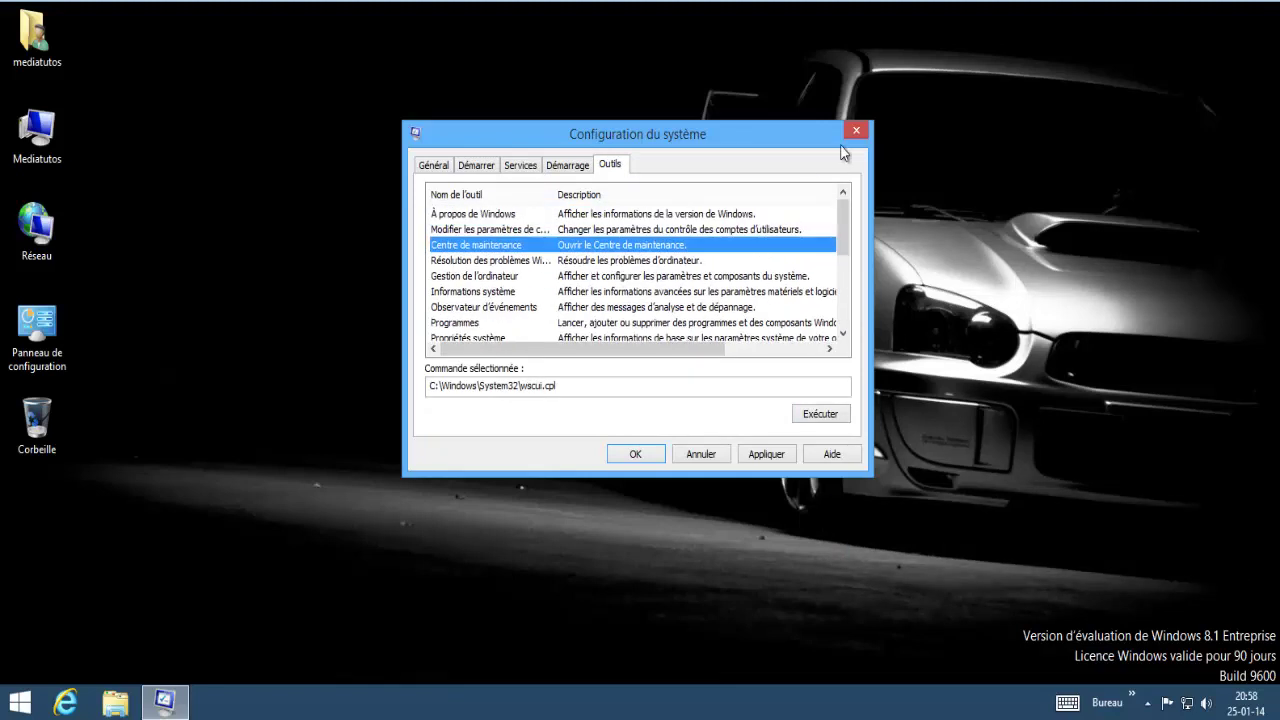
# - Review the remaining tools in System Configuration, checking the System Restore and Resource Monitor commands, and close the window
pyautogui.scroll(-4, 723, 256)
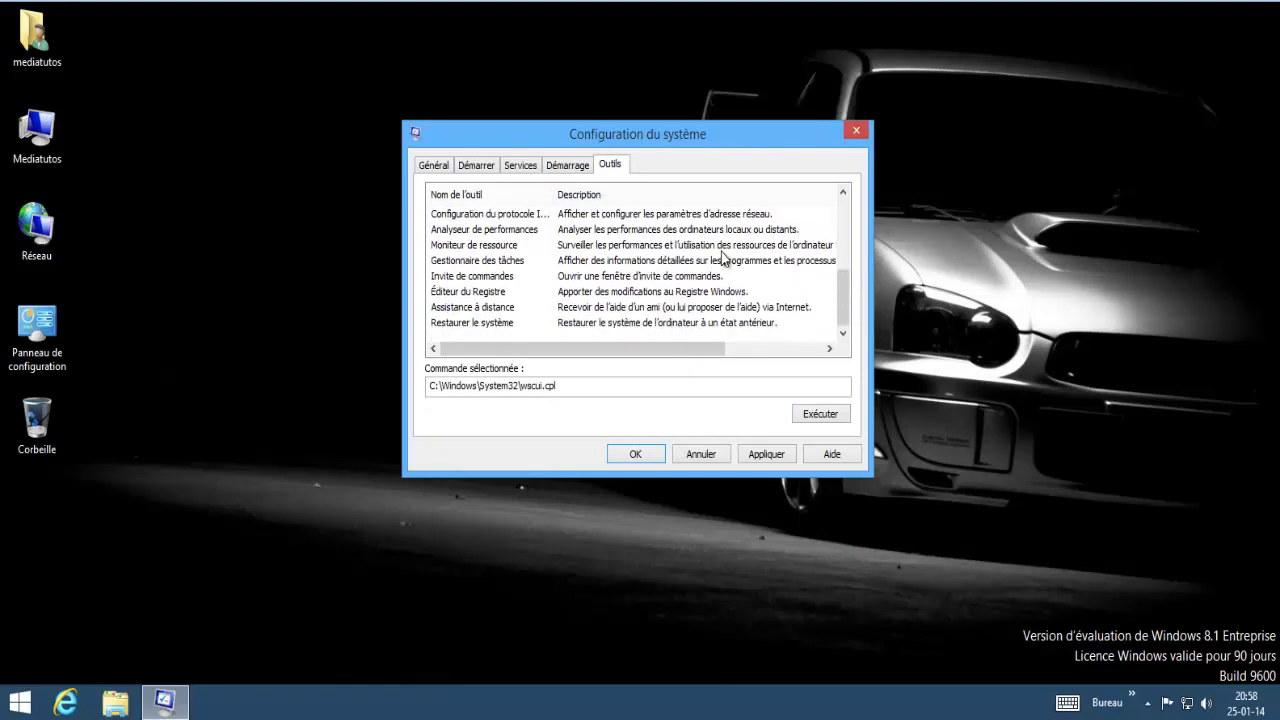
pyautogui.click(481, 330)
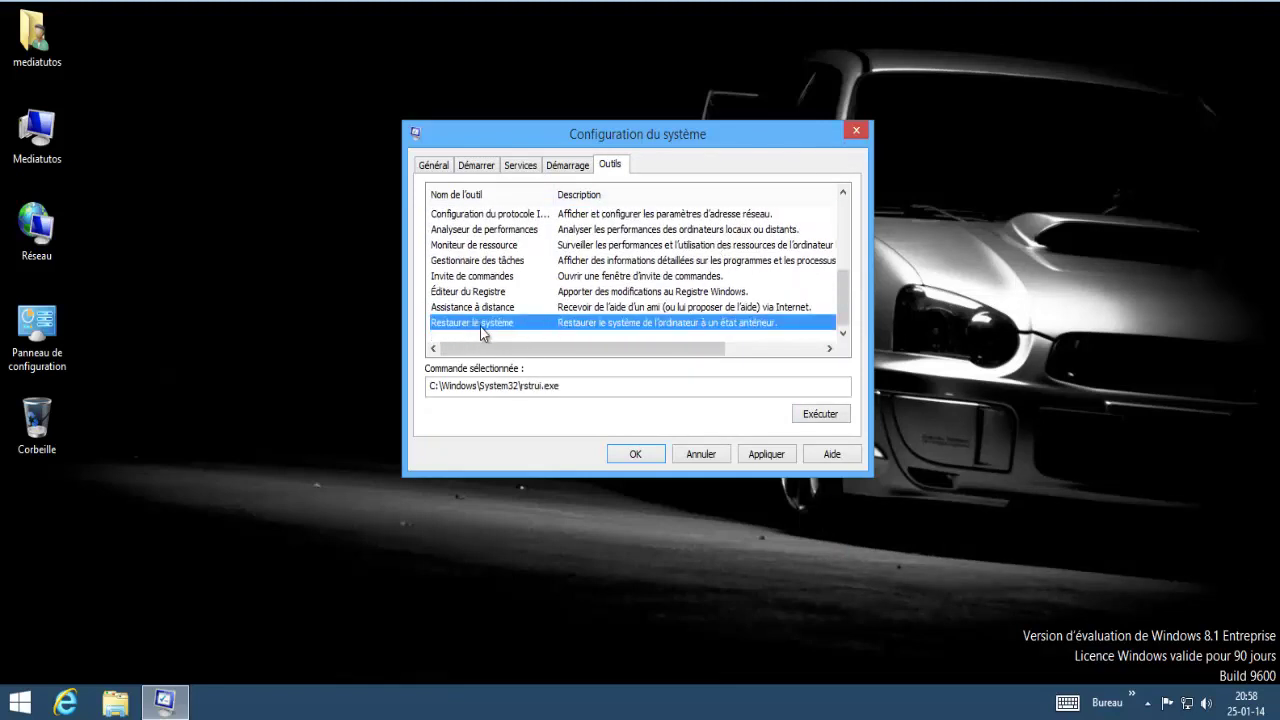
pyautogui.click(517, 247)
pyautogui.scroll(4, 517, 252)
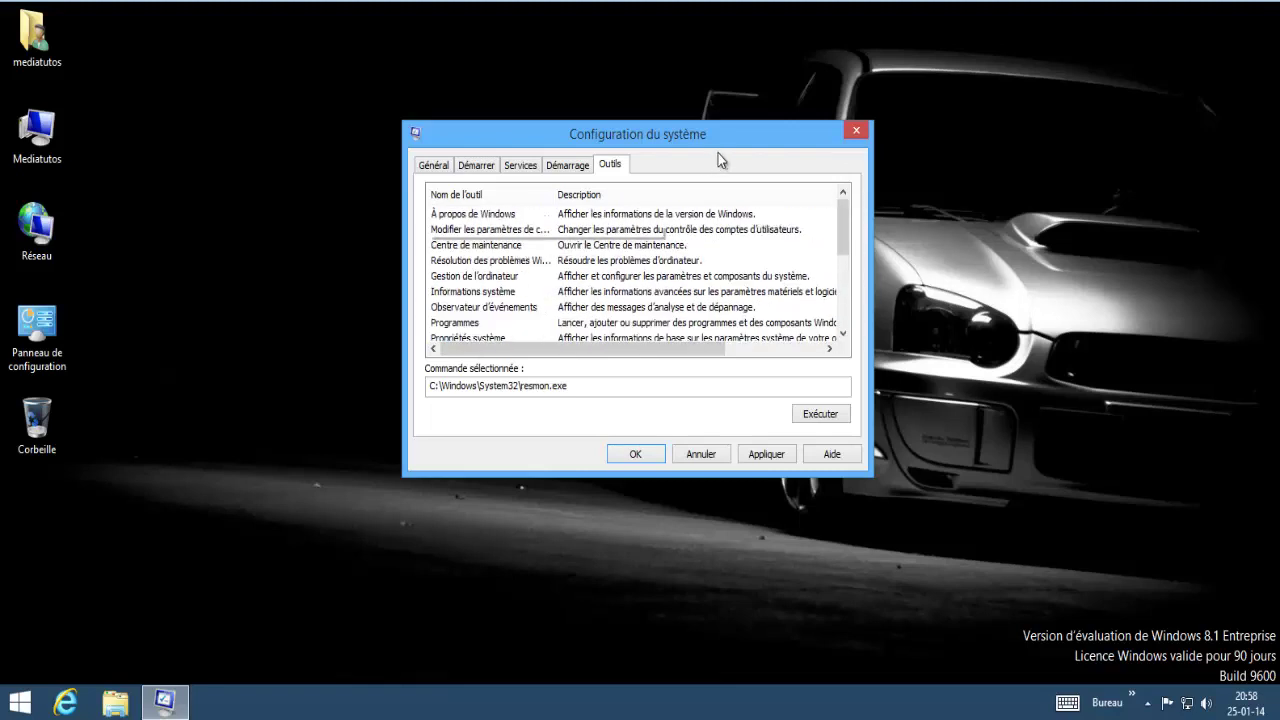
pyautogui.click(857, 131)
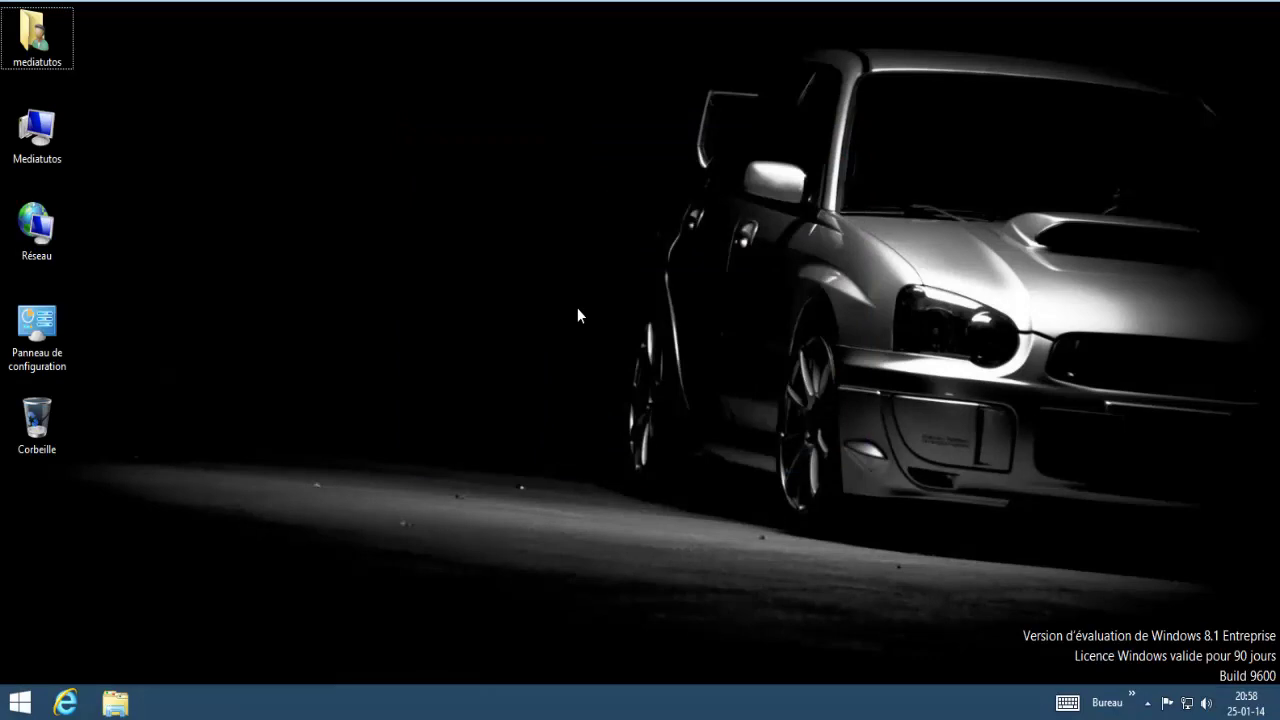
# - Launch Task Manager from the taskbar, shift its window slightly away from the desktop icons, and expand it to the detailed view
pyautogui.rightClick(603, 712)
pyautogui.click(663, 639)
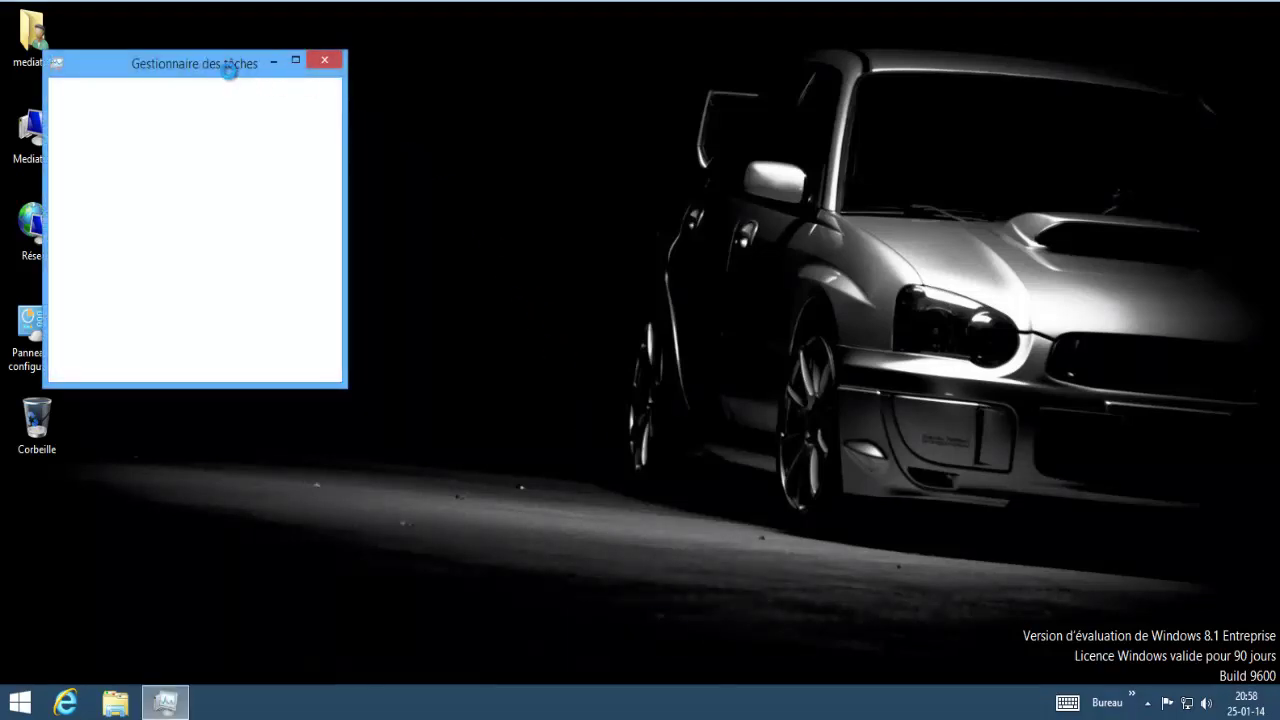
pyautogui.moveTo(228, 66); pyautogui.dragTo(279, 66)
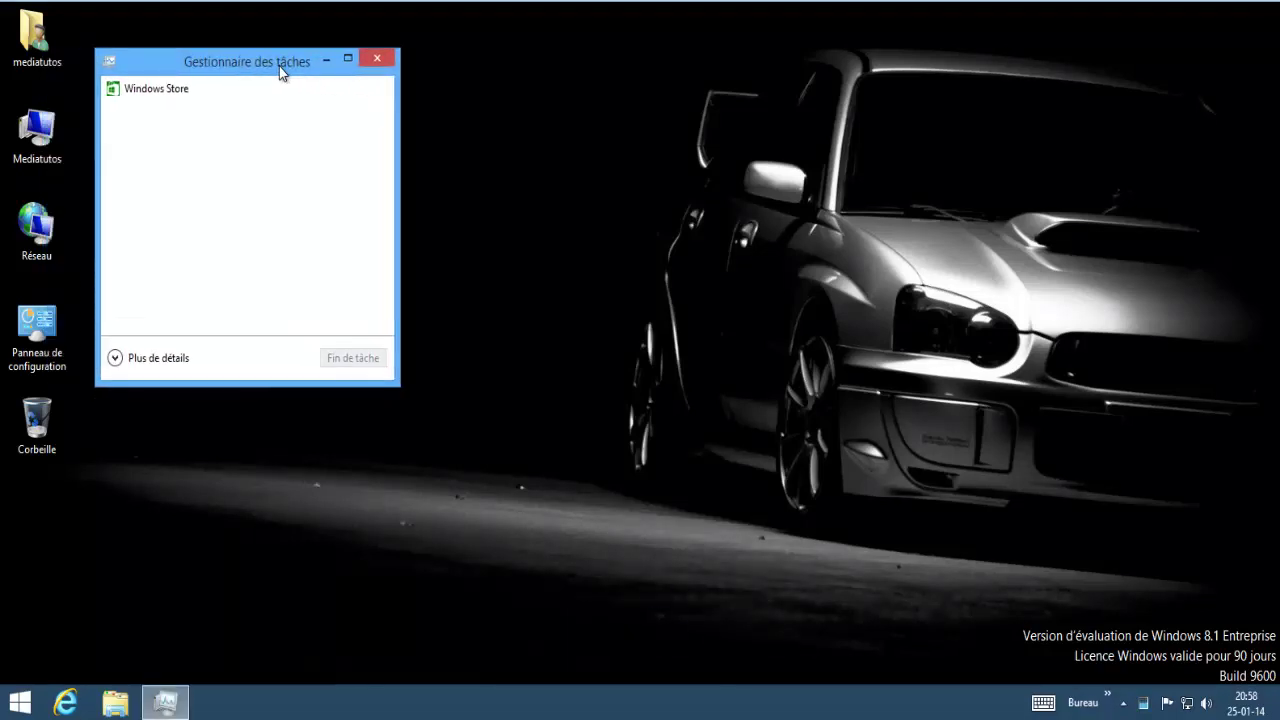
pyautogui.click(169, 359)
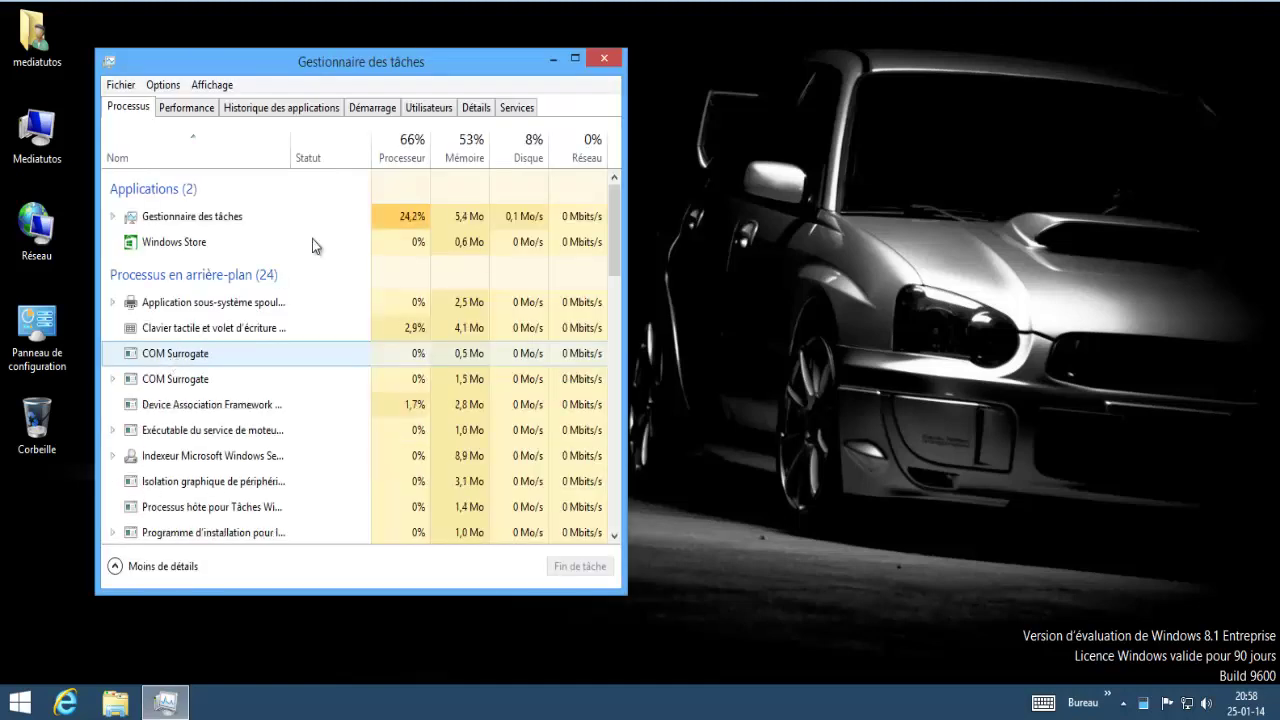
# - Examine Task Manager's startup programs, the user's running processes, services, performance graphs, application history and file commands
pyautogui.click(378, 110)
pyautogui.click(225, 168)
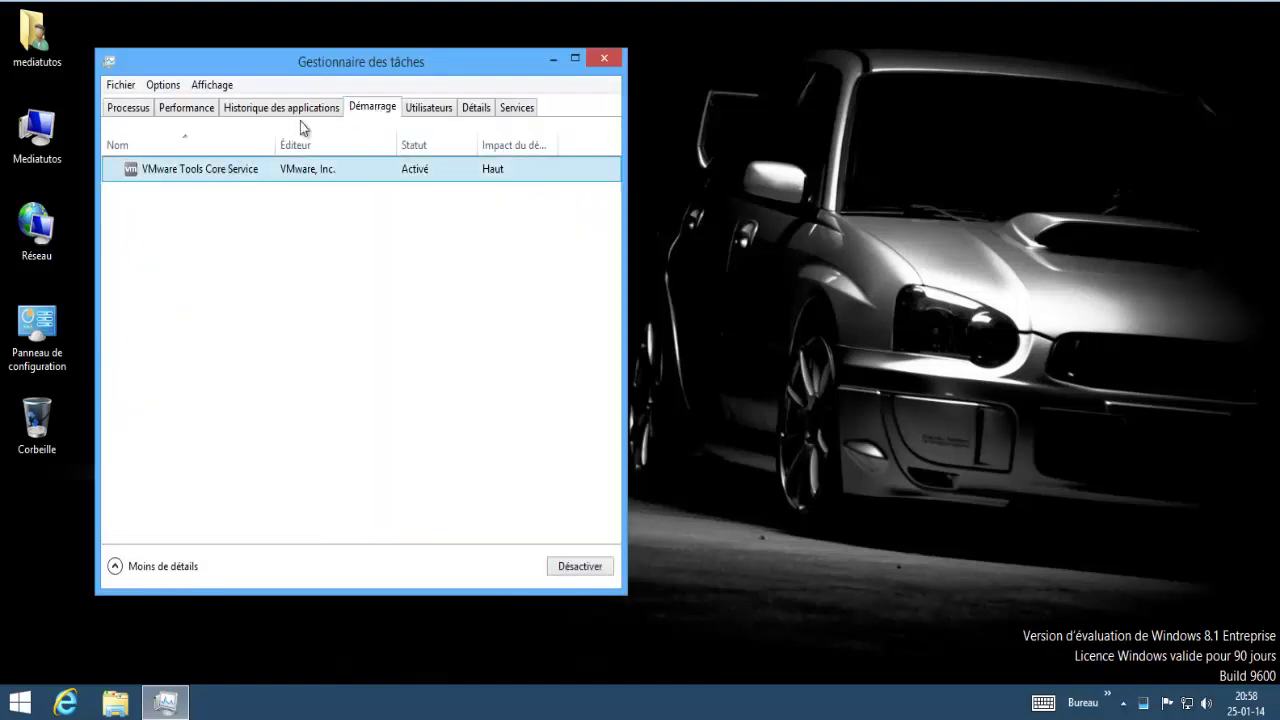
pyautogui.click(421, 110)
pyautogui.click(143, 180)
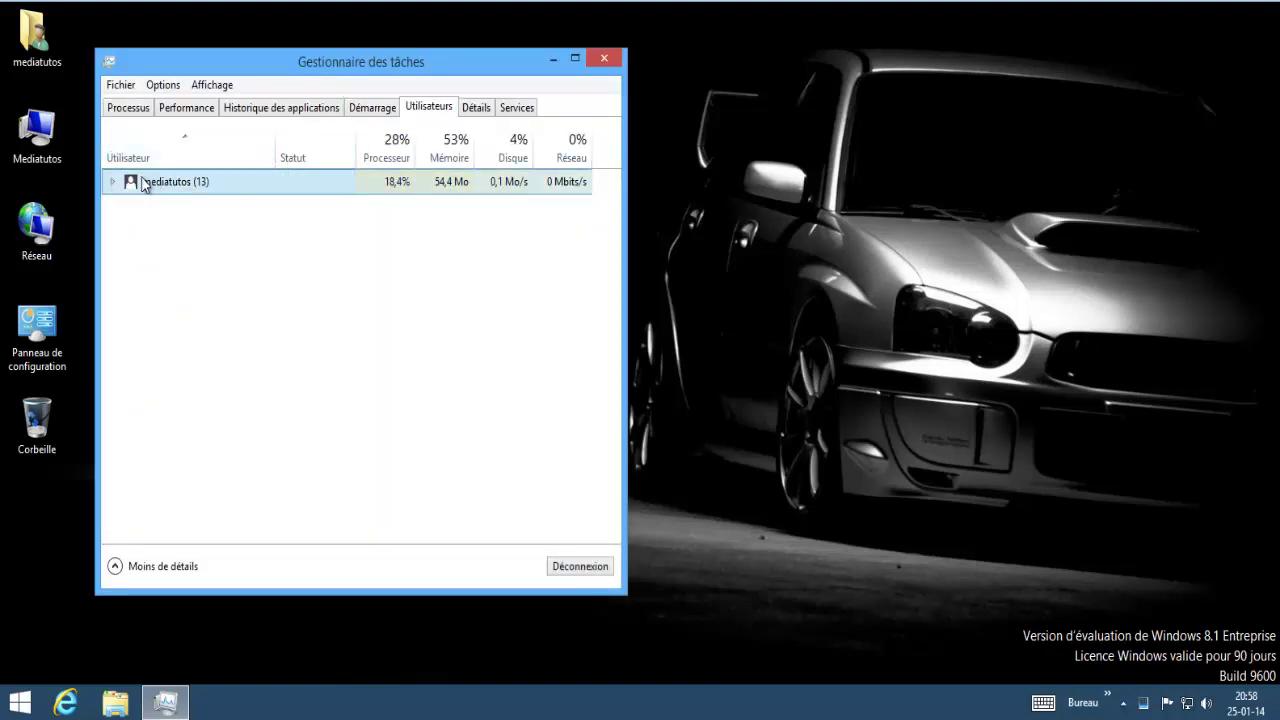
pyautogui.click(113, 182)
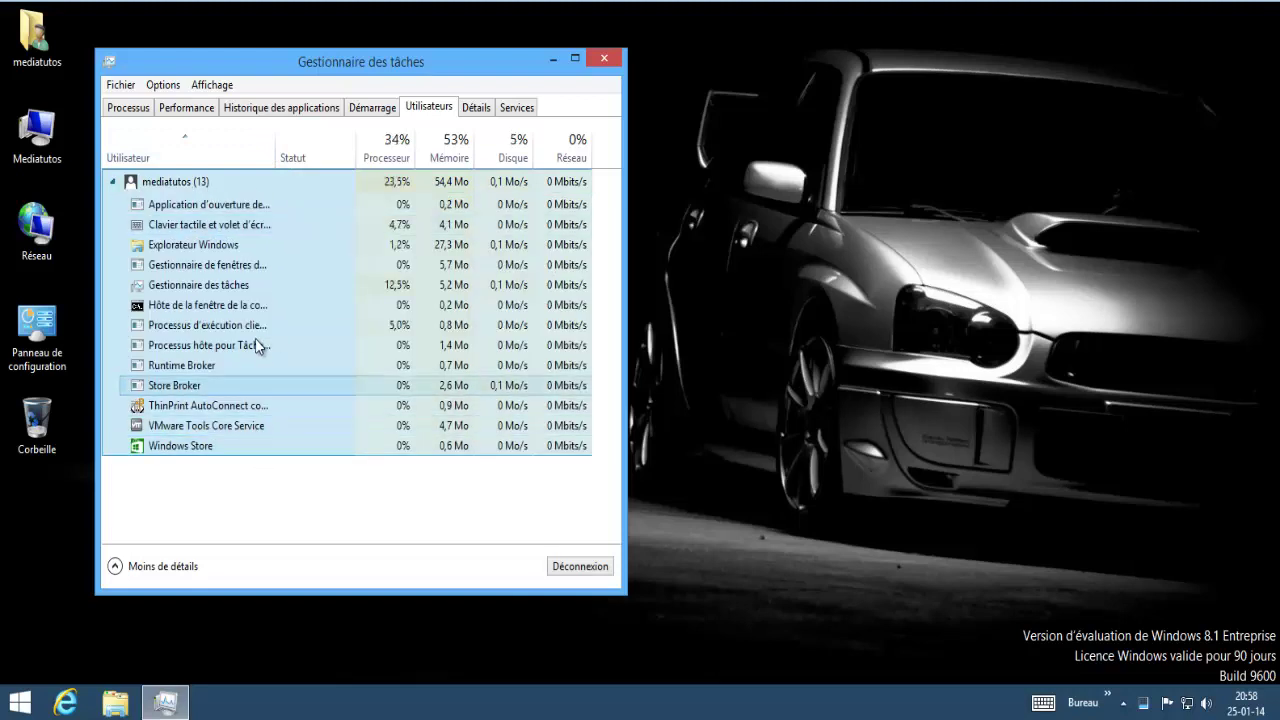
pyautogui.click(203, 446)
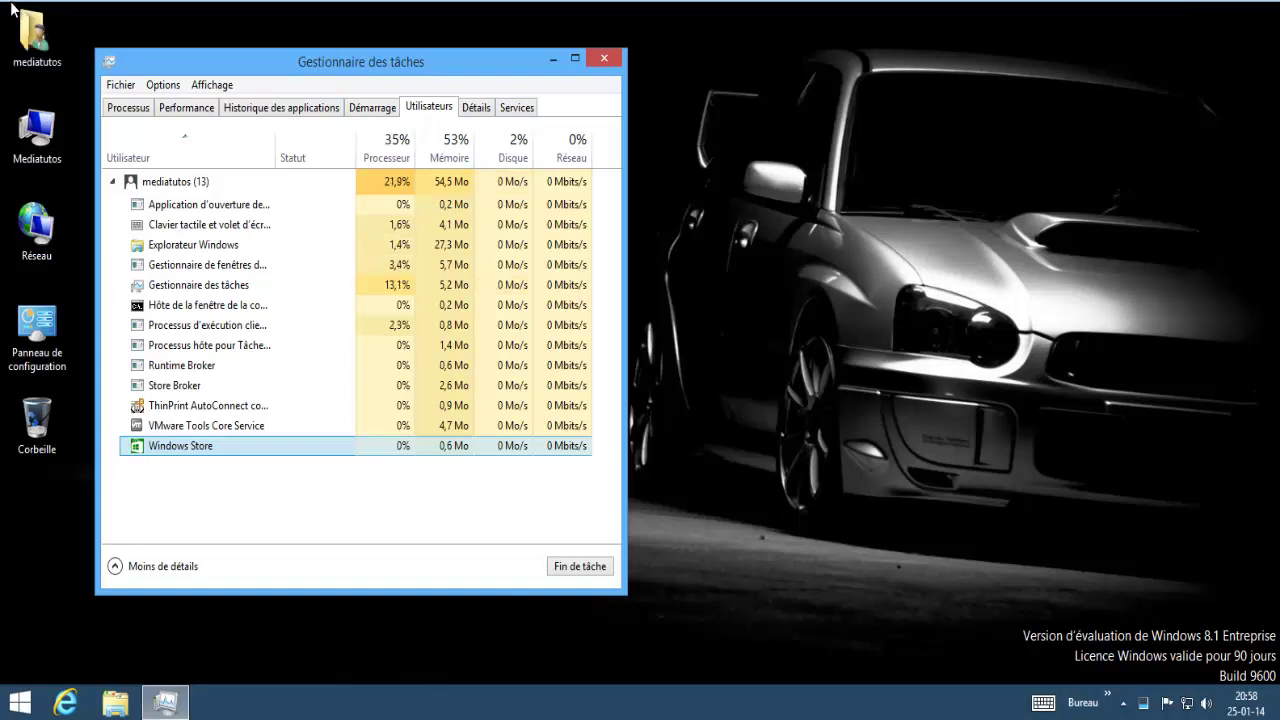
pyautogui.click(510, 108)
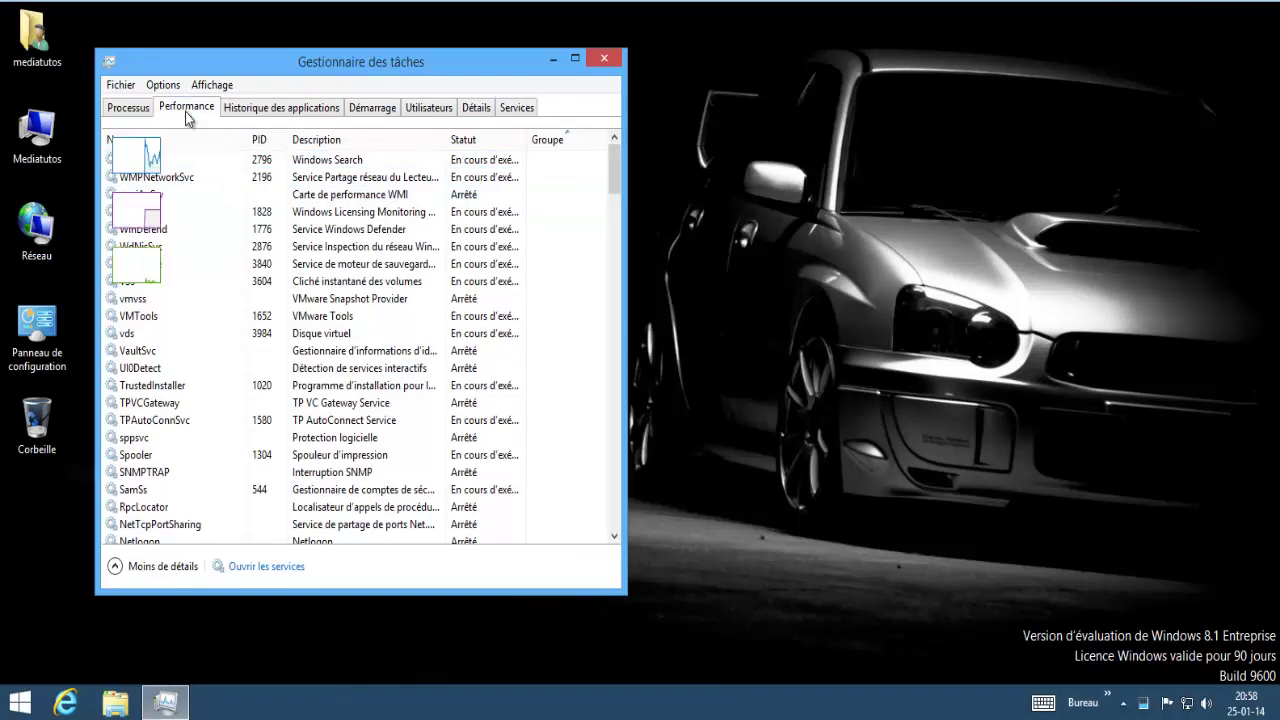
pyautogui.click(186, 108)
pyautogui.click(336, 112)
pyautogui.scroll(-5, 215, 260)
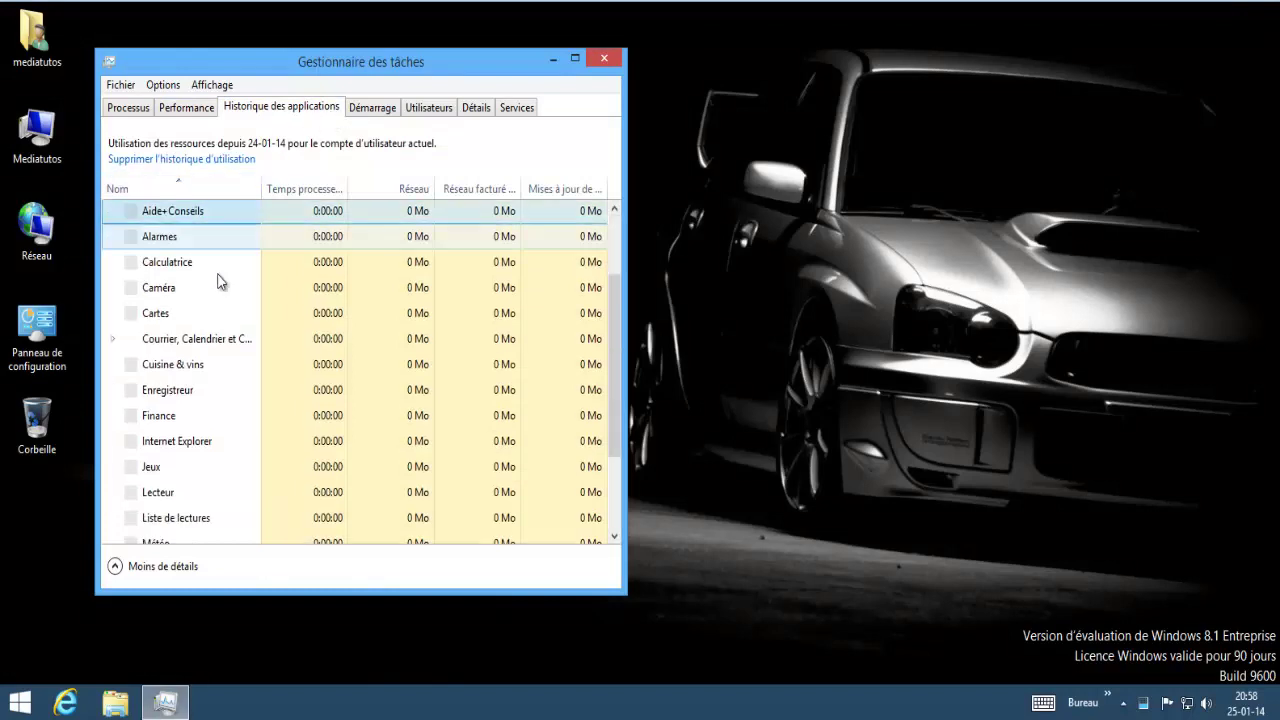
pyautogui.click(121, 86)
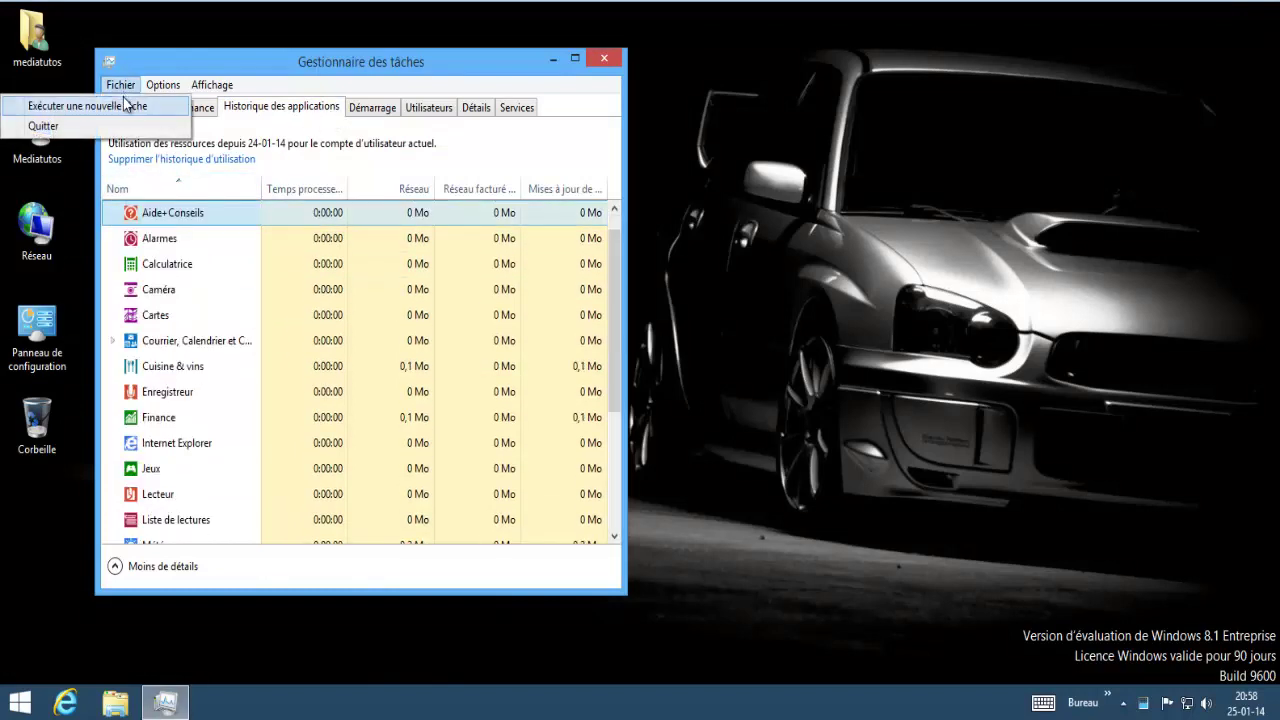
pyautogui.click(240, 78)
# - End the Windows Store task in Task Manager's process list
pyautogui.click(130, 108)
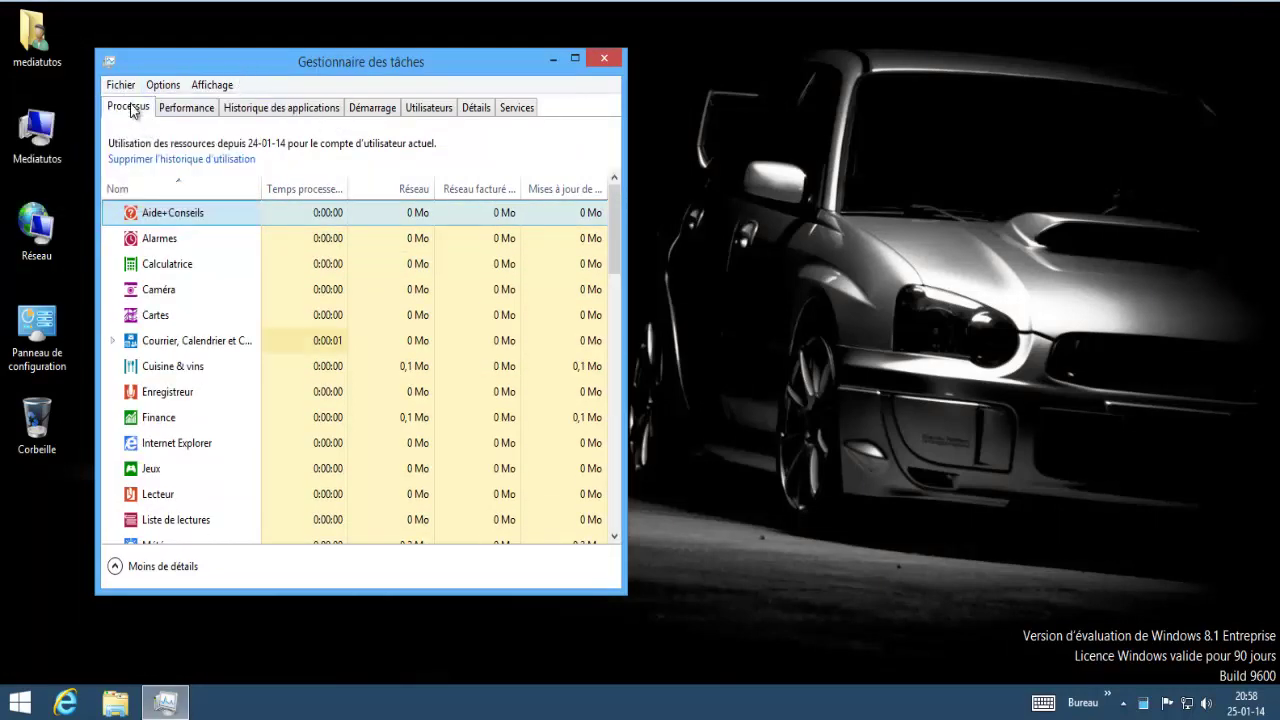
pyautogui.click(200, 252)
pyautogui.rightClick(200, 252)
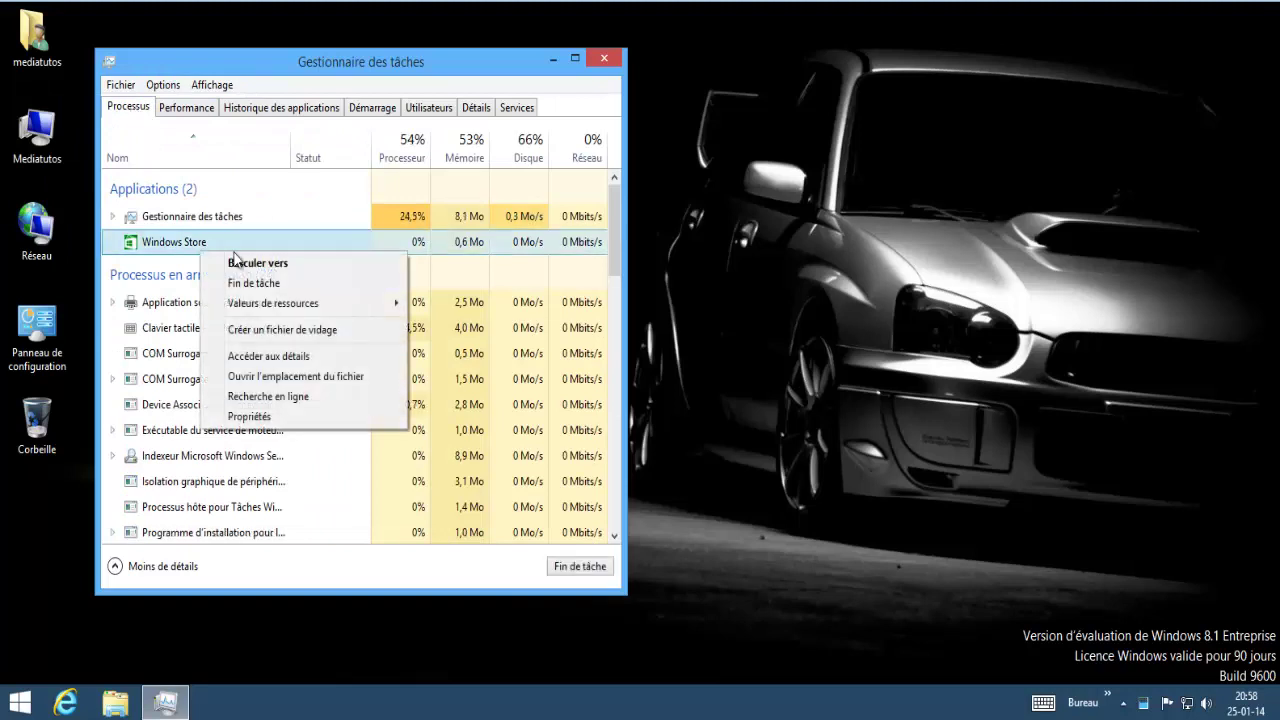
pyautogui.click(262, 283)
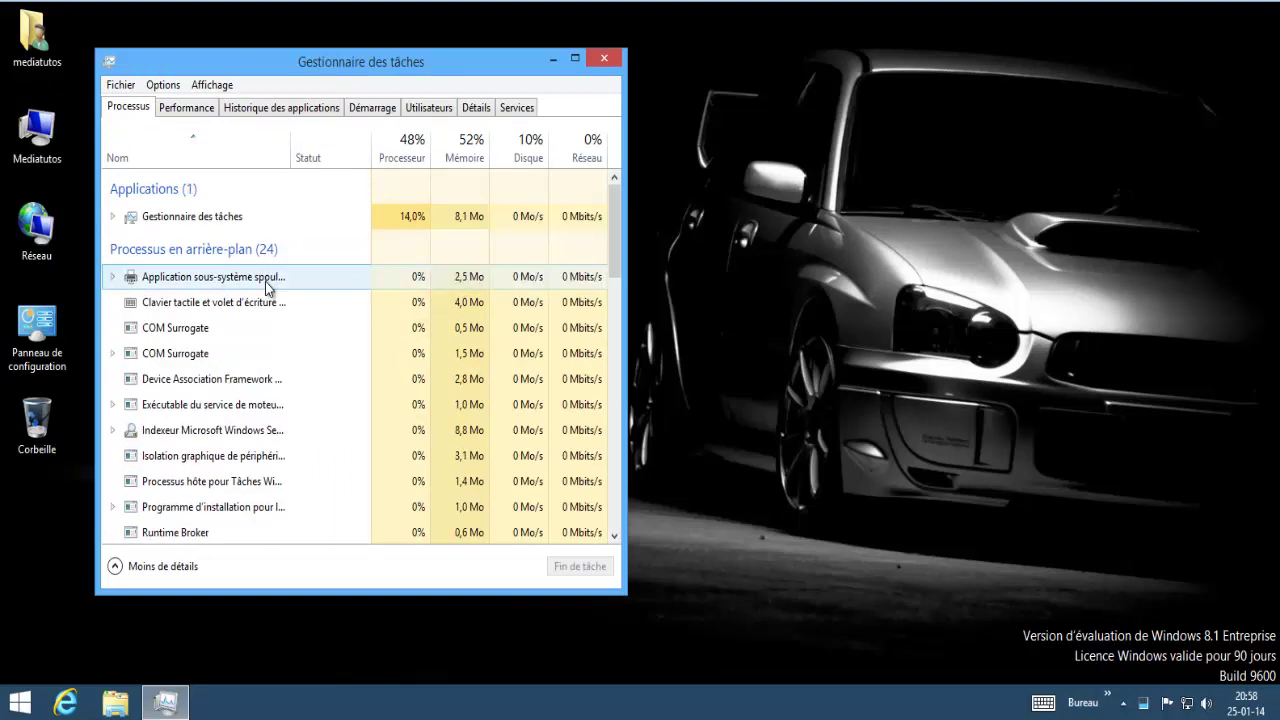
# - Look through the background and Windows processes, the startup entry and the services, and close Task Manager
pyautogui.scroll(-6, 265, 284)
pyautogui.scroll(-8, 270, 300)
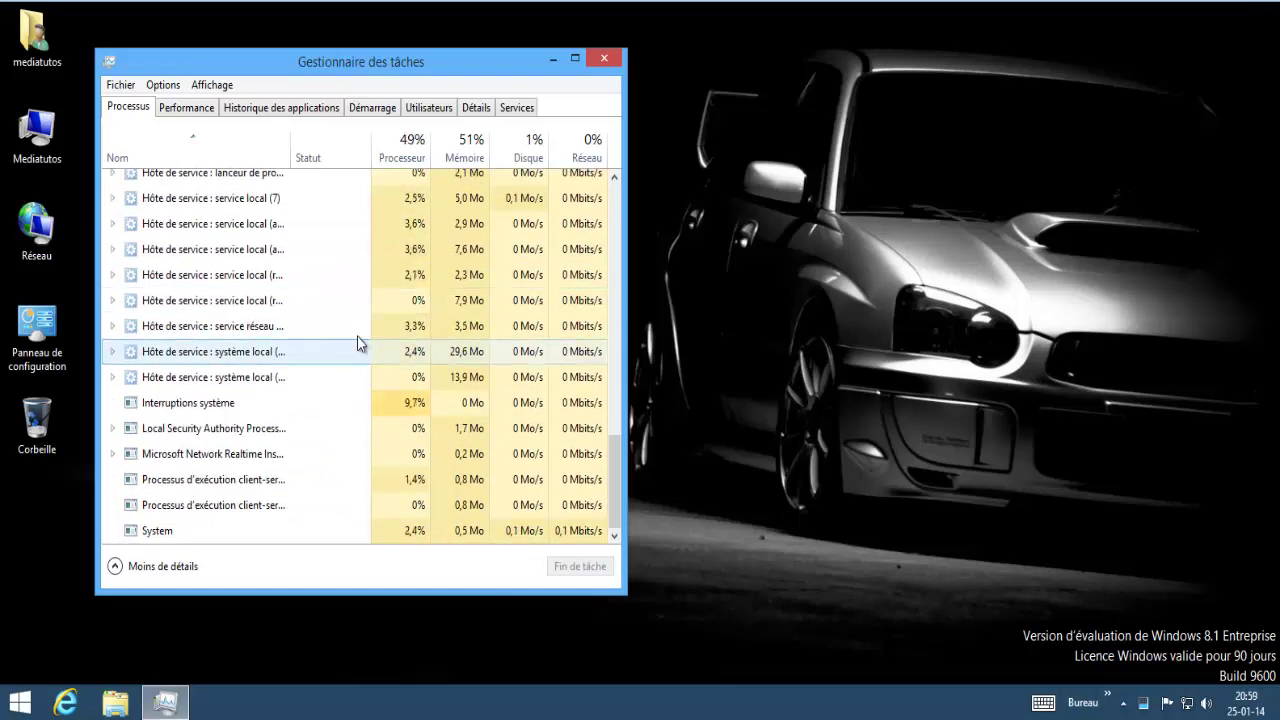
pyautogui.click(374, 108)
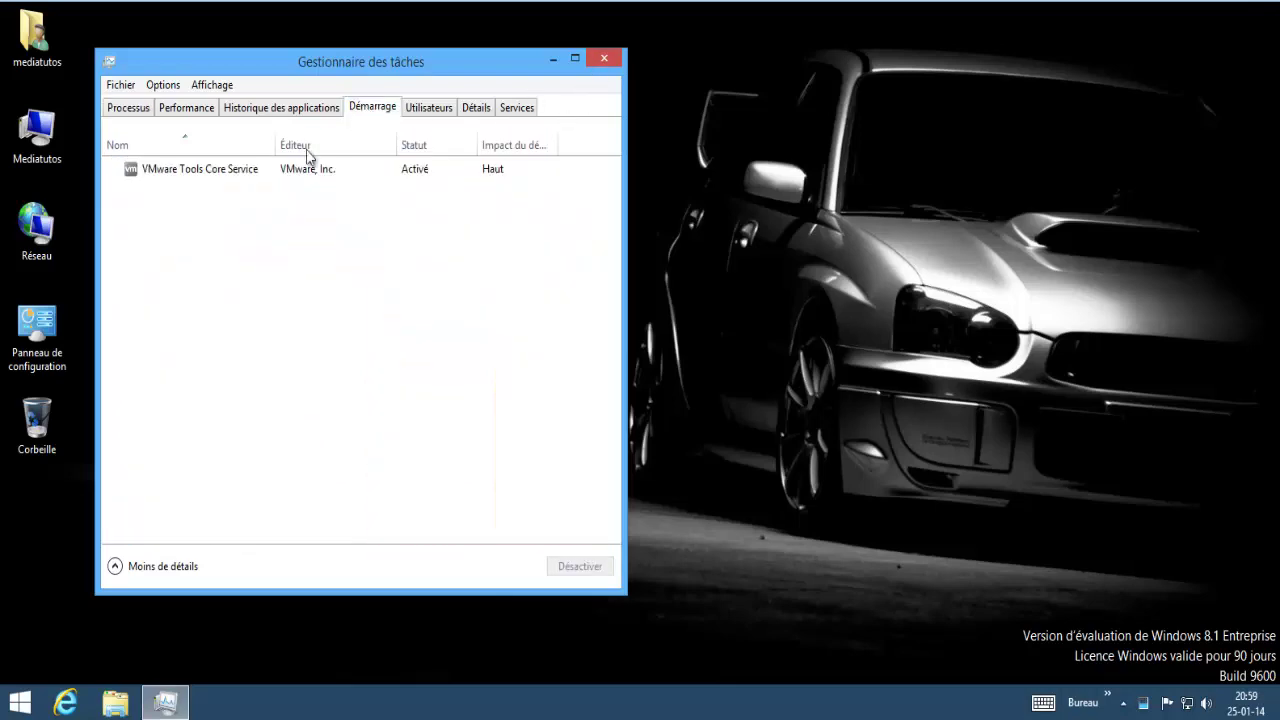
pyautogui.click(229, 170)
pyautogui.click(506, 110)
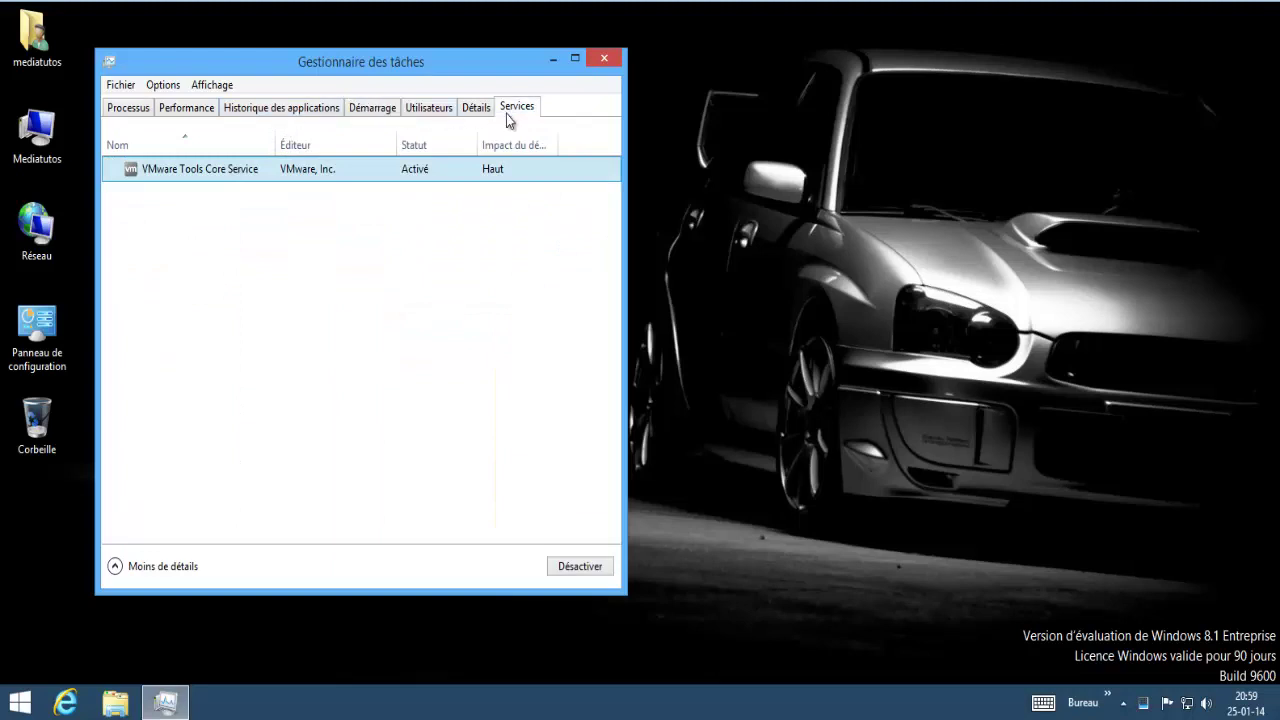
pyautogui.click(614, 64)
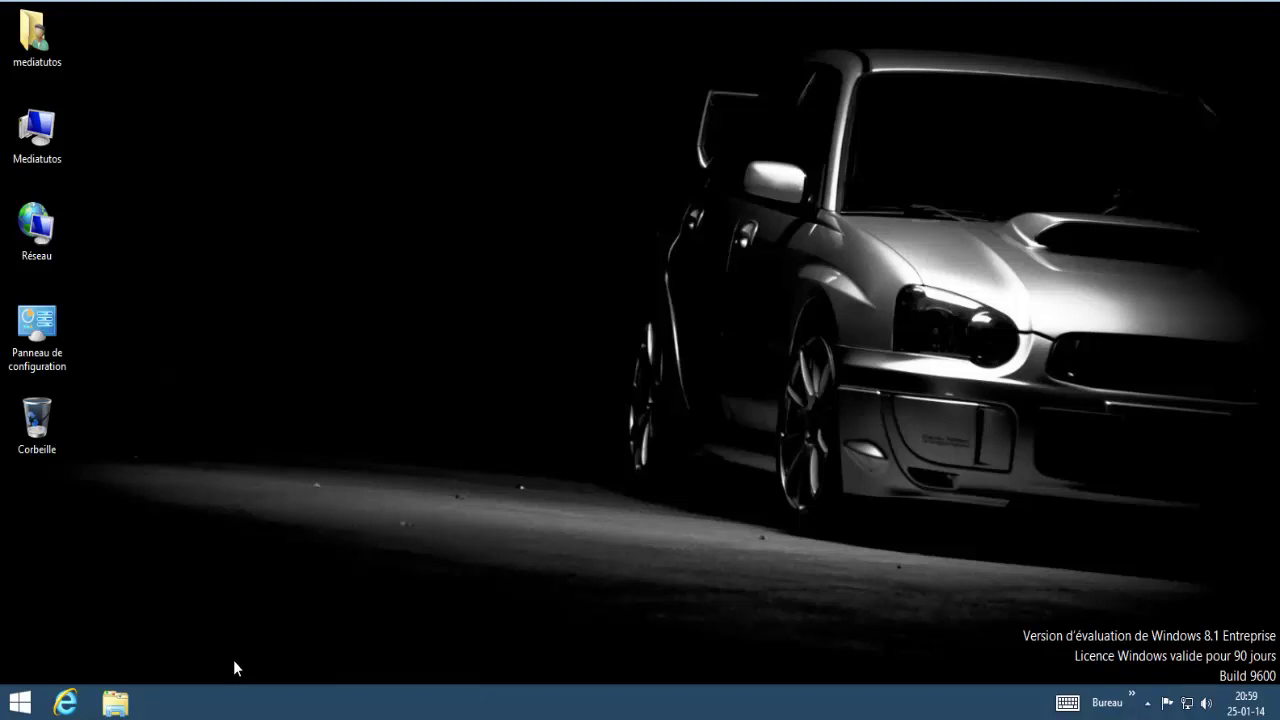
# - Launch Computer Management from the computer's desktop icon, show Disk Management, select the C: partition and widen the window
pyautogui.rightClick(4, 126)
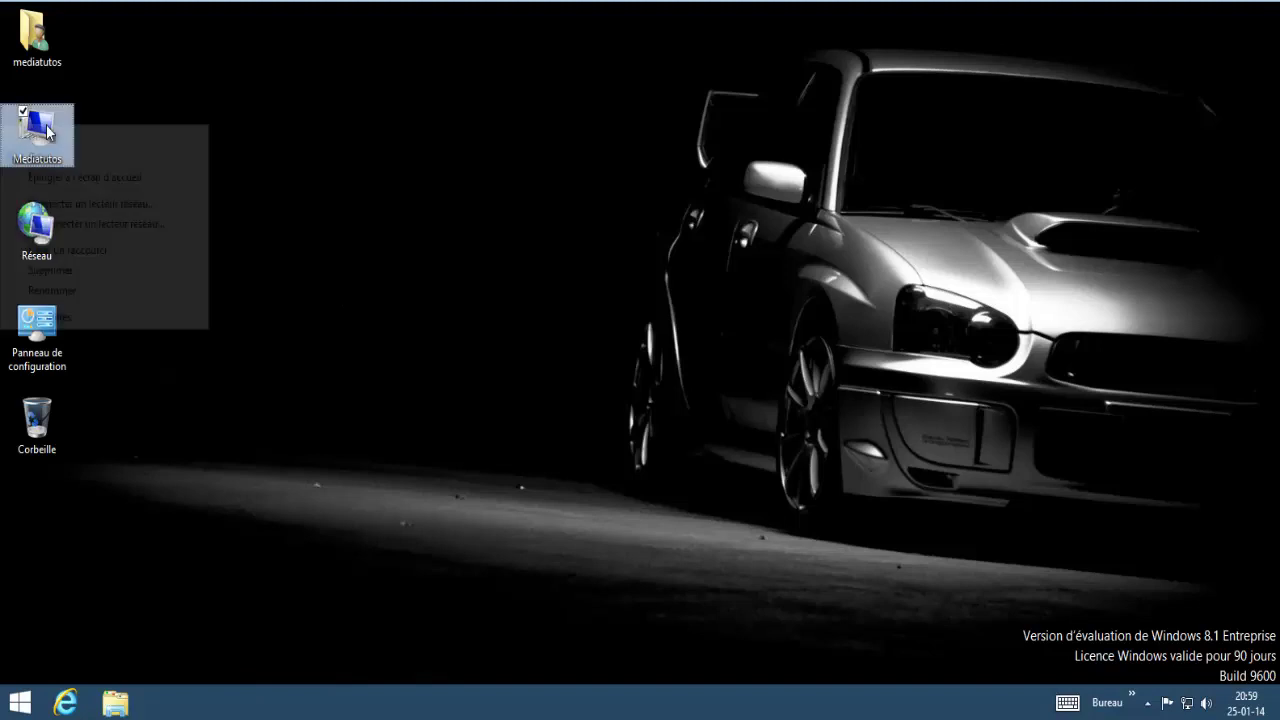
pyautogui.click(95, 155)
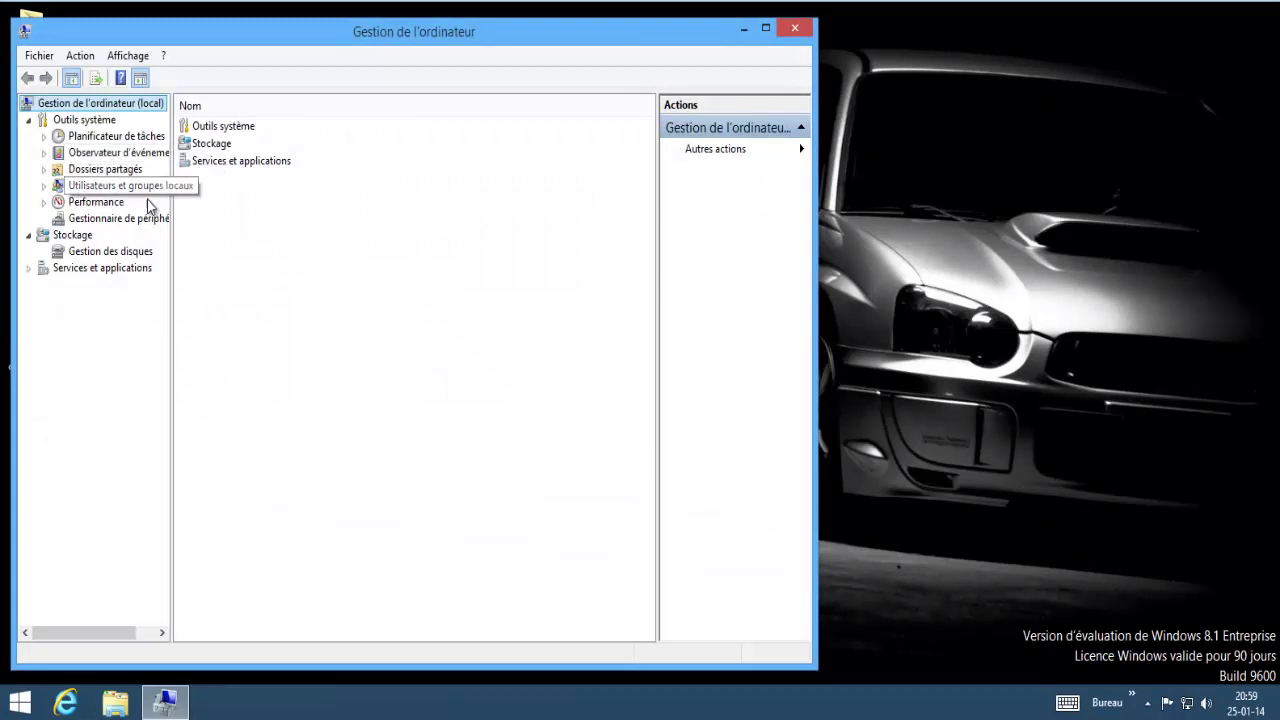
pyautogui.click(90, 250)
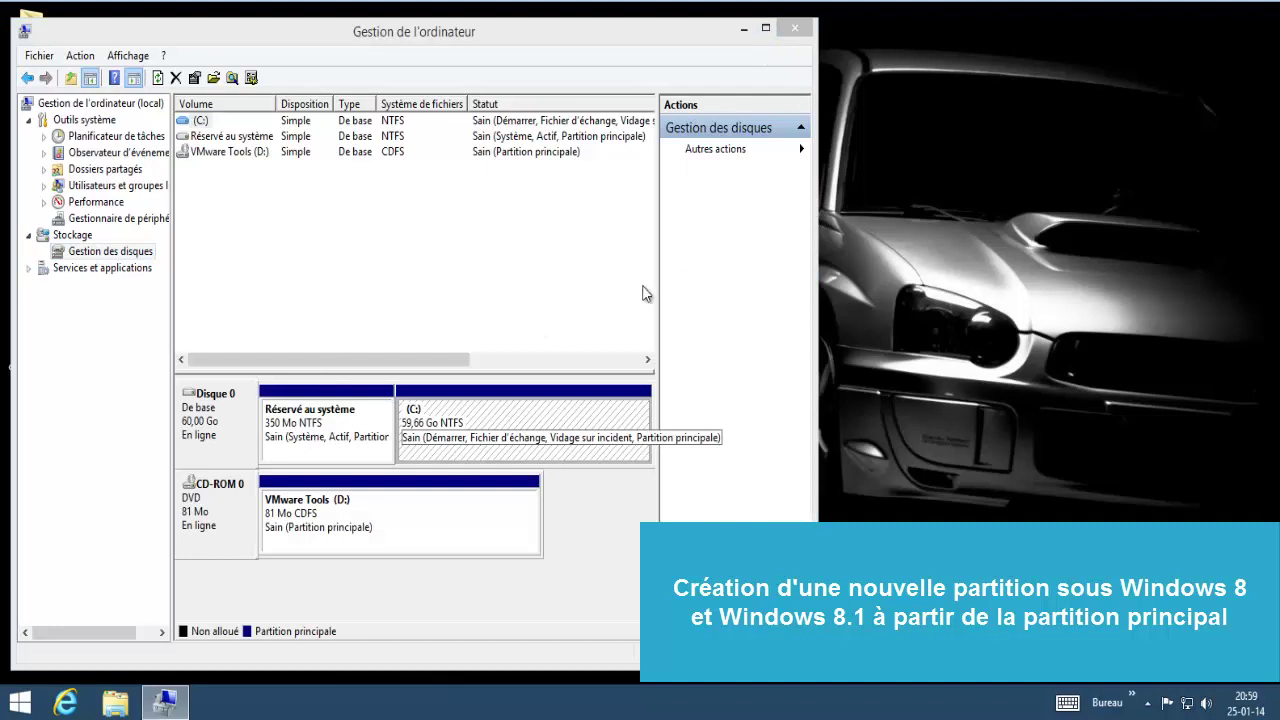
pyautogui.click(470, 436)
pyautogui.moveTo(815, 297); pyautogui.dragTo(939, 297)
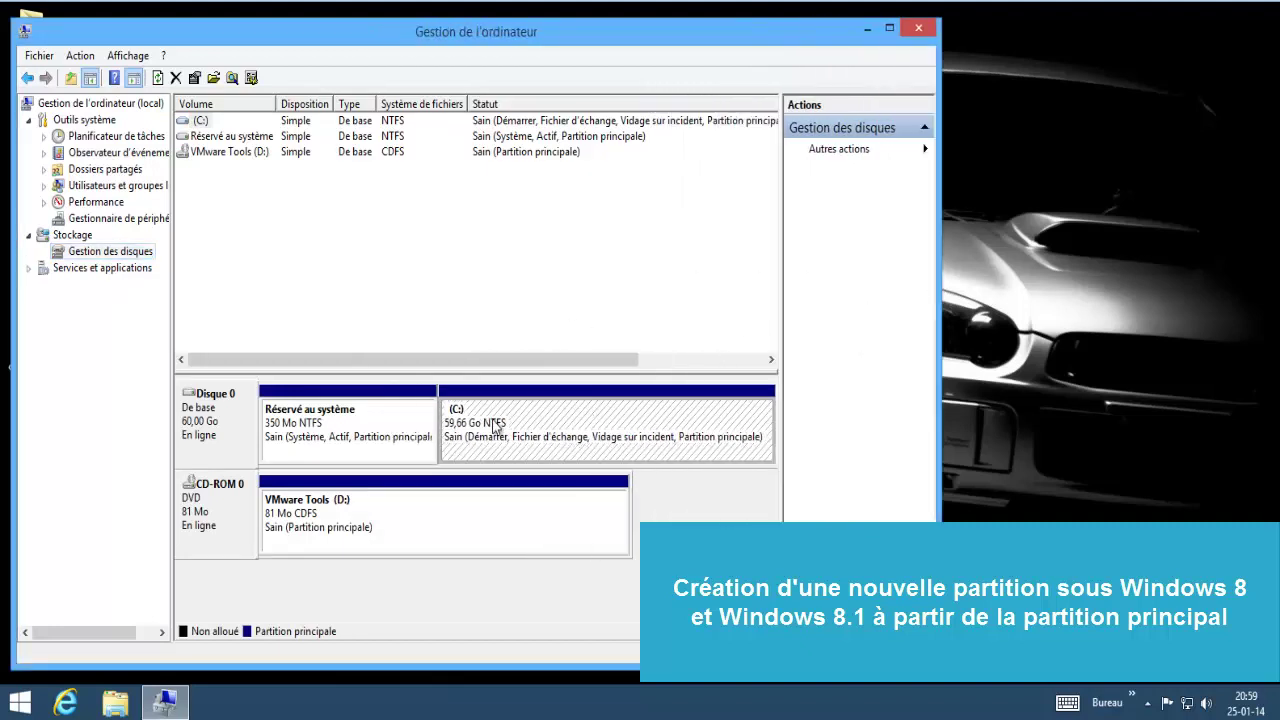
# - Shrink the C: volume by 20000 MB and select the resulting unallocated space on Disk 0
pyautogui.rightClick(558, 424)
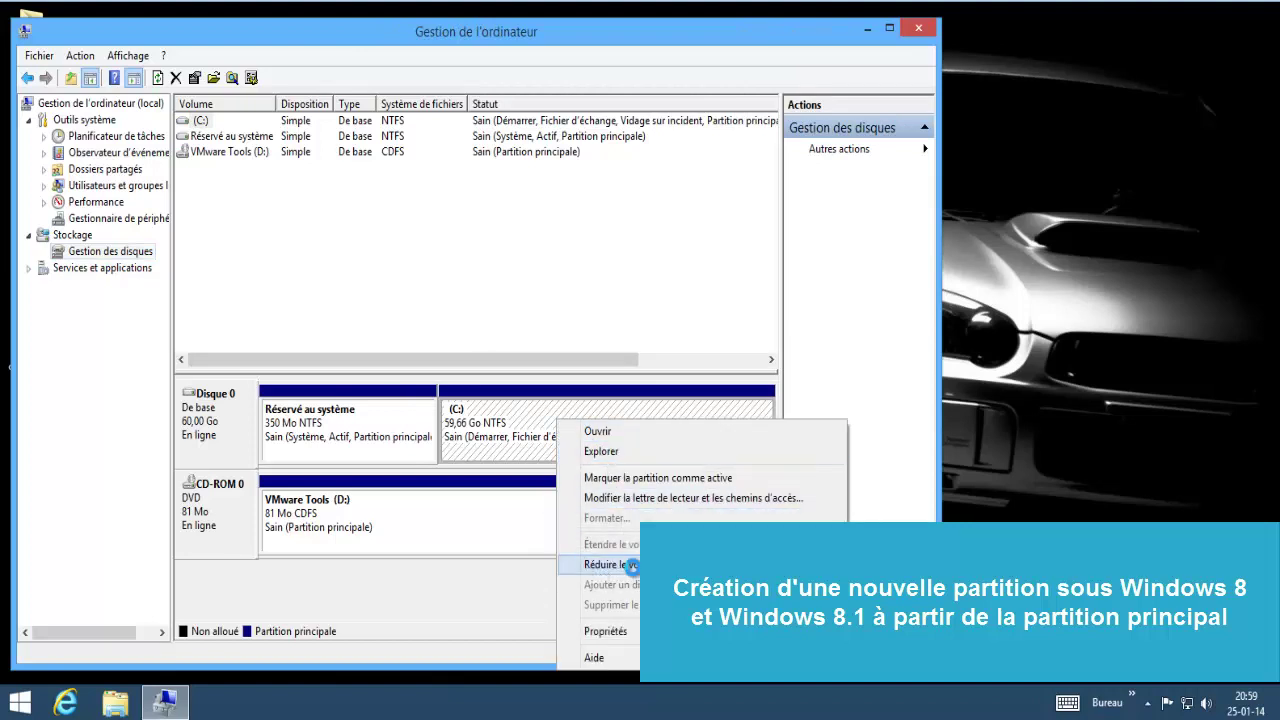
pyautogui.click(620, 568)
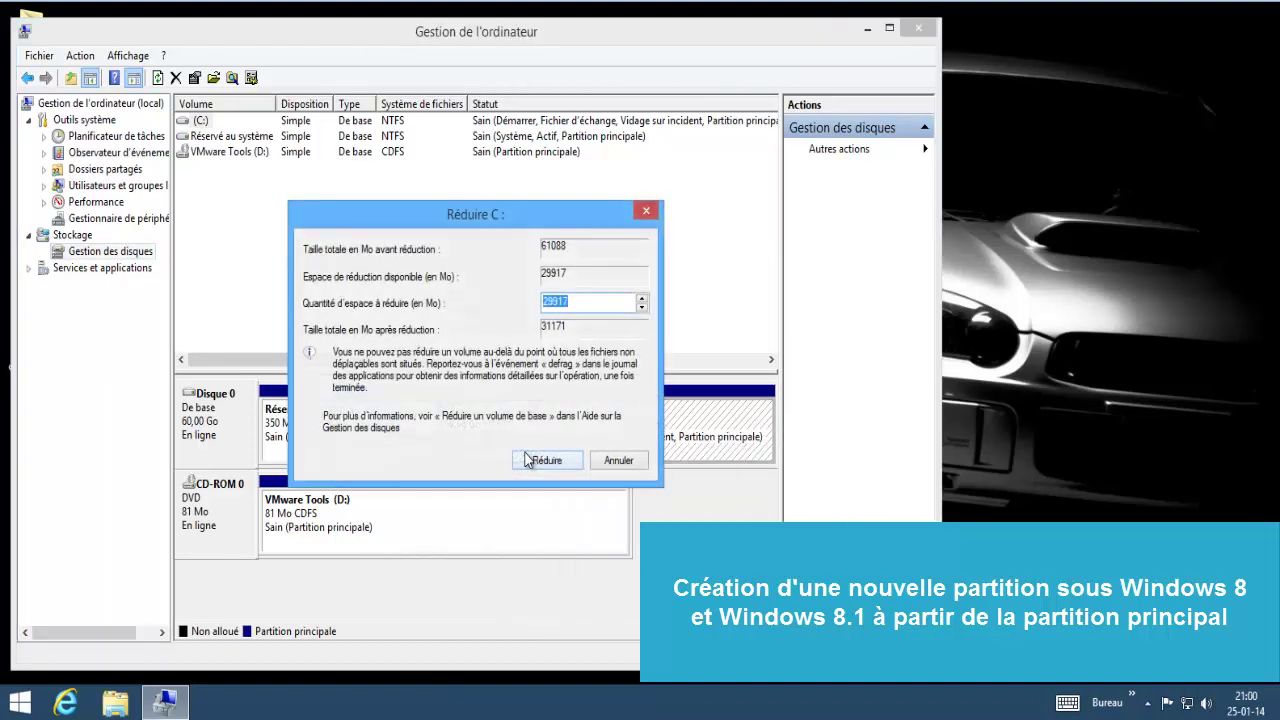
pyautogui.click(558, 305)
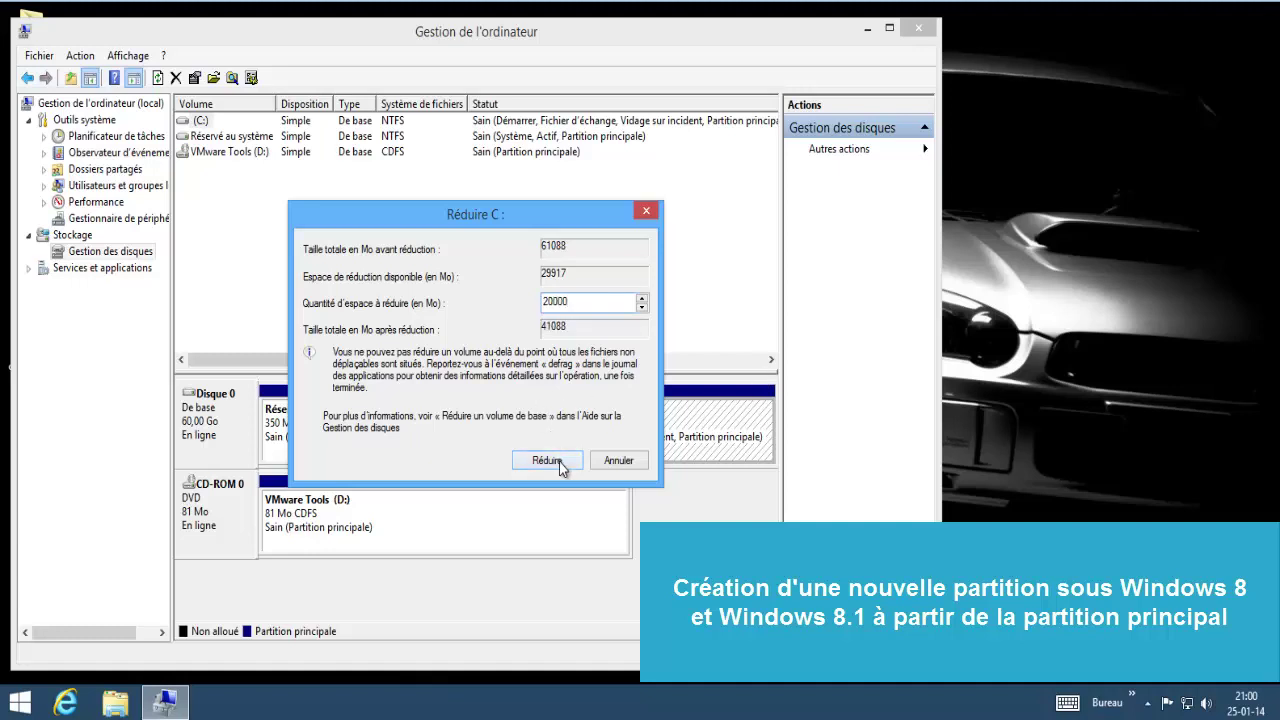
pyautogui.click(548, 461)
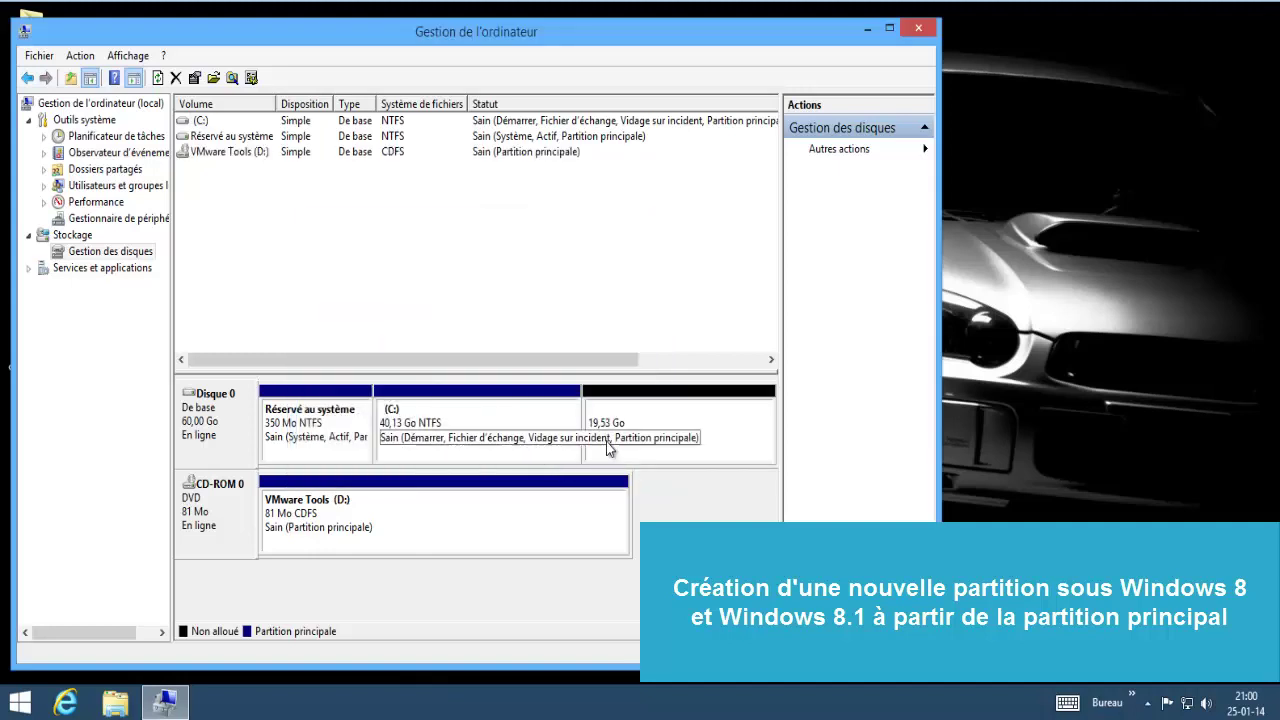
pyautogui.click(651, 409)
pyautogui.click(498, 432)
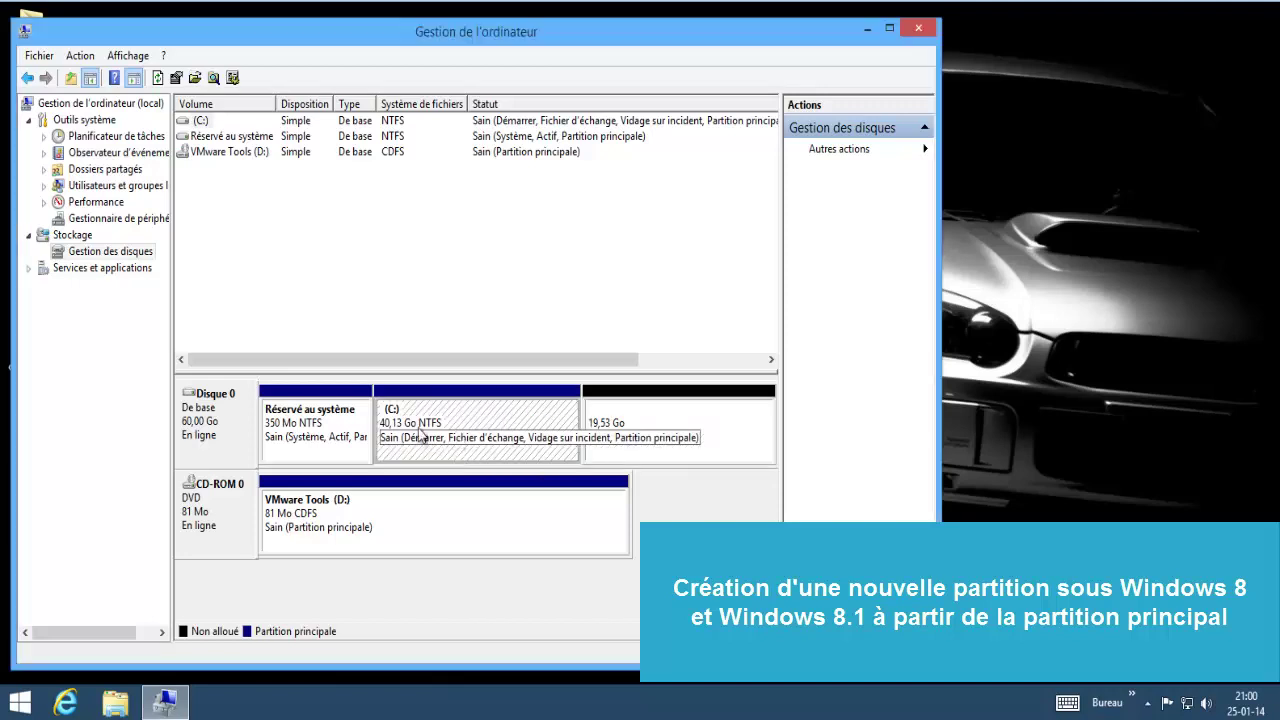
pyautogui.click(602, 412)
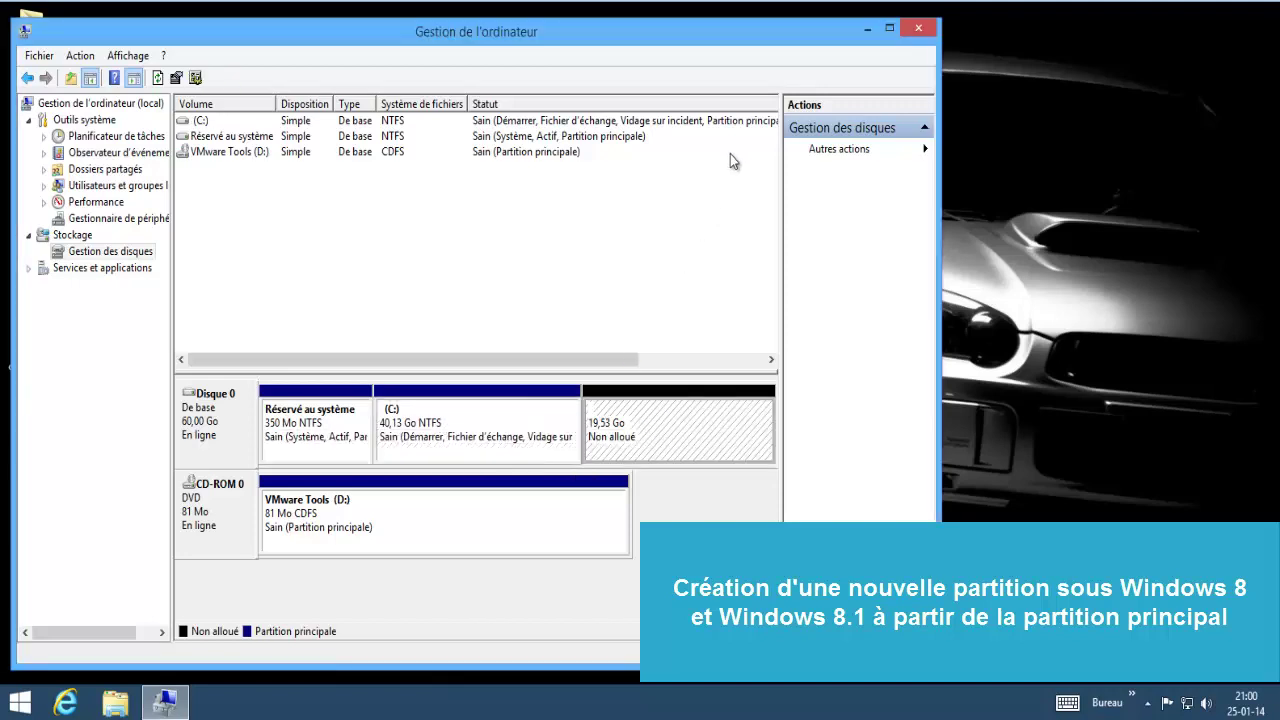
# - Minimise Computer Management, open the computer's drive overview in File Explorer and eject the VMware Tools disc from DVD drive D:
pyautogui.click(867, 28)
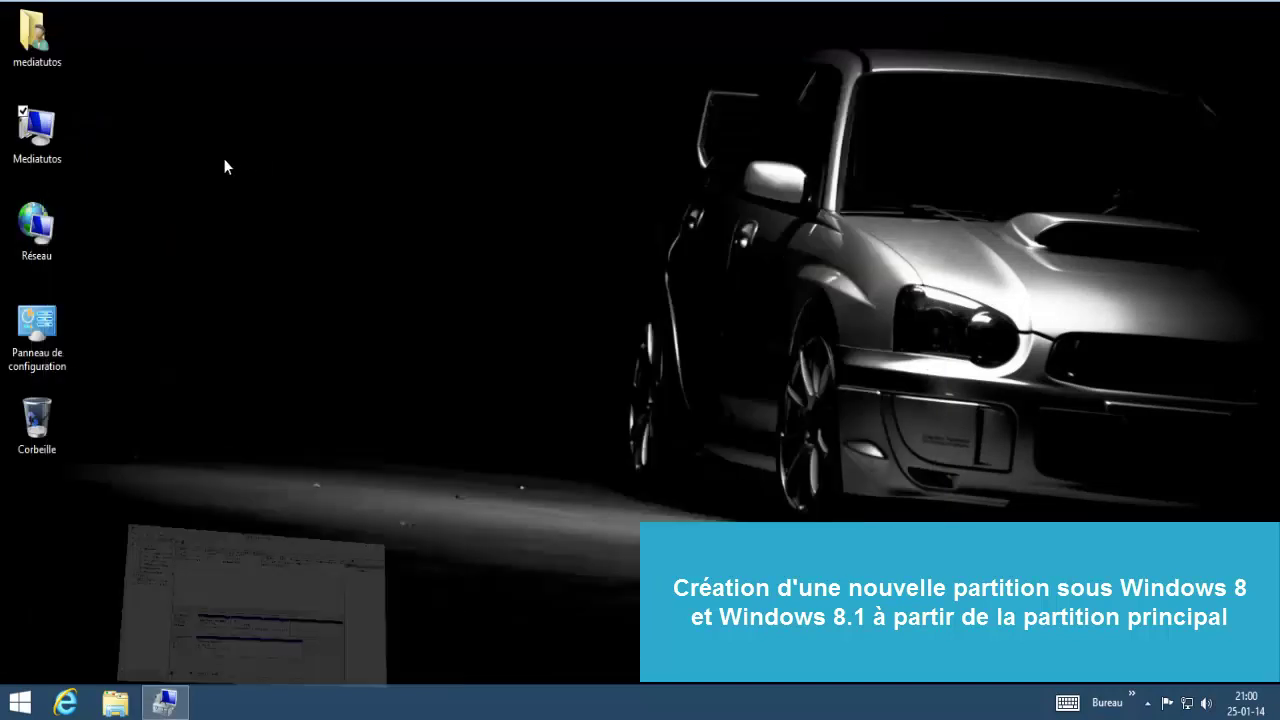
pyautogui.doubleClick(53, 155)
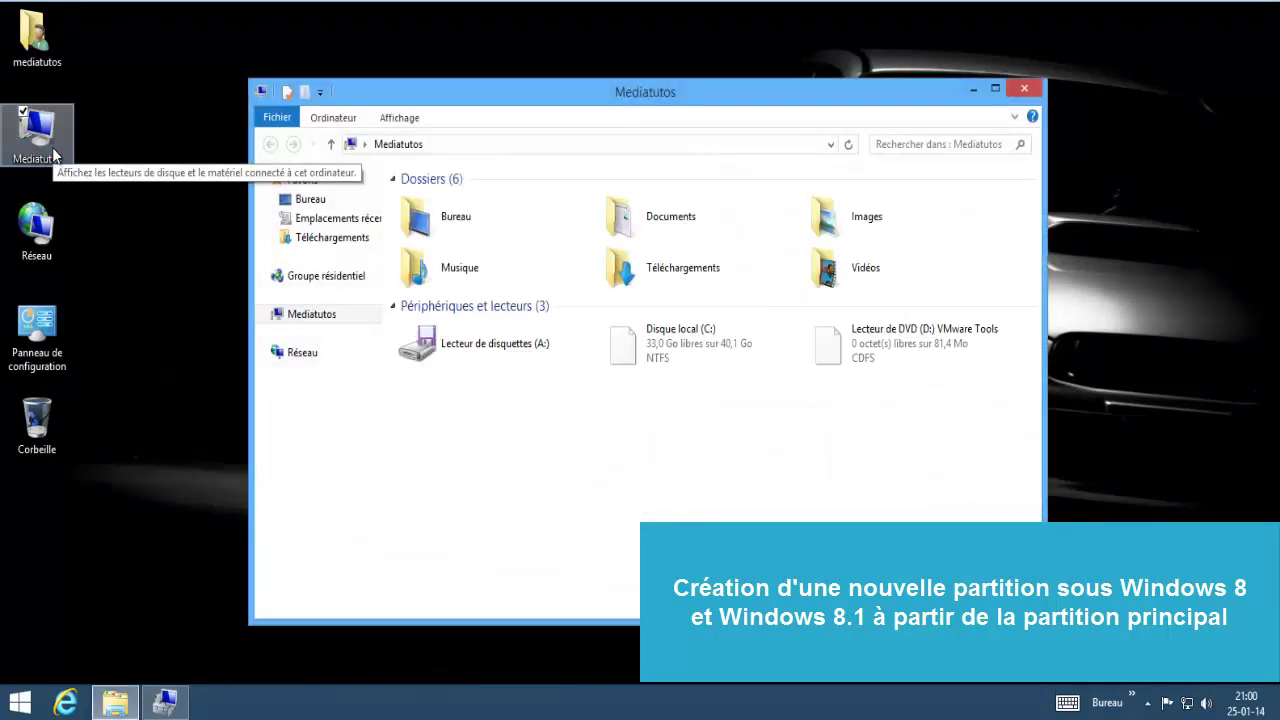
pyautogui.click(852, 341)
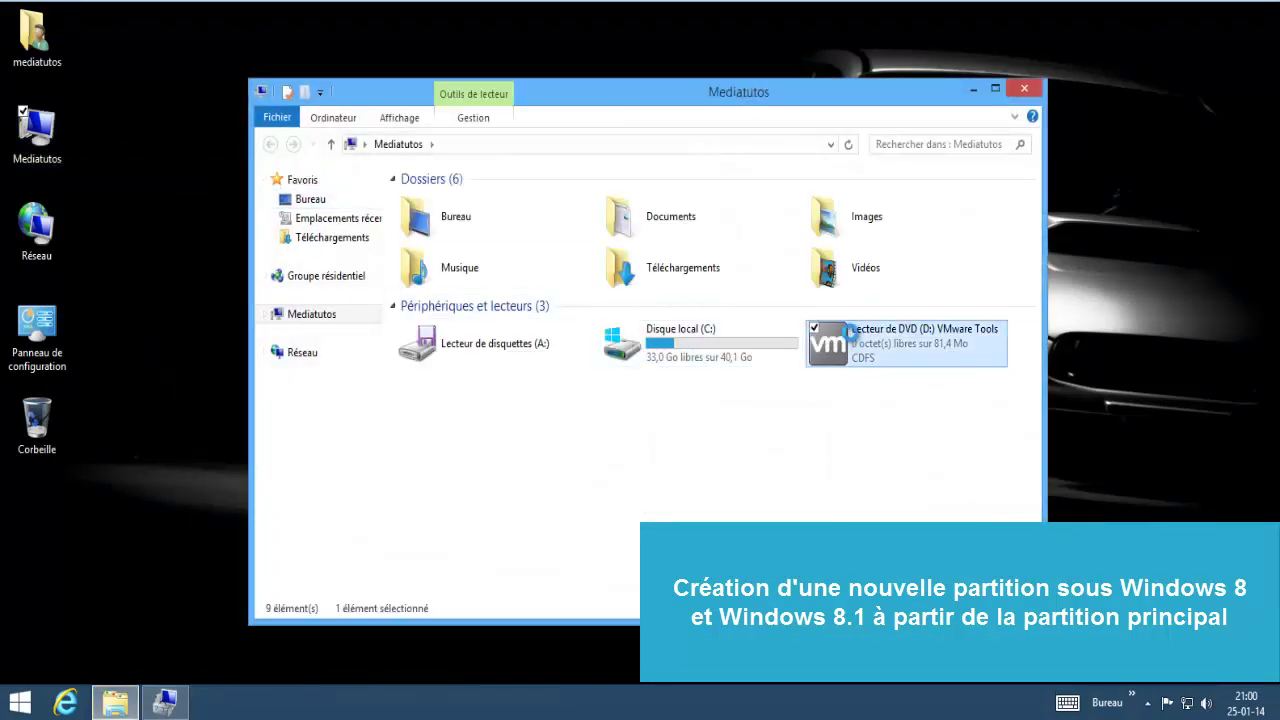
pyautogui.rightClick(850, 340)
pyautogui.click(736, 498)
pyautogui.click(704, 332)
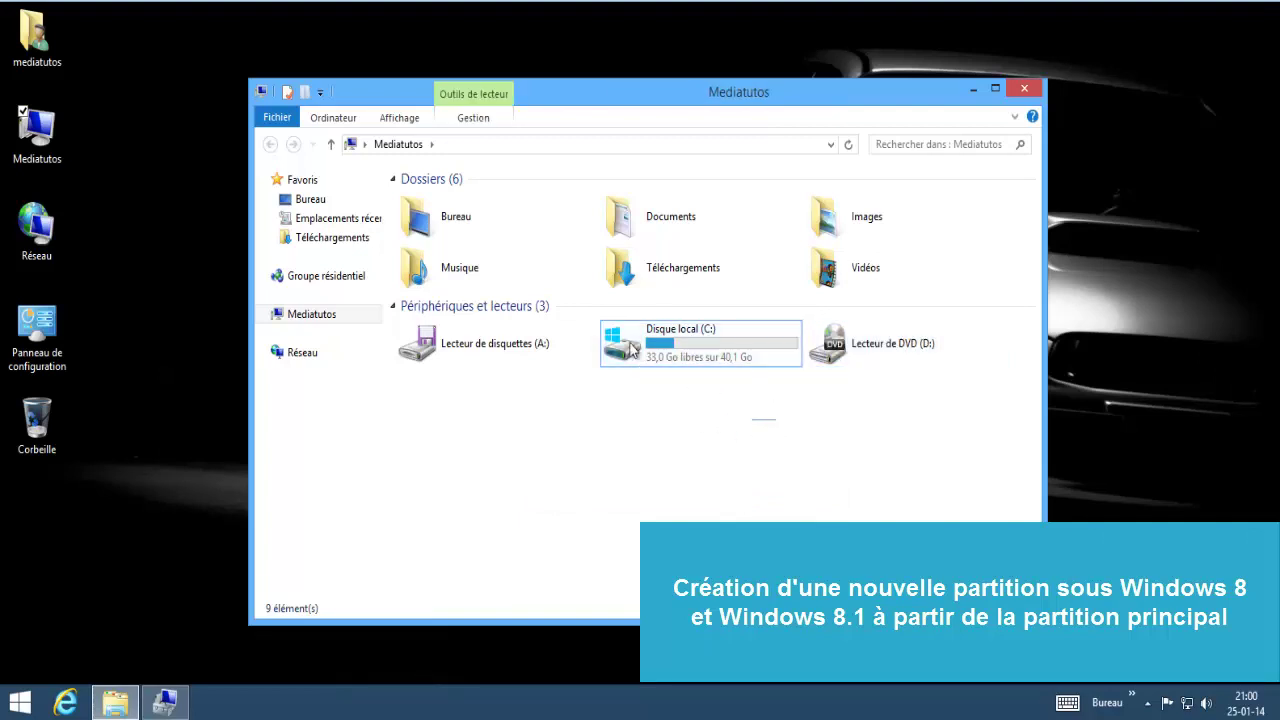
# - Start a simple volume in the unallocated space on Disk 0, keep the proposed size and assign drive letter M
pyautogui.click(662, 374)
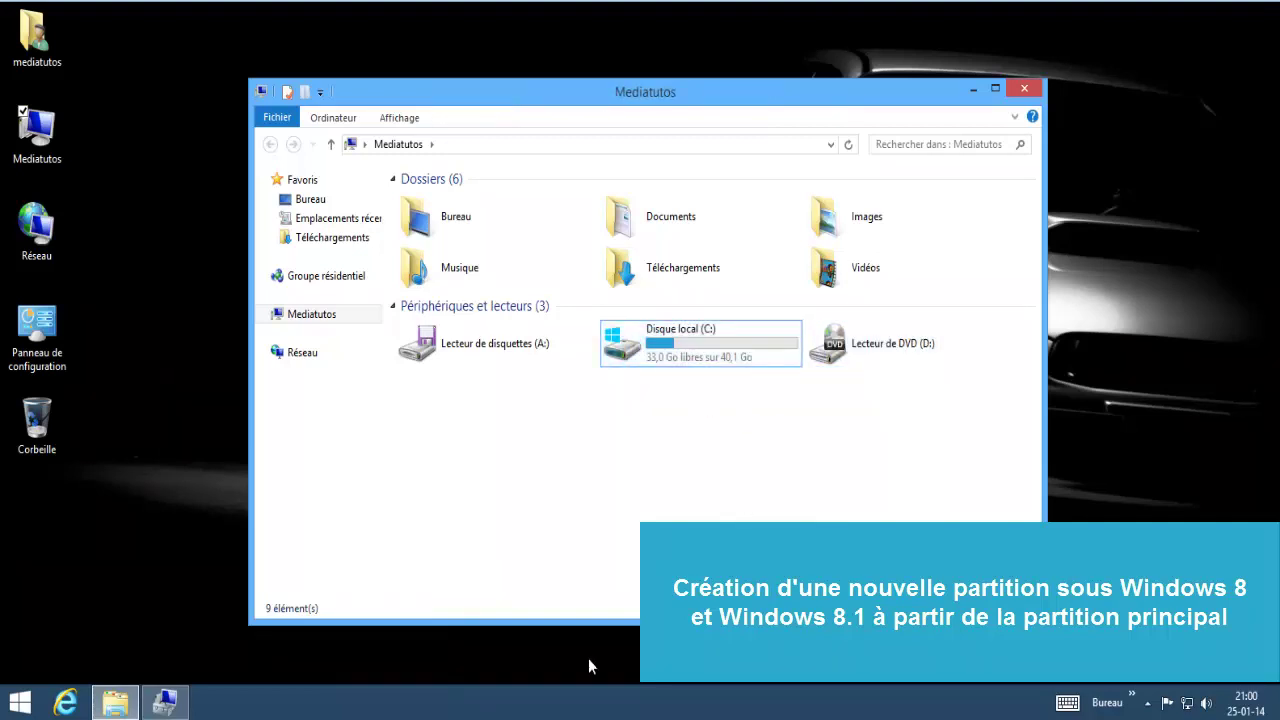
pyautogui.click(165, 703)
pyautogui.rightClick(641, 423)
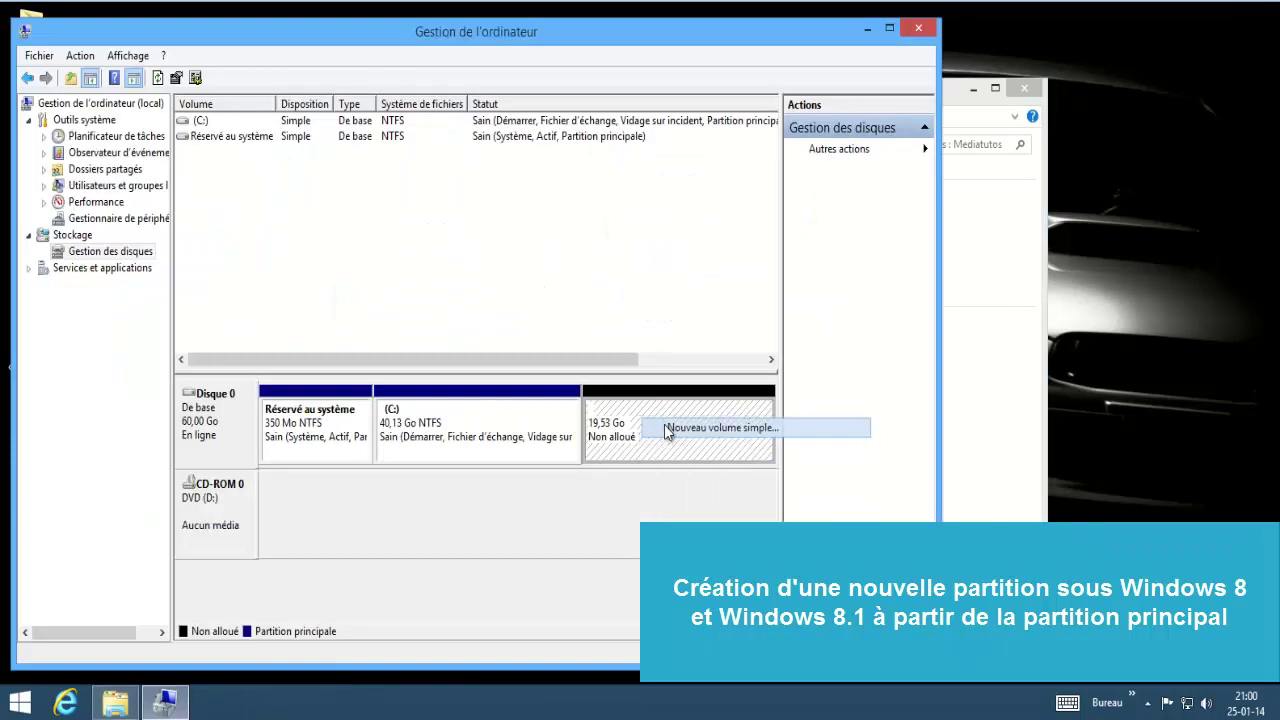
pyautogui.click(665, 429)
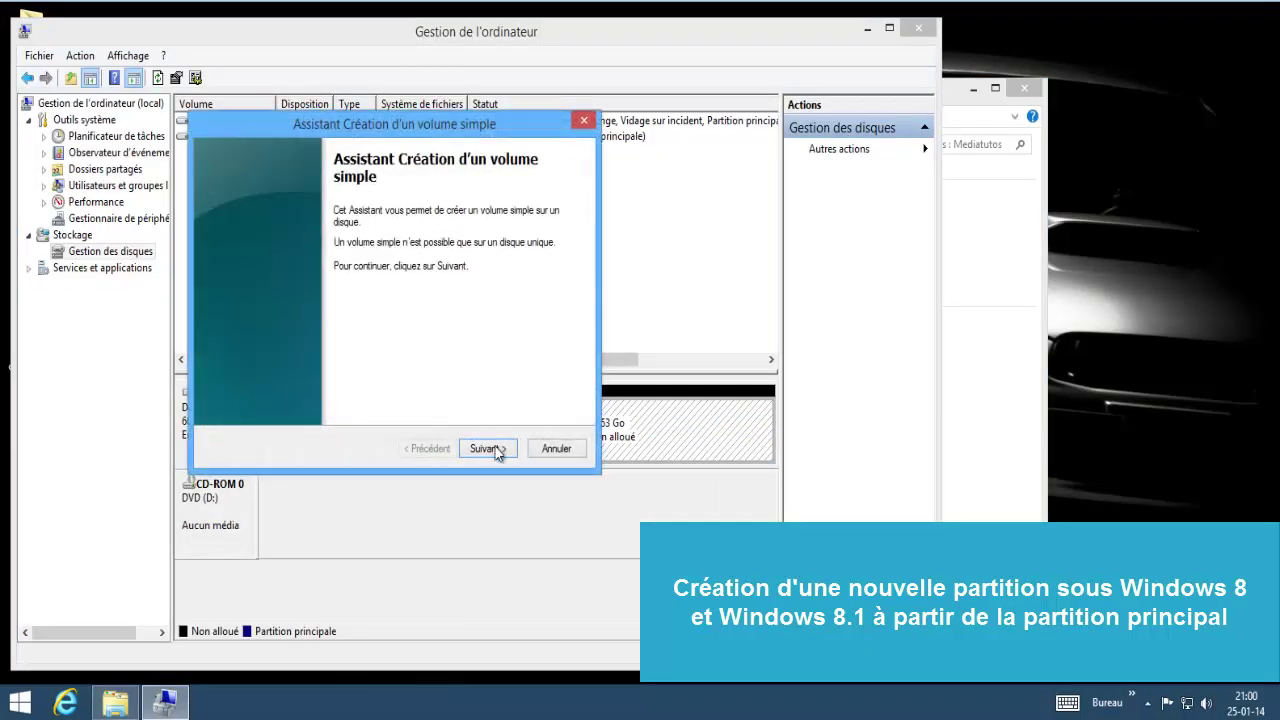
pyautogui.click(494, 448)
pyautogui.click(485, 448)
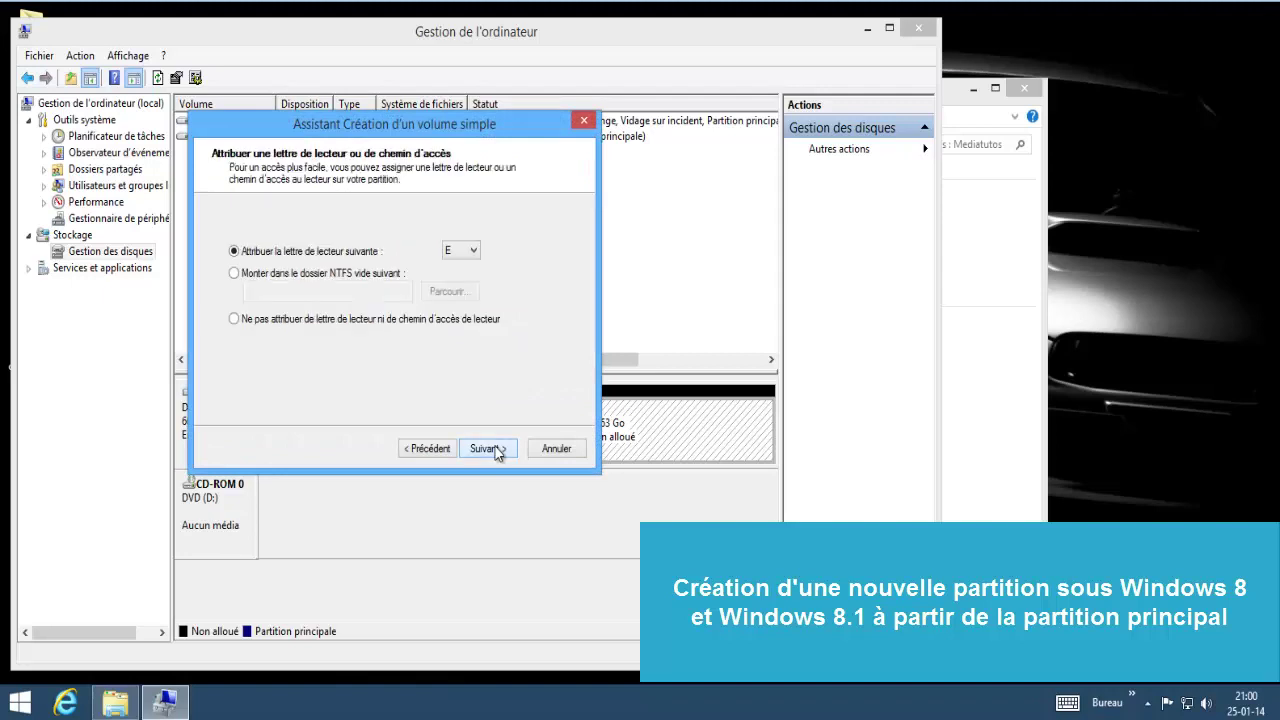
pyautogui.click(465, 252)
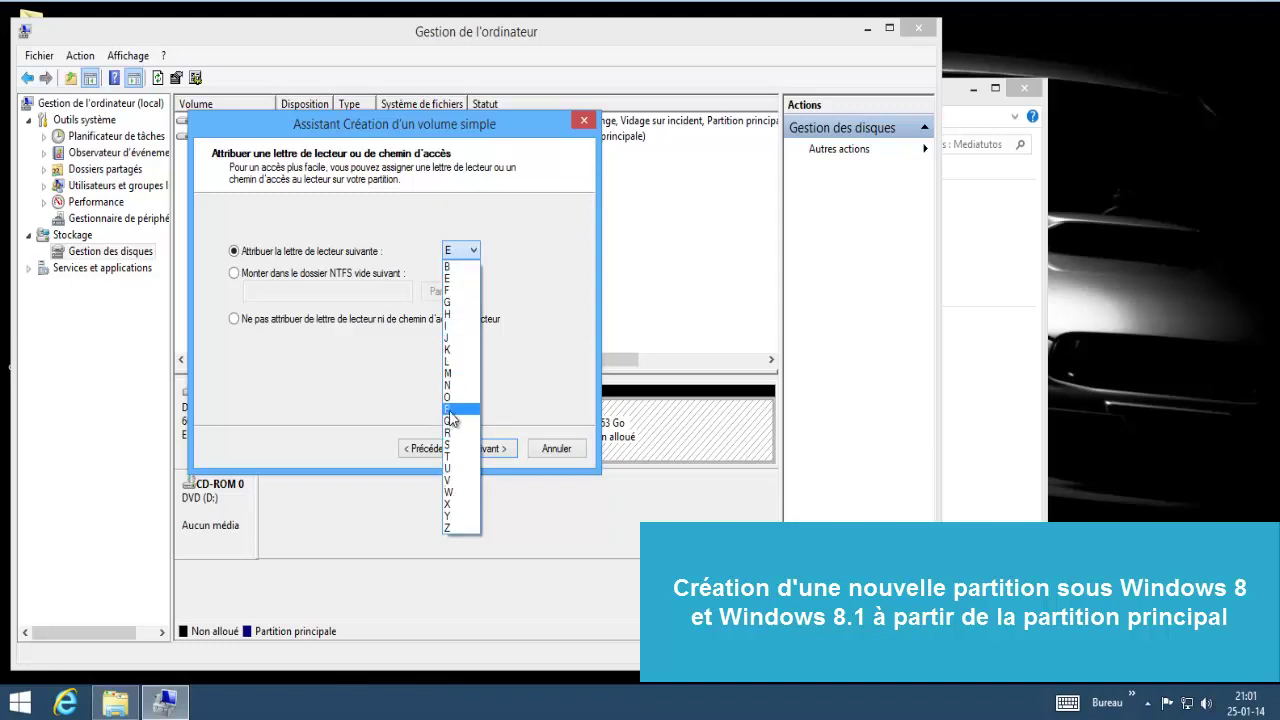
pyautogui.click(452, 373)
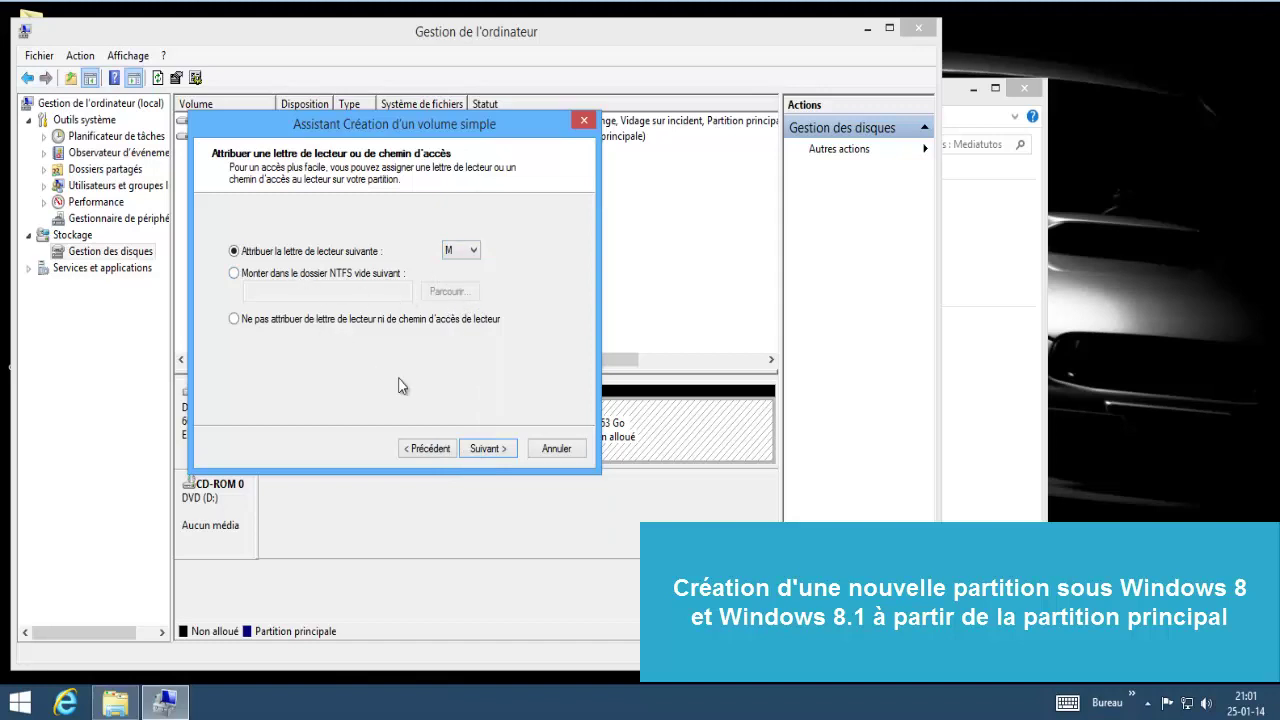
pyautogui.click(484, 455)
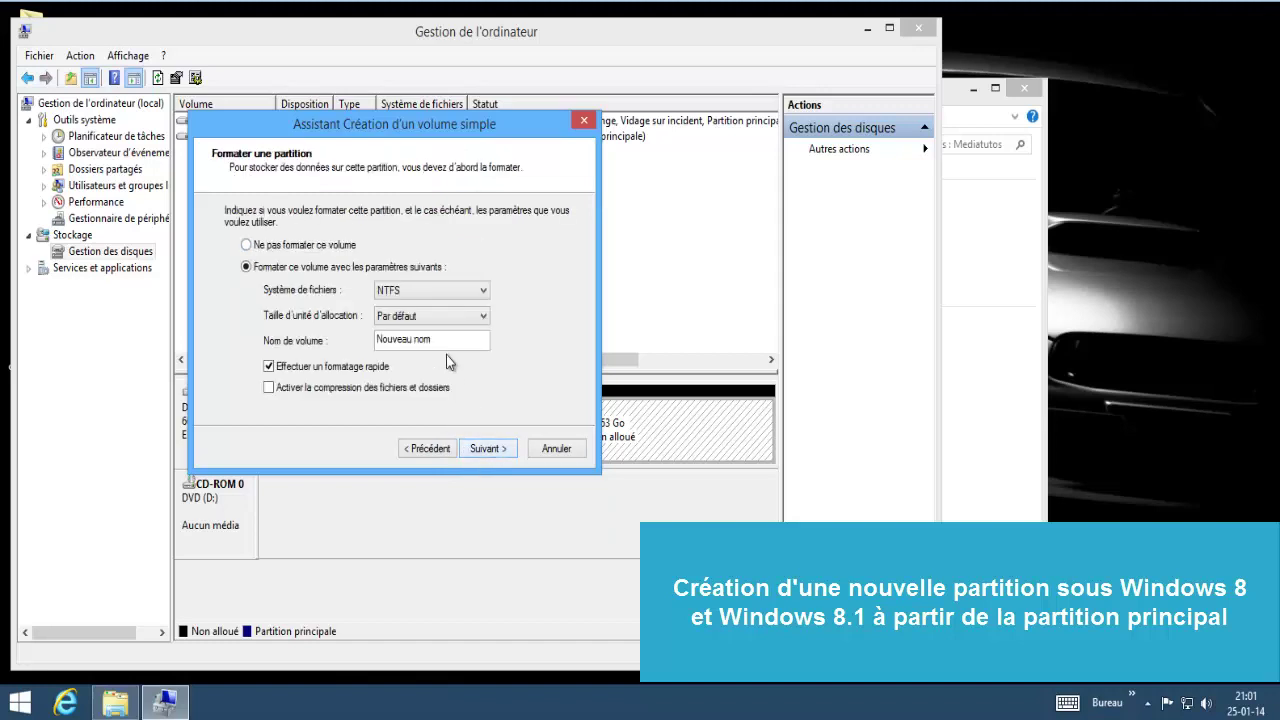
# - Name the volume Data, keep NTFS with quick formatting, create it and answer the format prompt for drive E:
pyautogui.moveTo(439, 339); pyautogui.dragTo(293, 350)
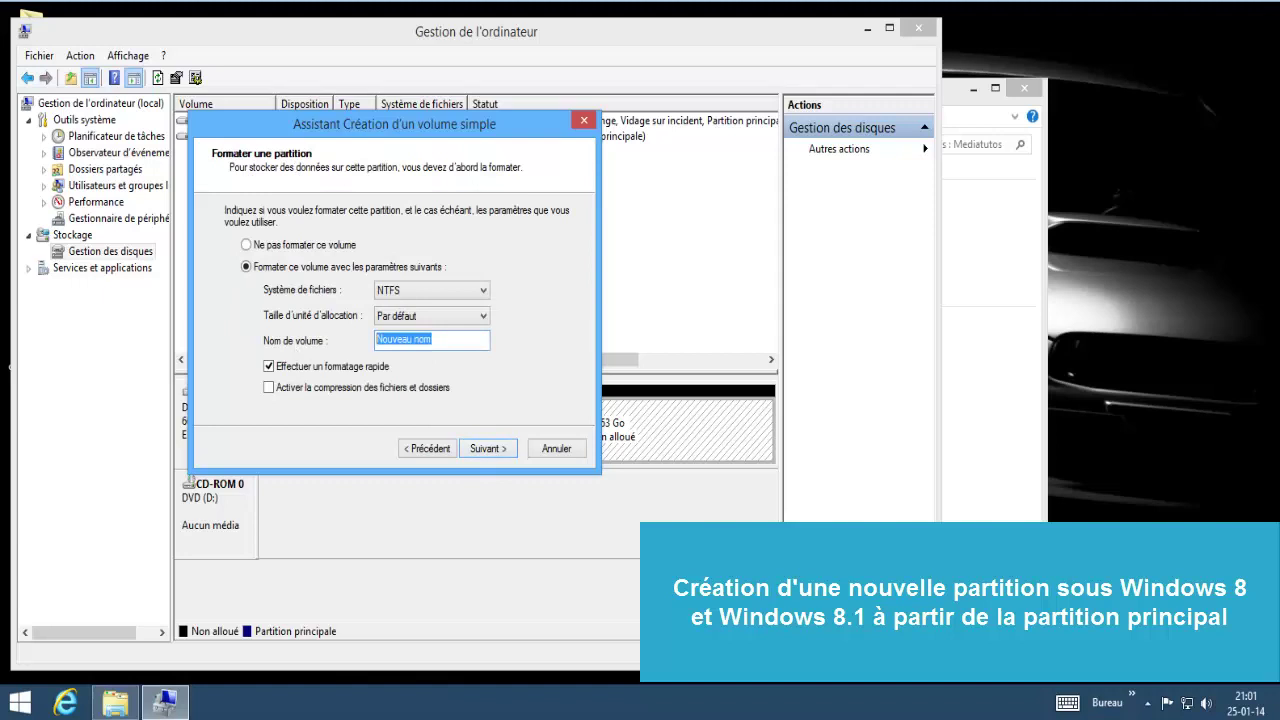
pyautogui.write('Data')
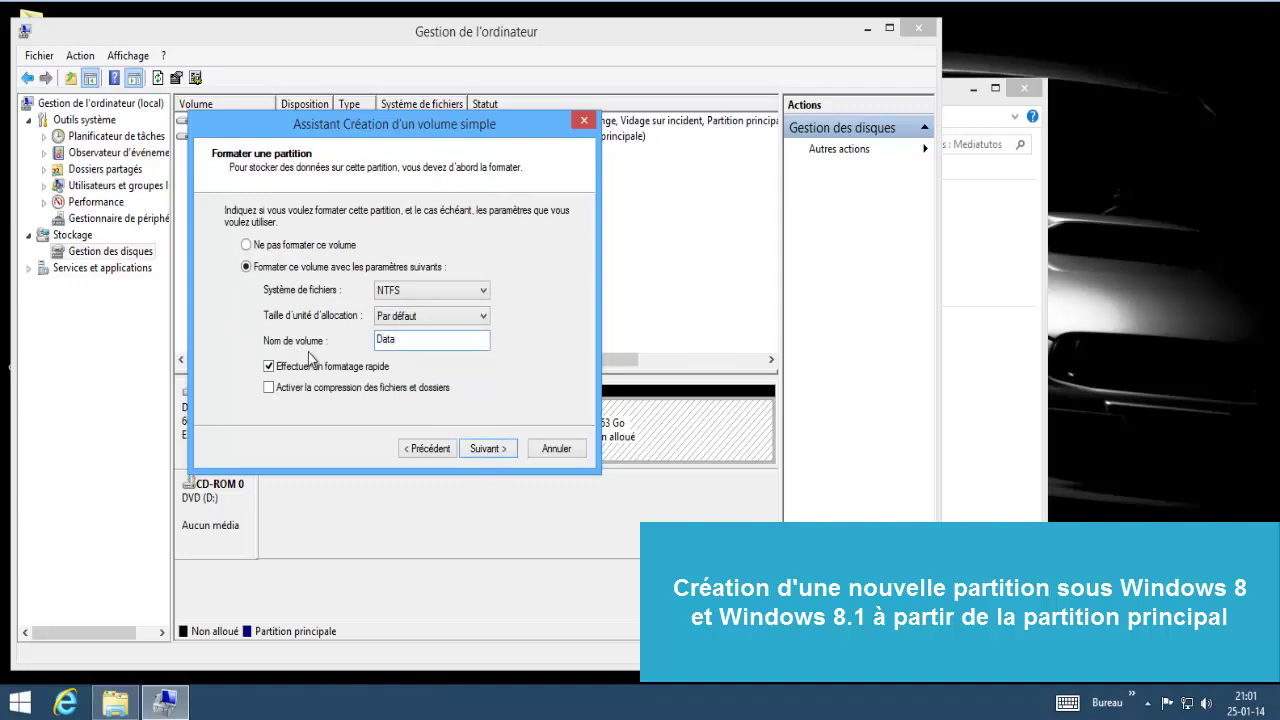
pyautogui.click(484, 452)
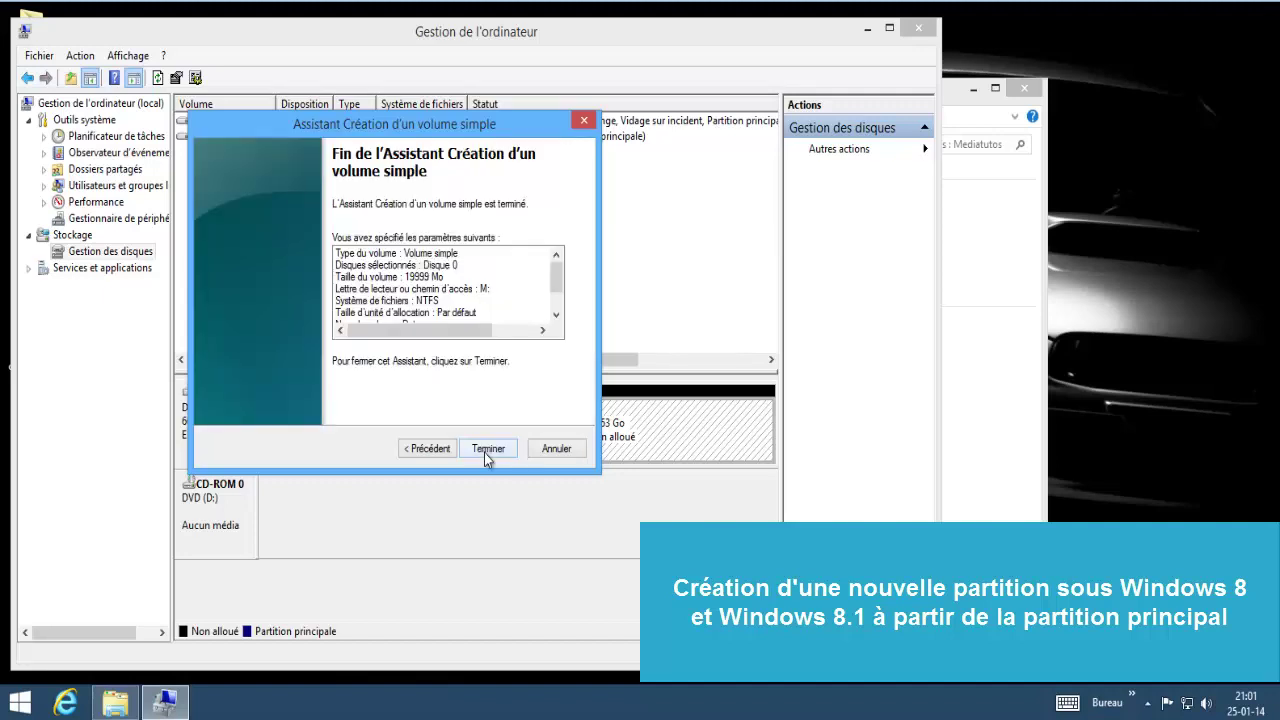
pyautogui.click(484, 452)
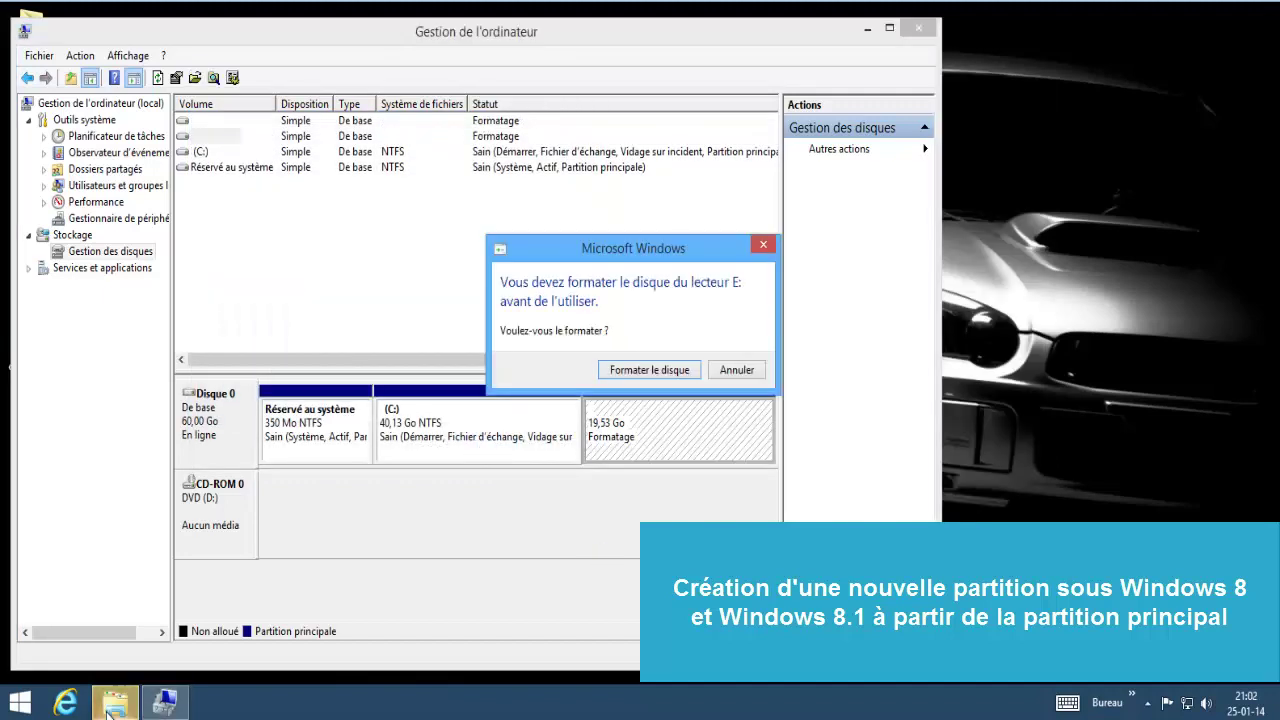
pyautogui.click(652, 369)
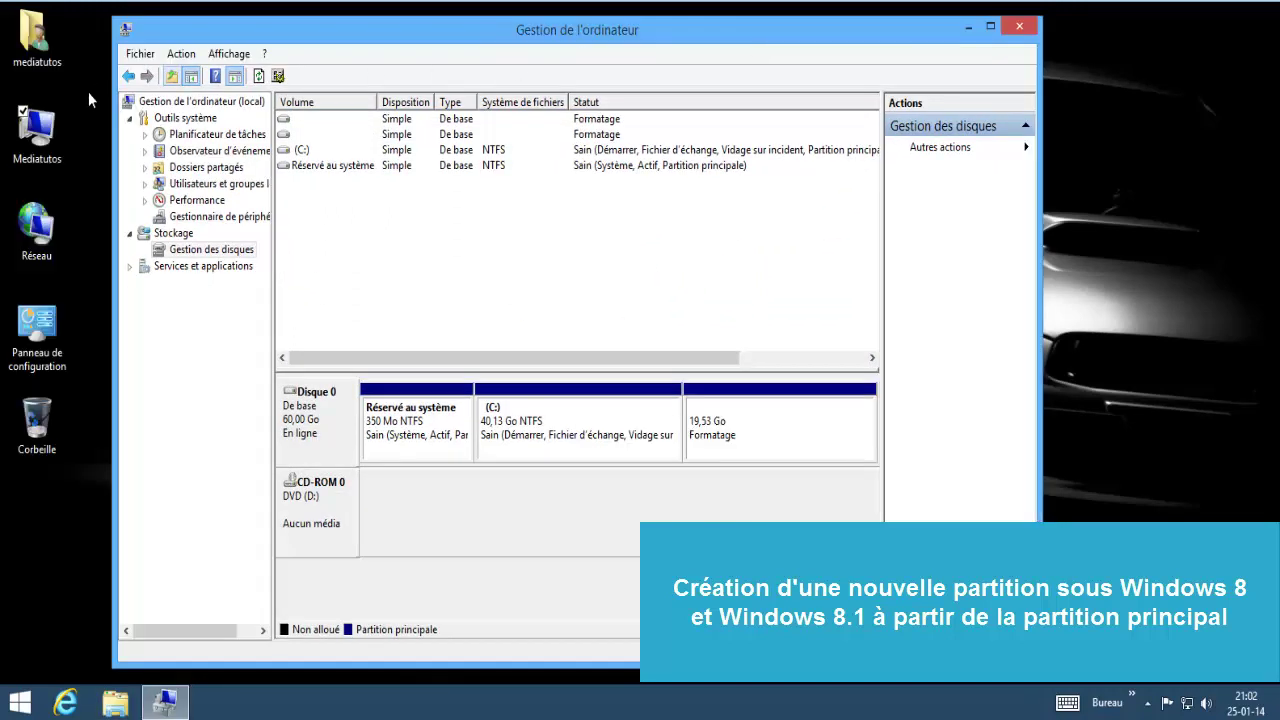
# - Open the computer's drive overview from the desktop, look inside the Data (M:) drive and return to the overview
pyautogui.doubleClick(58, 132)
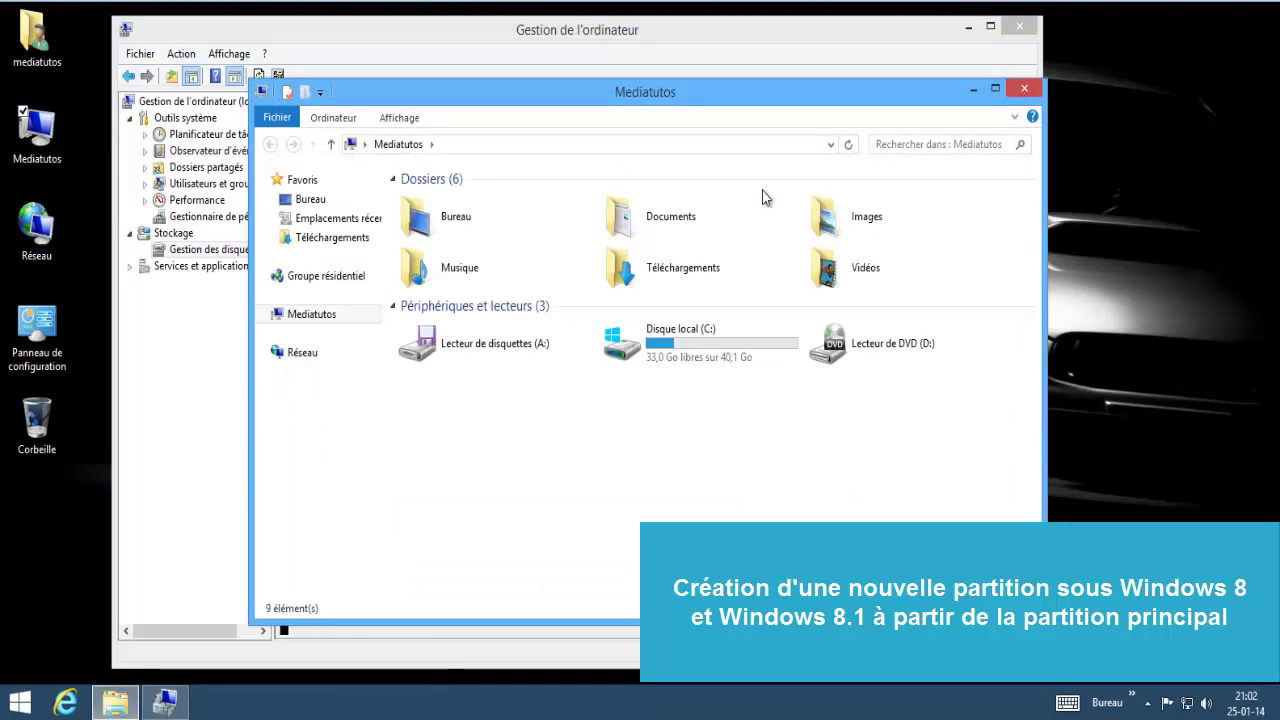
pyautogui.click(502, 396)
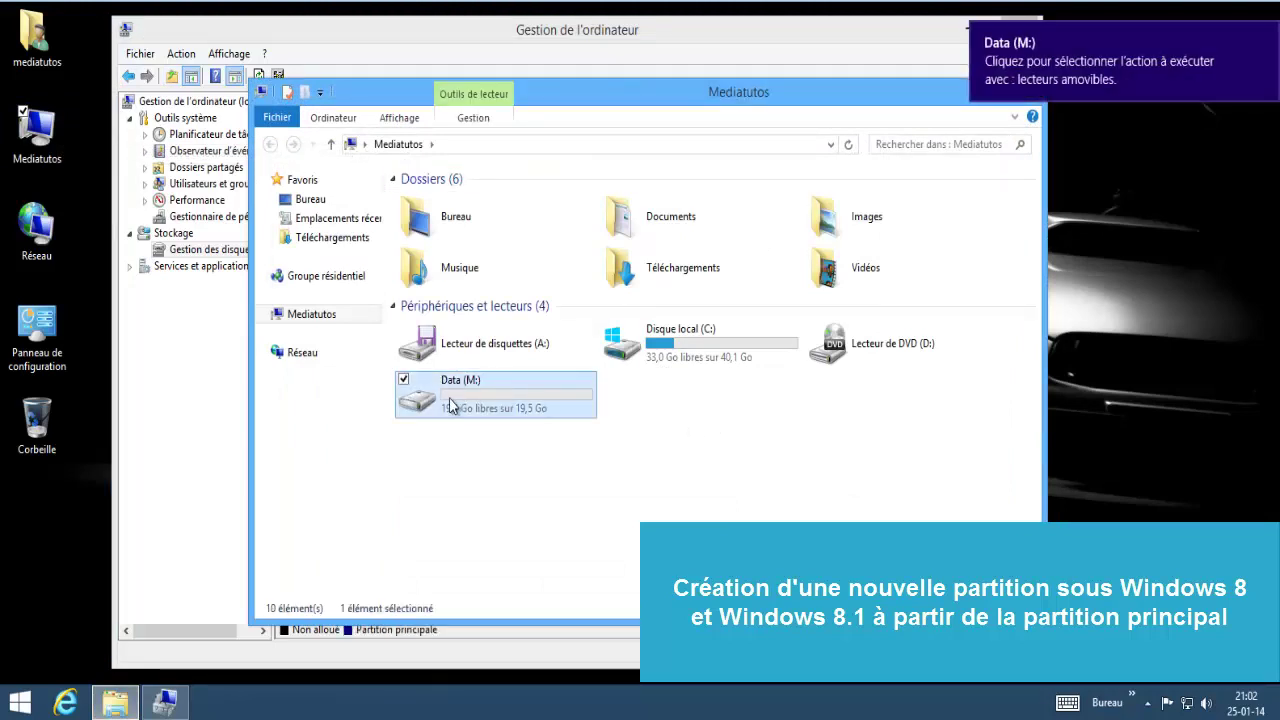
pyautogui.moveTo(767, 460); pyautogui.dragTo(420, 380)
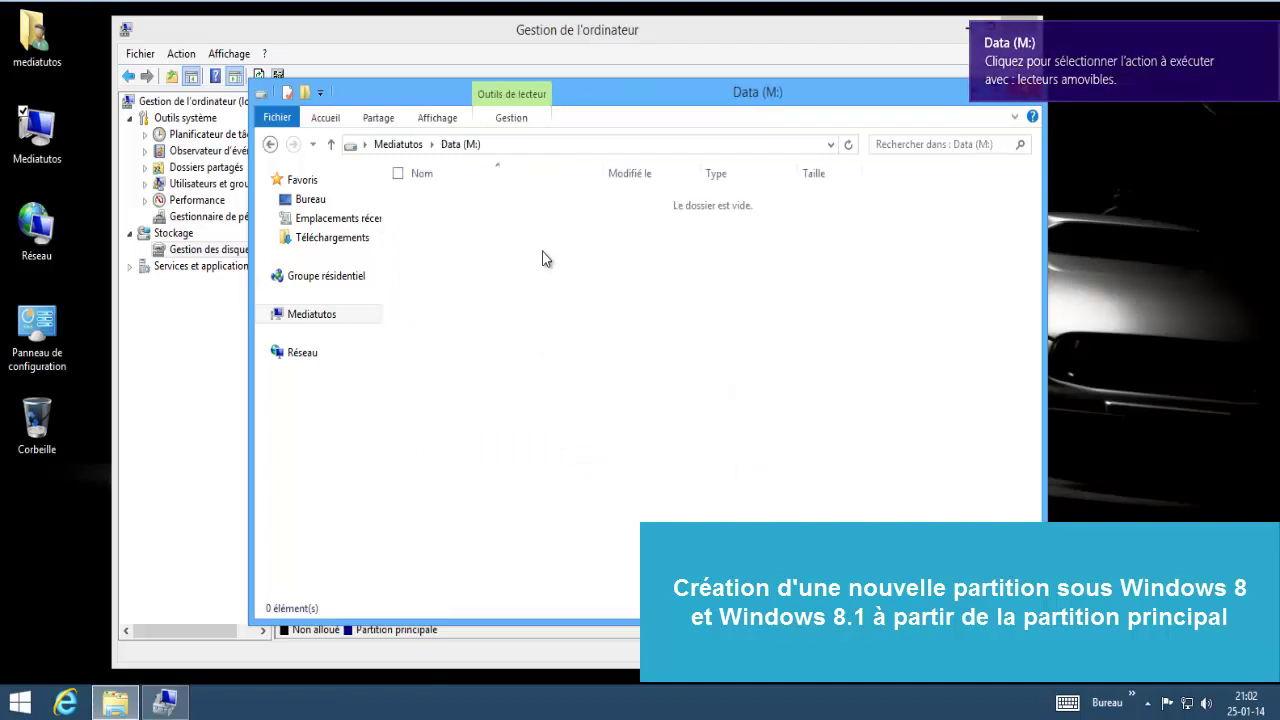
pyautogui.rightClick(542, 337)
pyautogui.click(270, 144)
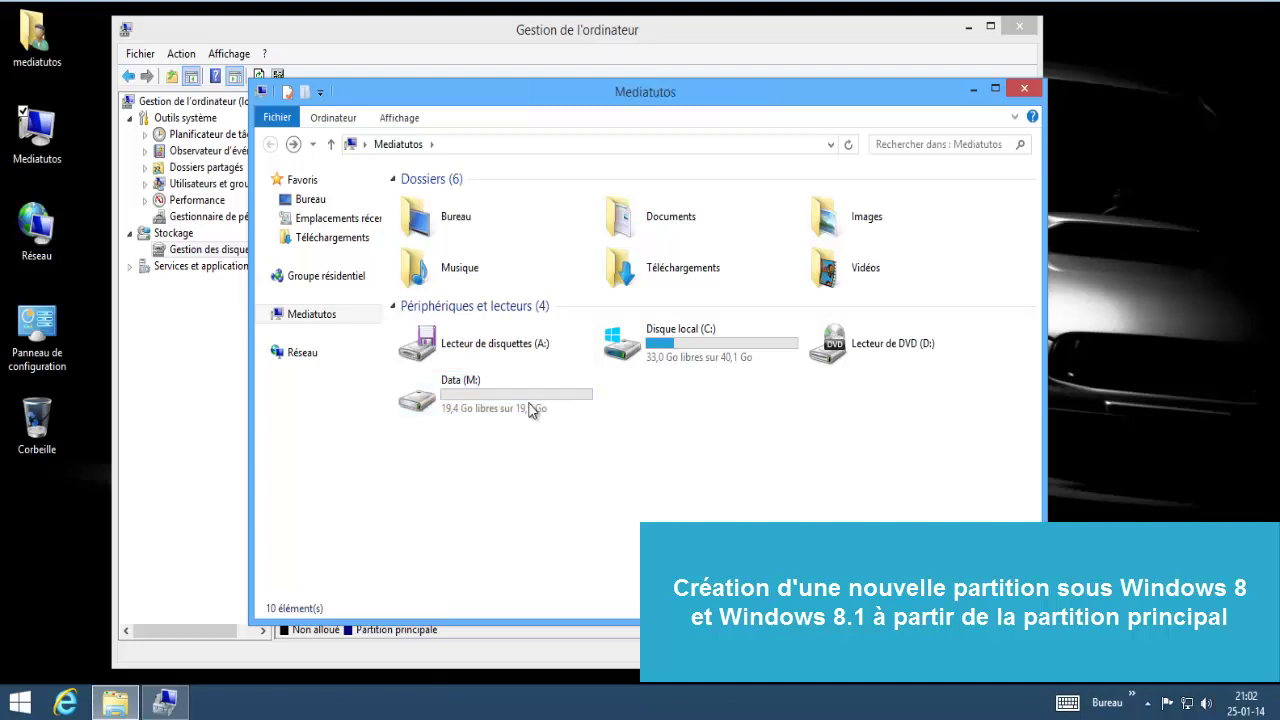
# - Check the properties of the Data (M:) drive, and close the properties and File Explorer
pyautogui.rightClick(528, 402)
pyautogui.click(443, 668)
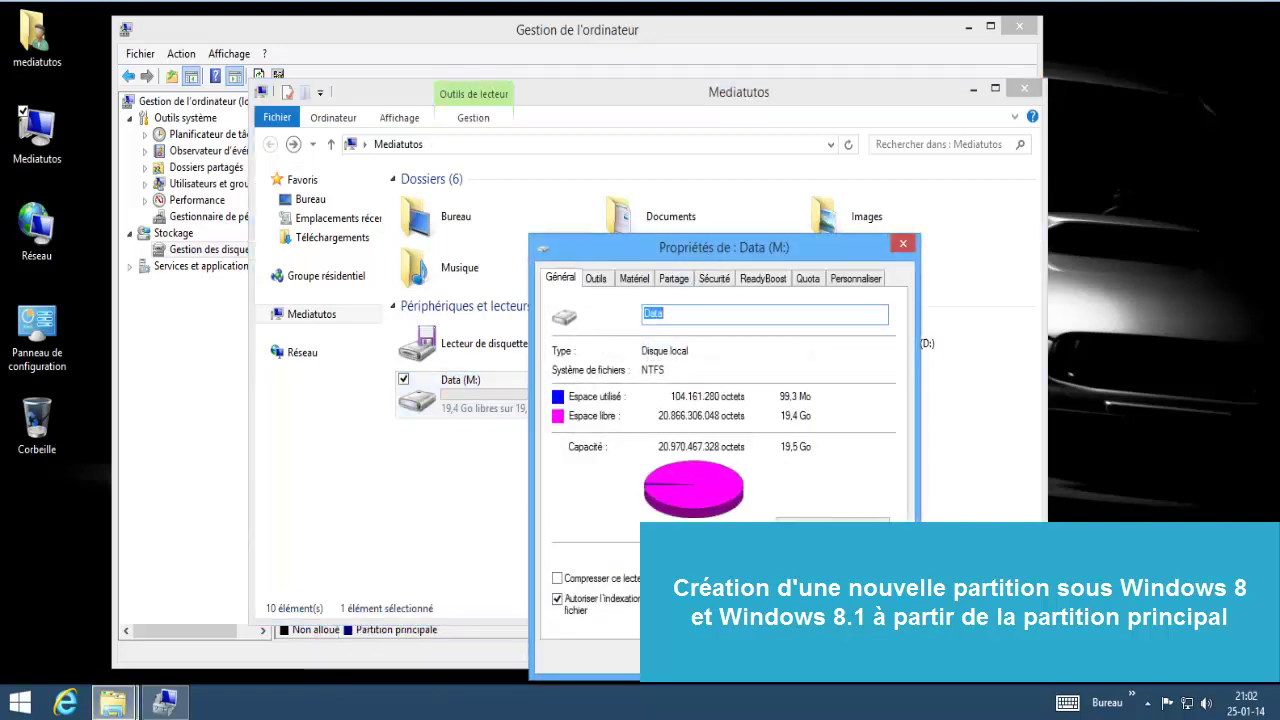
pyautogui.moveTo(708, 258); pyautogui.dragTo(656, 147)
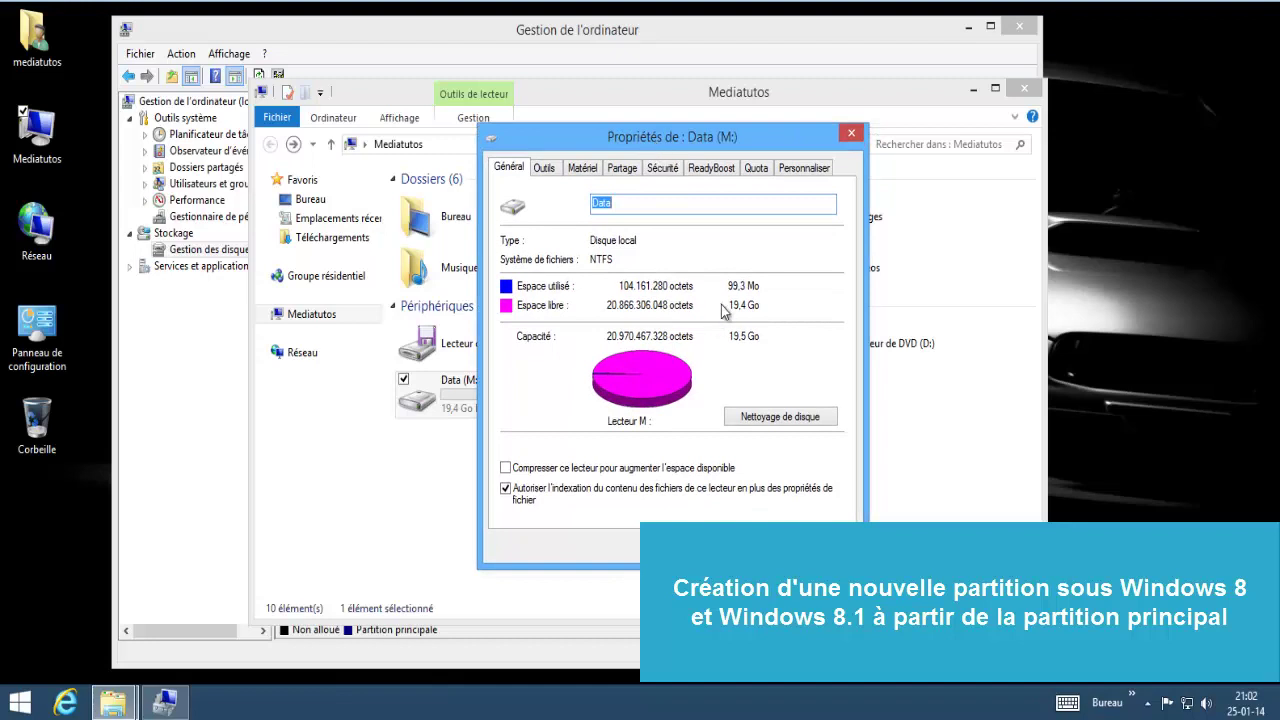
pyautogui.click(697, 549)
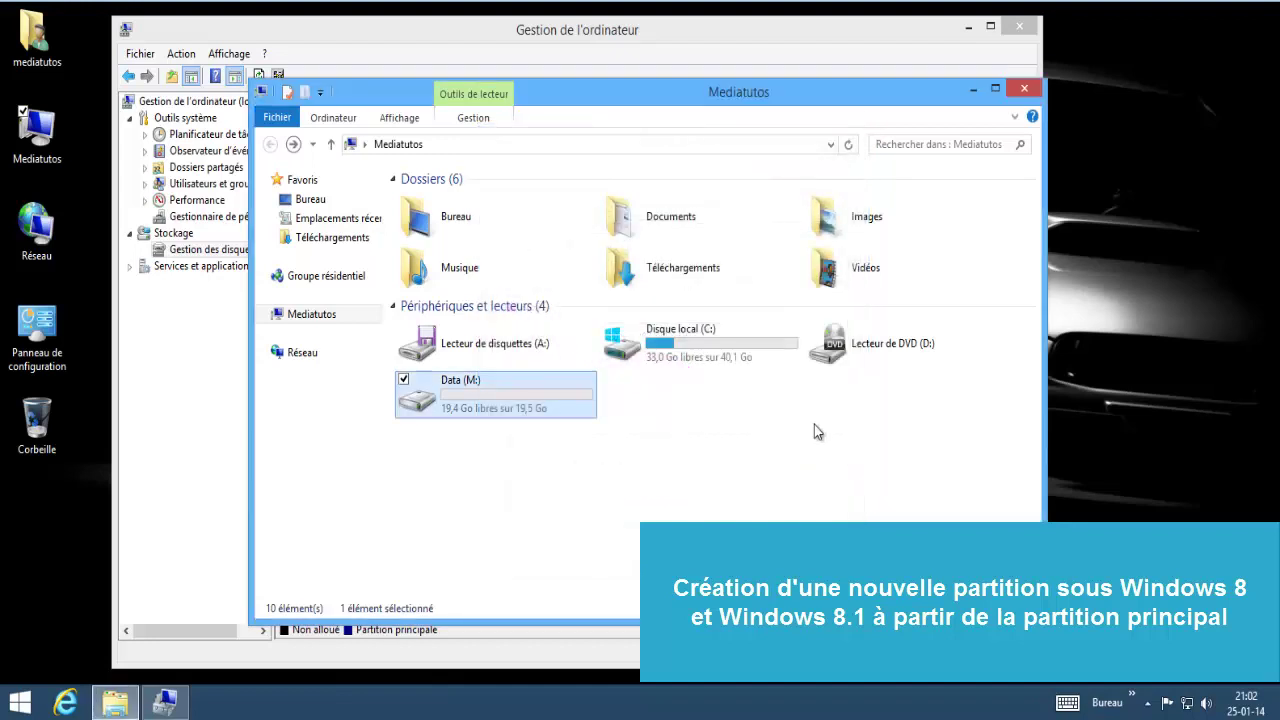
pyautogui.click(1023, 88)
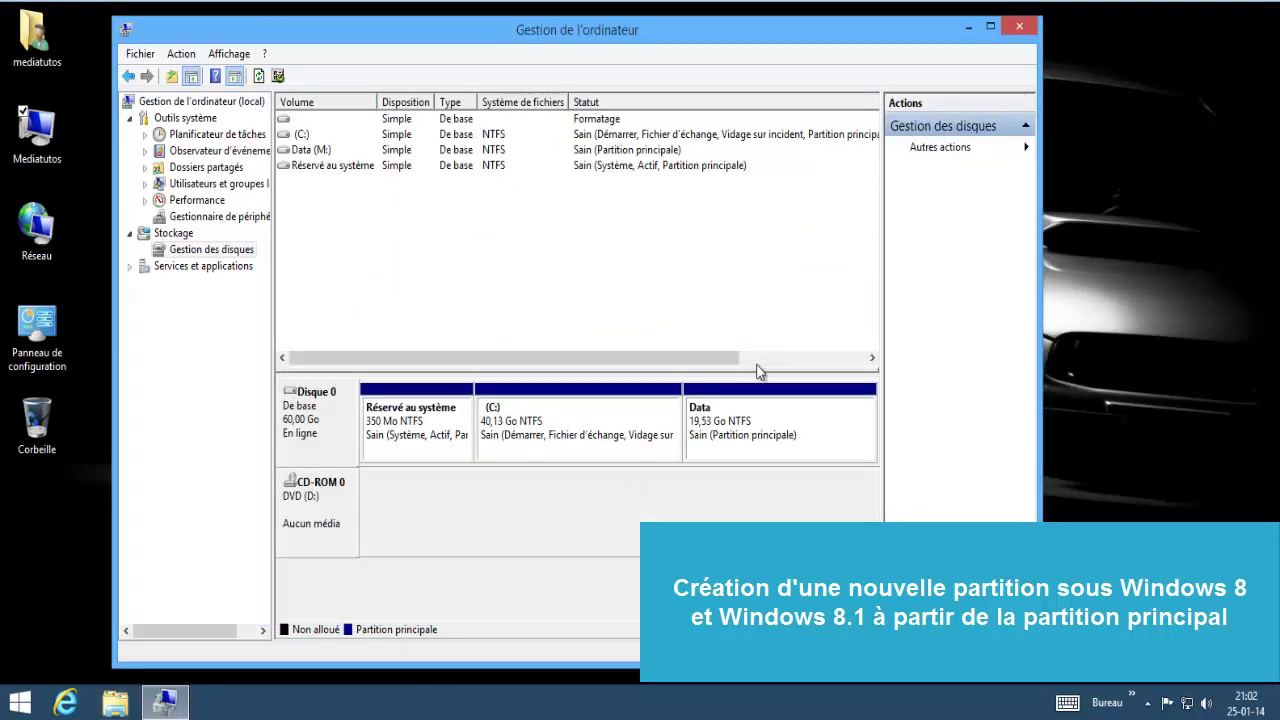
# - Select the Data, C: and system-reserved partitions on Disk 0 in turn, and close Computer Management
pyautogui.click(747, 425)
pyautogui.click(600, 426)
pyautogui.click(390, 427)
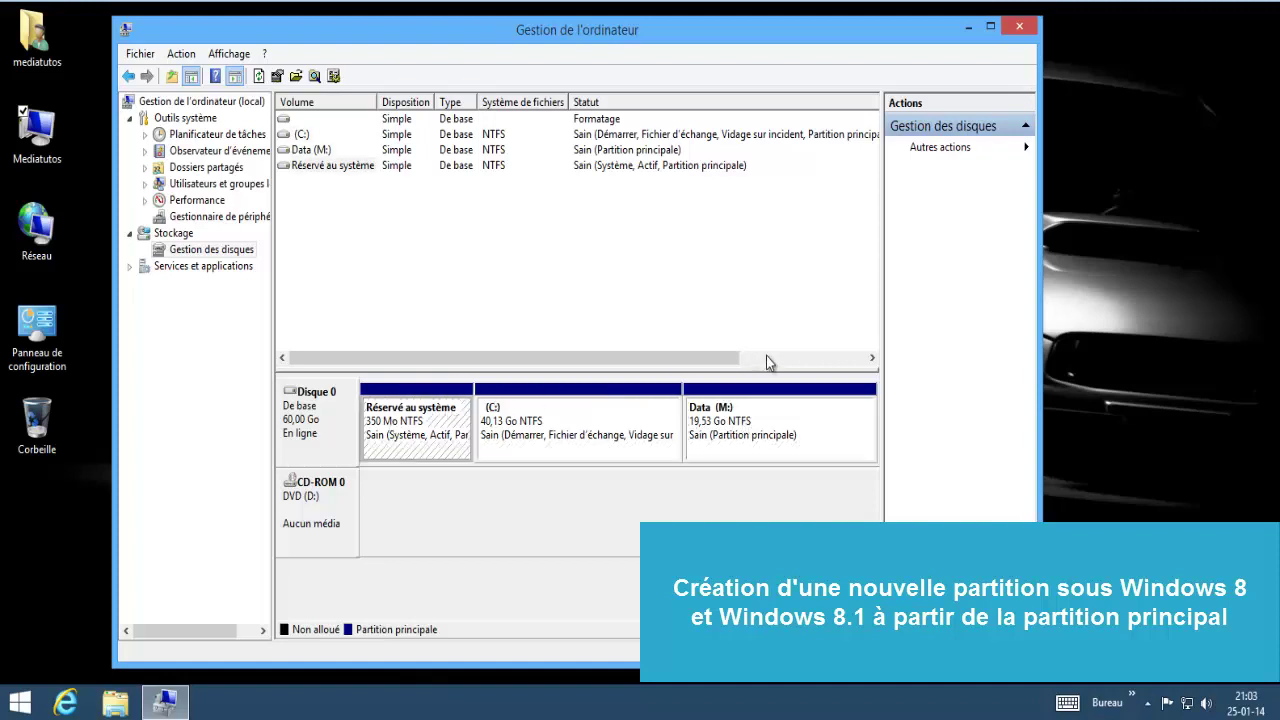
pyautogui.click(1017, 27)
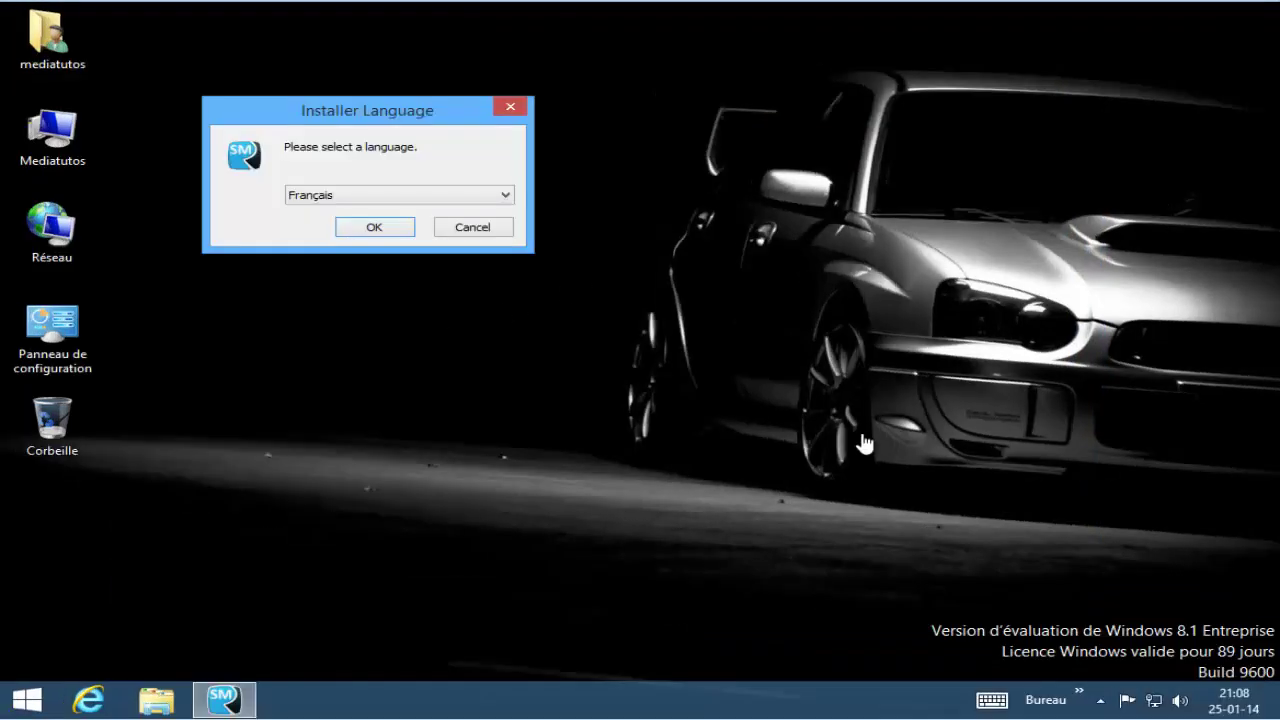
# - Install Start Menu Reviver in French, accept the licence terms and launch it when closing the installer
pyautogui.click(391, 232)
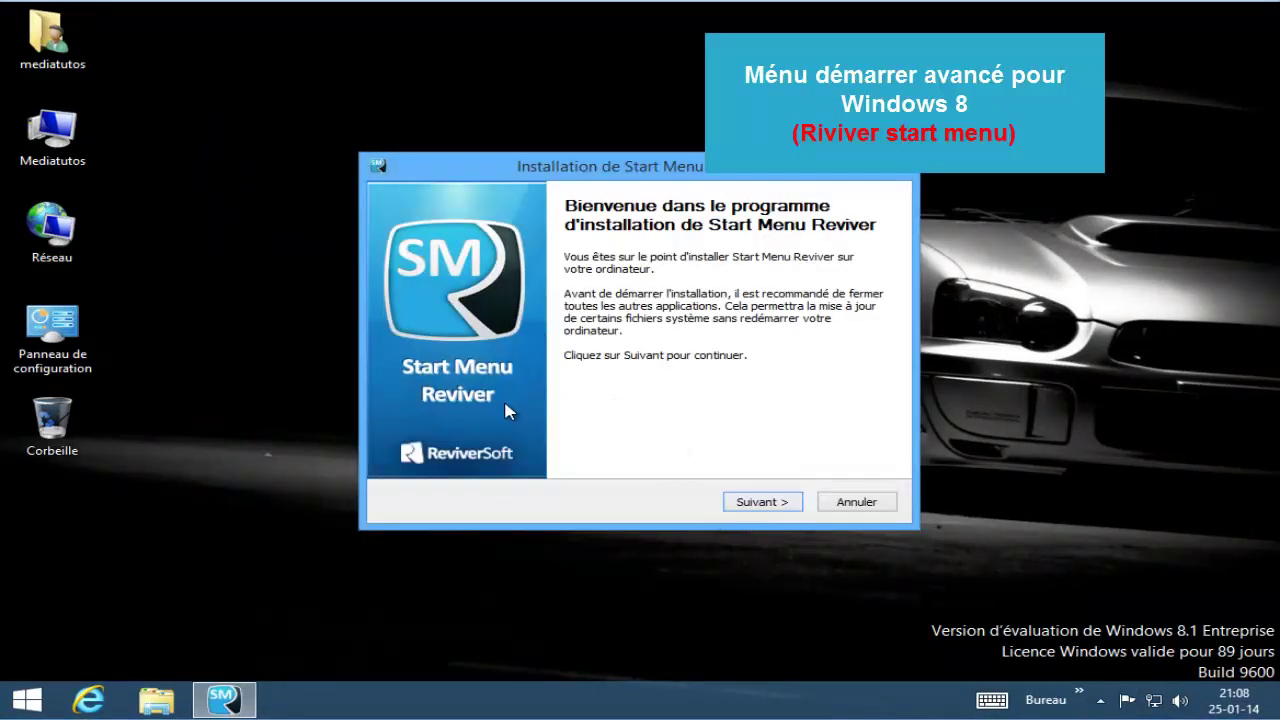
pyautogui.click(764, 503)
pyautogui.click(527, 447)
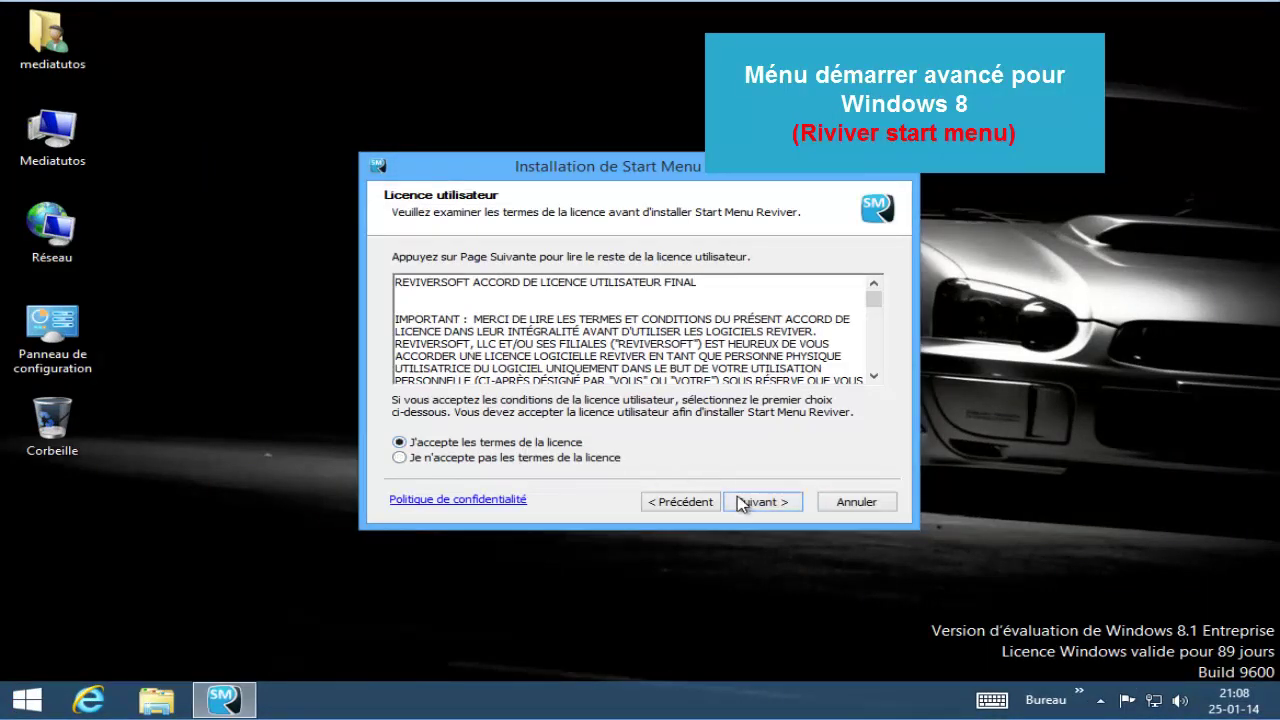
pyautogui.click(745, 503)
pyautogui.click(744, 503)
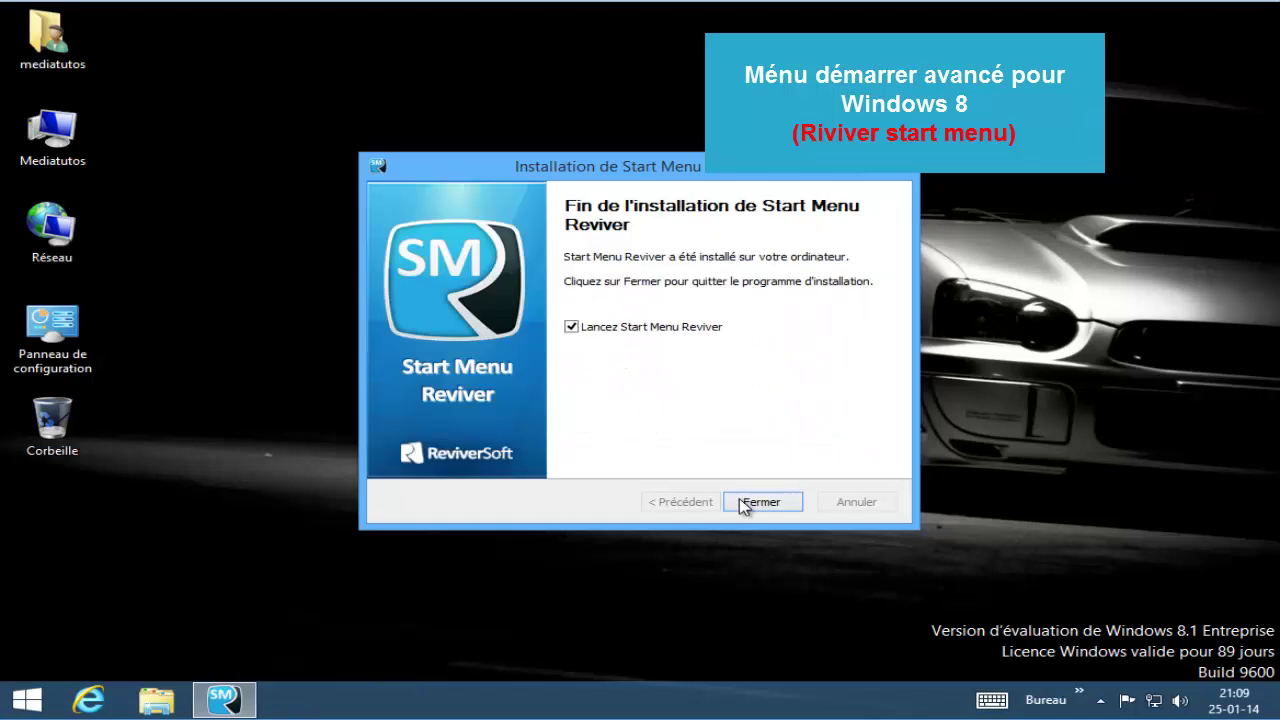
pyautogui.click(758, 502)
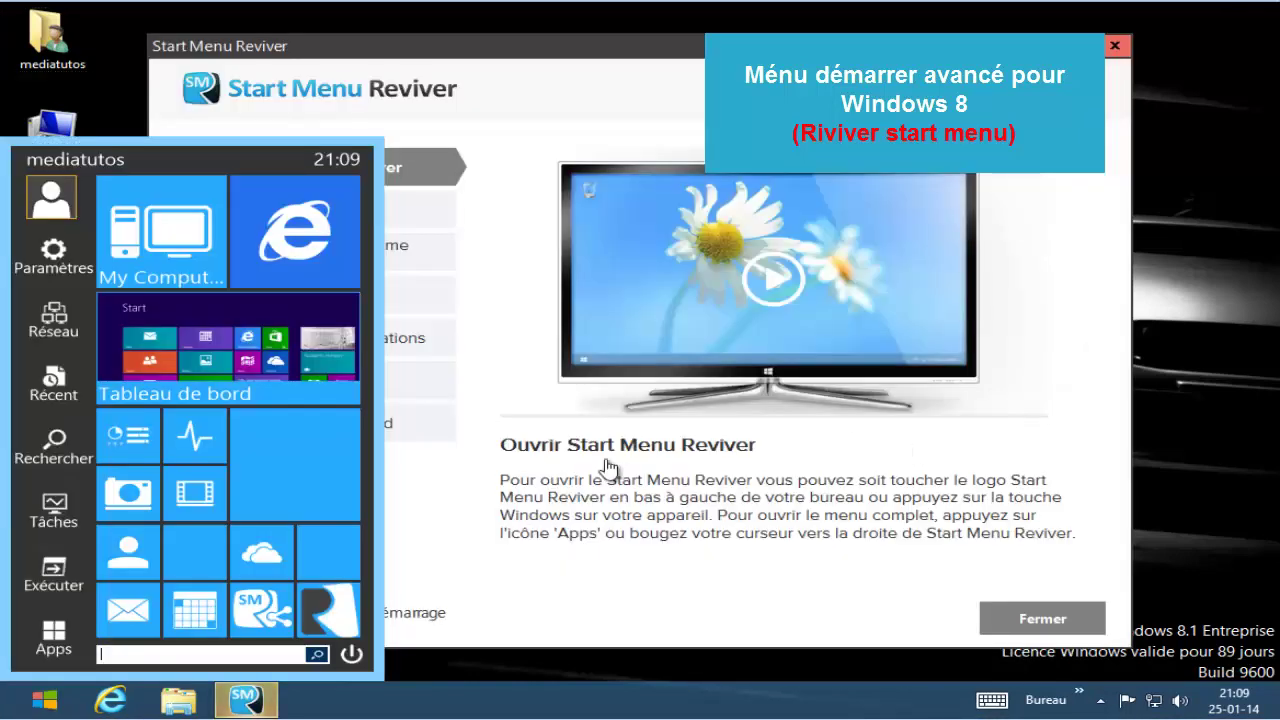
# - Toggle the Start Menu Reviver menu from the taskbar and leave it closed
pyautogui.click(45, 700)
pyautogui.click(45, 700)
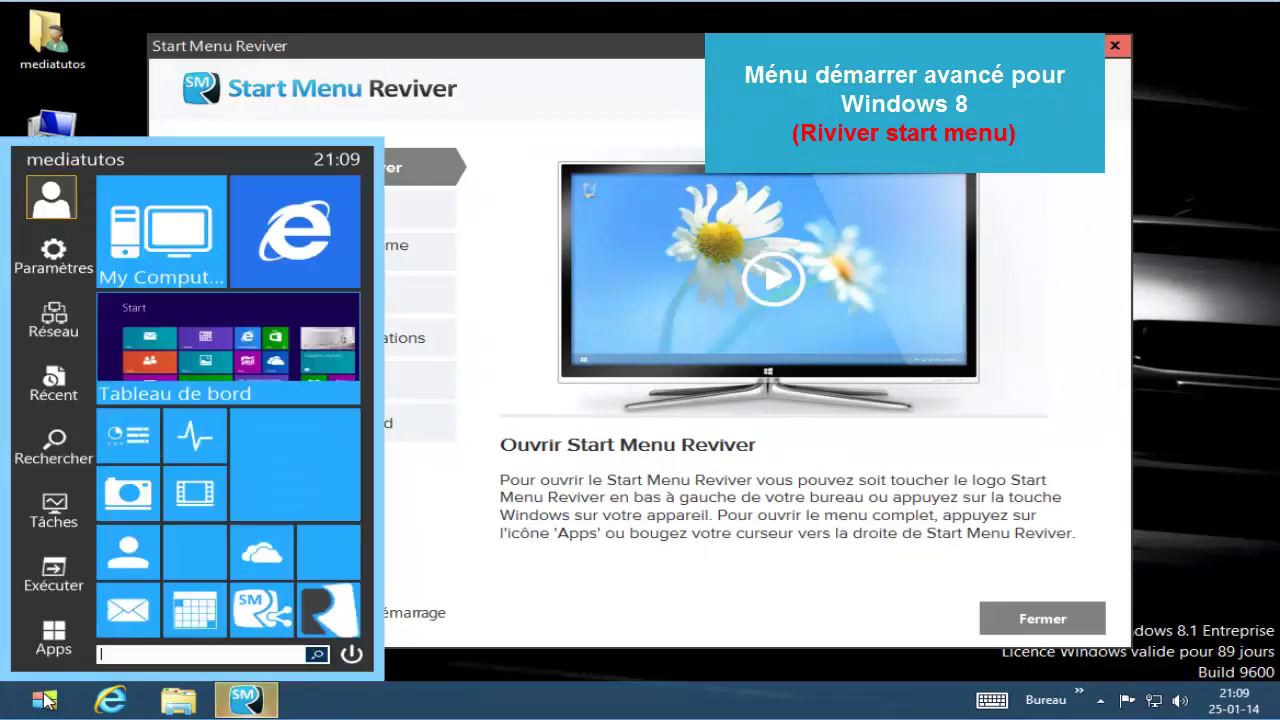
pyautogui.click(45, 700)
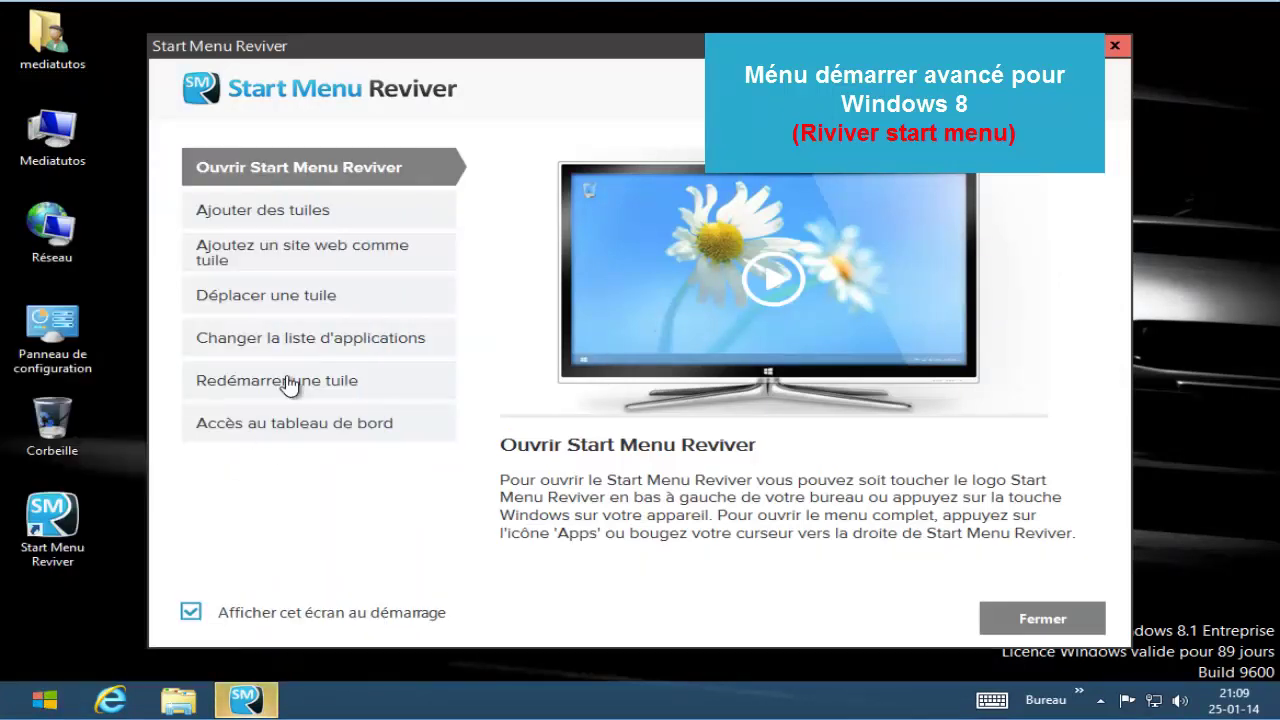
# - View the help topics on adding tiles and website tiles, turn off the welcome screen at startup and close it
pyautogui.click(285, 212)
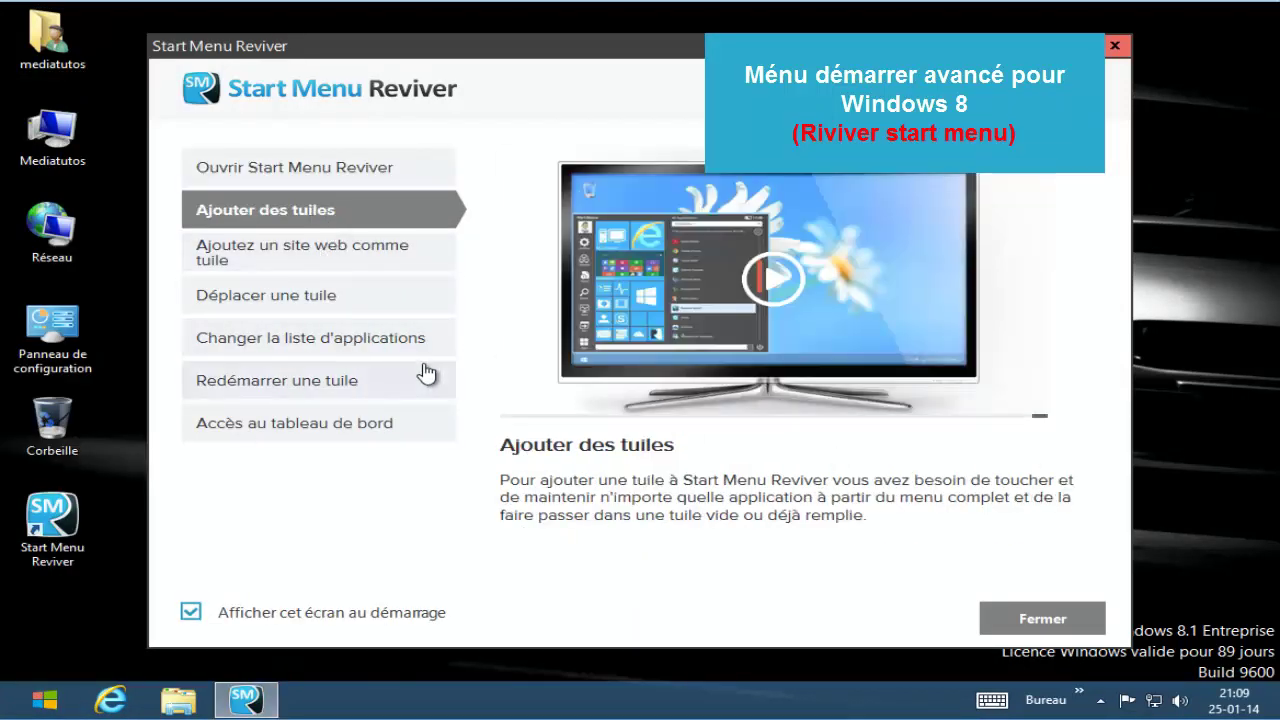
pyautogui.click(313, 268)
pyautogui.click(190, 612)
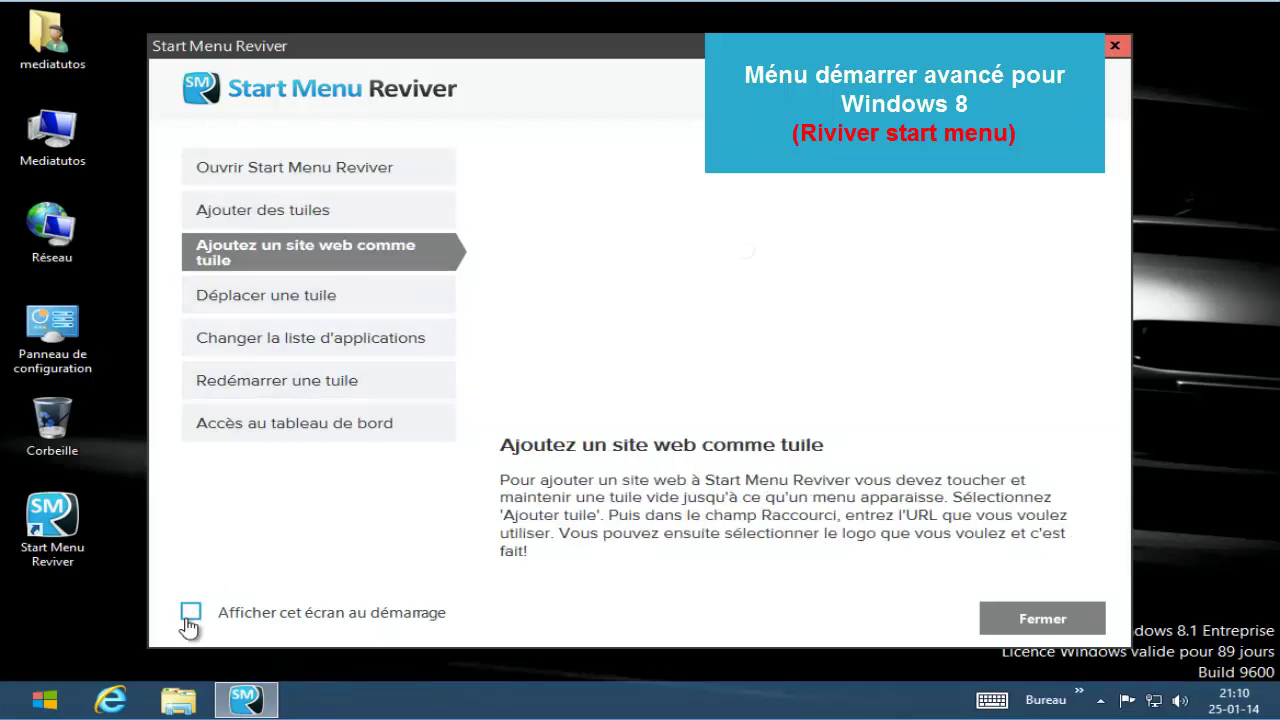
pyautogui.click(1010, 619)
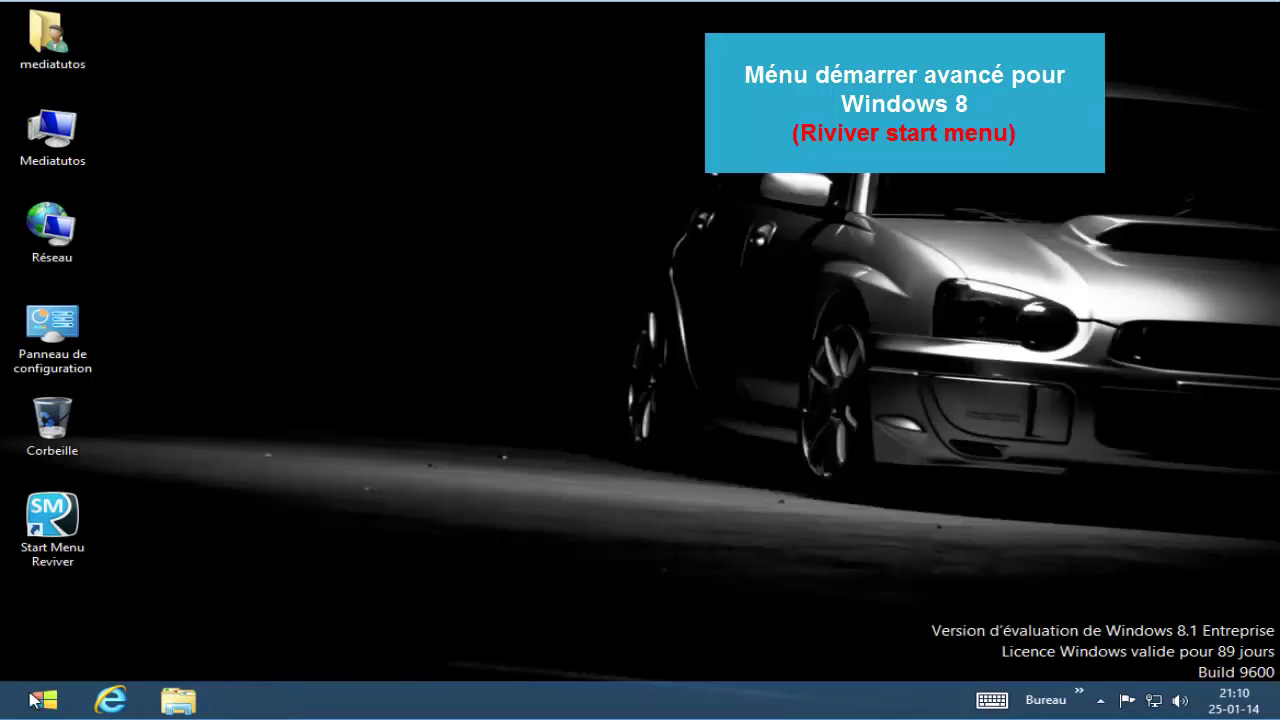
# - Open the computer's drive overview from the My Computer tile of Start Menu Reviver and close it
pyautogui.click(44, 700)
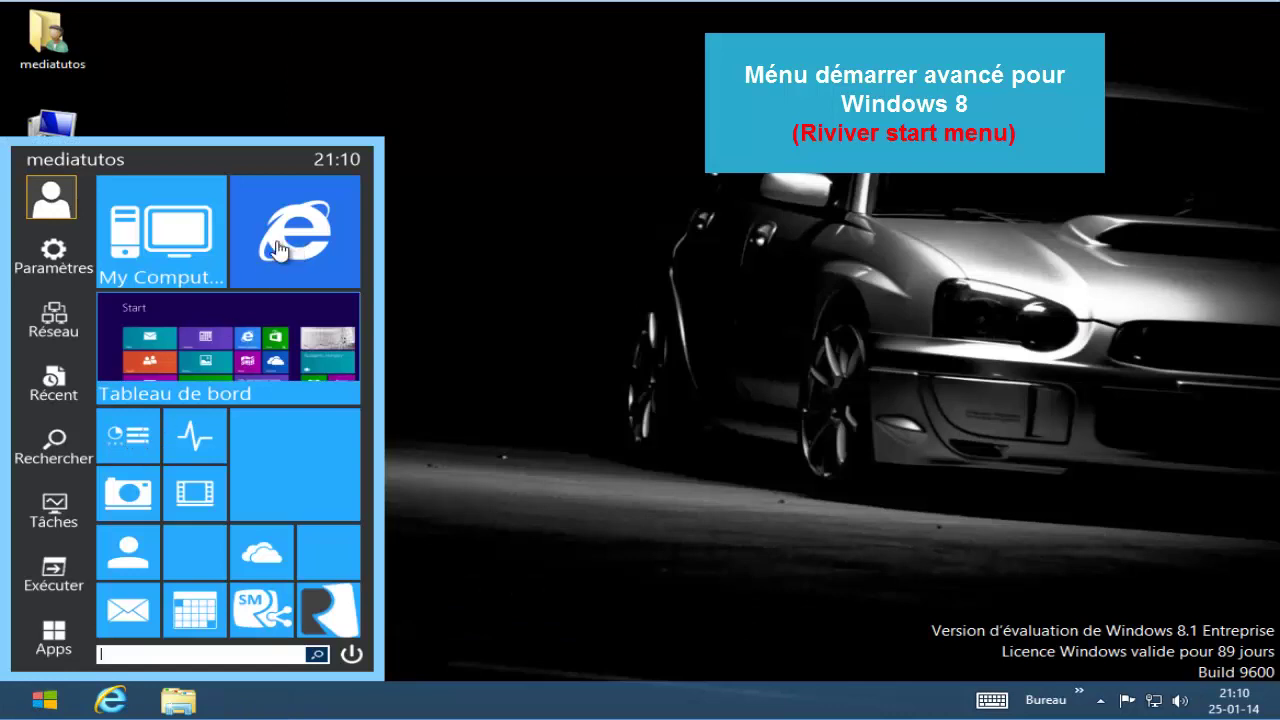
pyautogui.click(176, 250)
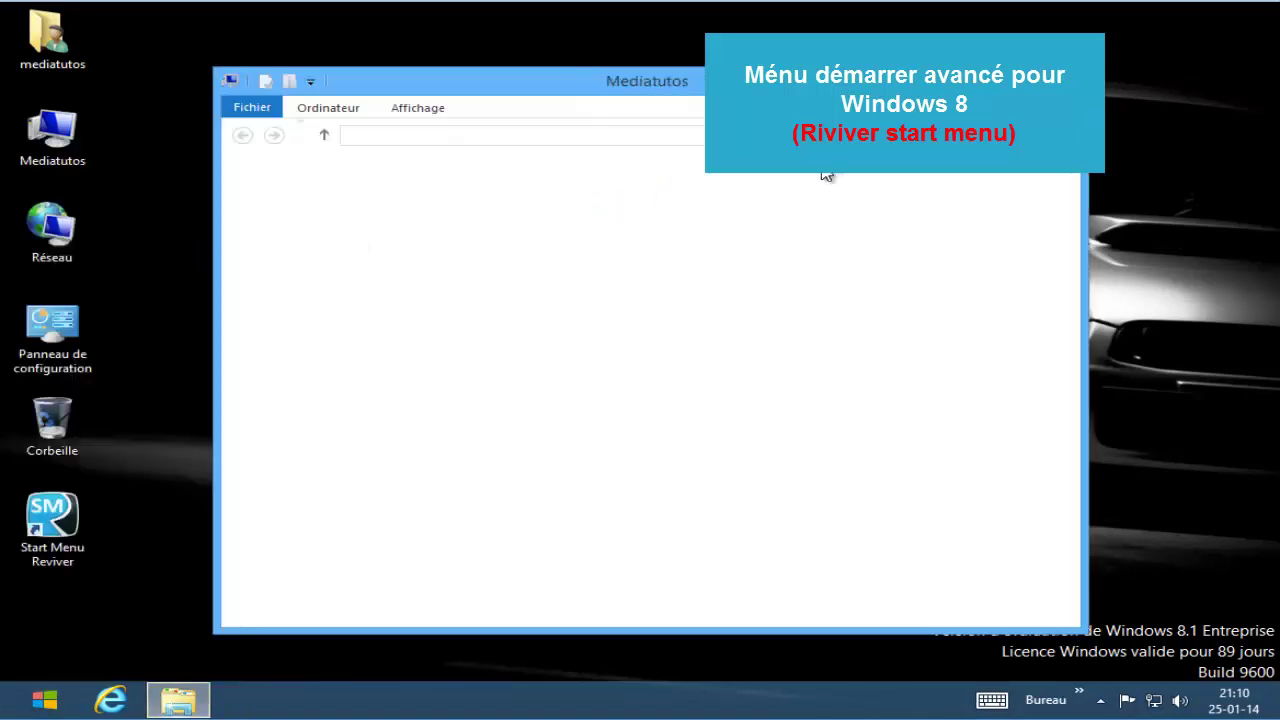
pyautogui.click(1008, 77)
# - Browse the desktop applications list in Start Menu Reviver, launch Invite de commandes from it and close the console
pyautogui.click(50, 700)
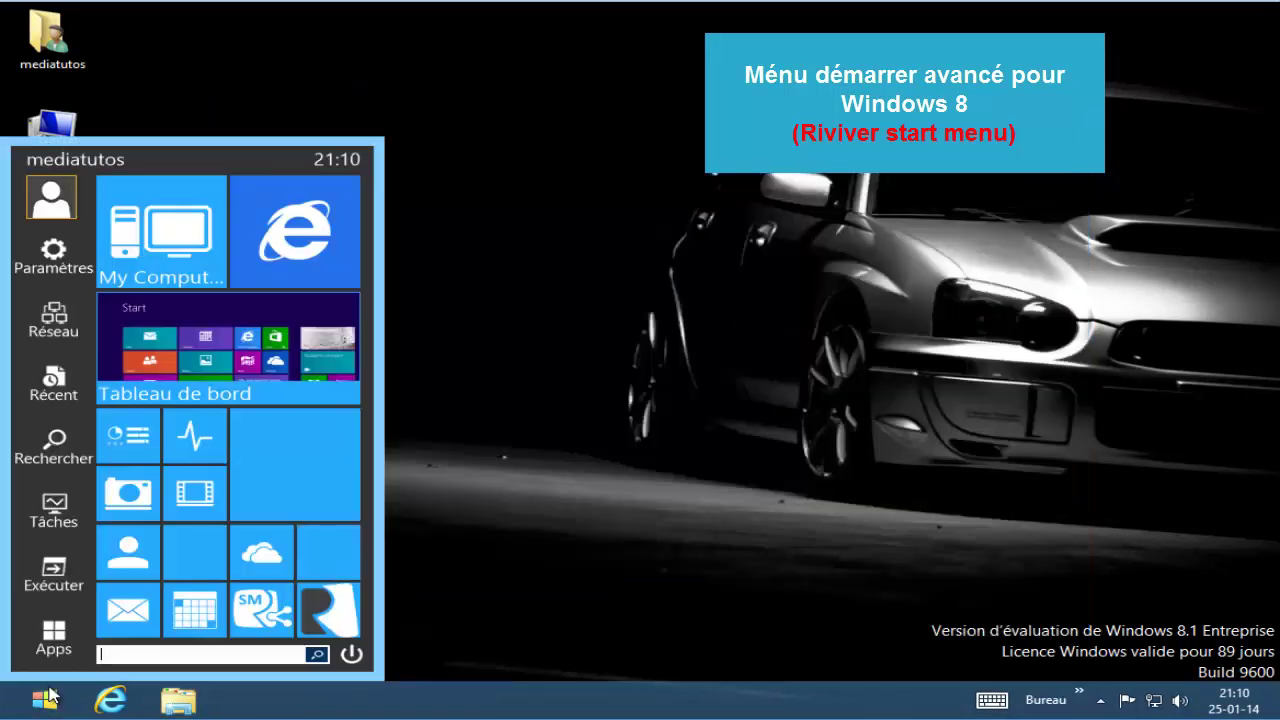
pyautogui.click(54, 646)
pyautogui.scroll(-4, 454, 406)
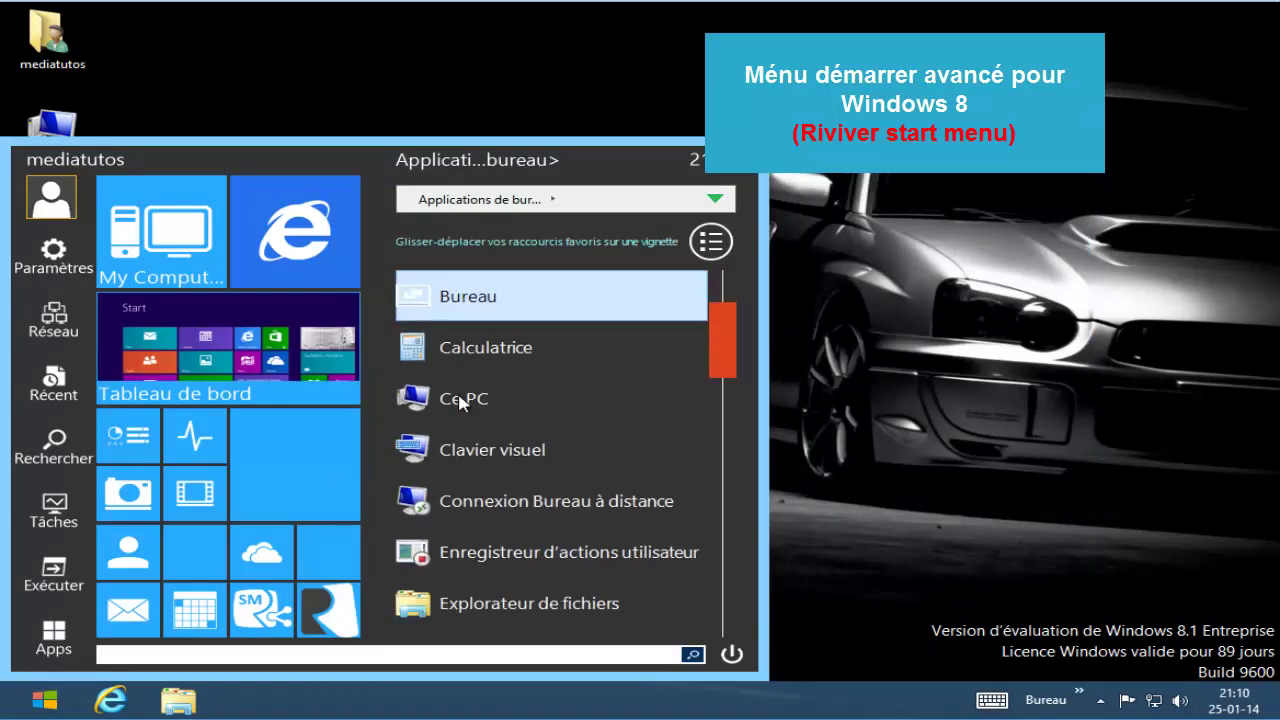
pyautogui.scroll(-6, 583, 453)
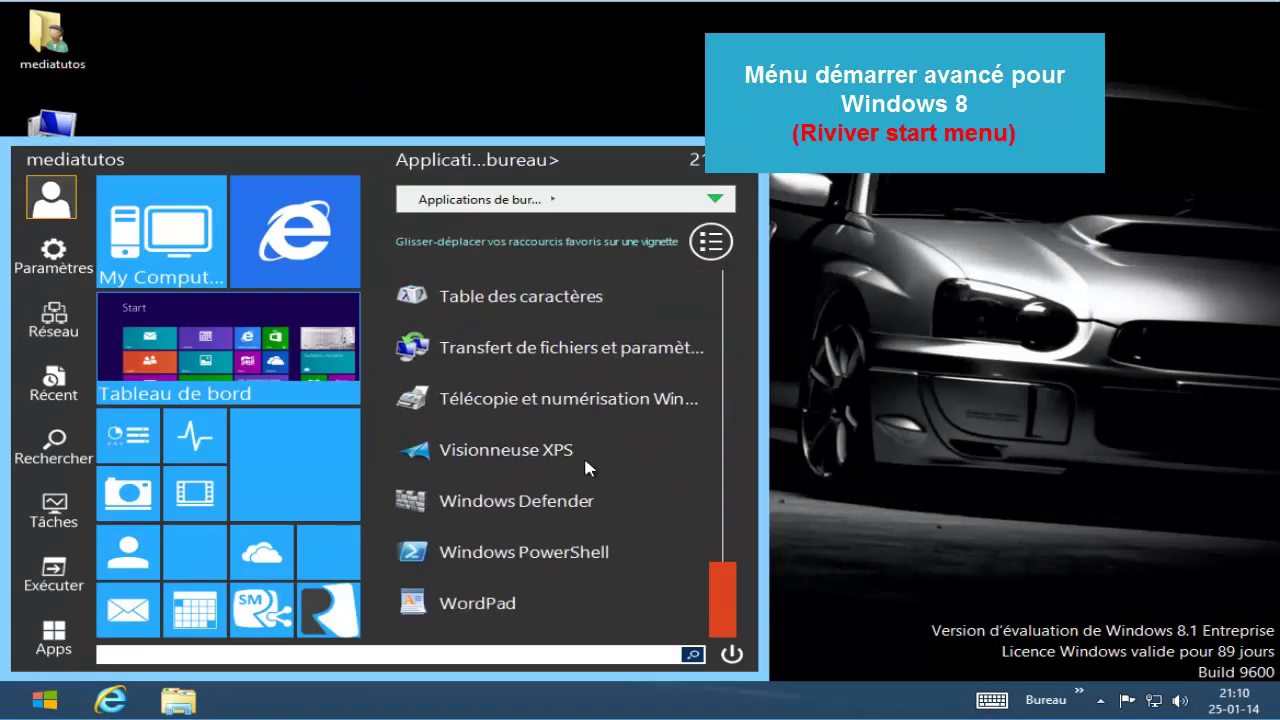
pyautogui.scroll(3, 671, 594)
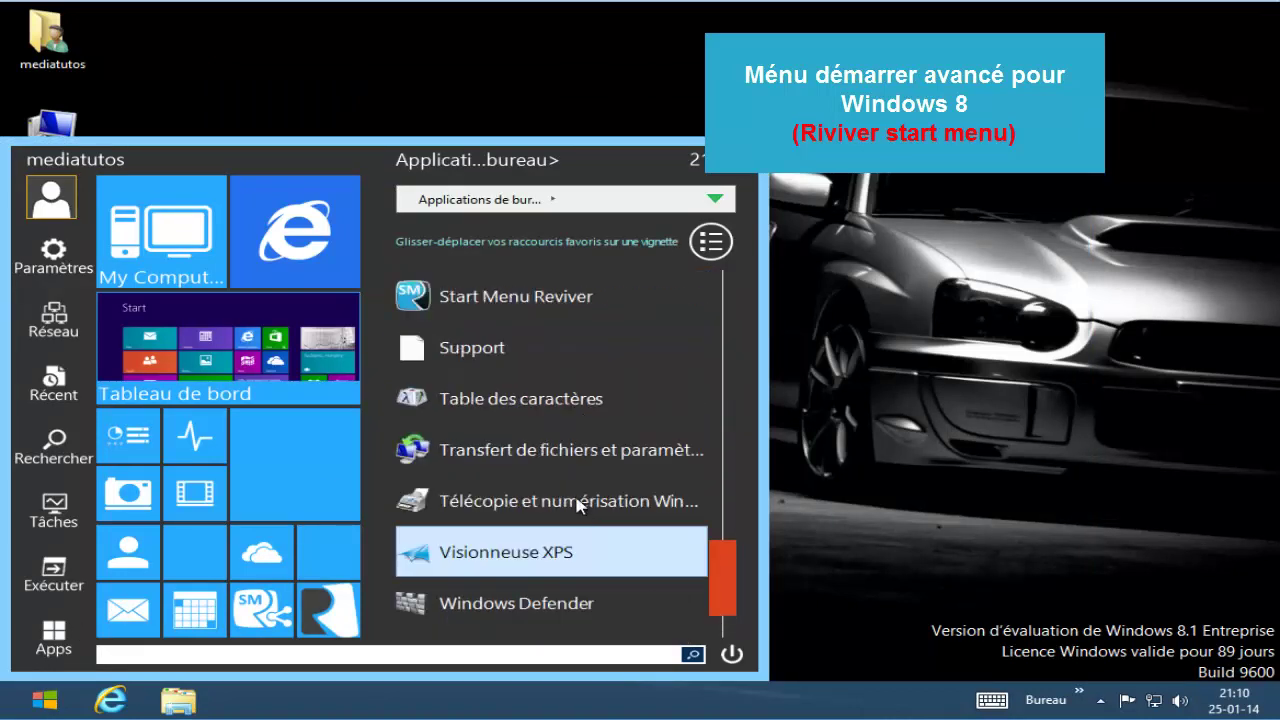
pyautogui.scroll(5, 603, 512)
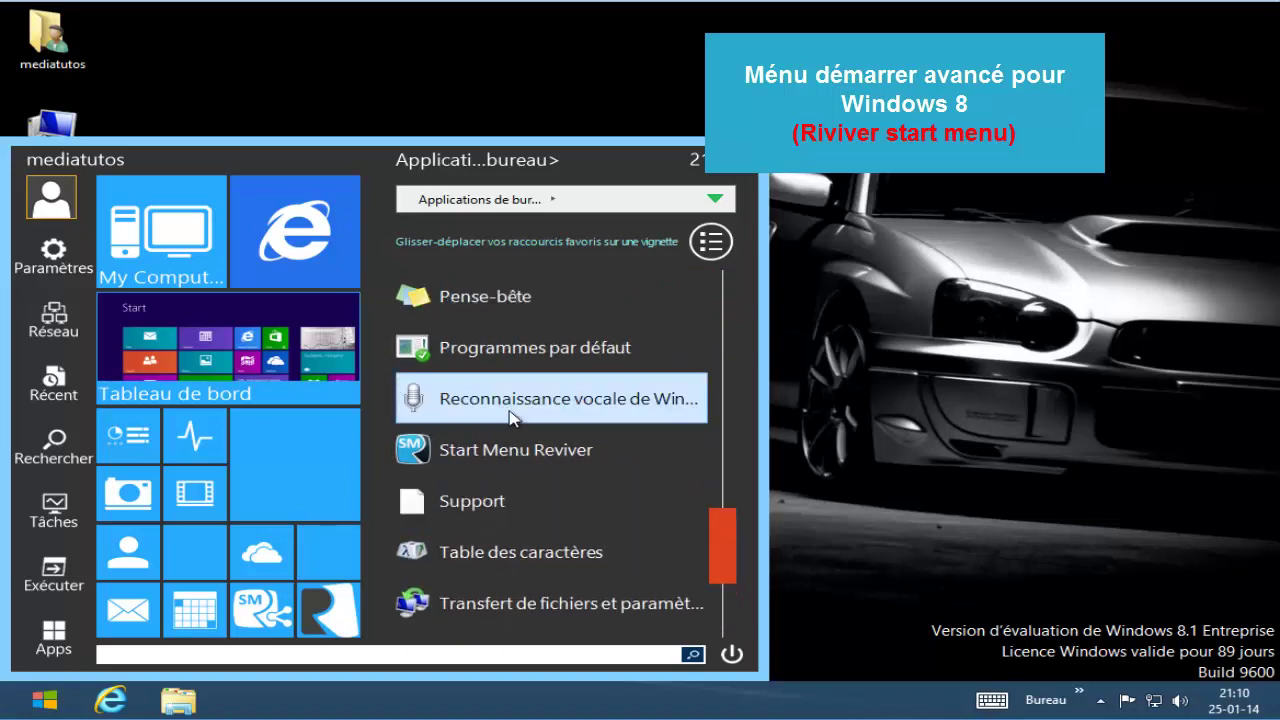
pyautogui.scroll(5, 505, 453)
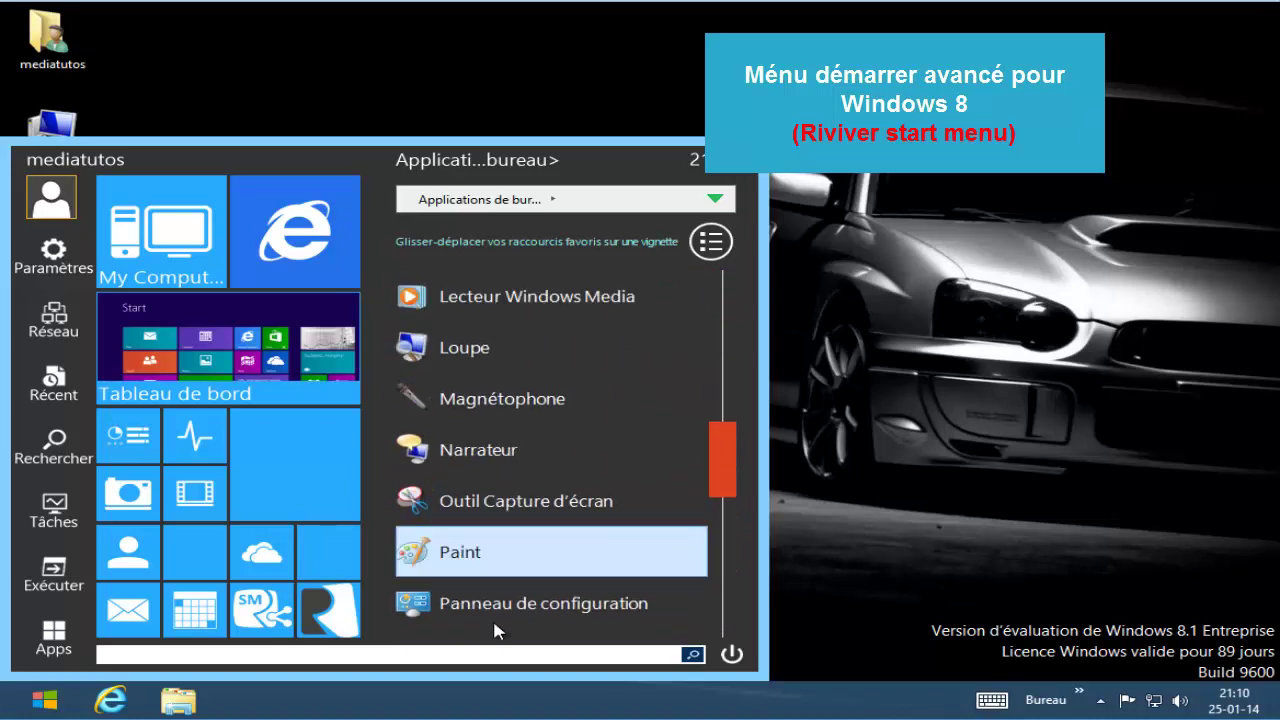
pyautogui.scroll(2, 487, 408)
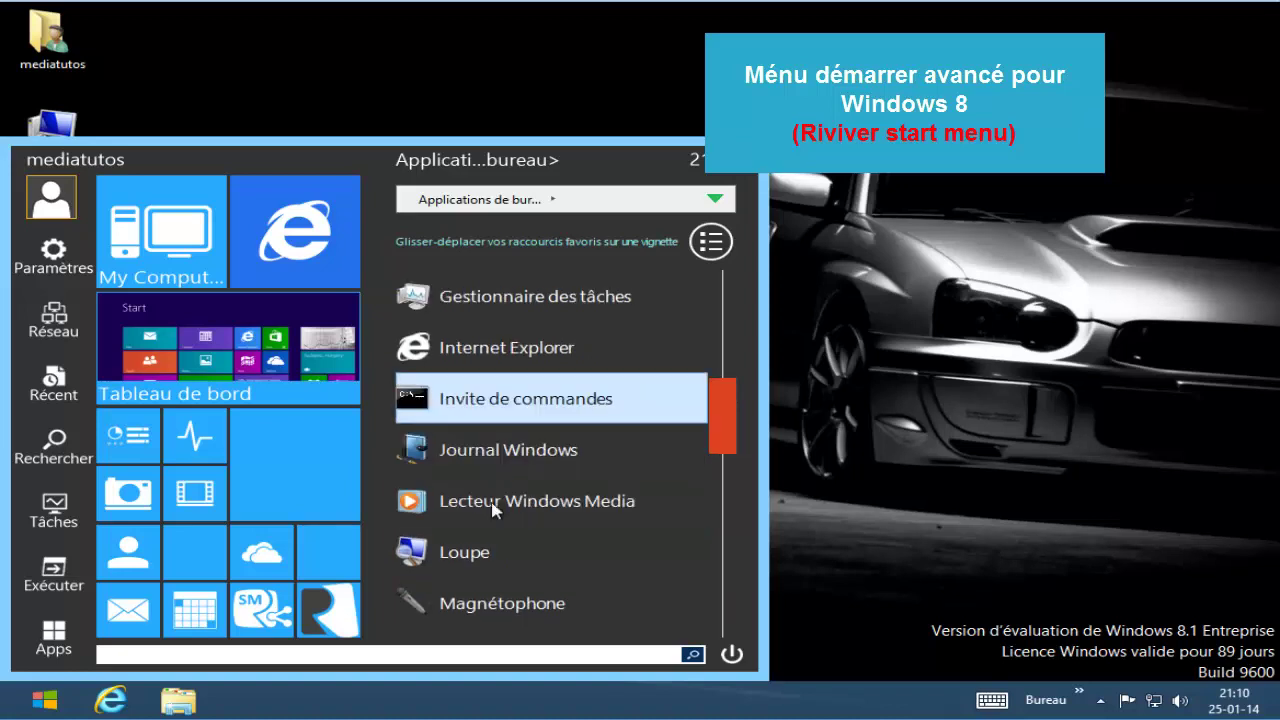
pyautogui.click(521, 400)
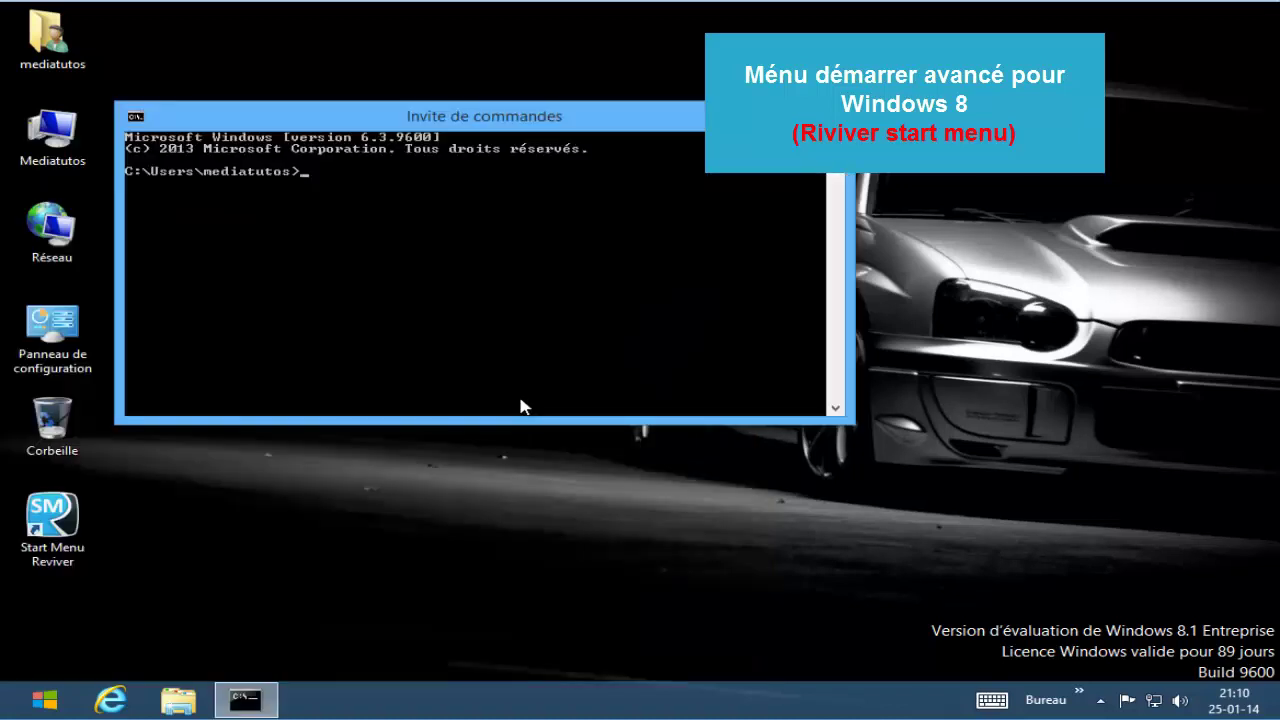
pyautogui.click(832, 116)
# - Open the Centre Réseau et partage from Start Menu Reviver and close it
pyautogui.click(44, 700)
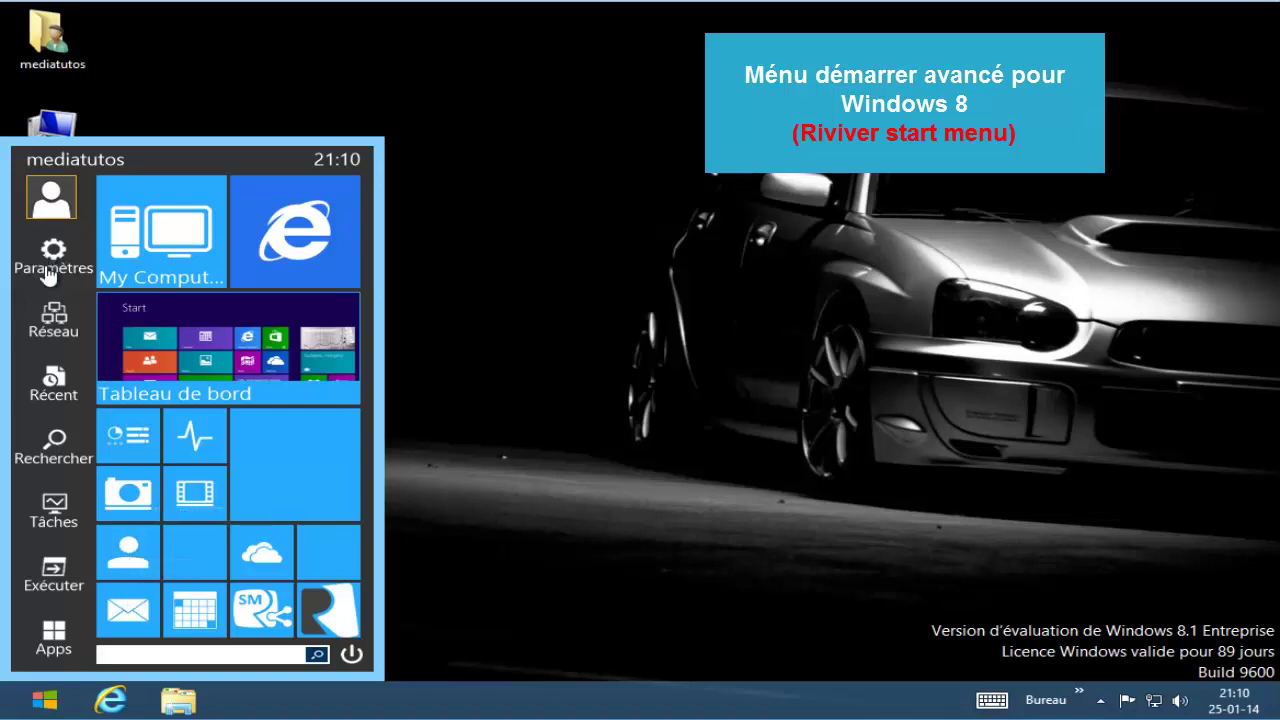
pyautogui.press('Escape')
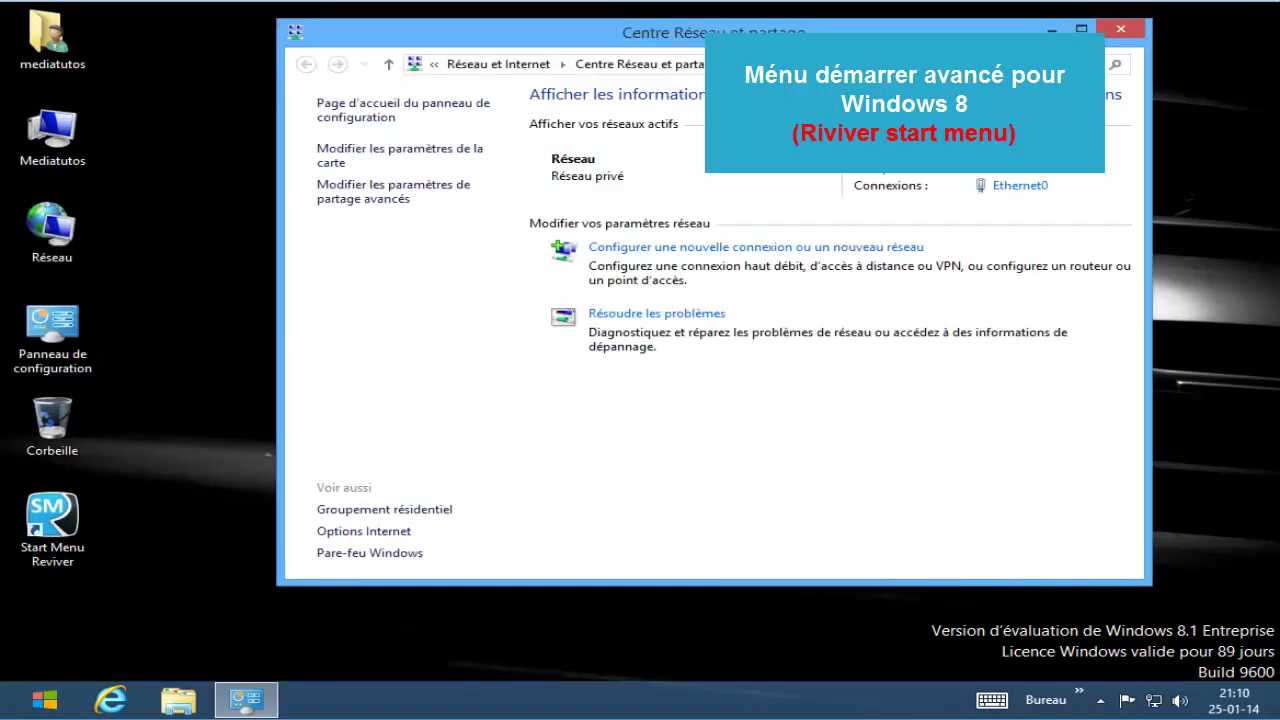
pyautogui.click(1120, 31)
# - Open the Exécuter dialog from Start Menu Reviver, move it higher on the desktop and close it
pyautogui.click(45, 700)
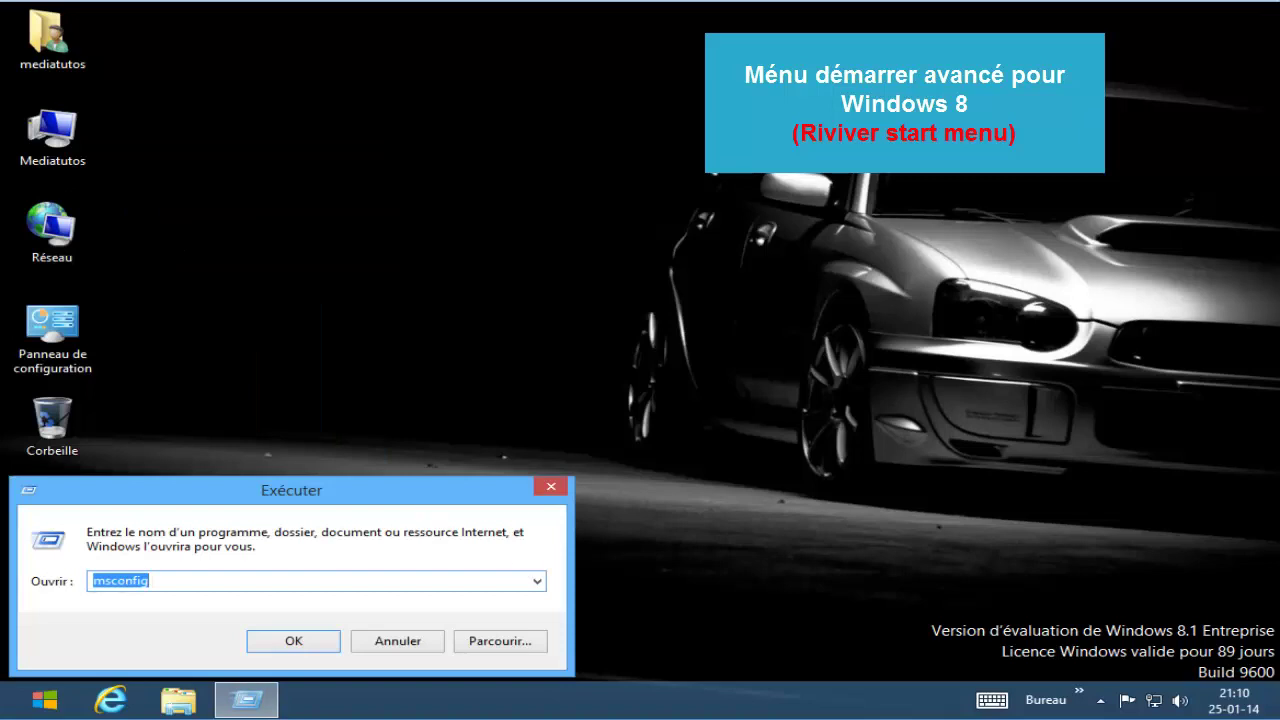
pyautogui.moveTo(431, 490); pyautogui.dragTo(405, 385)
pyautogui.click(529, 368)
# - Switch the expanded Start Menu Reviver list to Applications modernes and look through the apps
pyautogui.click(45, 700)
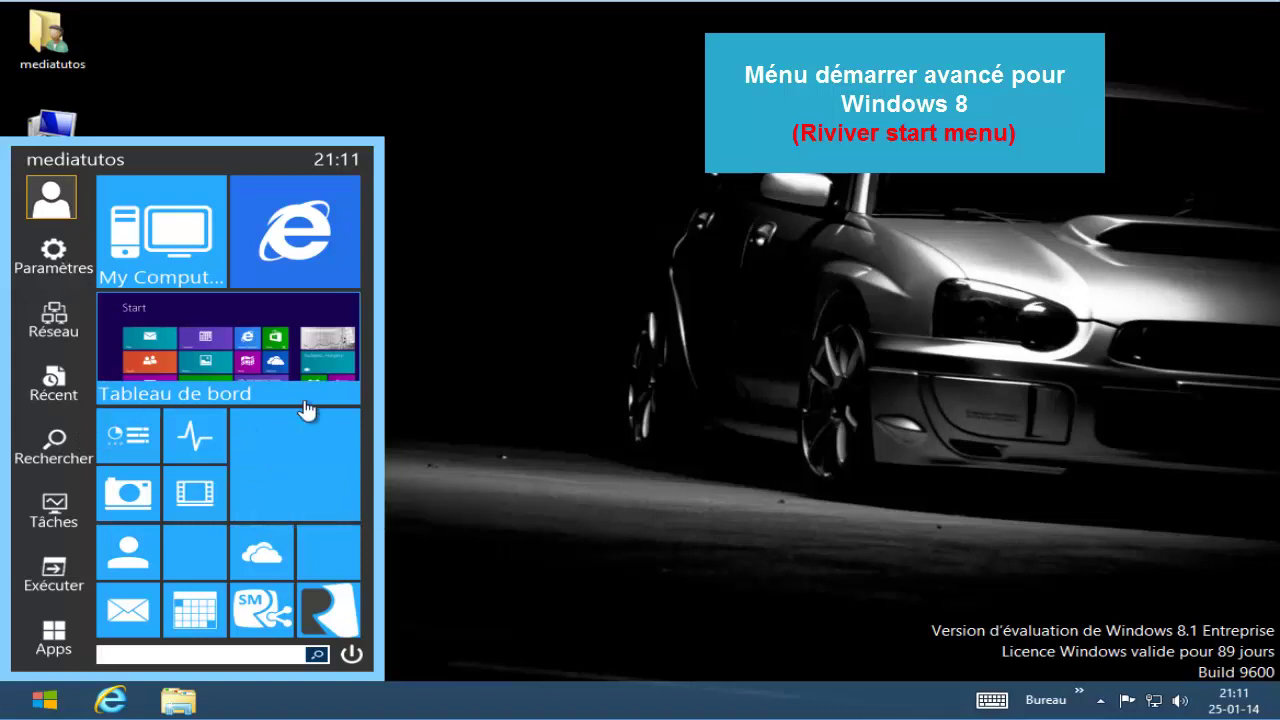
pyautogui.moveTo(488, 480)
pyautogui.click(714, 200)
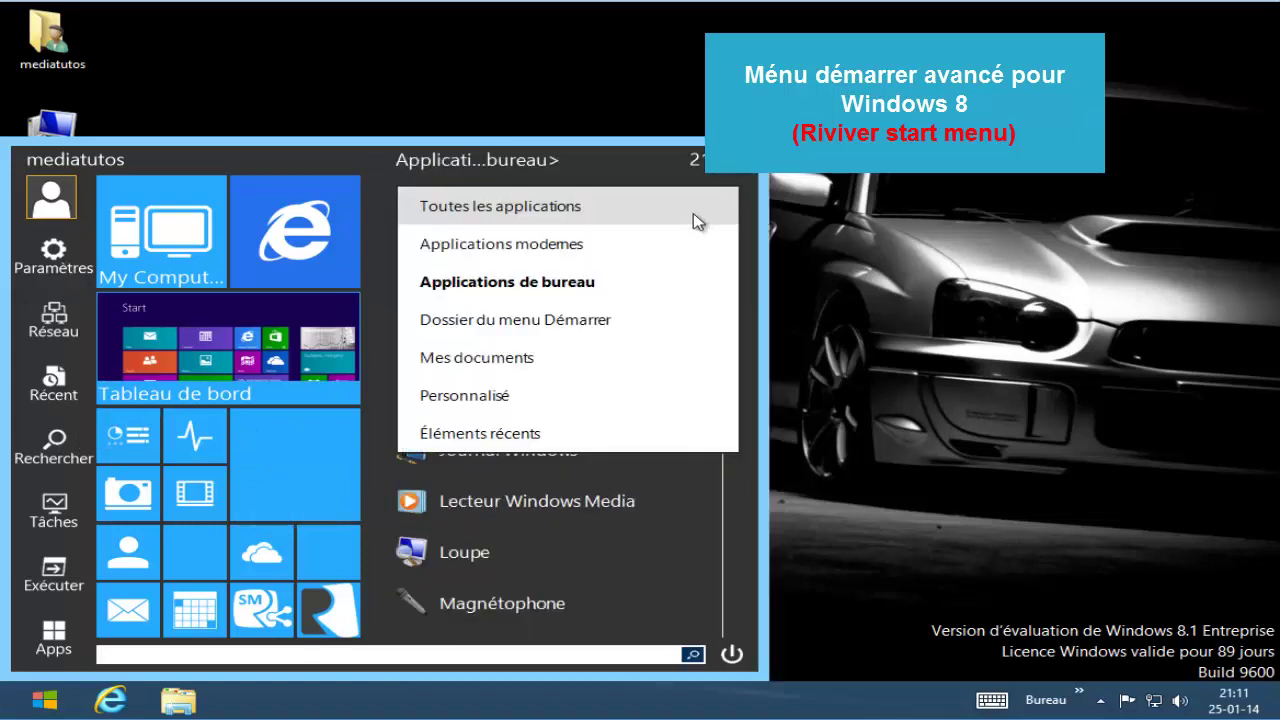
pyautogui.click(489, 244)
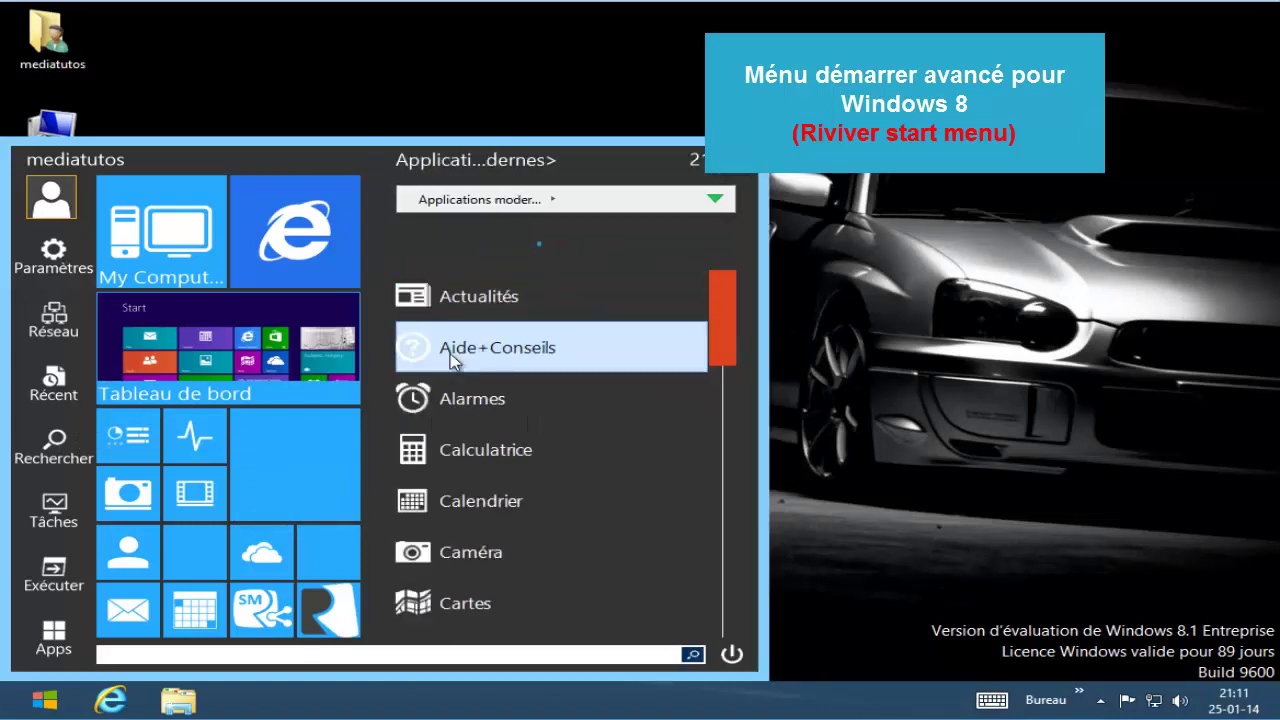
pyautogui.scroll(-6, 486, 406)
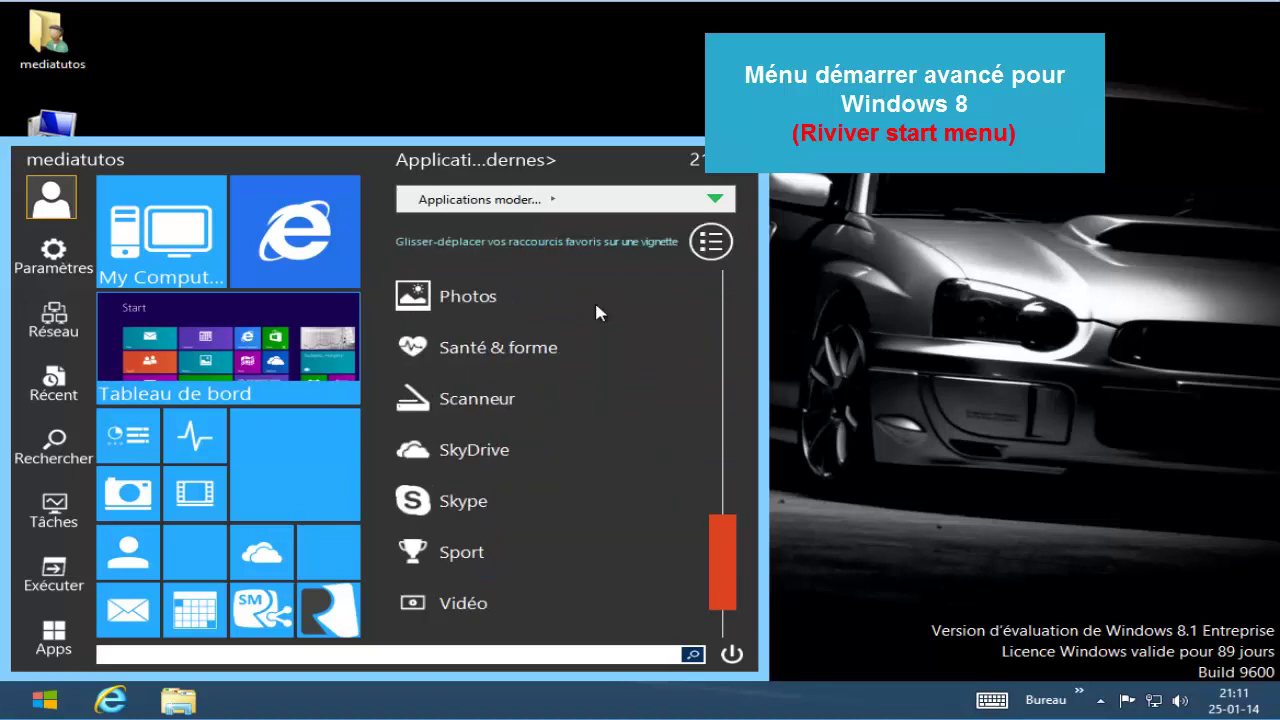
# - Show Mes documents in the expanded list, and try the Personnalisé view
pyautogui.click(714, 199)
pyautogui.click(580, 357)
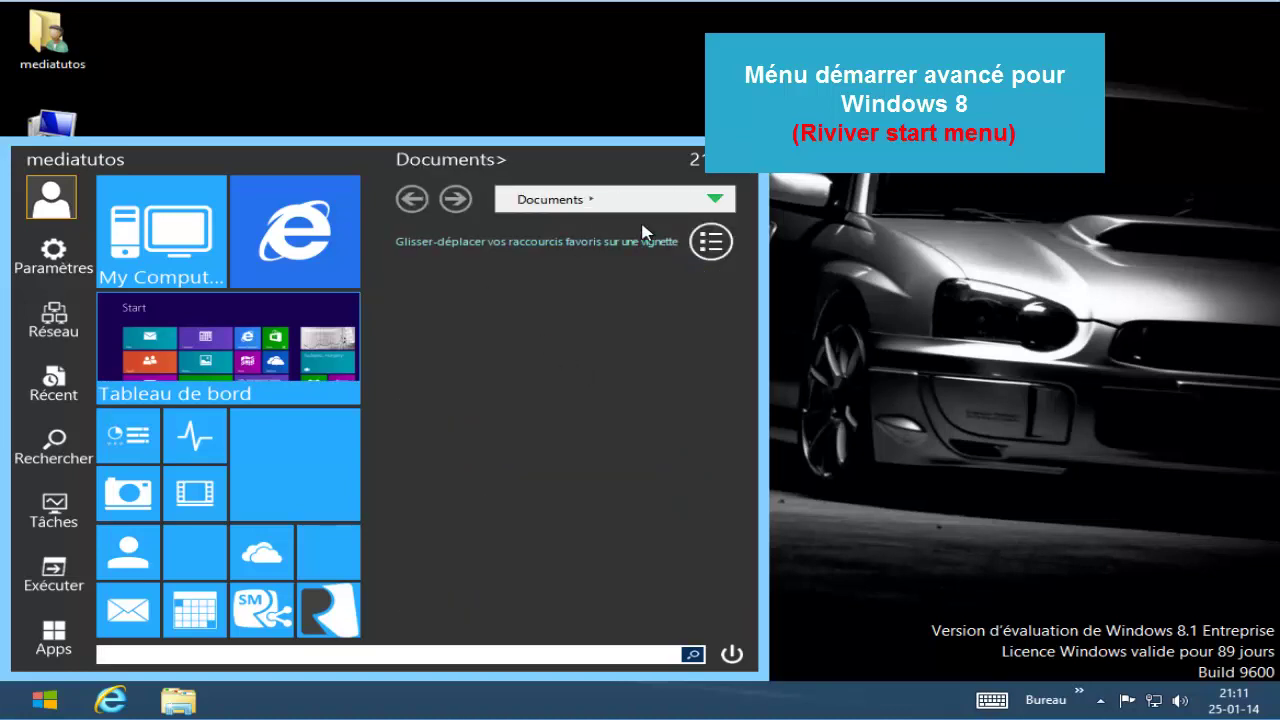
pyautogui.click(714, 200)
pyautogui.click(558, 394)
pyautogui.click(853, 189)
# - Switch the expanded list to Toutes les applications and look through the entries
pyautogui.click(716, 202)
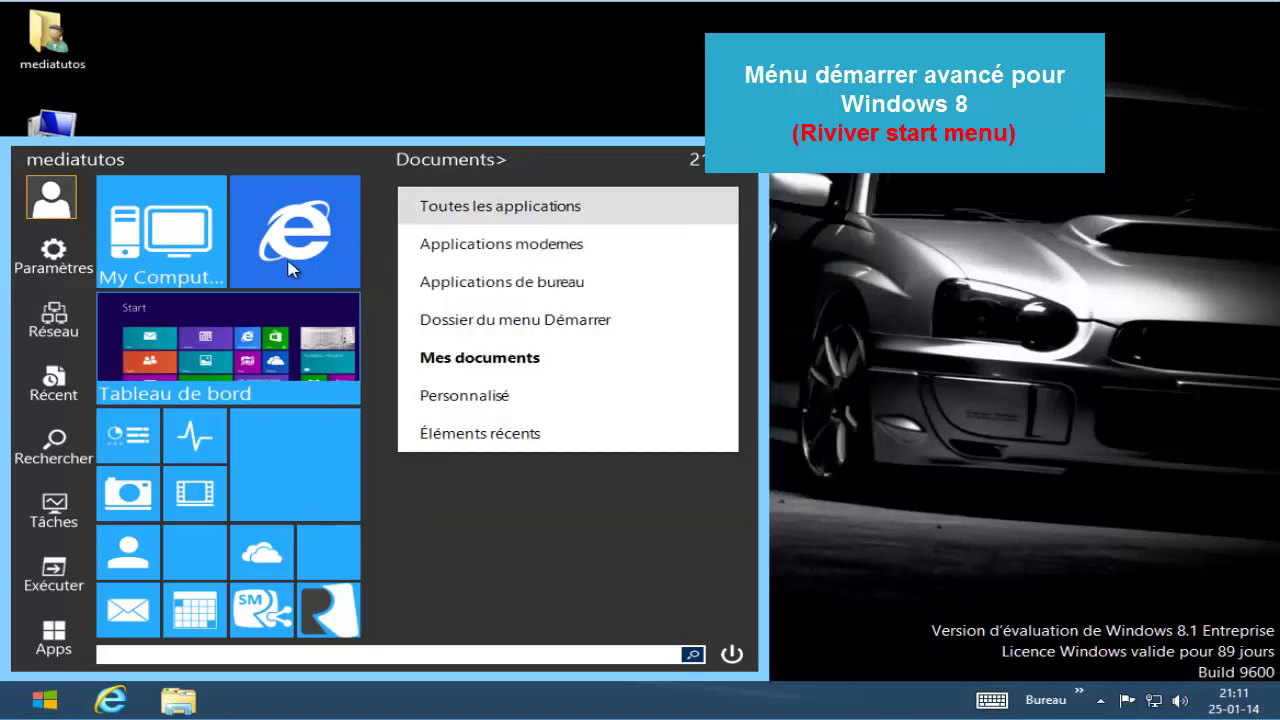
pyautogui.click(531, 208)
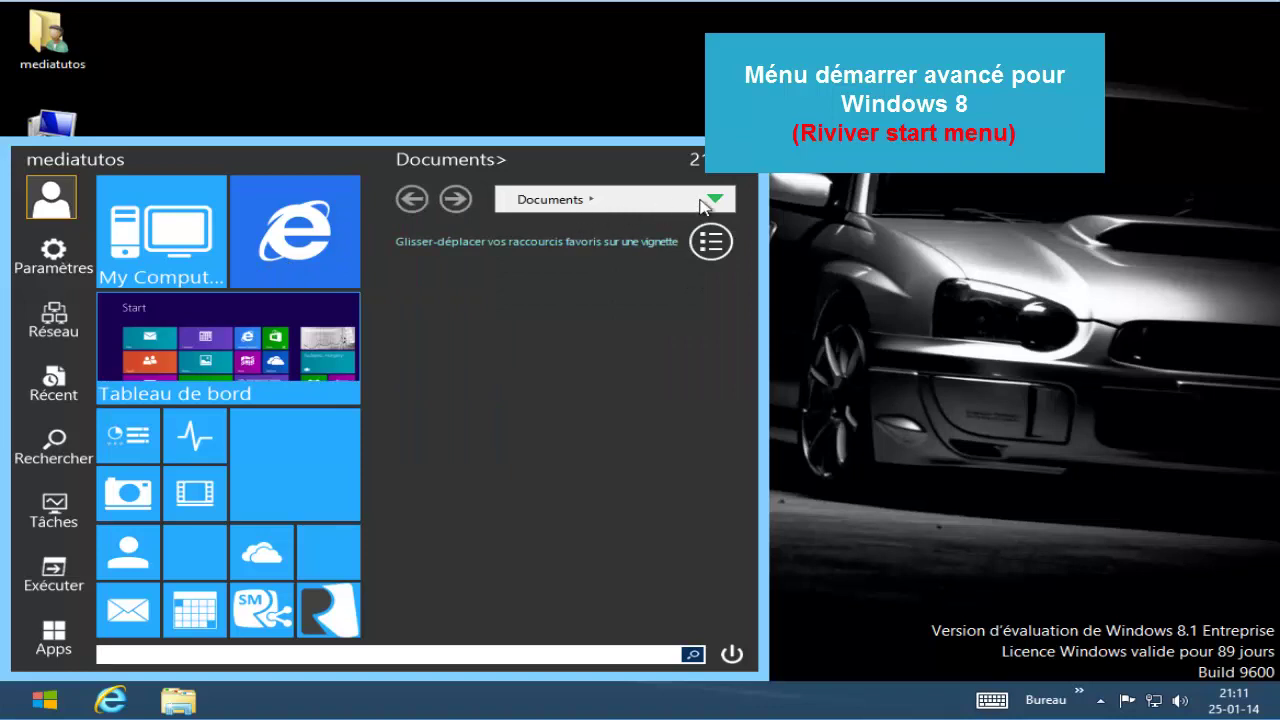
pyautogui.click(716, 200)
pyautogui.click(618, 220)
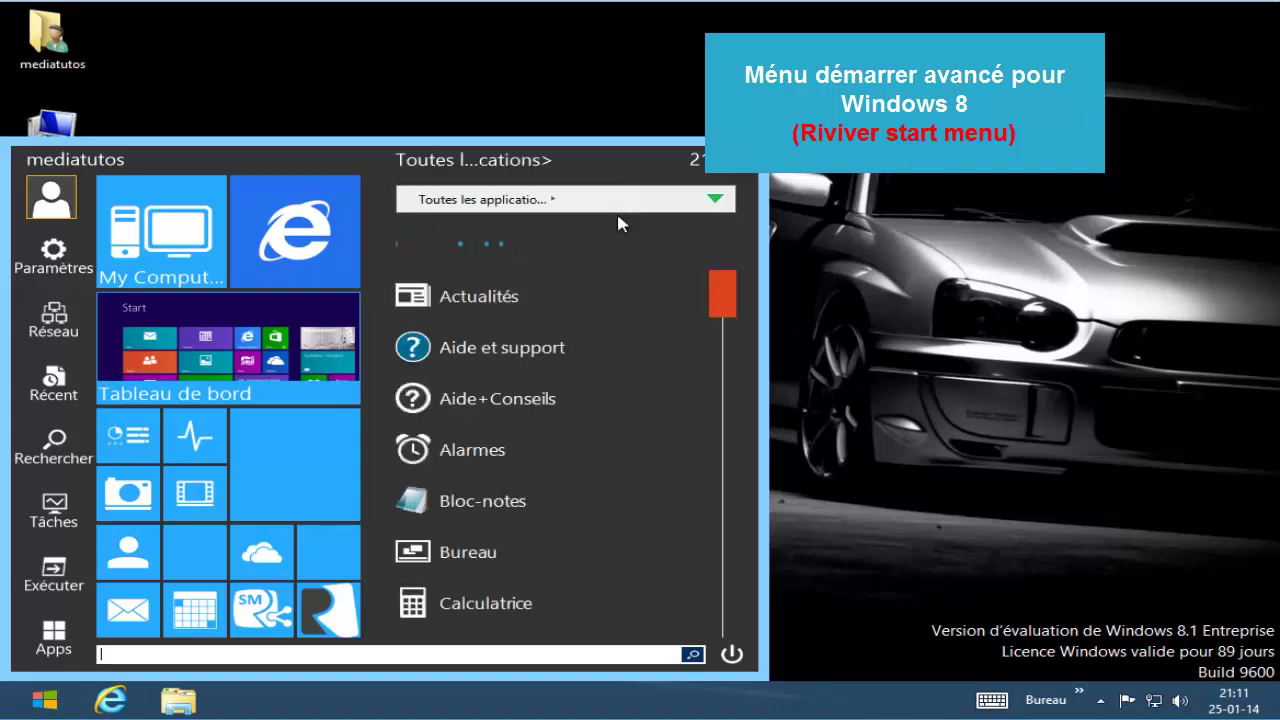
pyautogui.scroll(-3, 530, 430)
# - Open the Gestionnaire de périphériques from Start Menu Reviver's Paramètres shortcuts
pyautogui.click(80, 268)
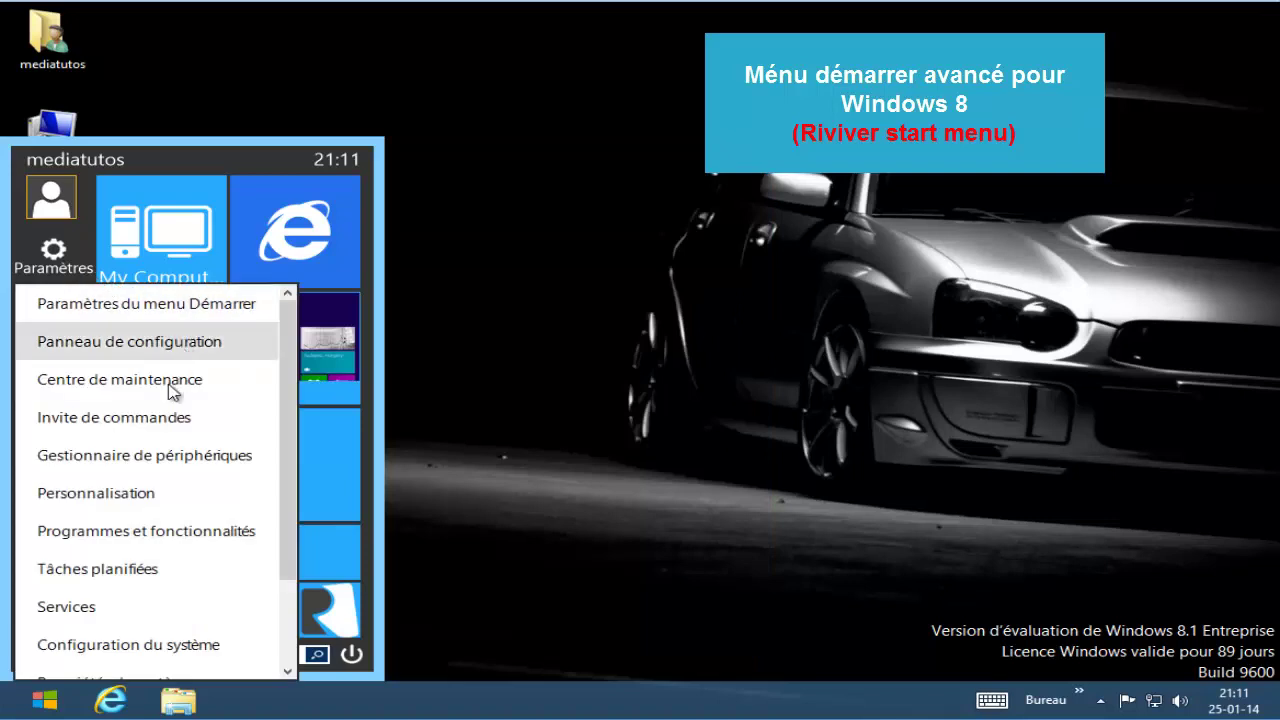
pyautogui.click(163, 455)
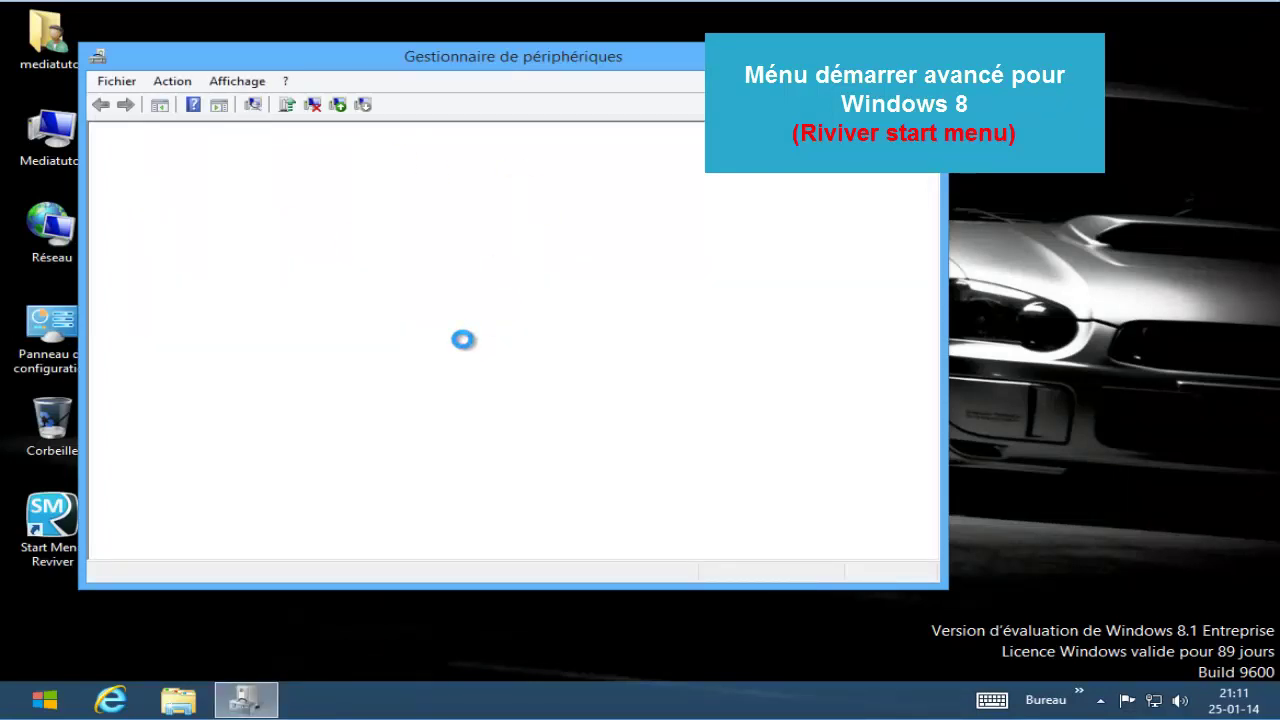
# - Open Start Menu Reviver's own settings and view the available interface languages, keeping Française
pyautogui.click(44, 699)
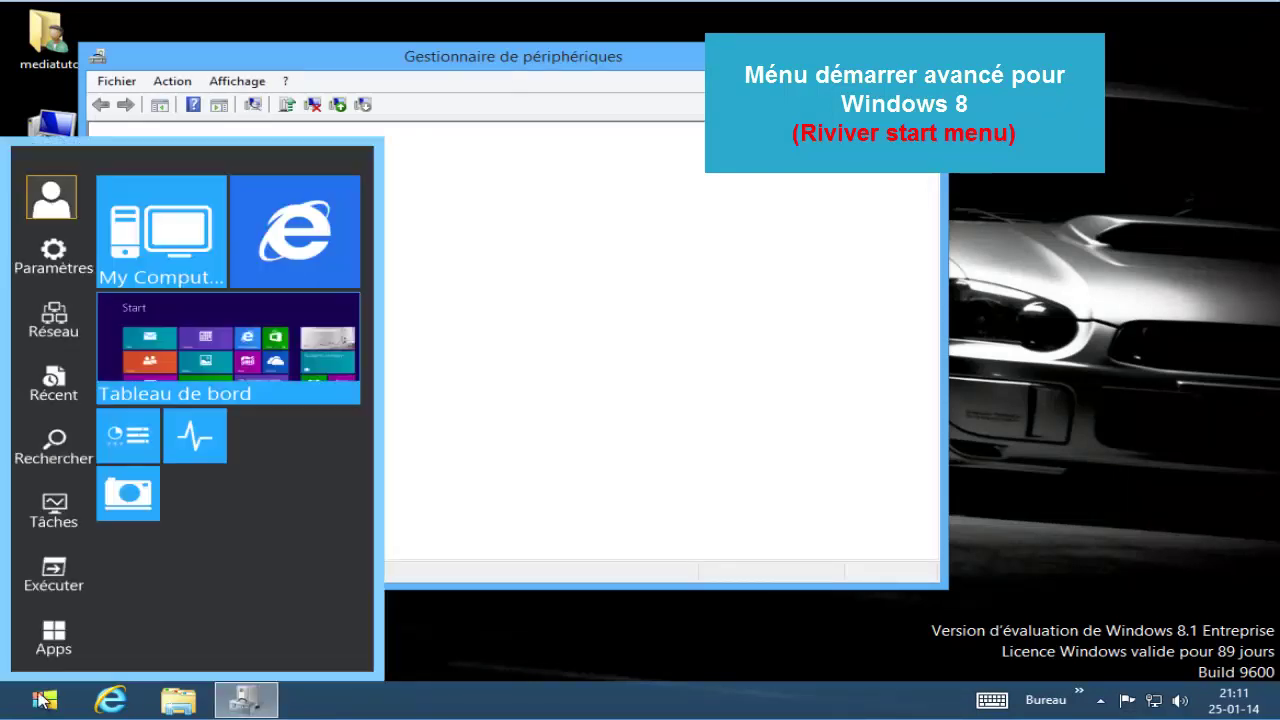
pyautogui.click(53, 255)
pyautogui.click(90, 296)
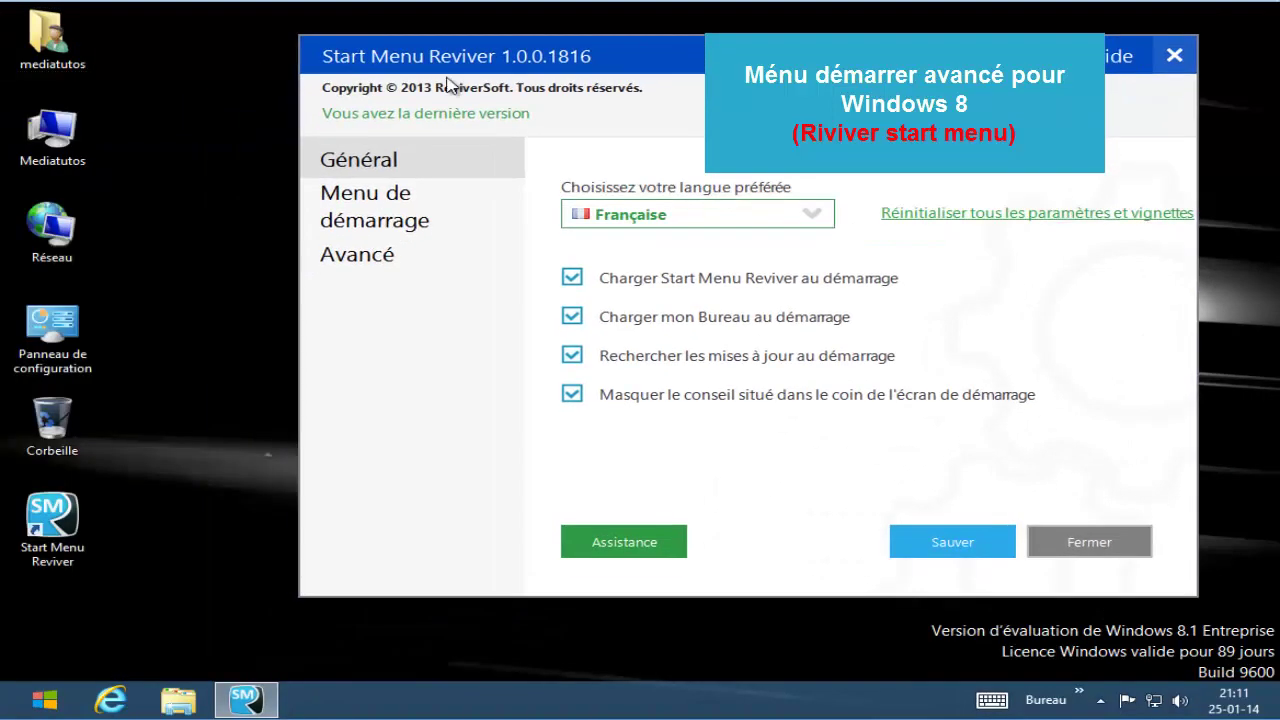
pyautogui.click(814, 211)
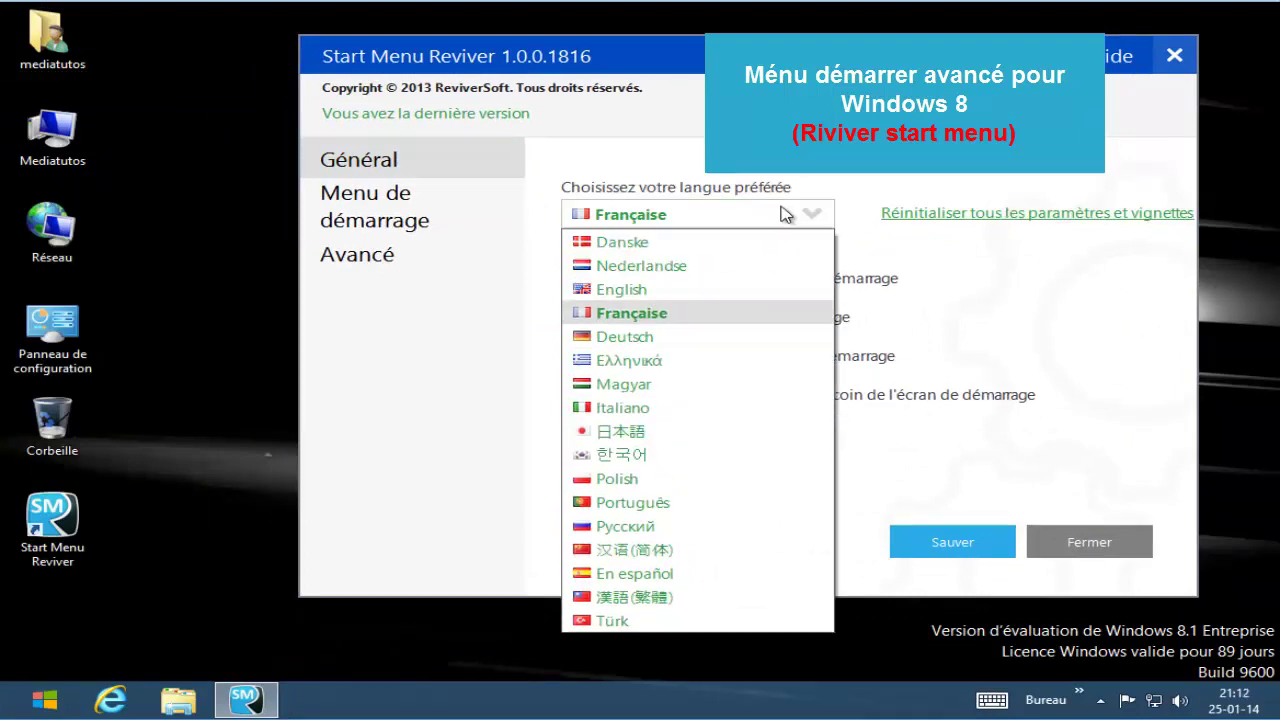
pyautogui.click(729, 226)
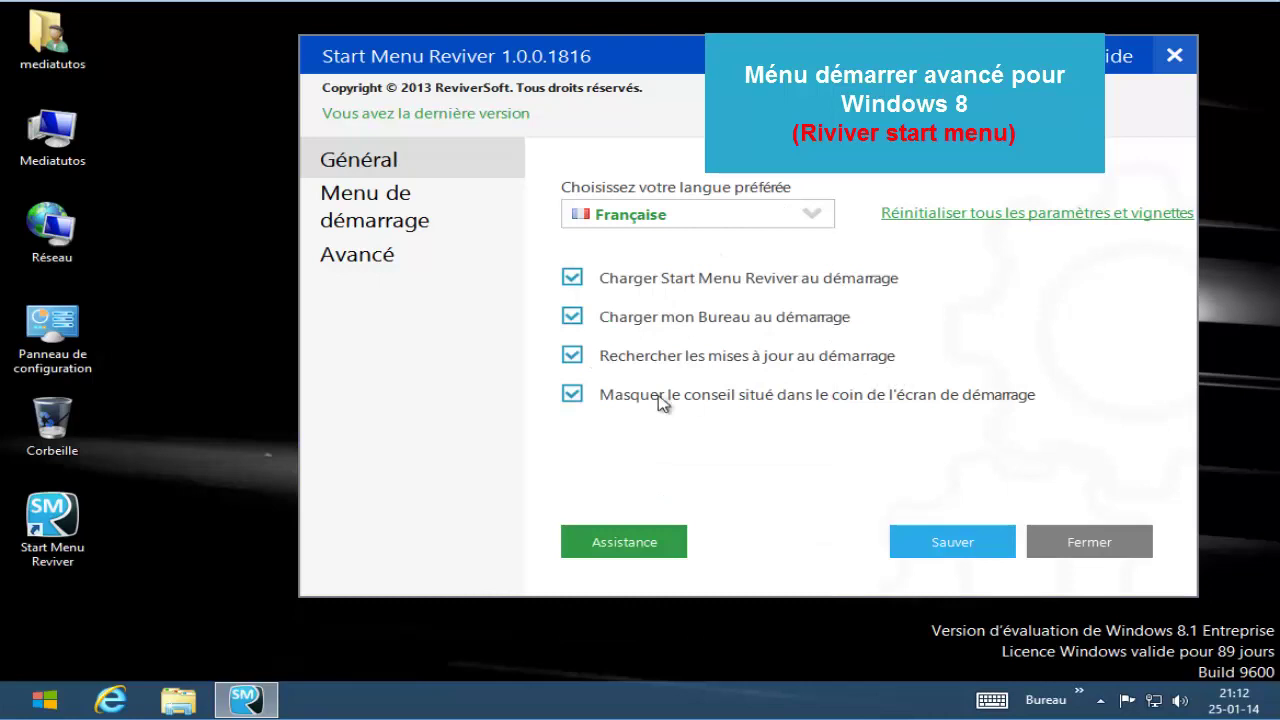
# - Set the Start menu button style to Style 5 in the Menu de démarrage settings and save
pyautogui.click(376, 232)
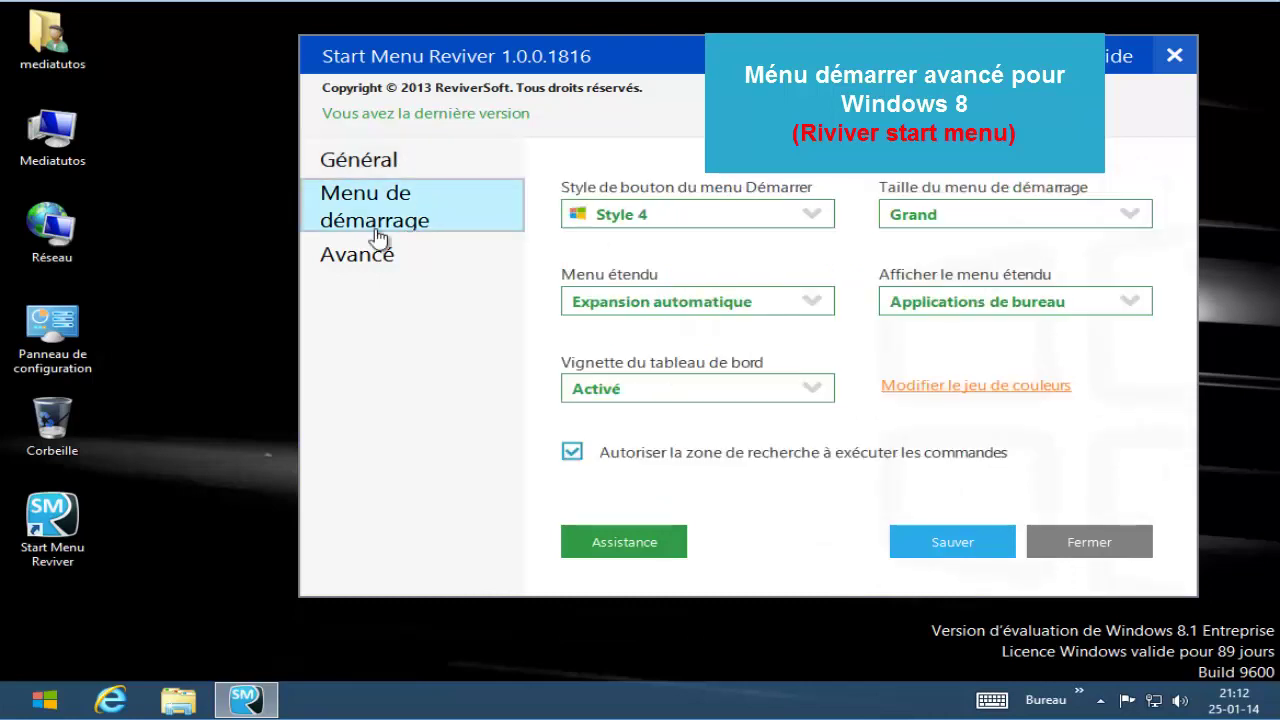
pyautogui.click(716, 210)
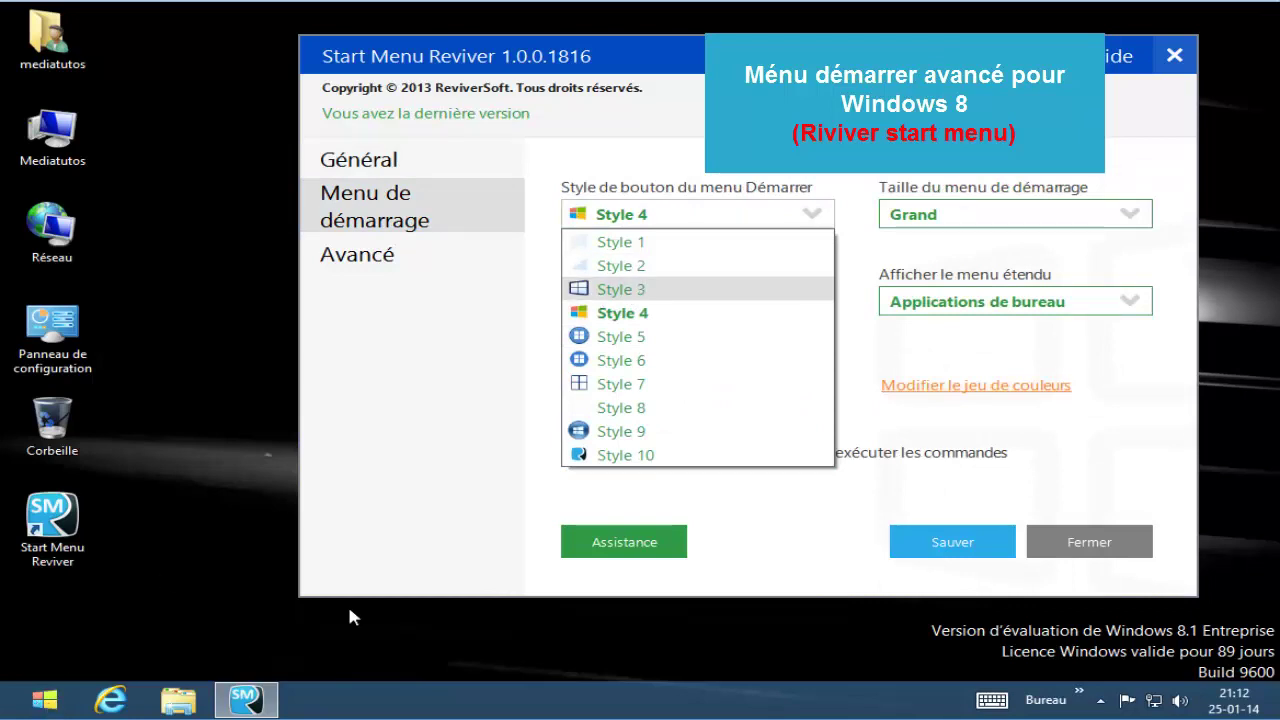
pyautogui.click(640, 338)
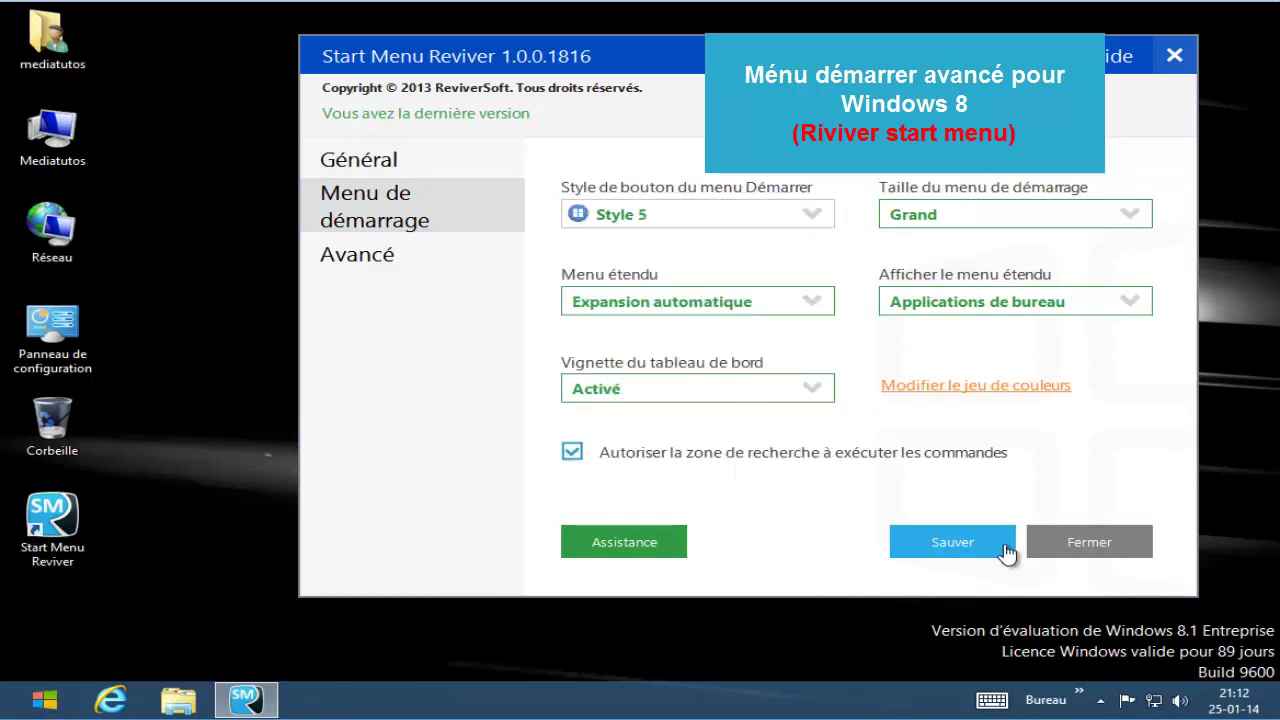
pyautogui.click(1005, 550)
# - Reopen Start Menu Reviver's settings and view the Menu de démarrage choices for expansion behaviour and expanded menu content
pyautogui.click(36, 706)
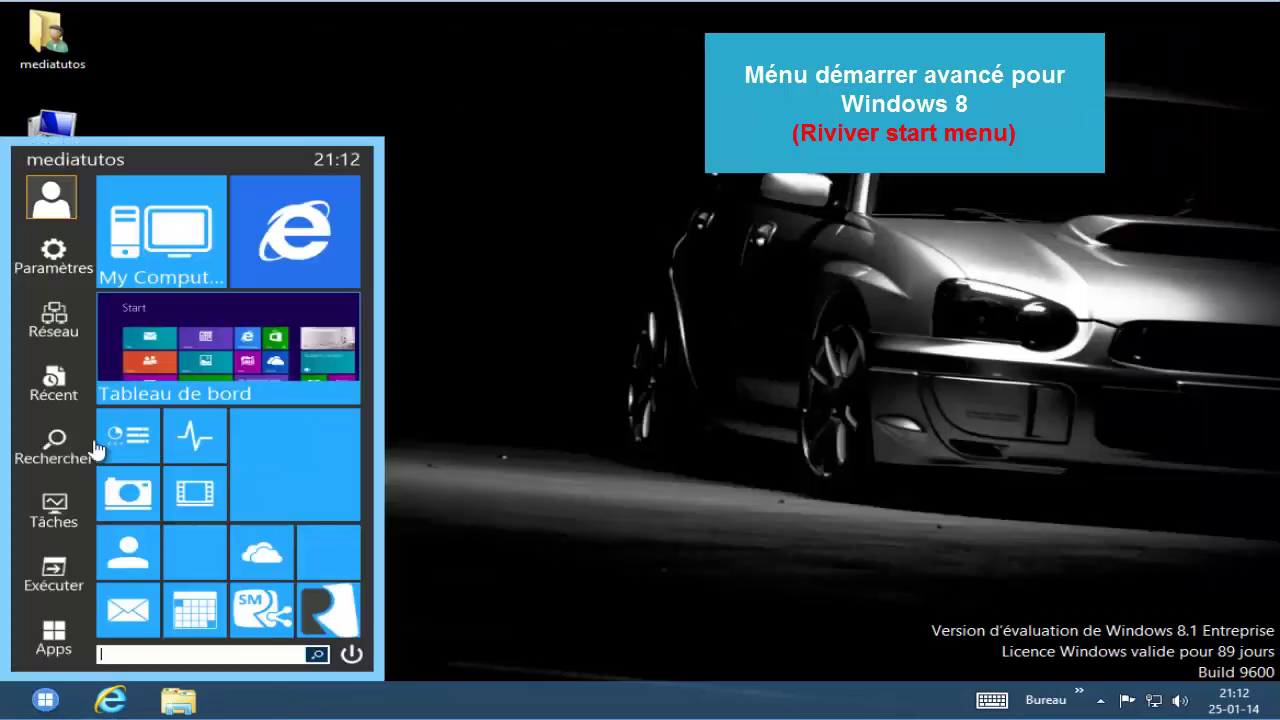
pyautogui.click(70, 263)
pyautogui.click(80, 304)
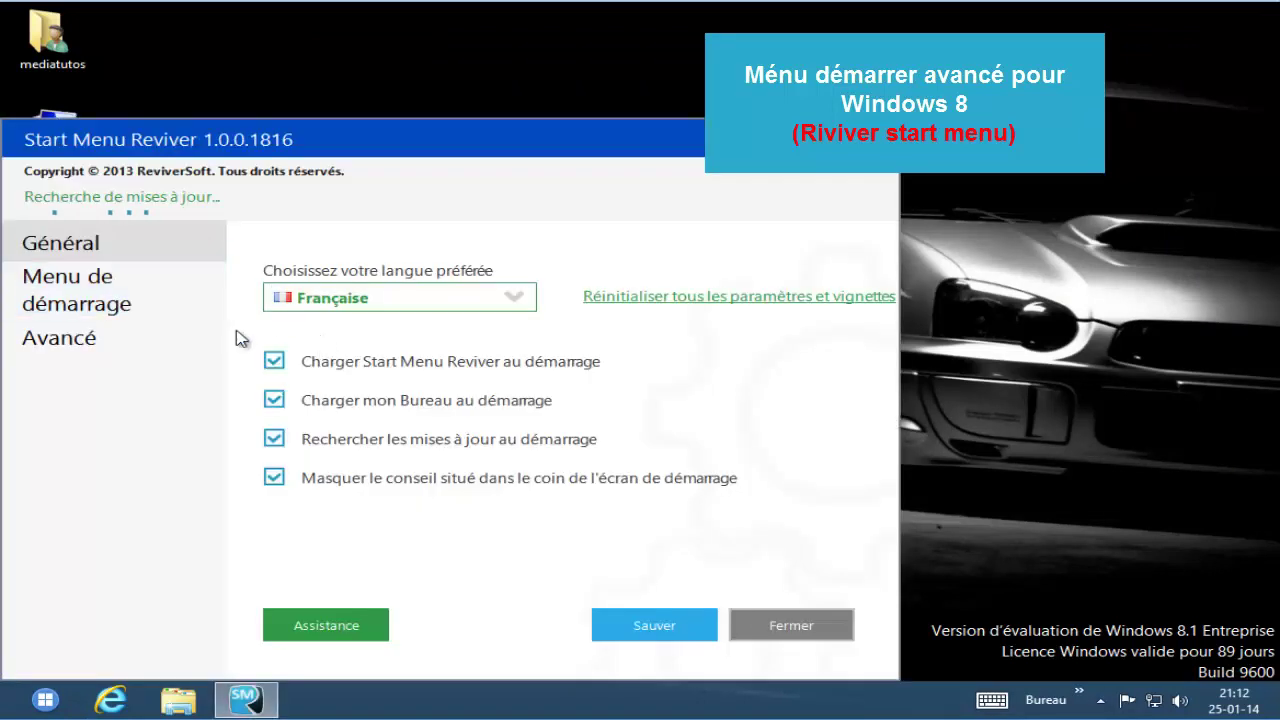
pyautogui.moveTo(337, 163); pyautogui.dragTo(590, 88)
pyautogui.click(753, 320)
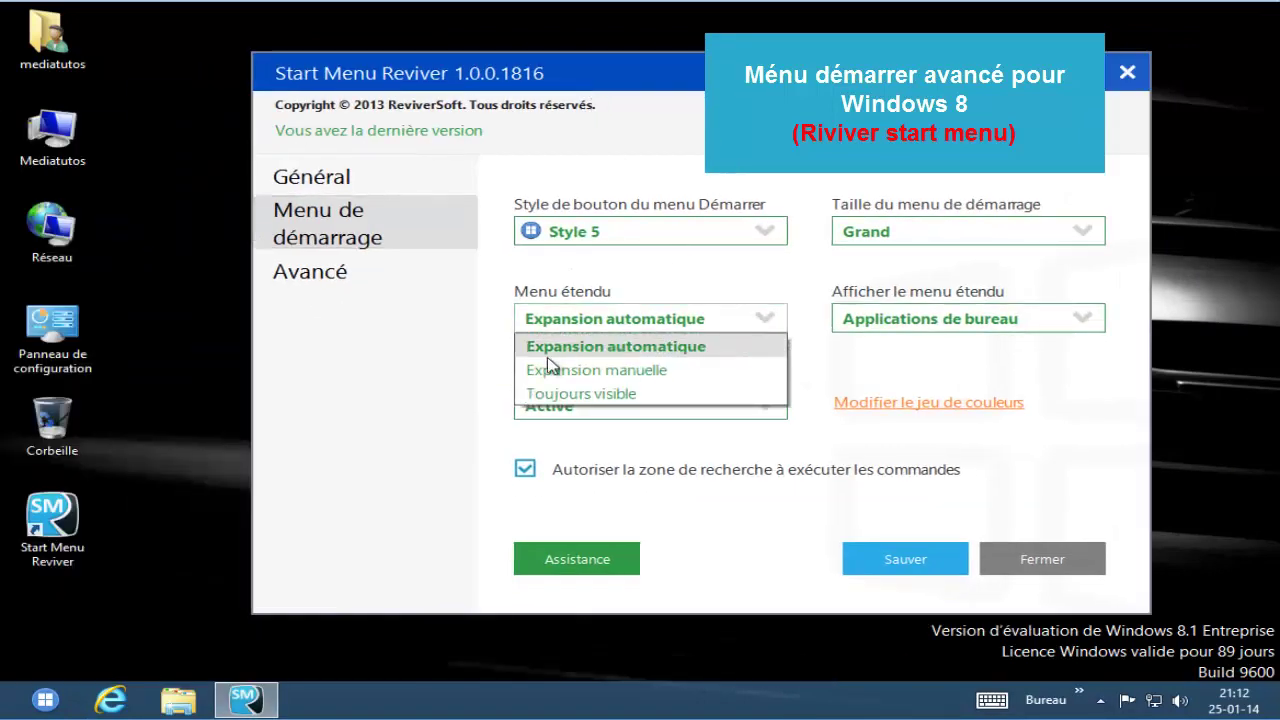
pyautogui.click(880, 328)
pyautogui.click(882, 330)
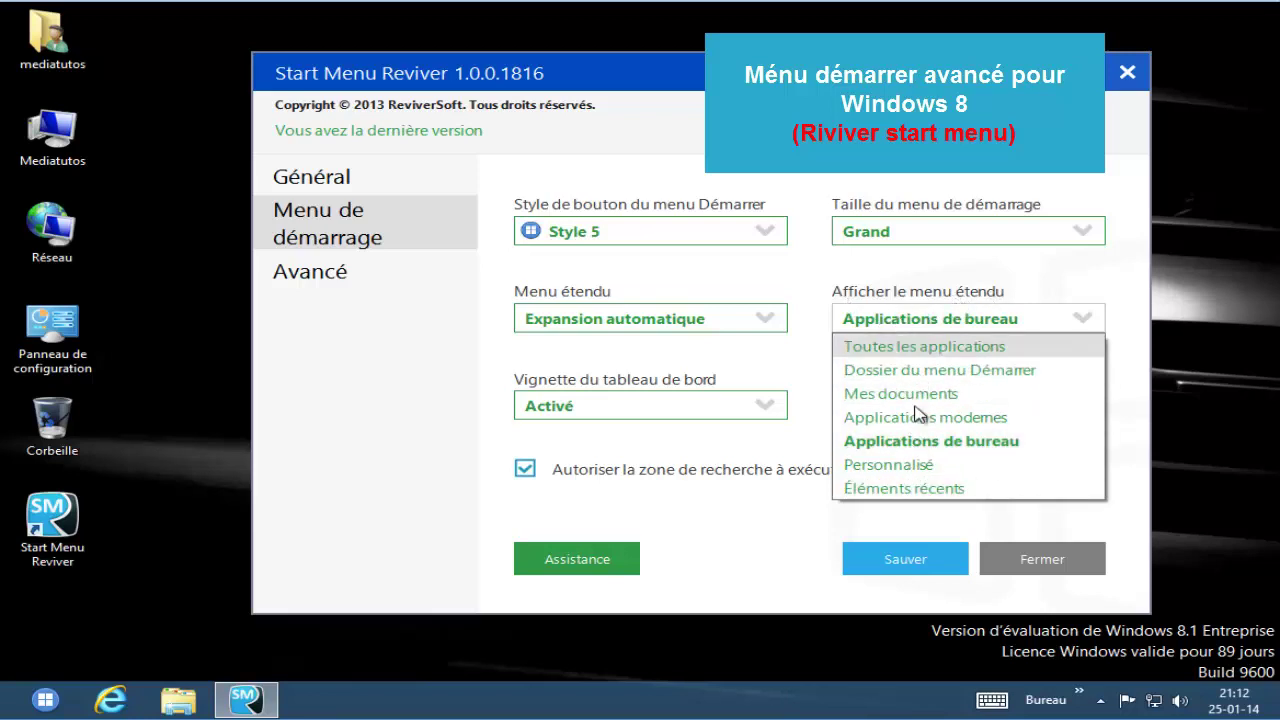
pyautogui.click(962, 272)
# - View the start menu size and dashboard tile choices, and open the Avancé settings for the Windows key
pyautogui.click(1027, 236)
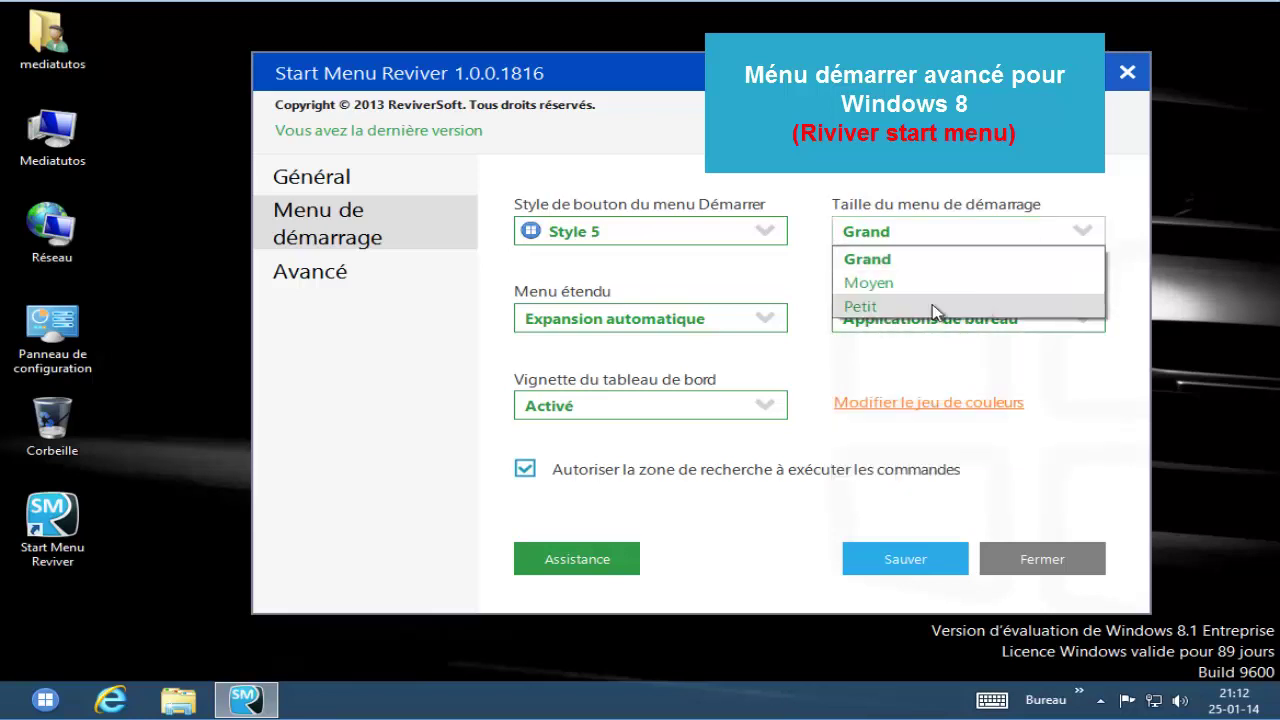
pyautogui.click(952, 226)
pyautogui.click(680, 406)
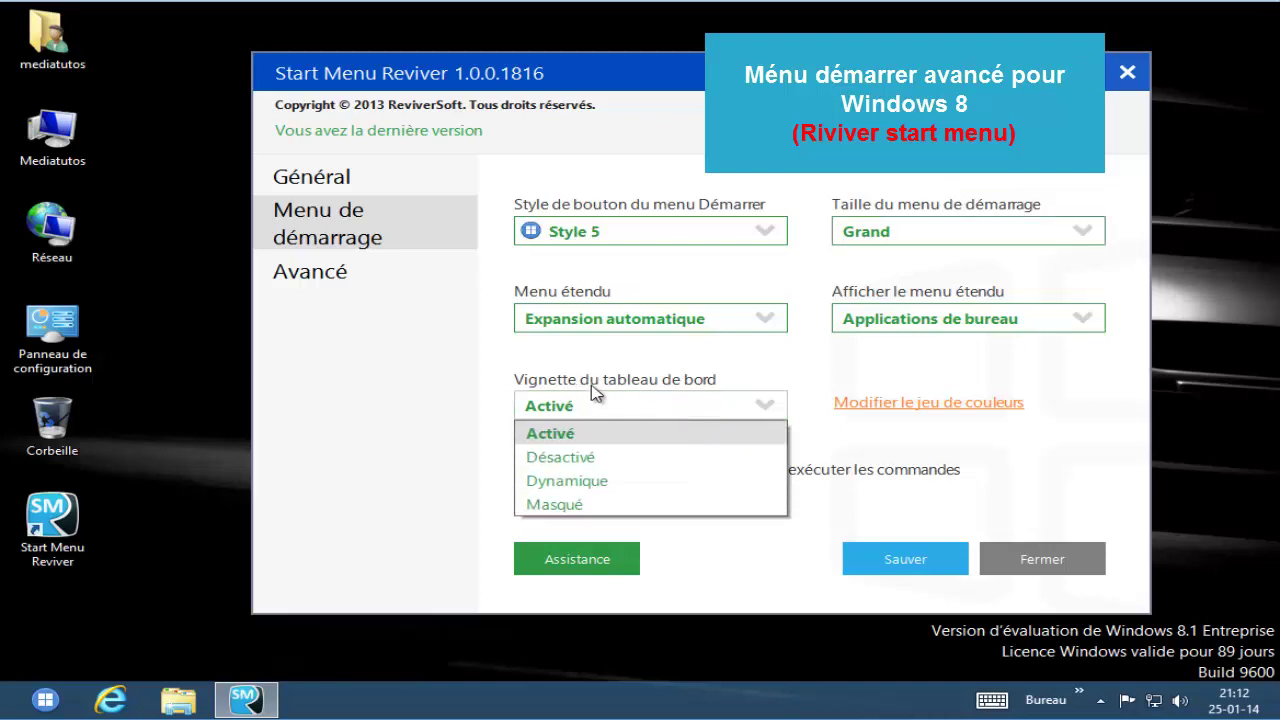
pyautogui.click(343, 466)
pyautogui.click(320, 282)
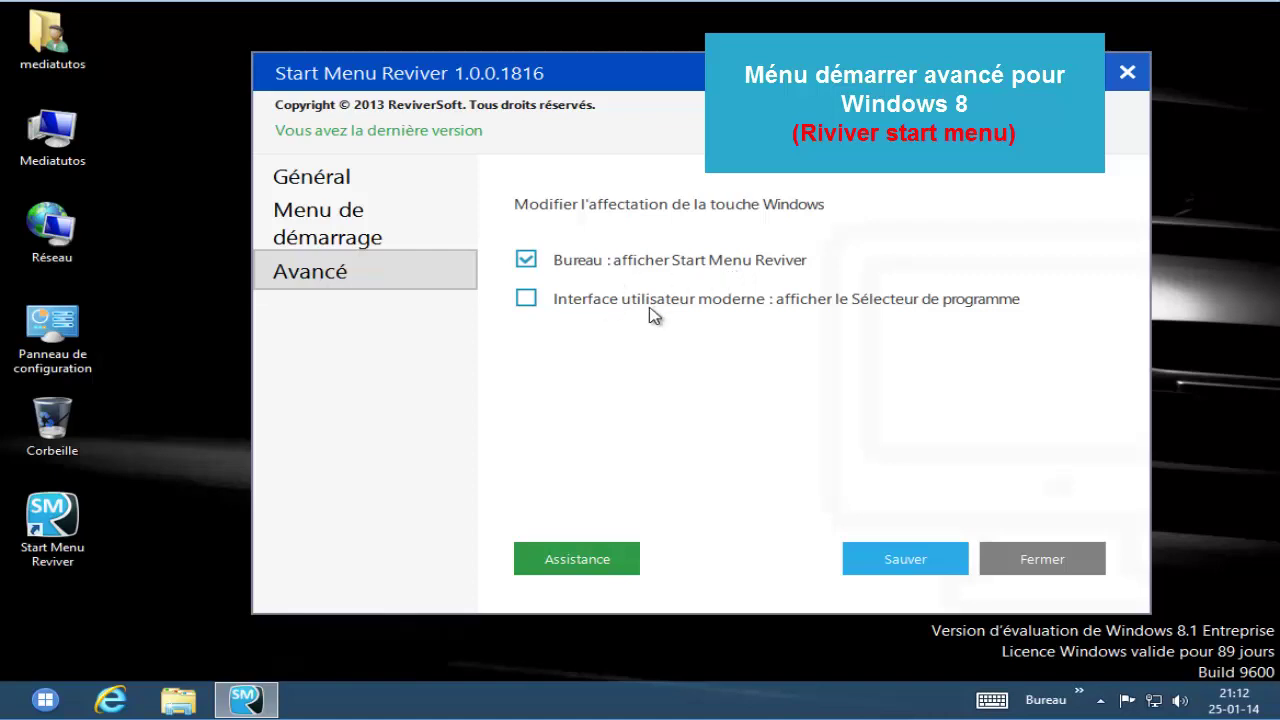
# - Turn off showing Start Menu Reviver on the desktop with the Windows key and save the settings
pyautogui.click(526, 260)
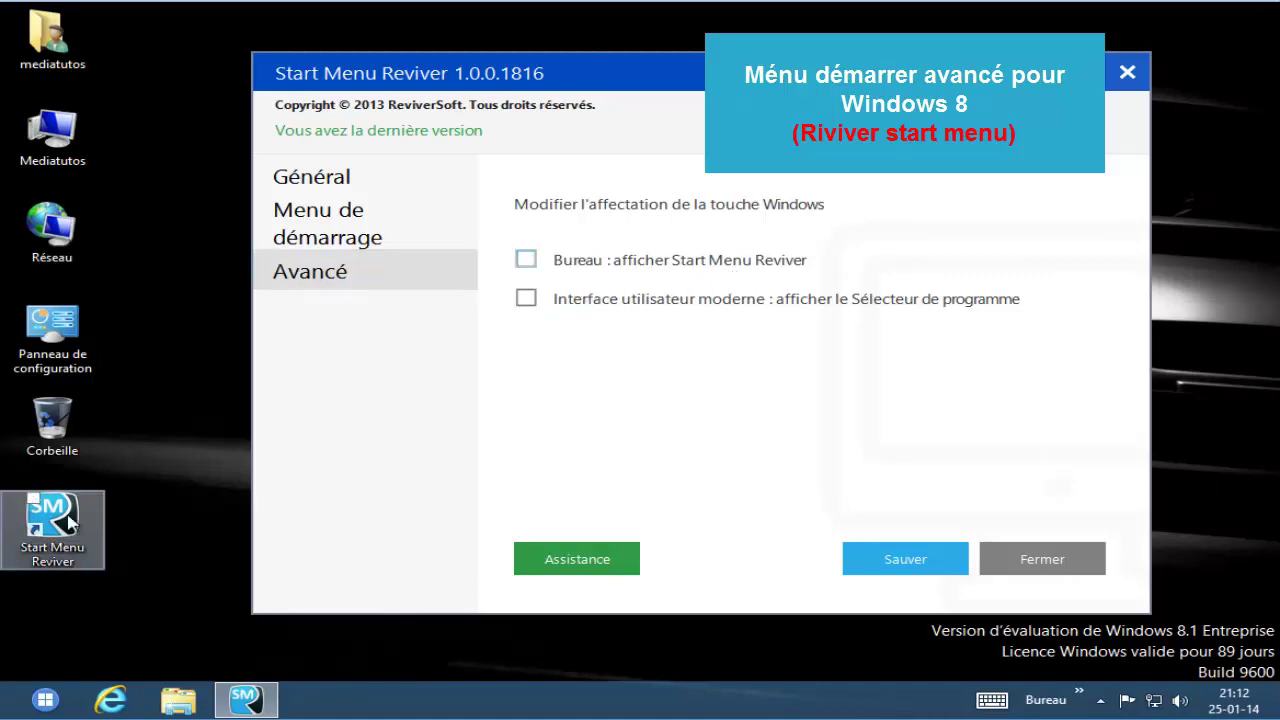
pyautogui.click(860, 560)
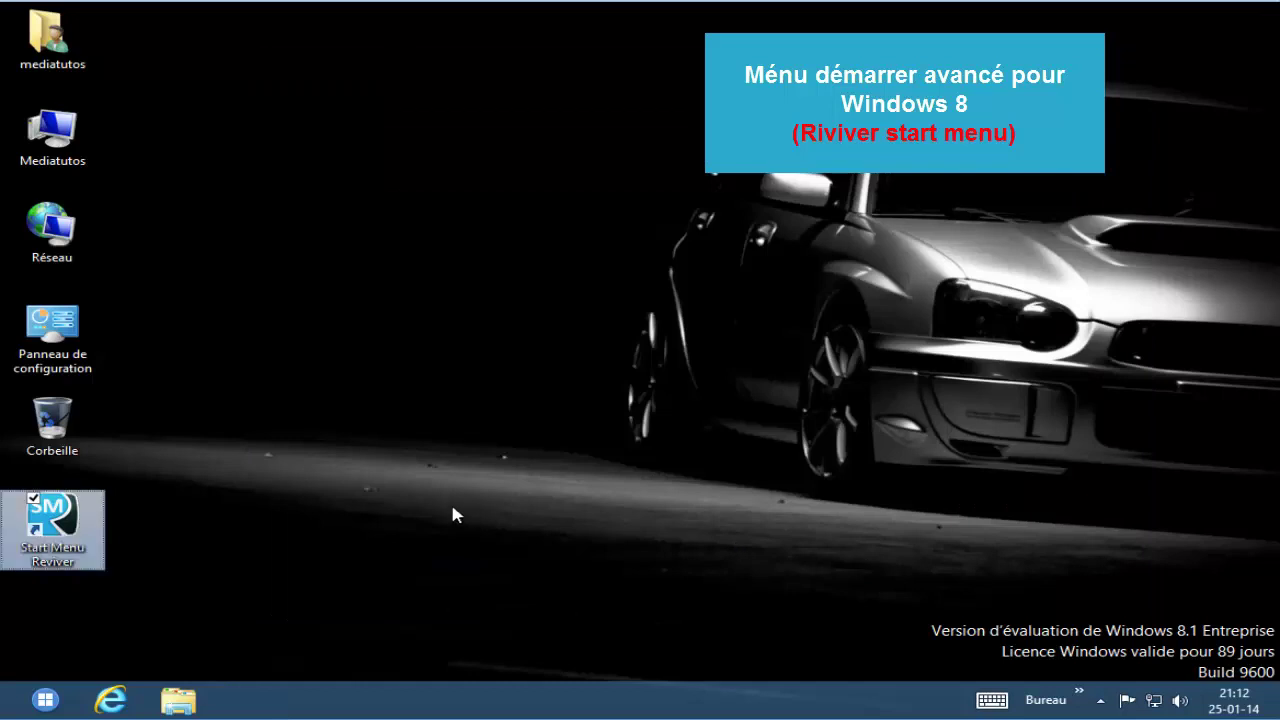
# - Open the start menu, look through its desktop applications list, and close the menu
pyautogui.click(45, 699)
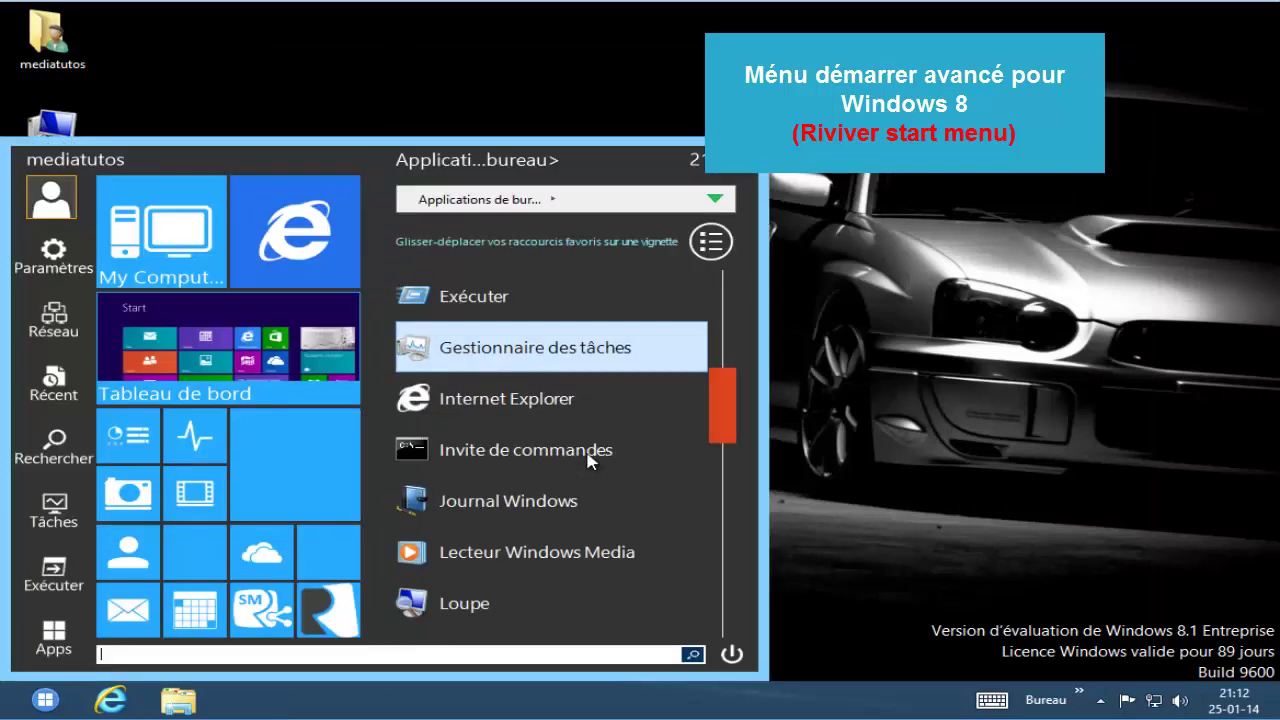
pyautogui.scroll(-2, 587, 461)
pyautogui.scroll(-3, 585, 447)
pyautogui.click(902, 308)
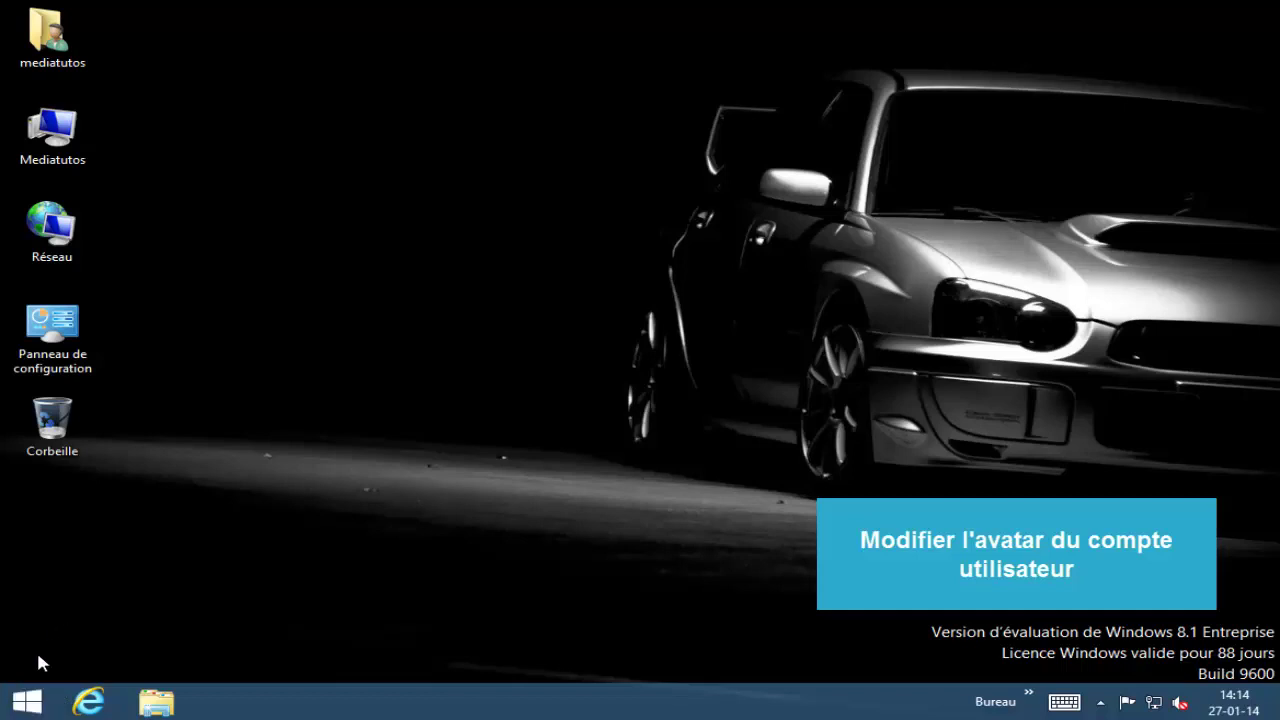
# - Open the account avatar settings from the start screen and select the Media Tutoriels logo in the Images folder
pyautogui.click(32, 704)
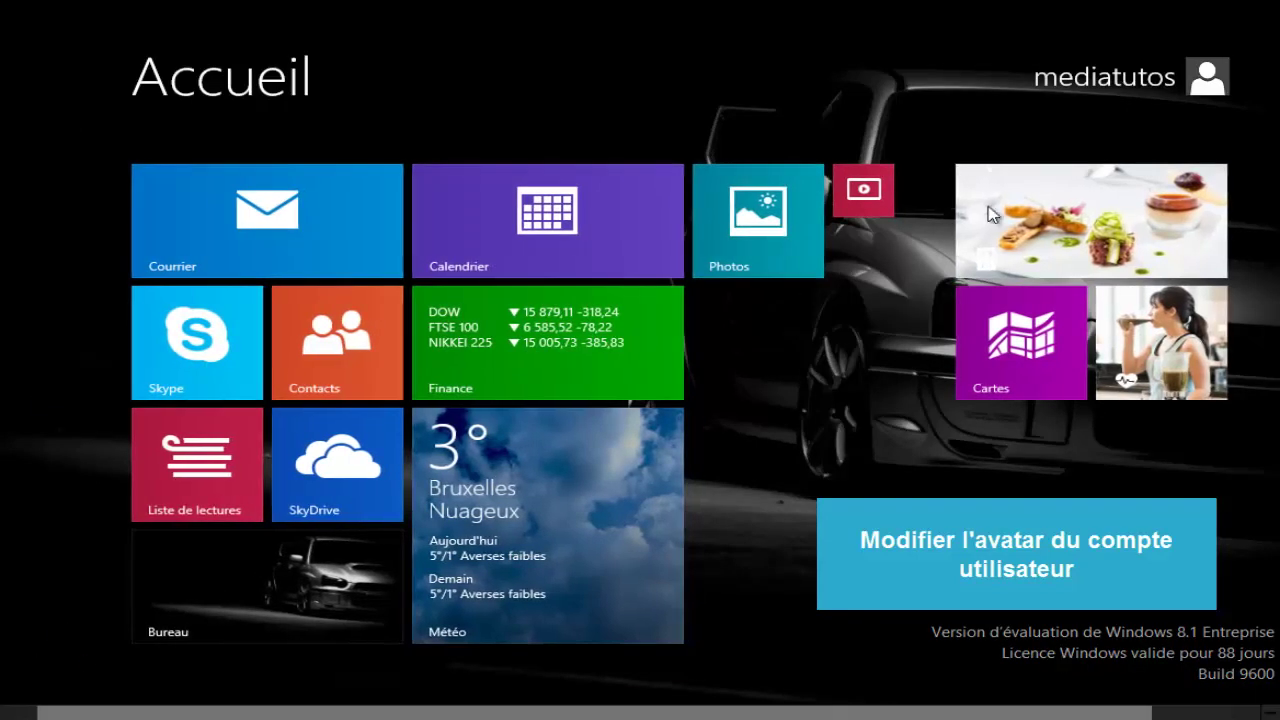
pyautogui.click(1114, 90)
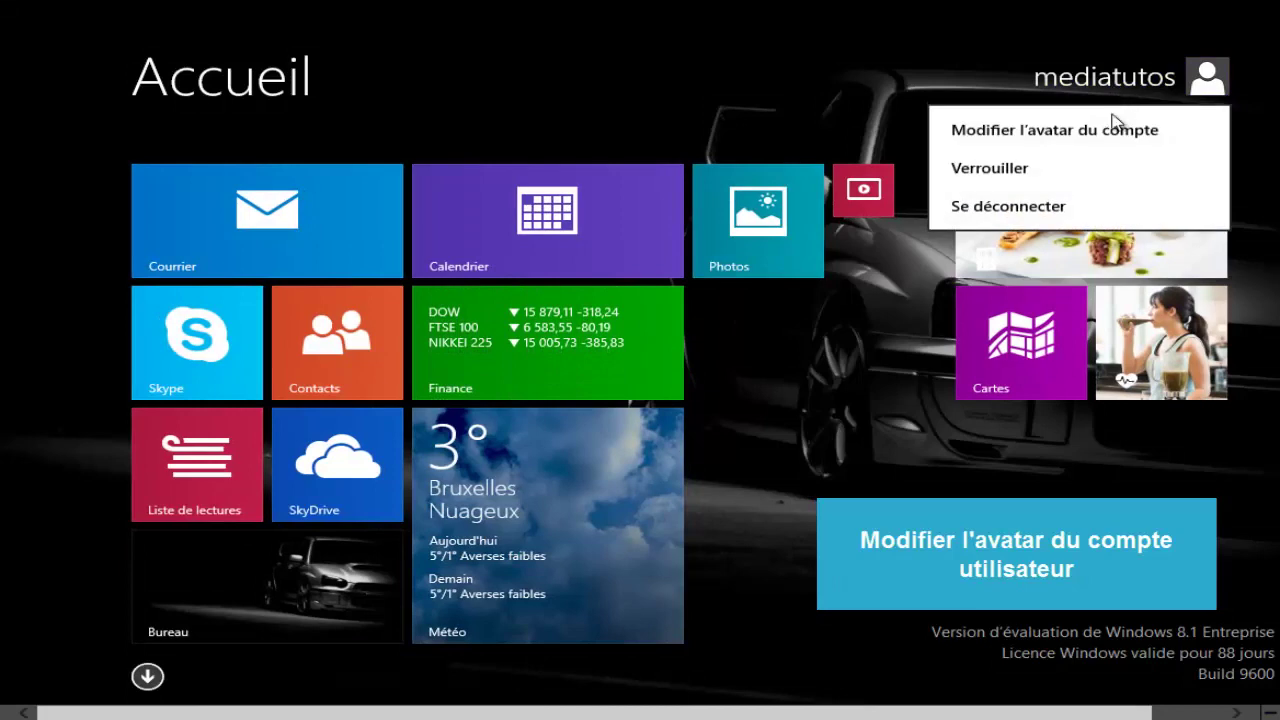
pyautogui.click(1114, 132)
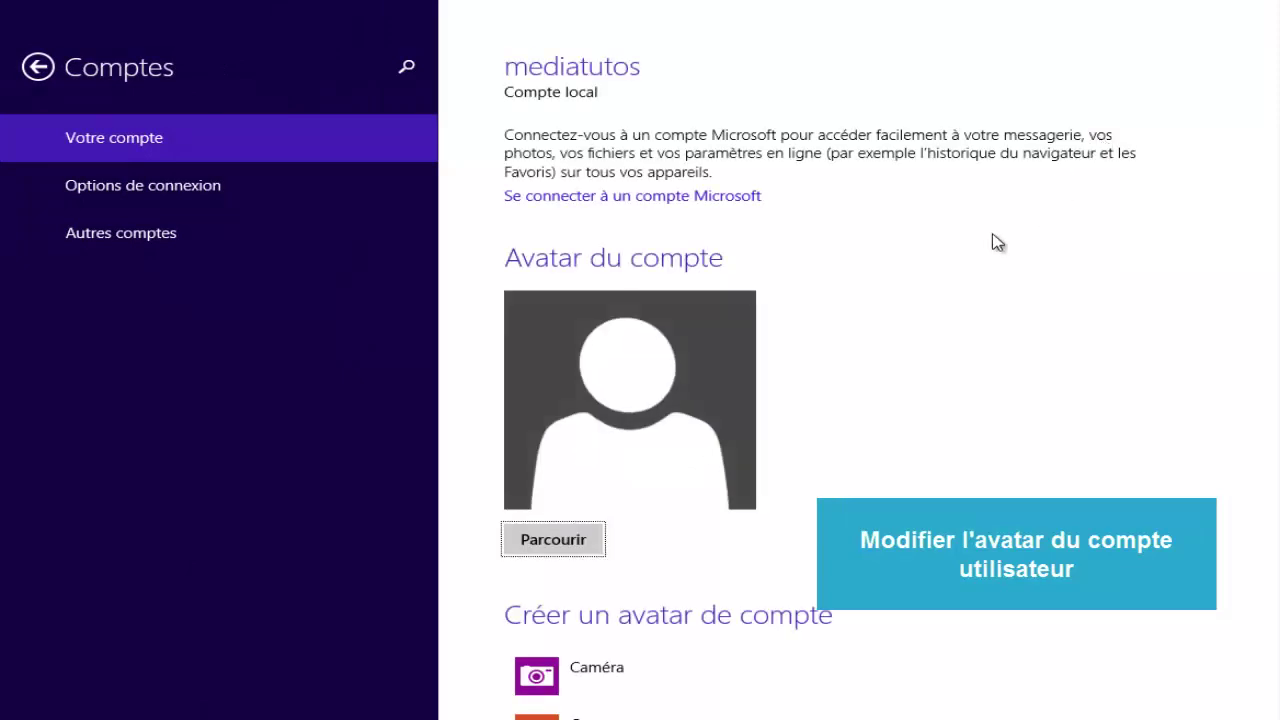
pyautogui.click(540, 551)
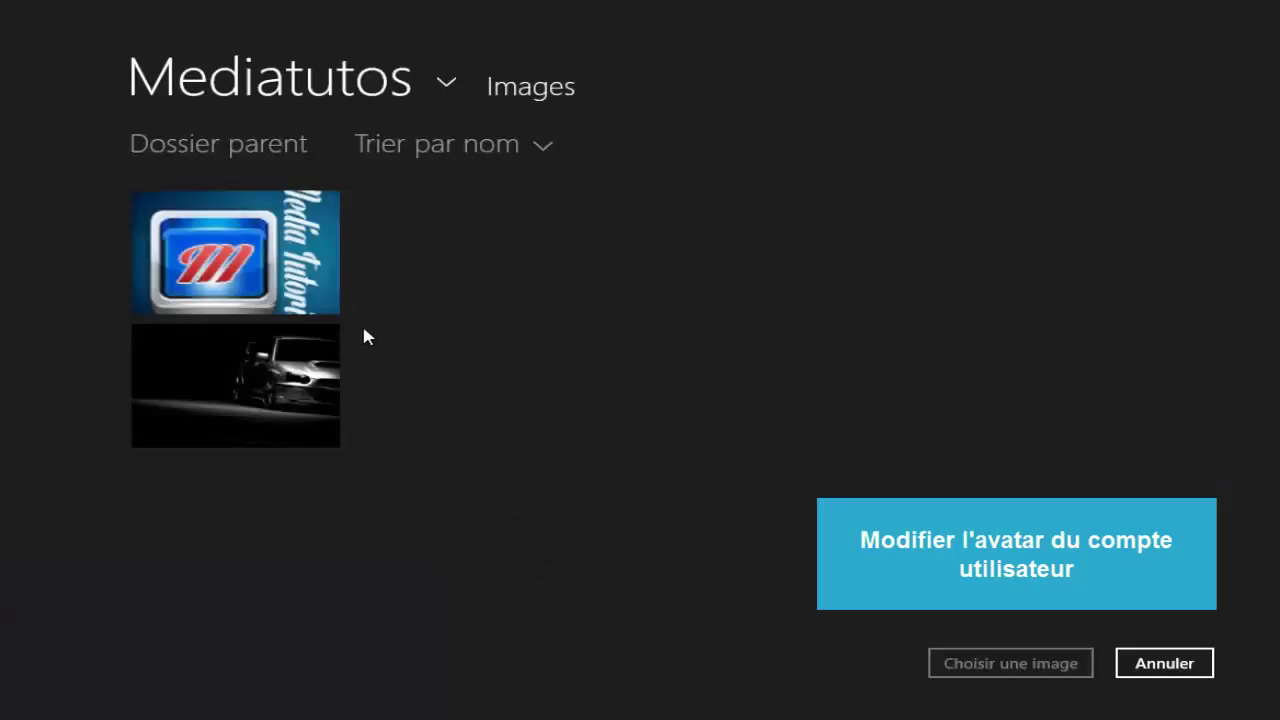
pyautogui.click(293, 248)
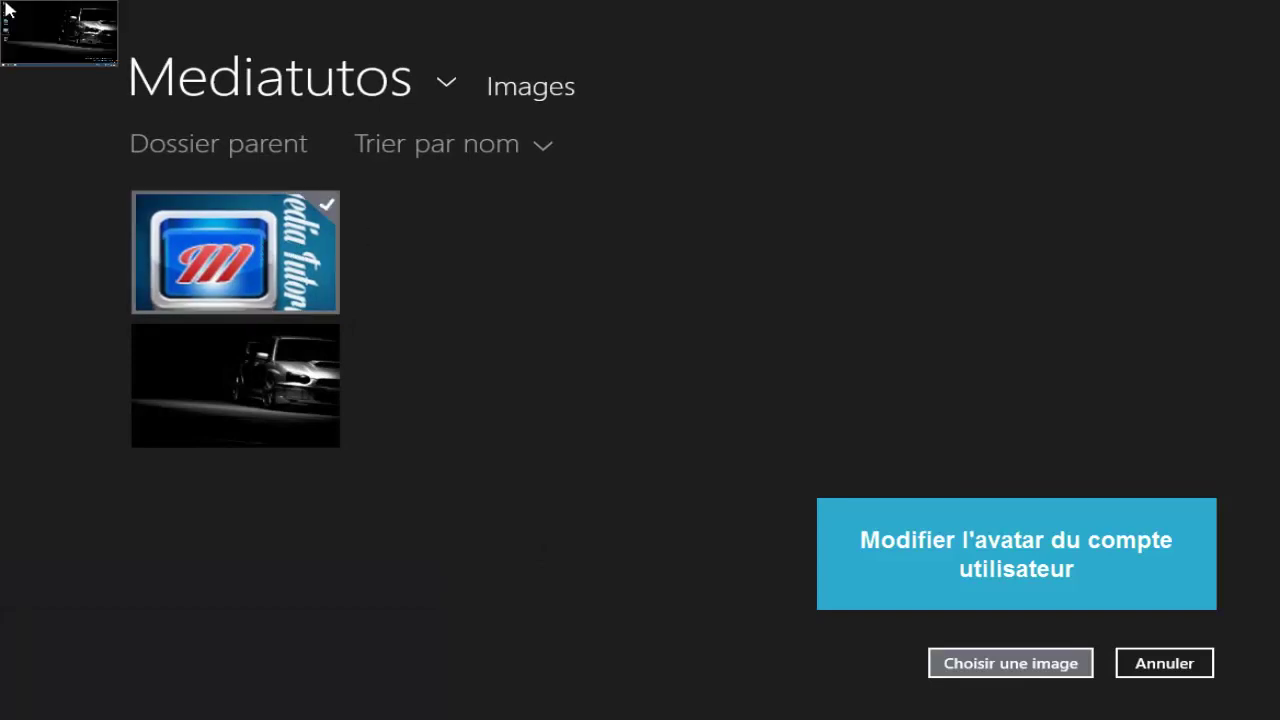
# - Switch to the desktop, check the logo picture in the user's Images folder, close the folder, and return to the avatar picker
pyautogui.click(8, 9)
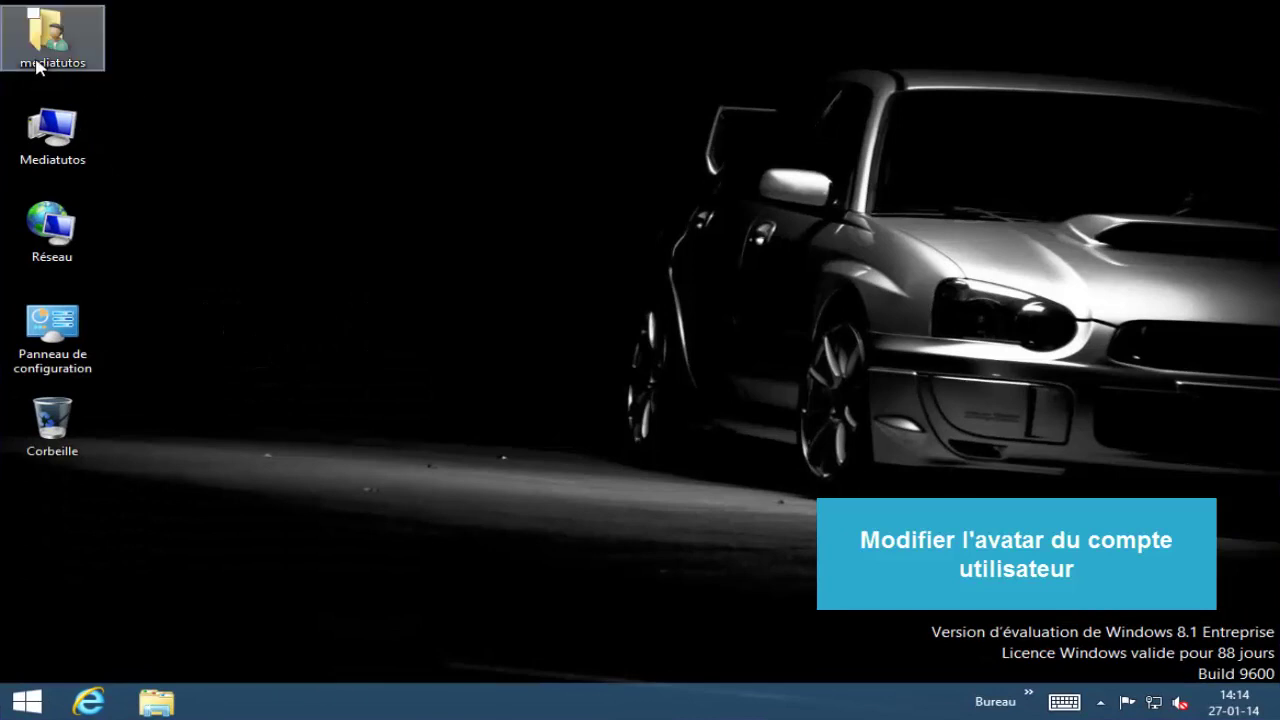
pyautogui.click(38, 64)
pyautogui.doubleClick(40, 66)
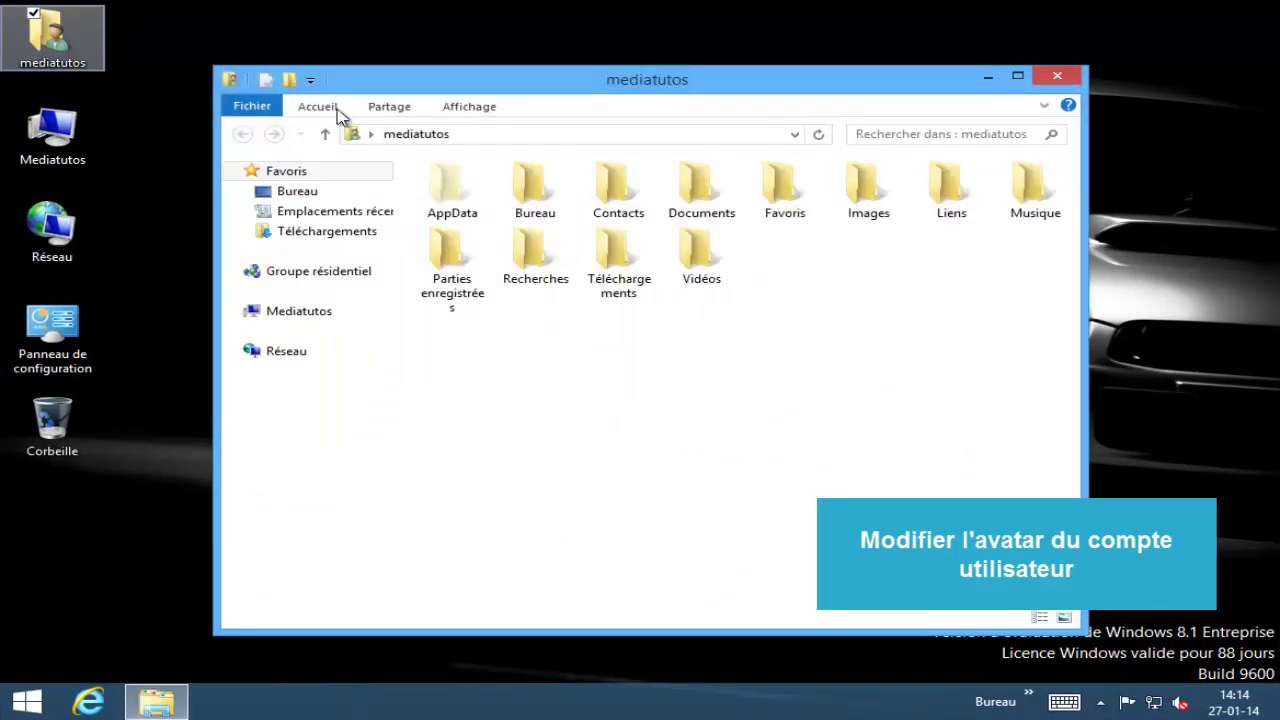
pyautogui.click(876, 195)
pyautogui.doubleClick(876, 195)
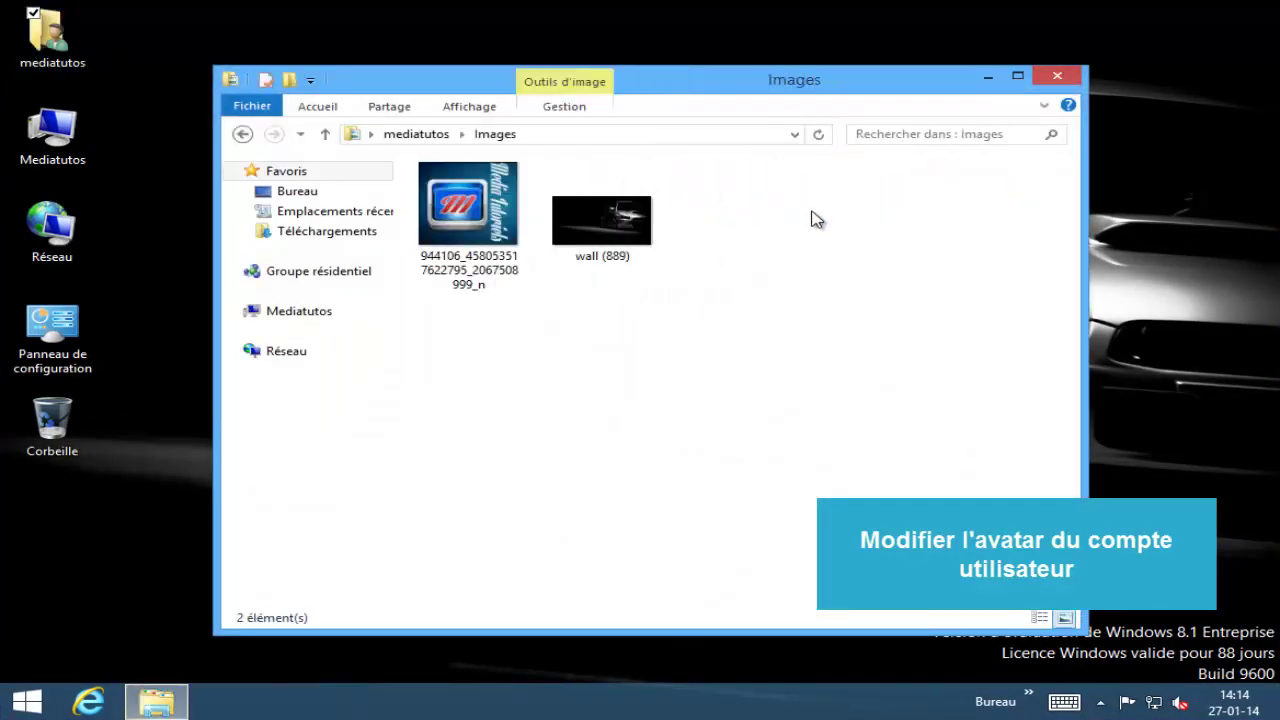
pyautogui.click(462, 224)
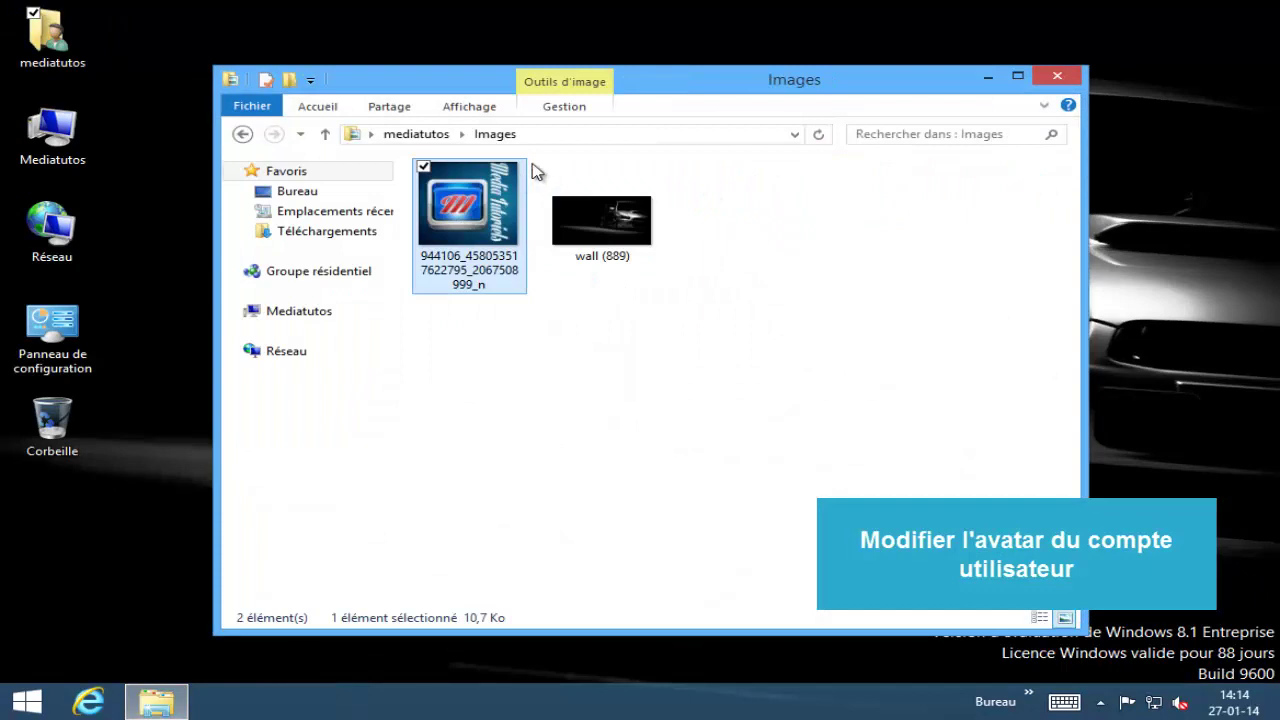
pyautogui.click(1054, 80)
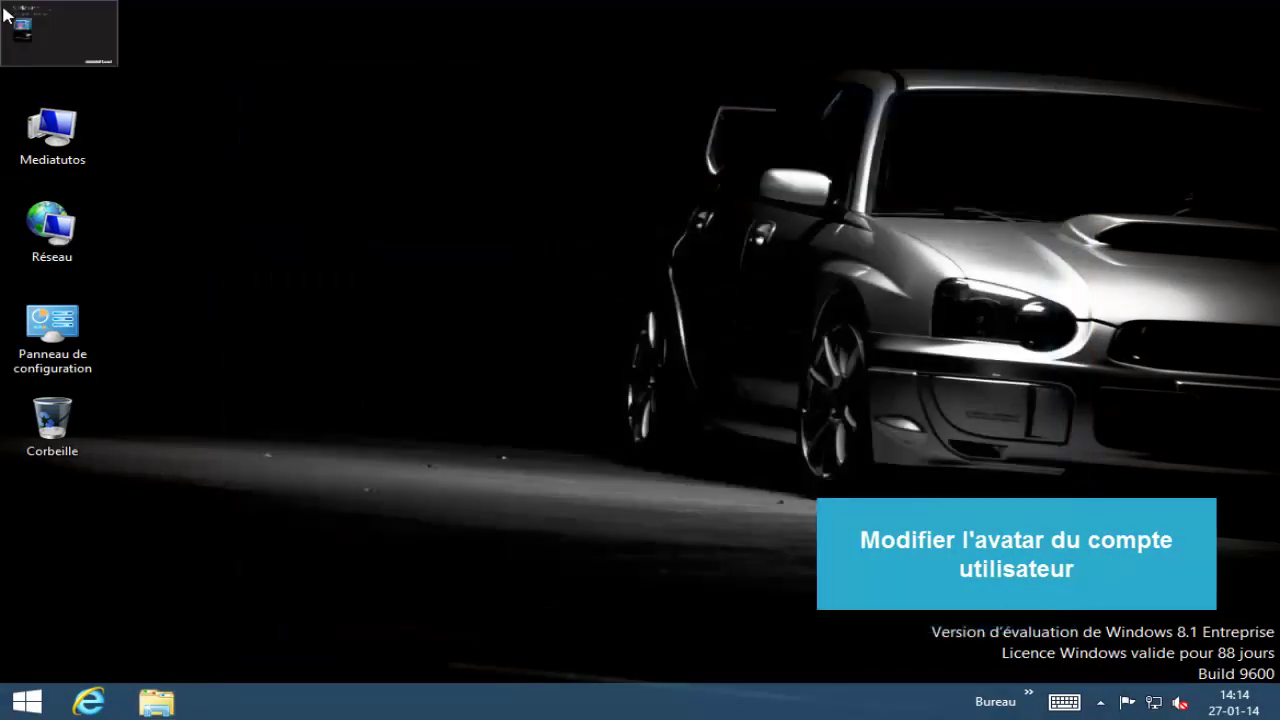
pyautogui.click(32, 25)
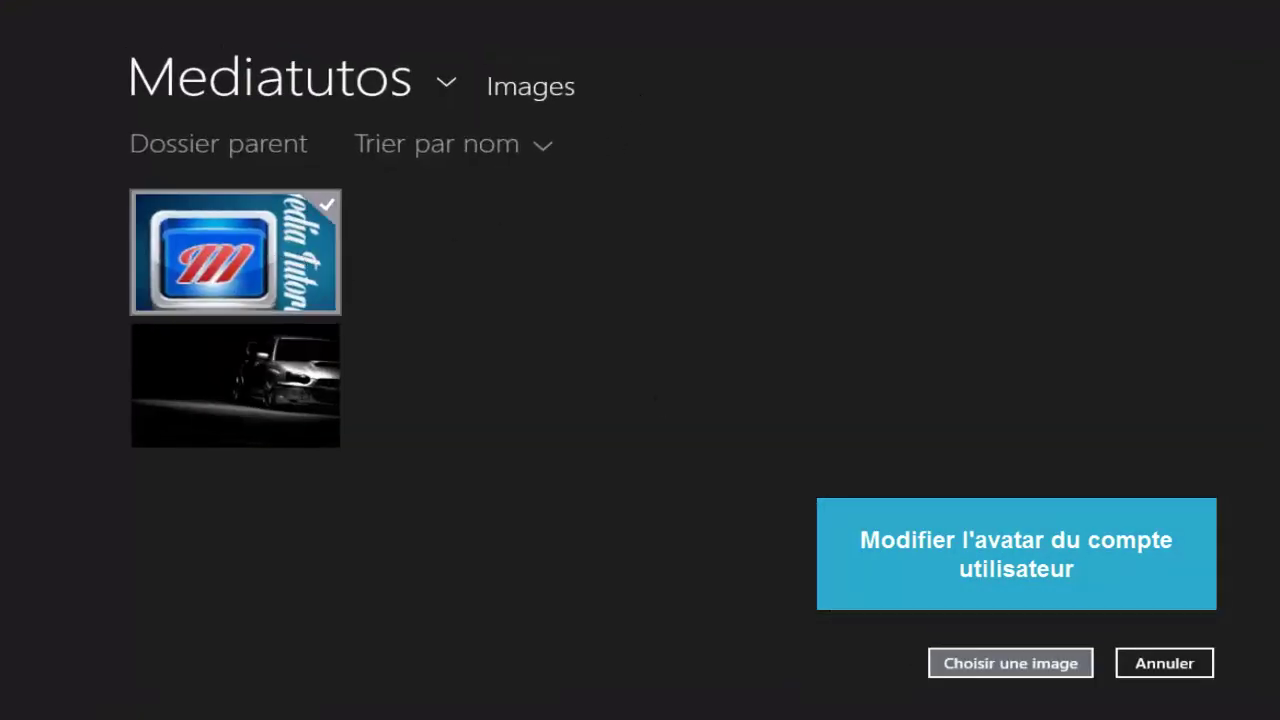
# - Apply the selected logo as the account avatar, review the account page, and close the settings
pyautogui.click(1070, 664)
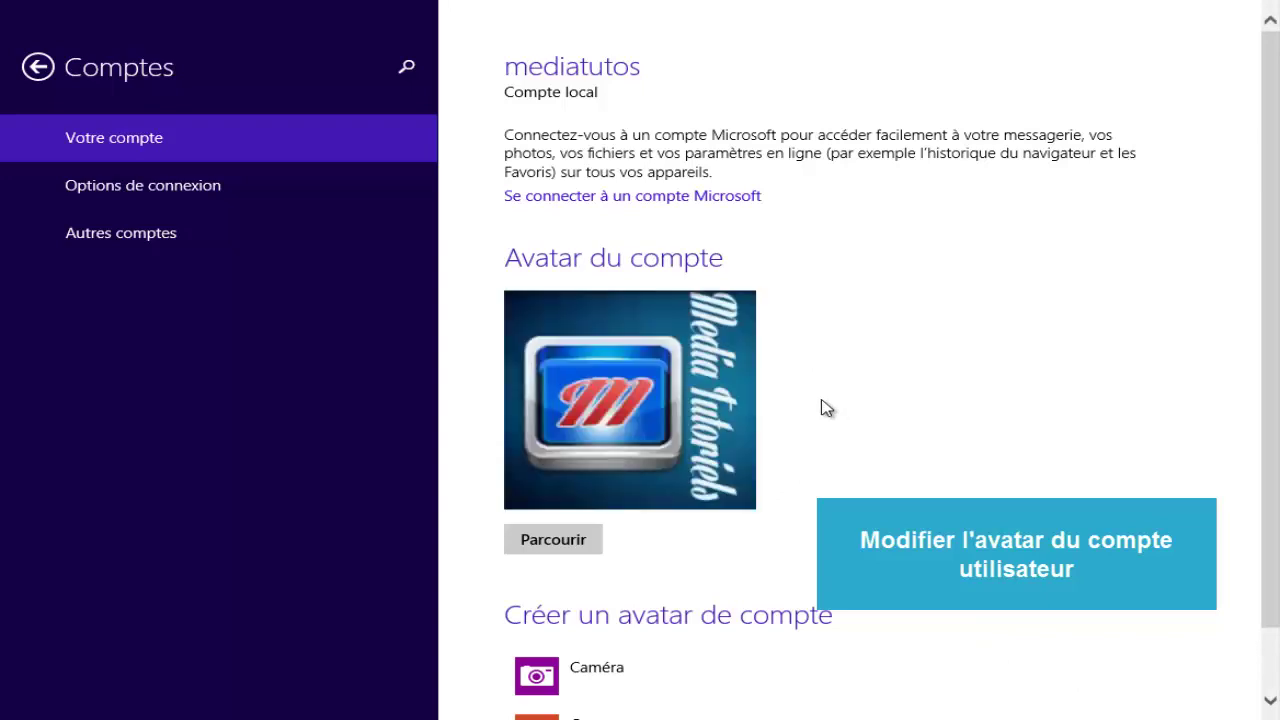
pyautogui.scroll(-1, 828, 380)
pyautogui.scroll(1, 920, 357)
pyautogui.moveTo(688, 10); pyautogui.dragTo(675, 715)
# - Bring up the Arrêt de Windows dialog, choose another action in place of Arrêter, and confirm it
pyautogui.hotkey('alt', 'F4')
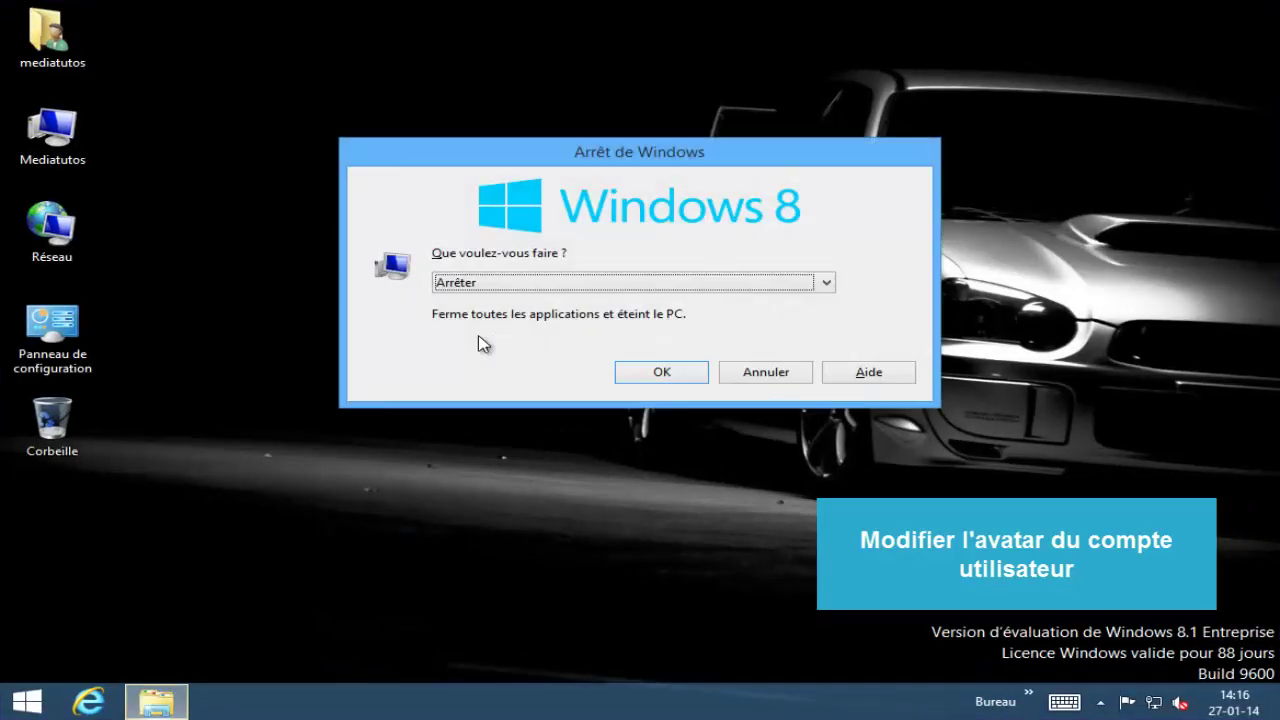
pyautogui.click(591, 284)
pyautogui.click(563, 363)
pyautogui.click(652, 376)
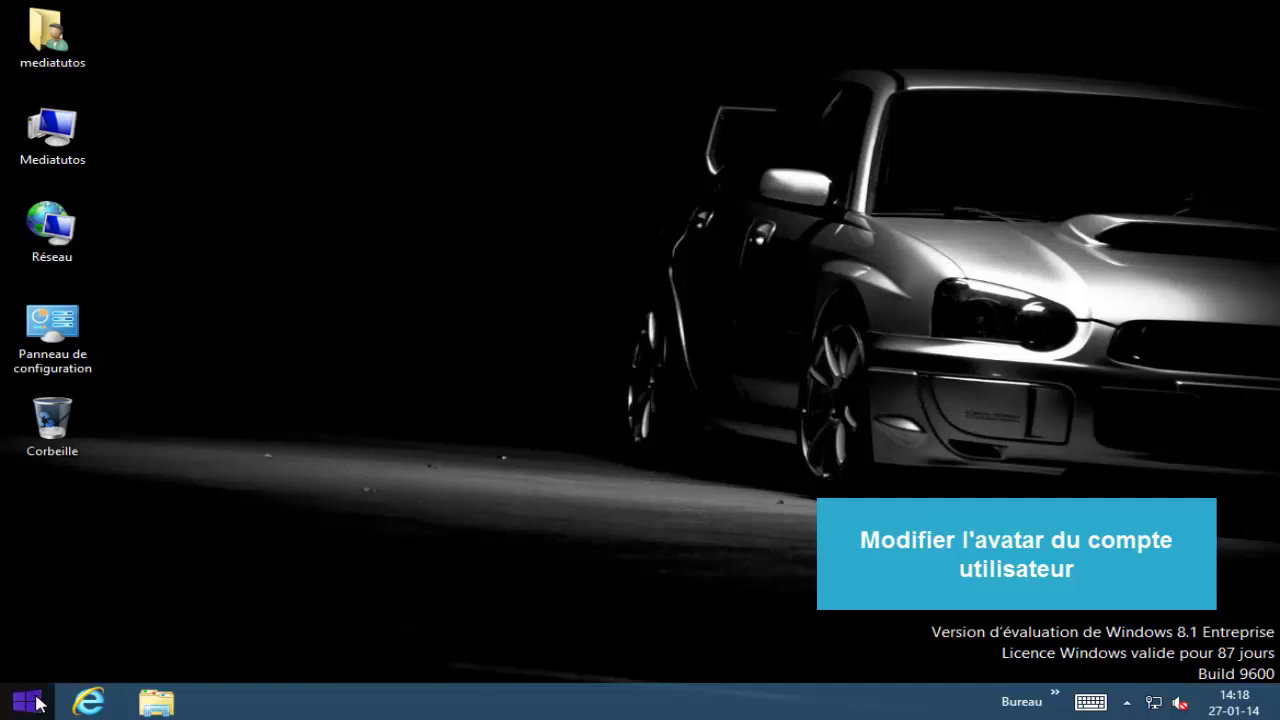
# - Check the new avatar on the start screen and reopen the account settings from the user name
pyautogui.click(33, 702)
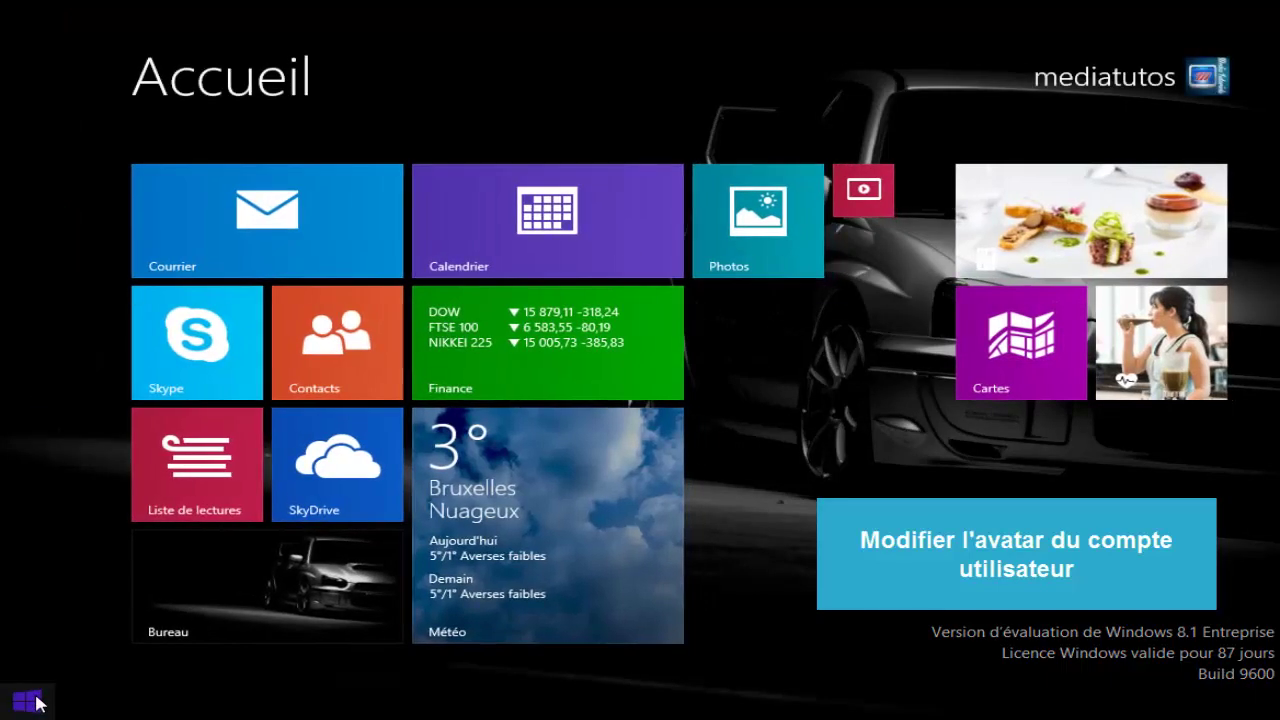
pyautogui.click(1075, 77)
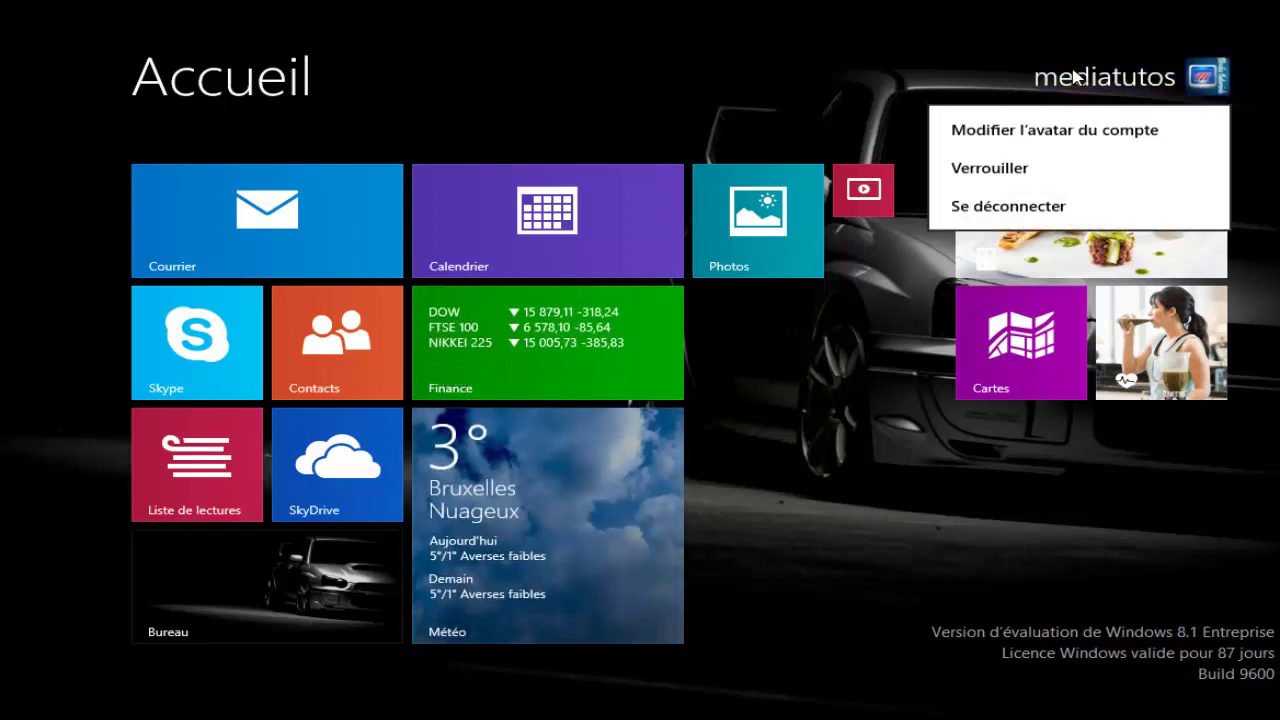
pyautogui.click(1063, 139)
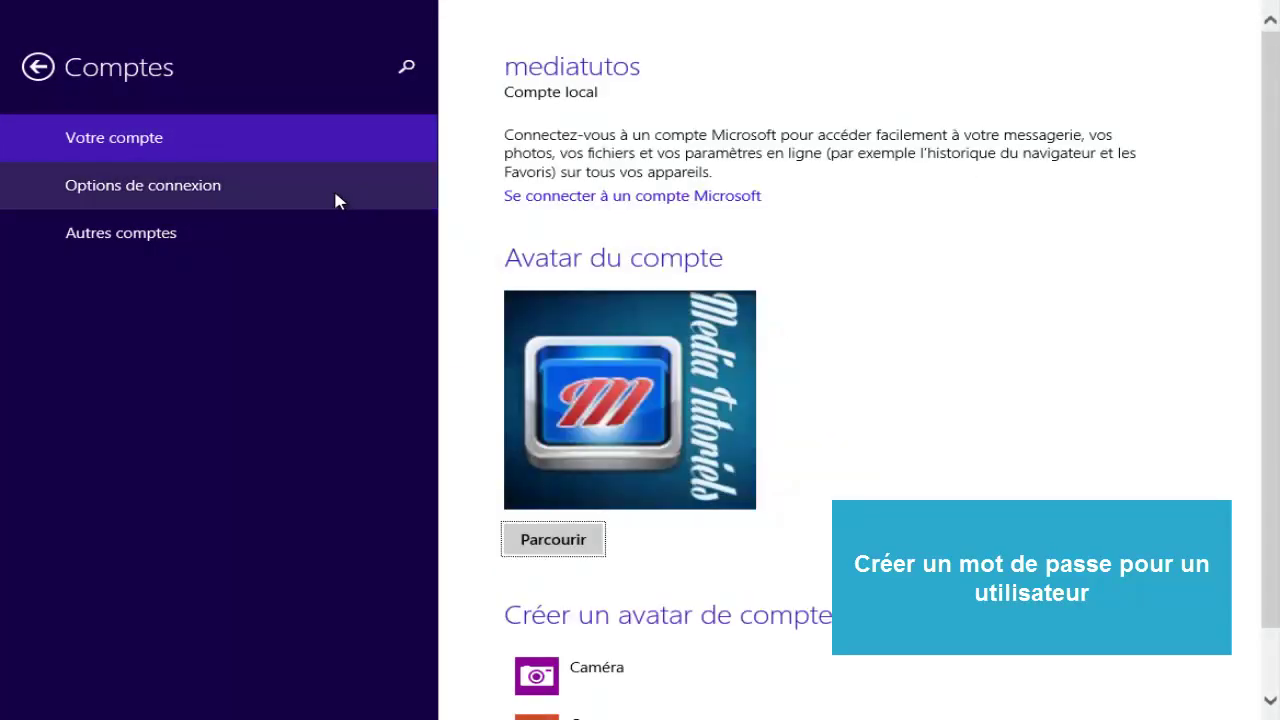
# - Start adding an account password in Options de connexion, entering and re-entering the new password, and go to the password hint field
pyautogui.click(130, 193)
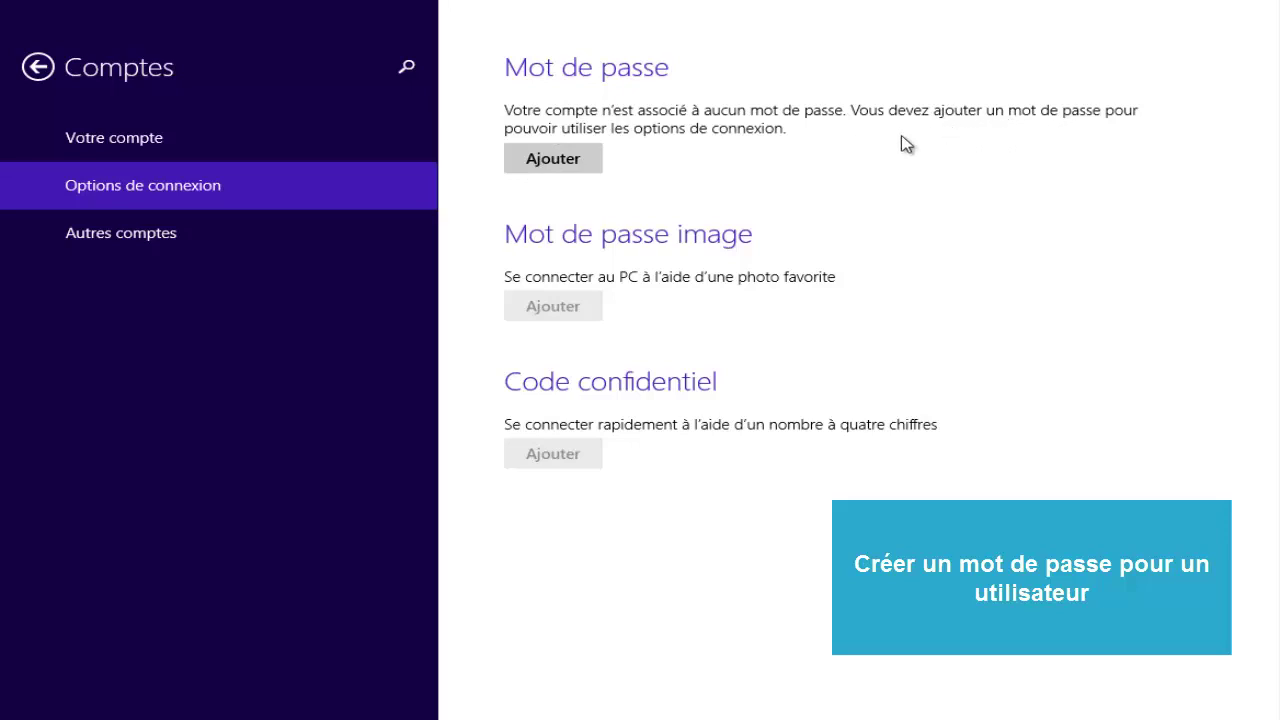
pyautogui.click(553, 158)
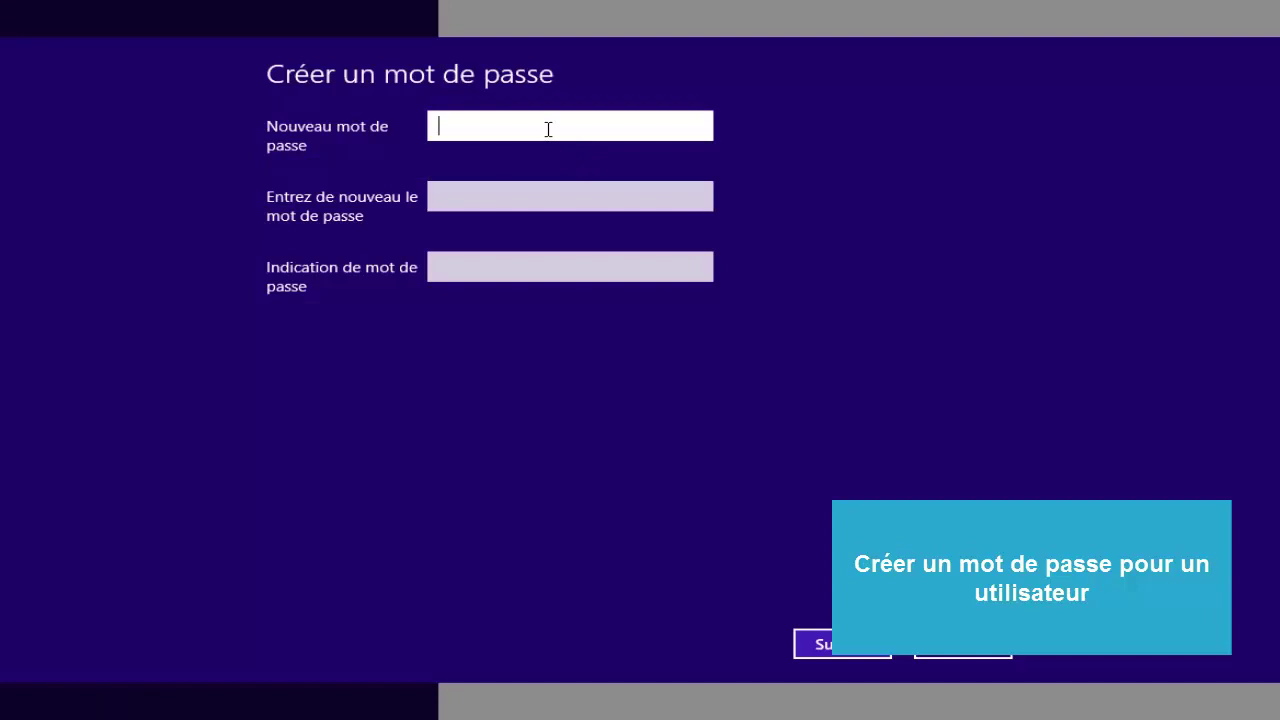
pyautogui.write('••••••')
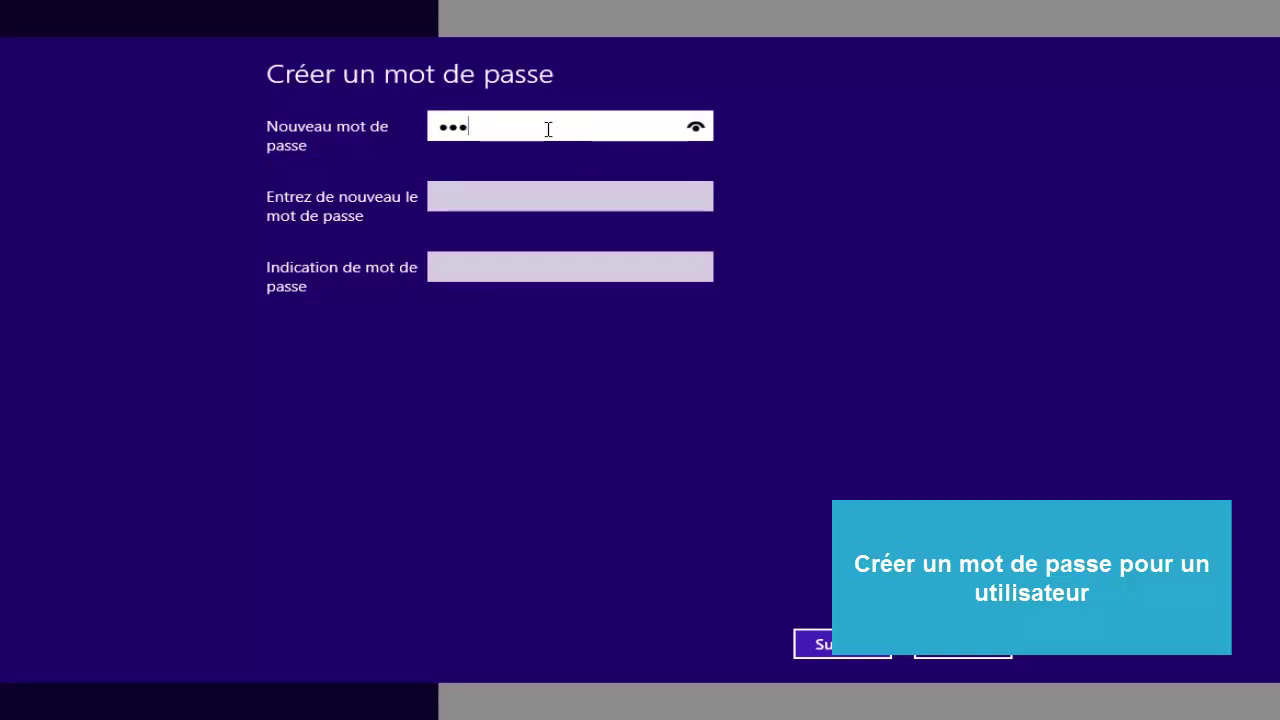
pyautogui.press('Tab')
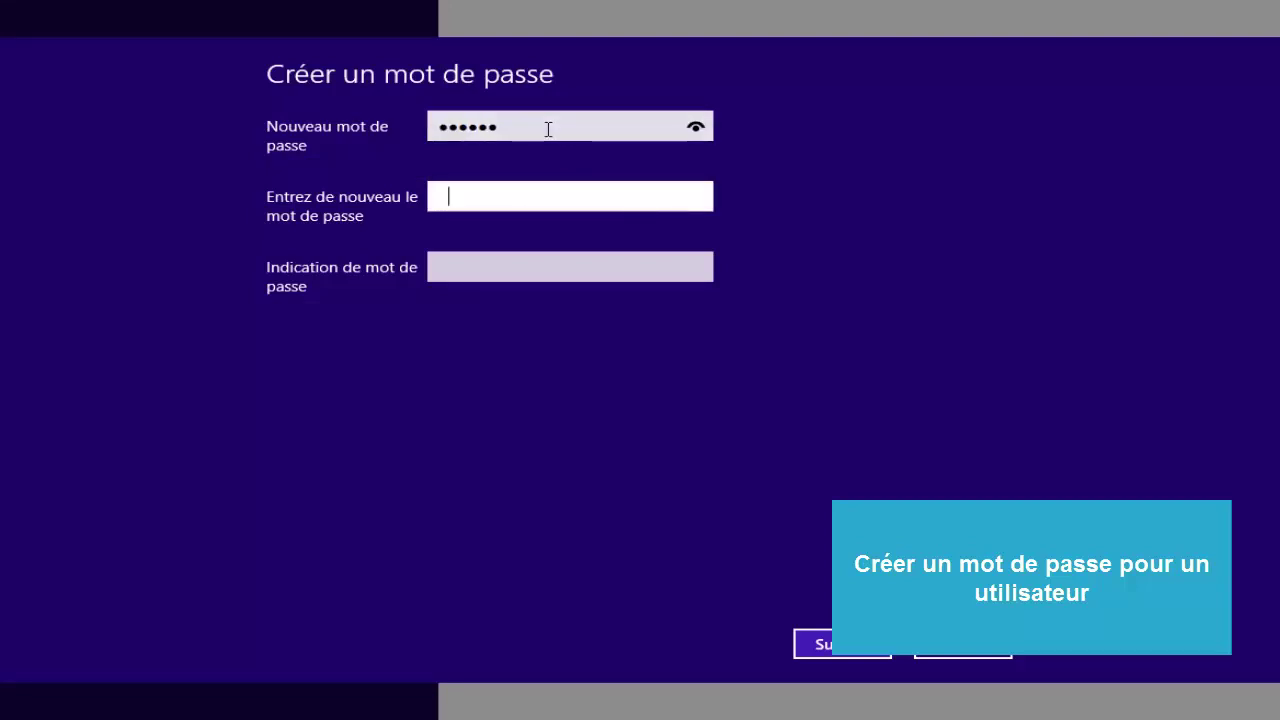
pyautogui.write('••••••')
pyautogui.click(846, 646)
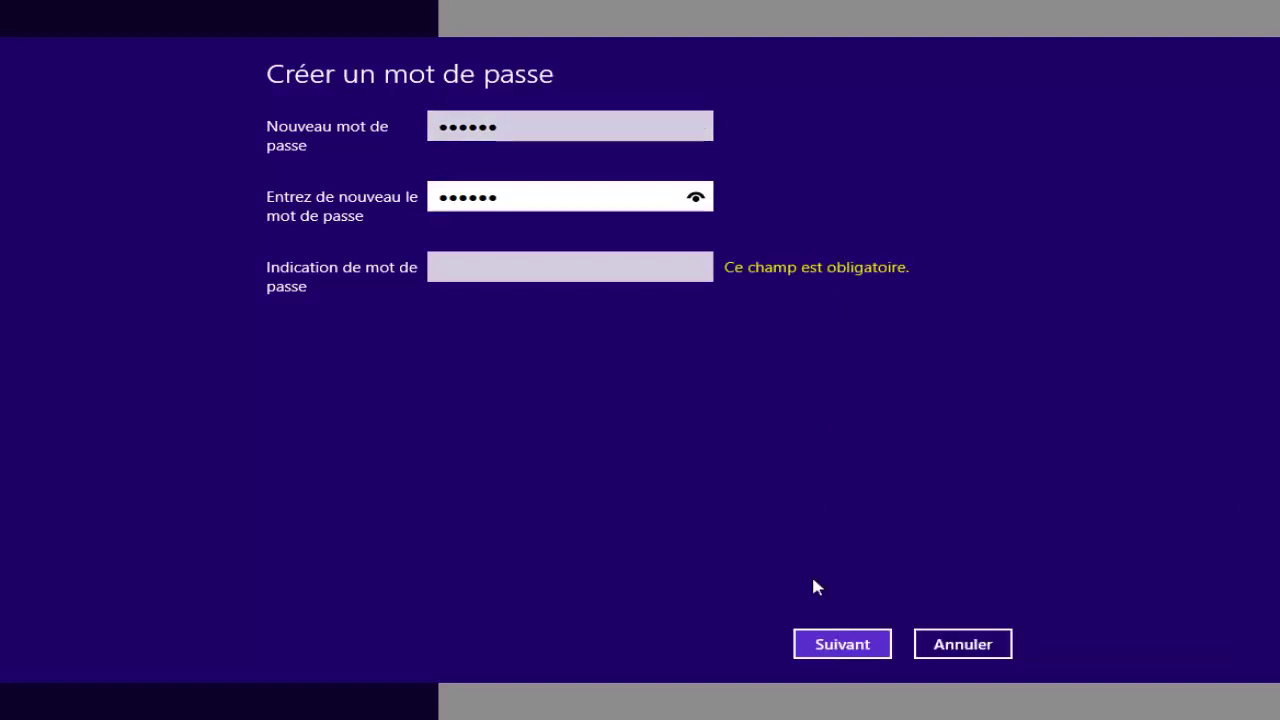
pyautogui.click(556, 270)
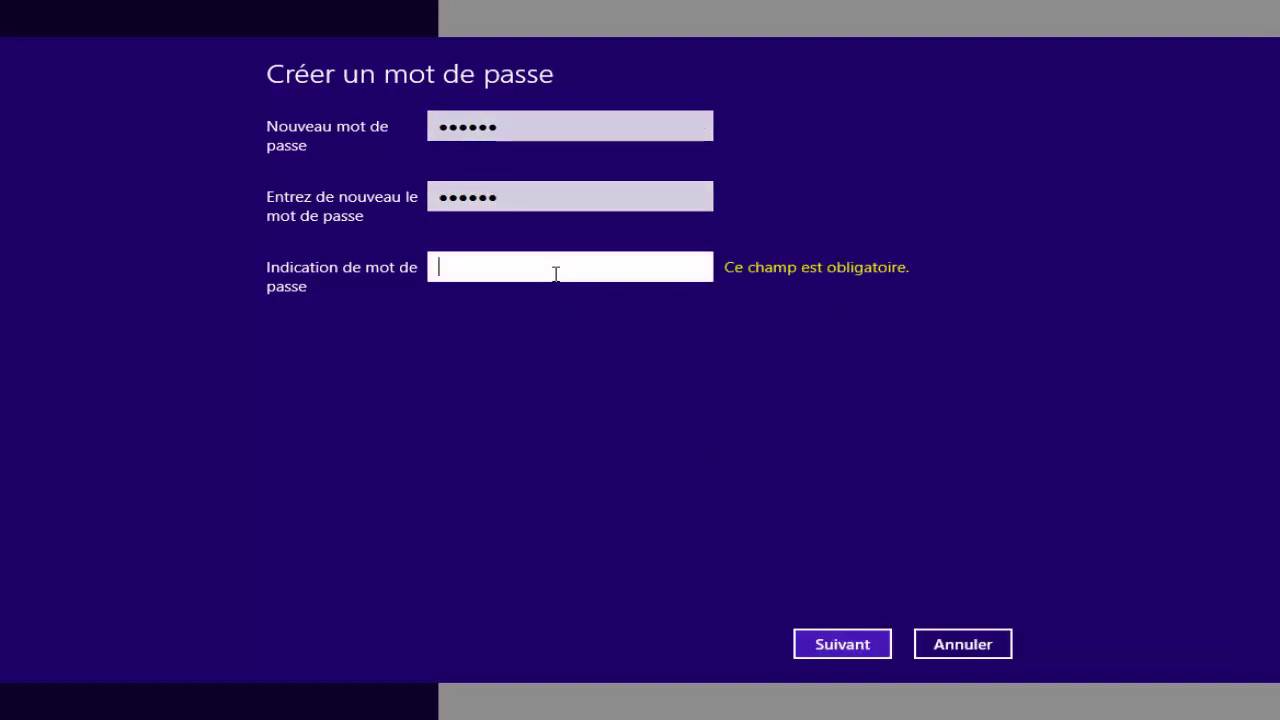